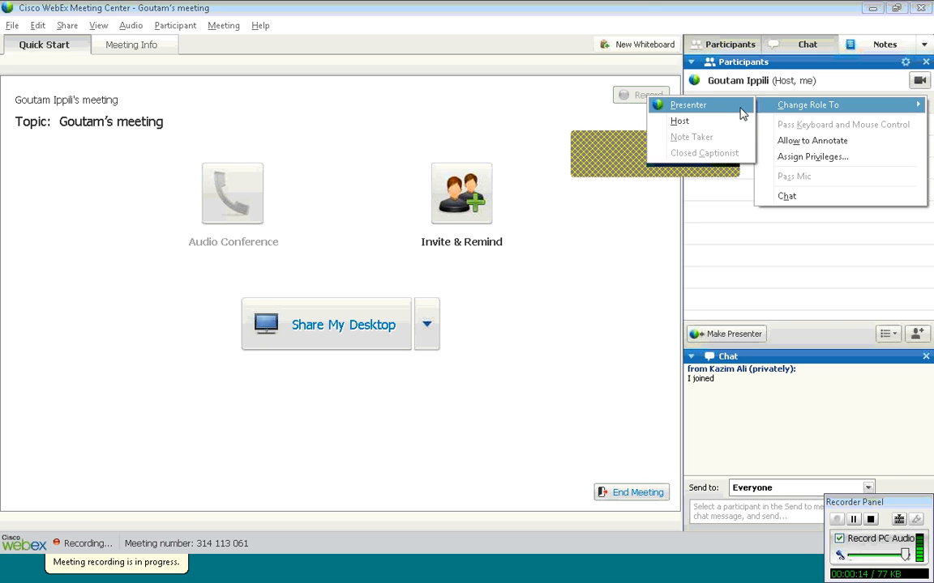
# Make the other participant the presenter so their DataStage desktop is shown
pyautogui.click(688, 105)
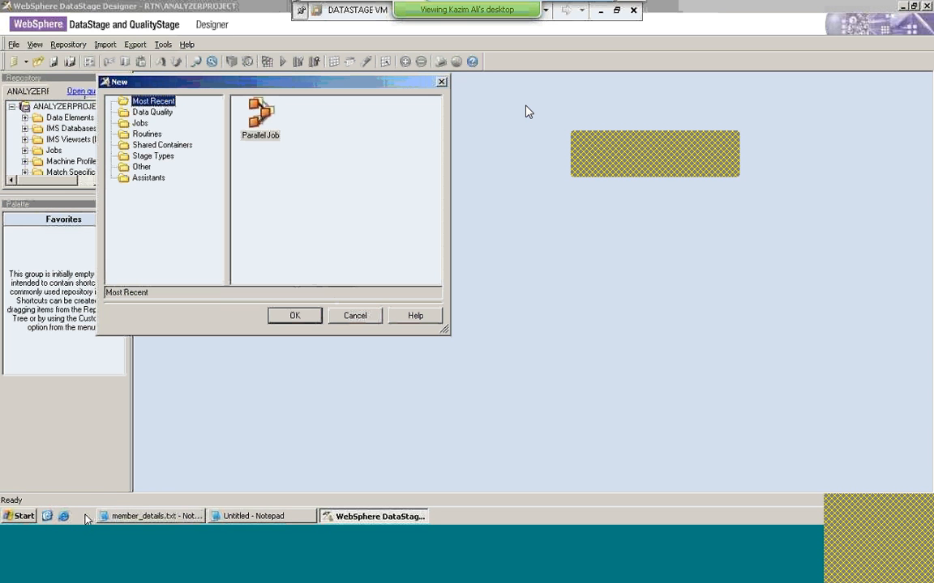
# Launch SQL*Plus from its desktop shortcut
pyautogui.hotkey('alt', 'Tab')
pyautogui.hotkey('alt', 'Tab')
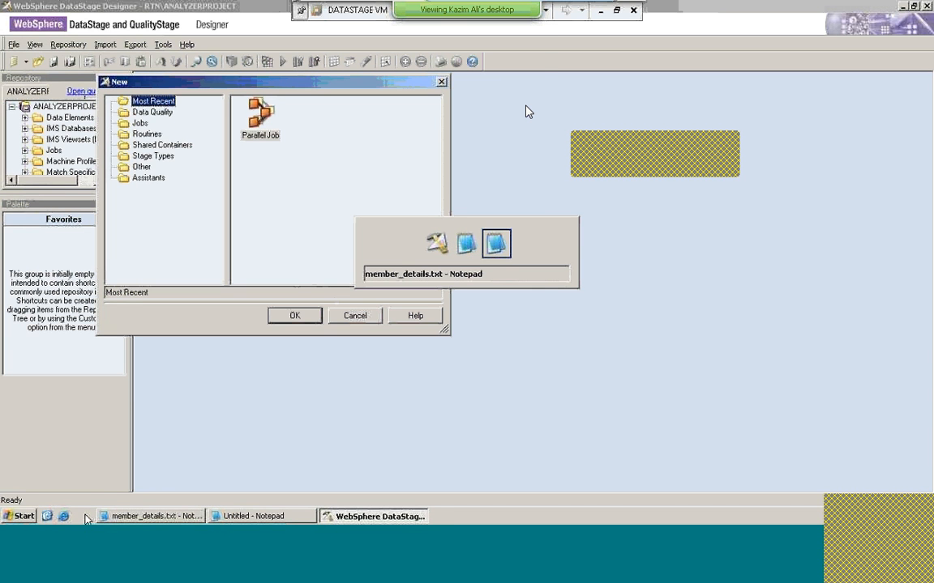
pyautogui.click(47, 516)
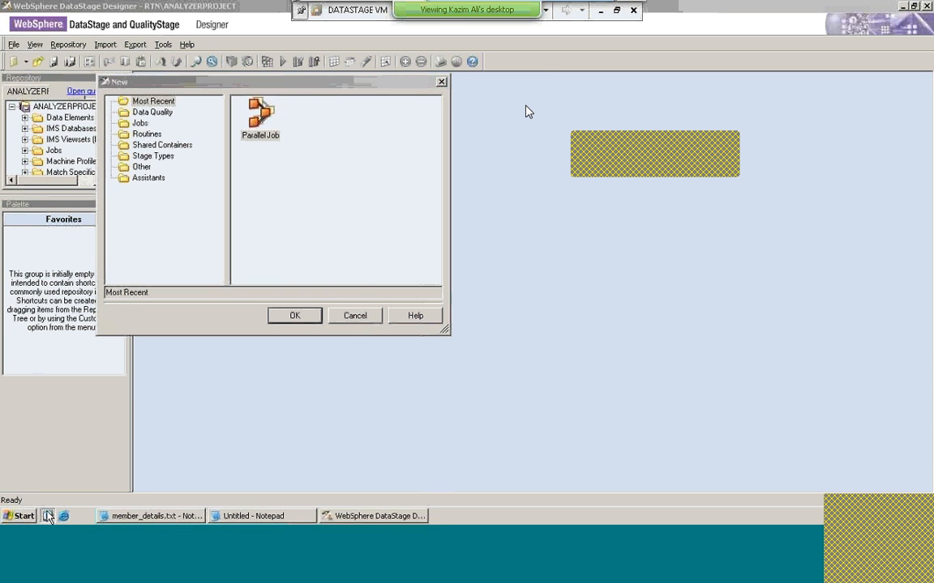
pyautogui.hotkey('alt', 'Tab')
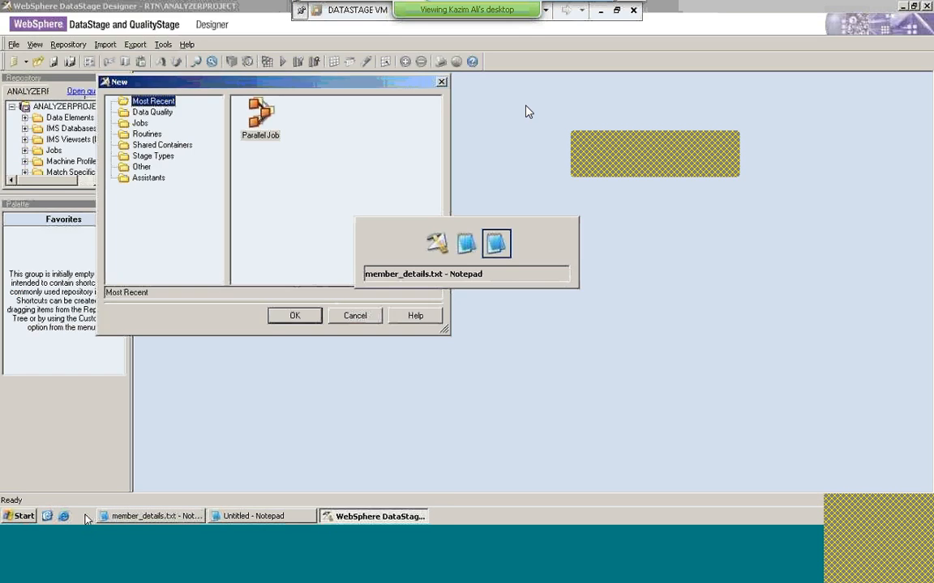
pyautogui.click(47, 516)
pyautogui.doubleClick(30, 357)
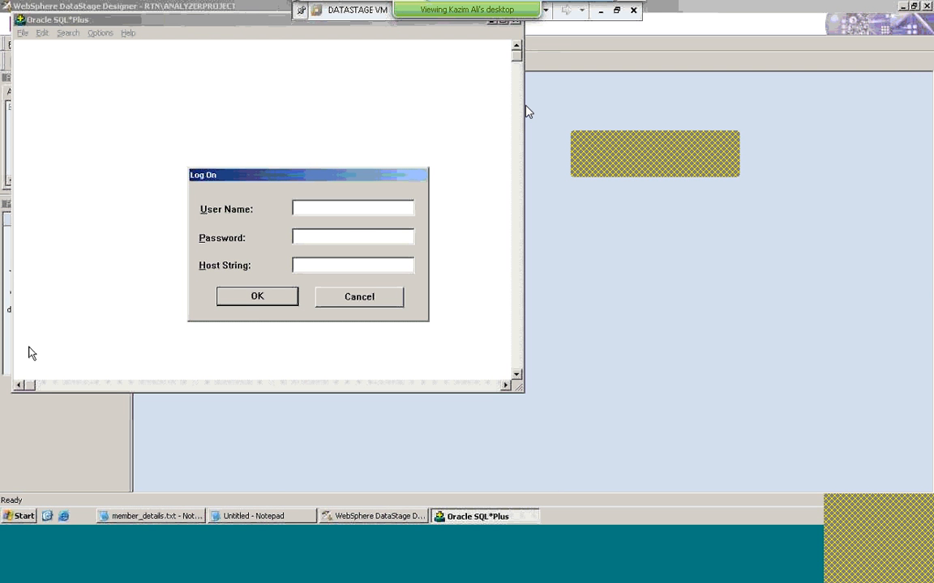
# Log on to SQL*Plus with the database user name and password
pyautogui.write('scott')
pyautogui.press('Tab')
pyautogui.write('tiger')
pyautogui.press('Return')
pyautogui.write('scott')
pyautogui.press('Tab')
pyautogui.write('tiger')
pyautogui.click(279, 300)
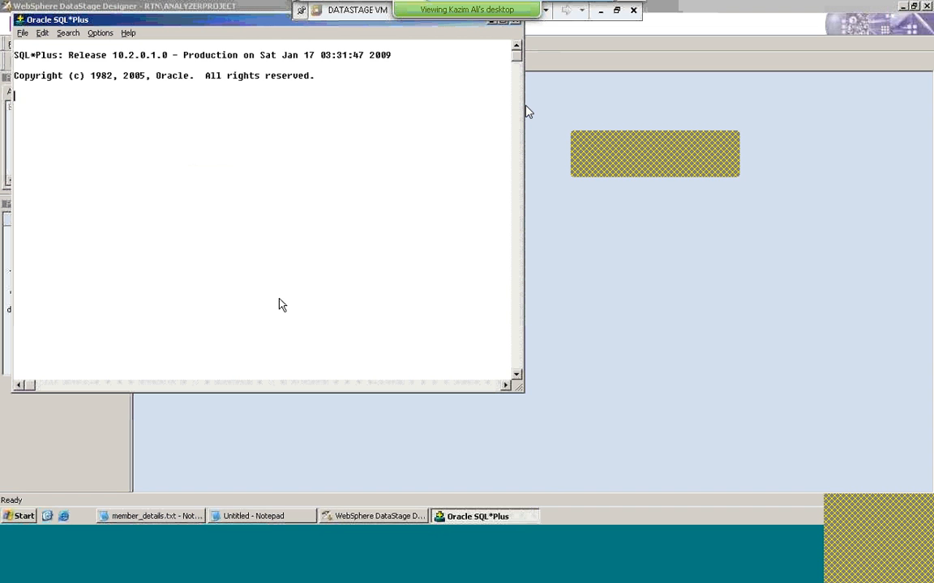
# Begin the statement 'create table member (' at the SQL> prompt
pyautogui.write('c')
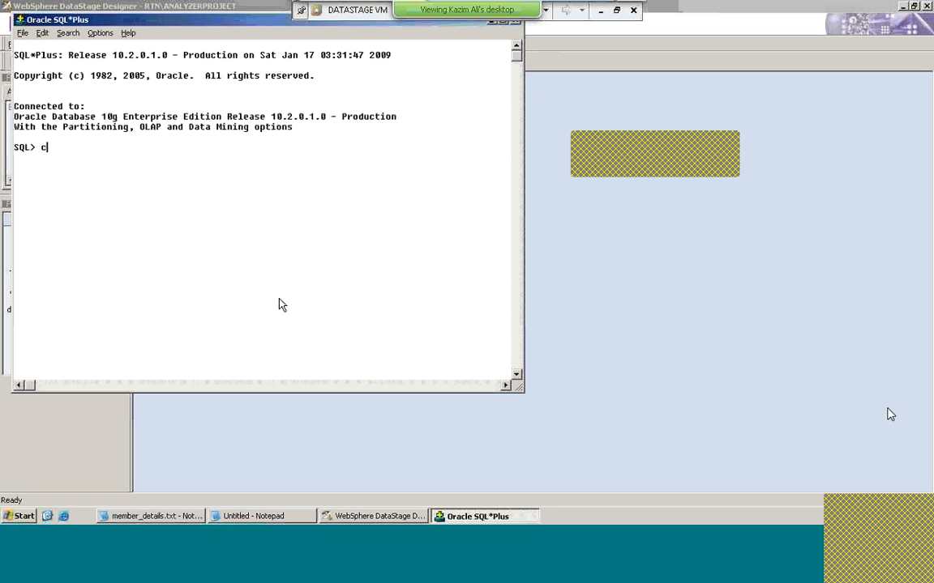
pyautogui.write('ret')
pyautogui.press('BackSpace')
pyautogui.press('BackSpace')
pyautogui.press('BackSpace')
pyautogui.press('BackSpace')
pyautogui.write('create ta')
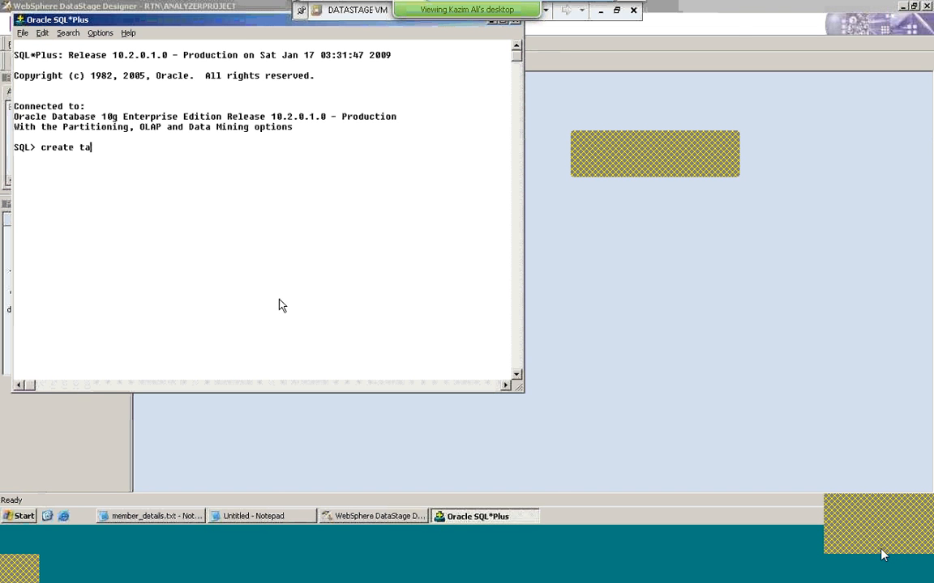
pyautogui.write('ble member')
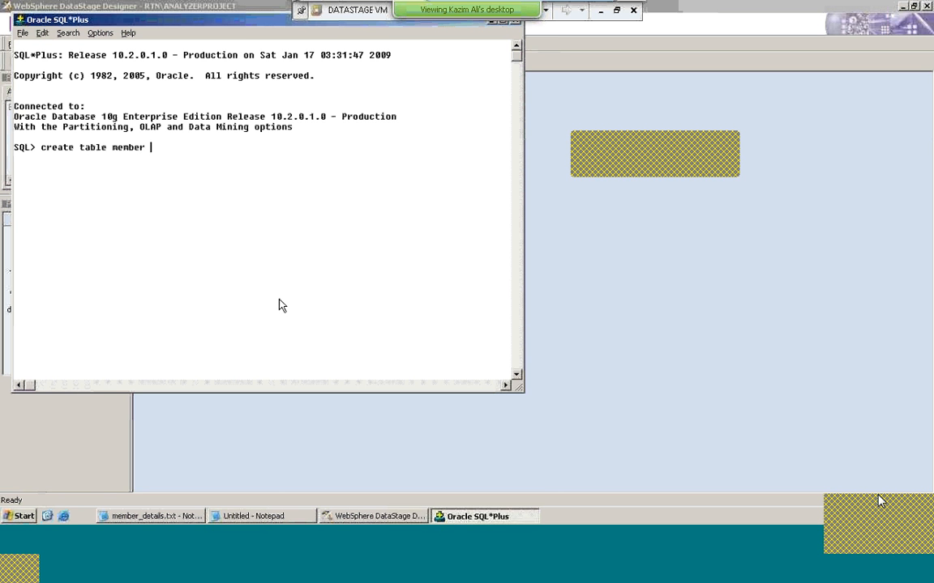
pyautogui.press('BackSpace')
pyautogui.press('BackSpace')
pyautogui.press('BackSpace')
pyautogui.press('BackSpace')
pyautogui.press('BackSpace')
pyautogui.press('BackSpace')
pyautogui.press('BackSpace')
pyautogui.press('BackSpace')
pyautogui.press('BackSpace')
pyautogui.press('BackSpace')
pyautogui.press('BackSpace')
pyautogui.write('ble member as (')
pyautogui.press('BackSpace')
pyautogui.press('BackSpace')
pyautogui.press('BackSpace')
pyautogui.press('BackSpace')
pyautogui.press('BackSpace')
pyautogui.write('(')
pyautogui.hotkey('alt', 'Tab')
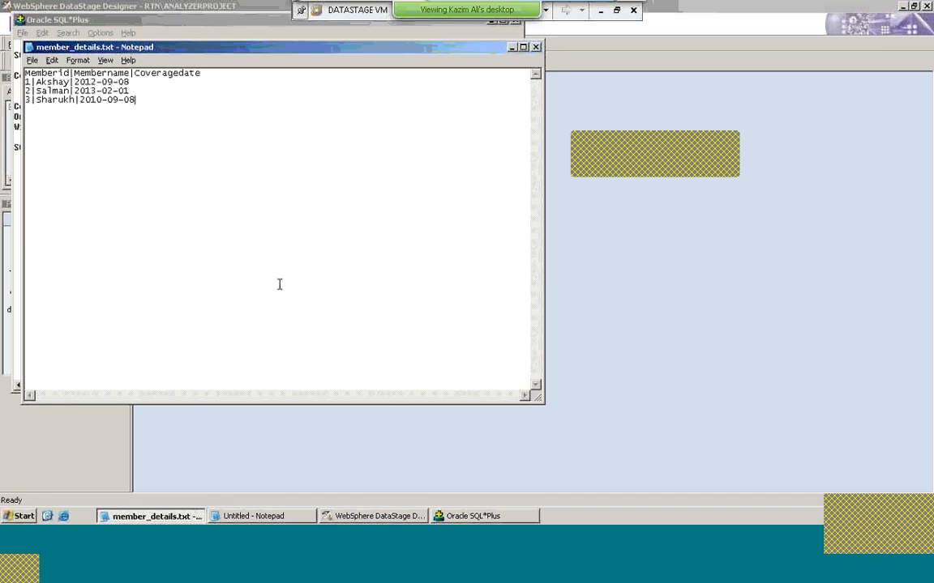
pyautogui.hotkey('alt', 'Tab')
# Define columns memberid integer, membername varchar(20), coveragedate date and run the statement
pyautogui.write('memberi')
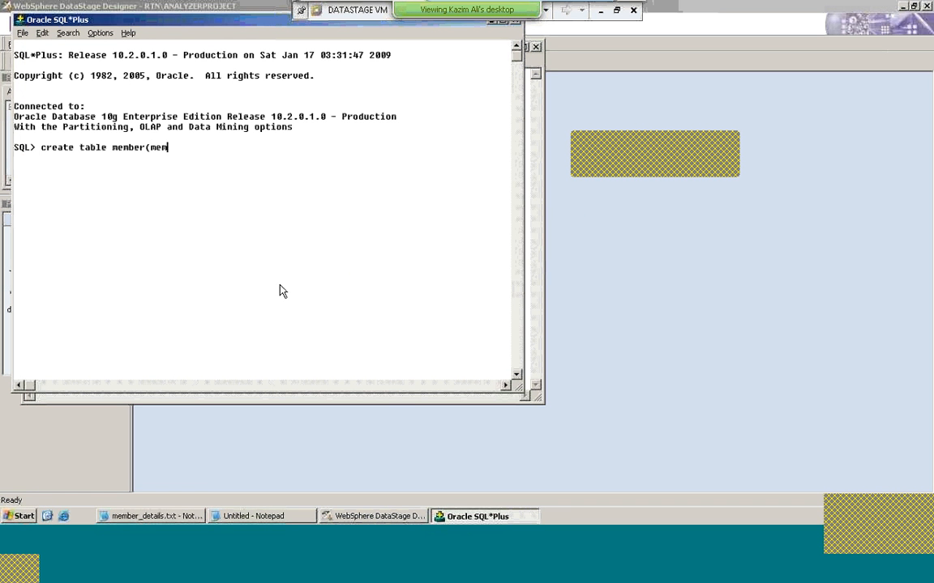
pyautogui.write('d integ')
pyautogui.press('BackSpace')
pyautogui.press('BackSpace')
pyautogui.press('BackSpace')
pyautogui.press('BackSpace')
pyautogui.press('BackSpace')
pyautogui.press('BackSpace')
pyautogui.press('BackSpace')
pyautogui.press('BackSpace')
pyautogui.press('BackSpace')
pyautogui.press('BackSpace')
pyautogui.press('BackSpace')
pyautogui.press('BackSpace')
pyautogui.press('BackSpace')
pyautogui.press('BackSpace')
pyautogui.press('BackSpace')
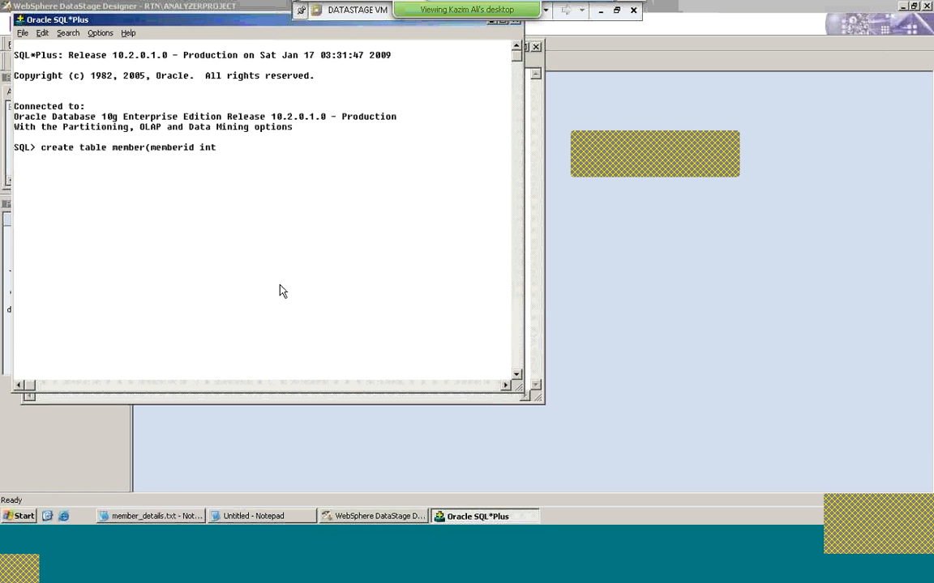
pyautogui.write('eger,')
pyautogui.hotkey('alt', 'Tab')
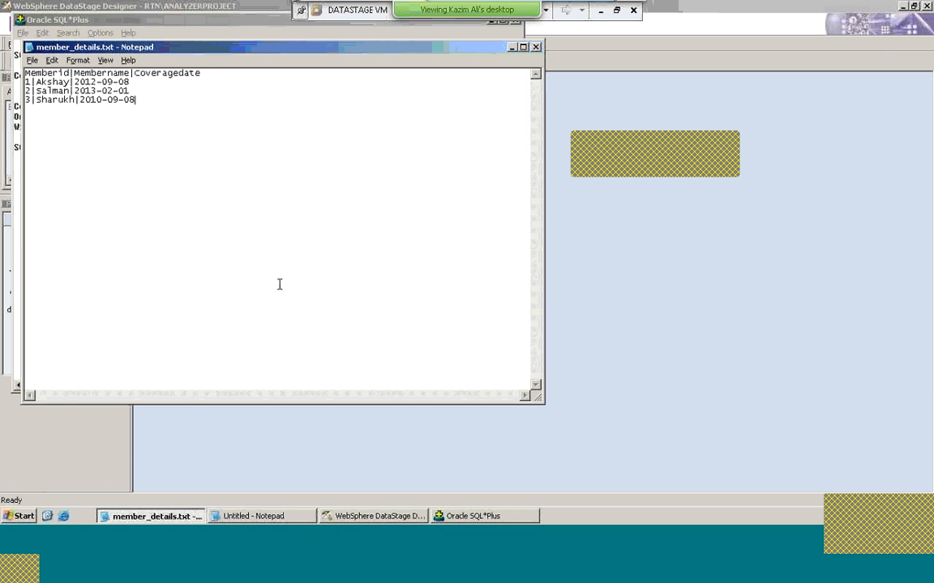
pyautogui.hotkey('alt', 'Tab')
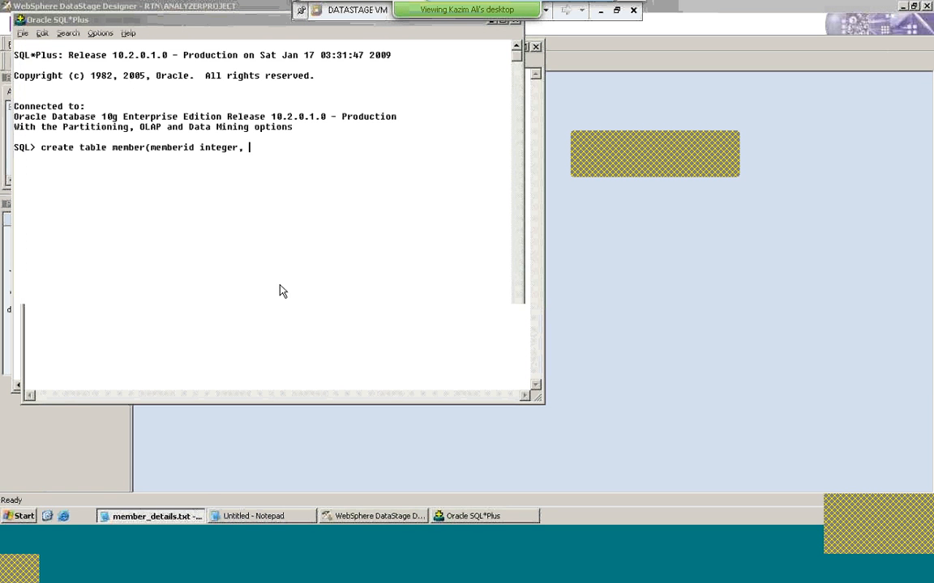
pyautogui.write('membername')
pyautogui.hotkey('alt', 'Tab')
pyautogui.hotkey('alt', 'Tab')
pyautogui.write('varc')
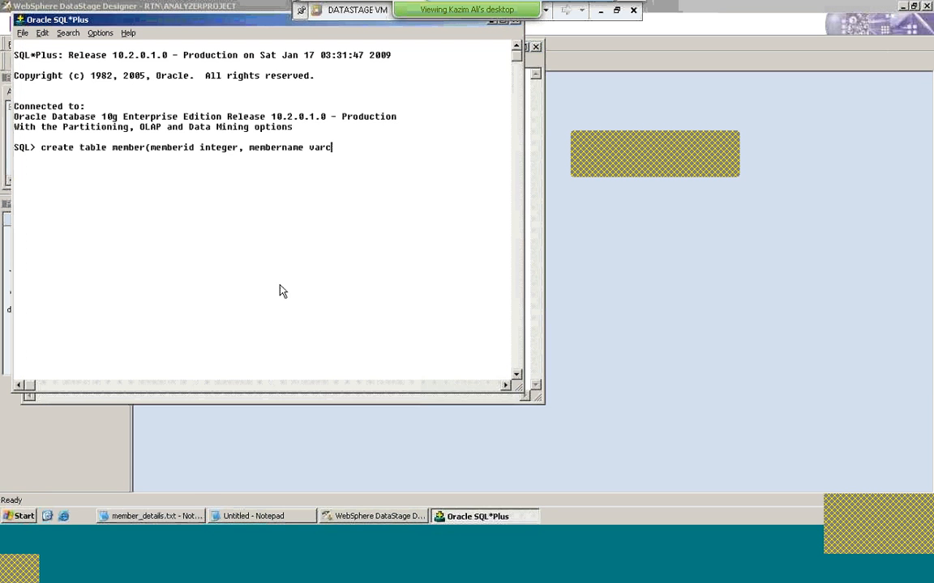
pyautogui.write('har(20),')
pyautogui.hotkey('alt', 'Tab')
pyautogui.hotkey('alt', 'Tab')
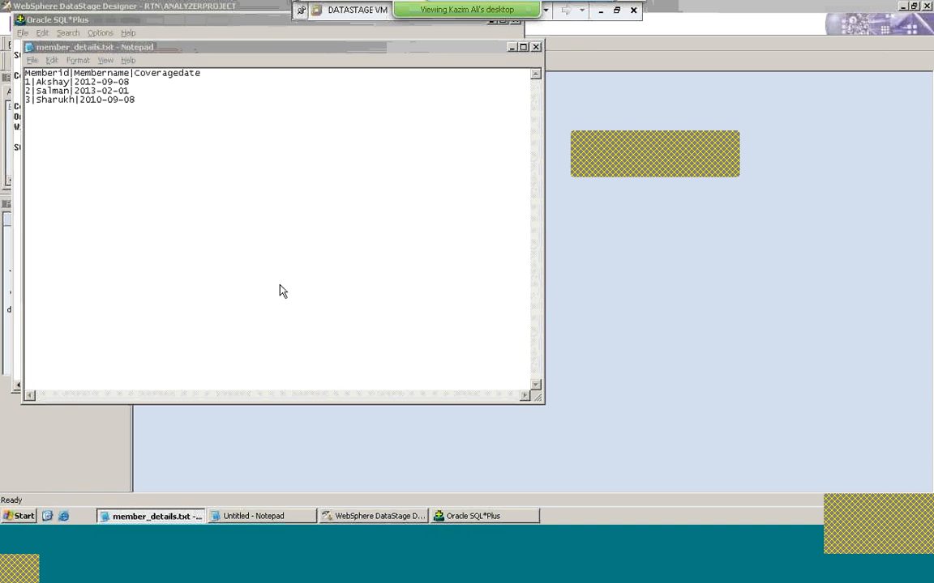
pyautogui.write('coverage')
pyautogui.hotkey('alt', 'Tab')
pyautogui.hotkey('alt', 'Tab')
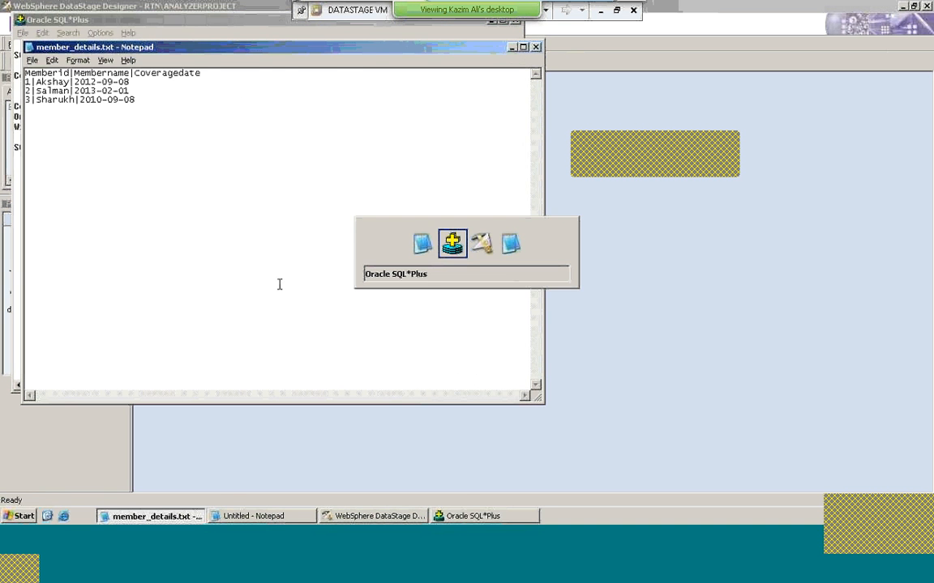
pyautogui.write('date da')
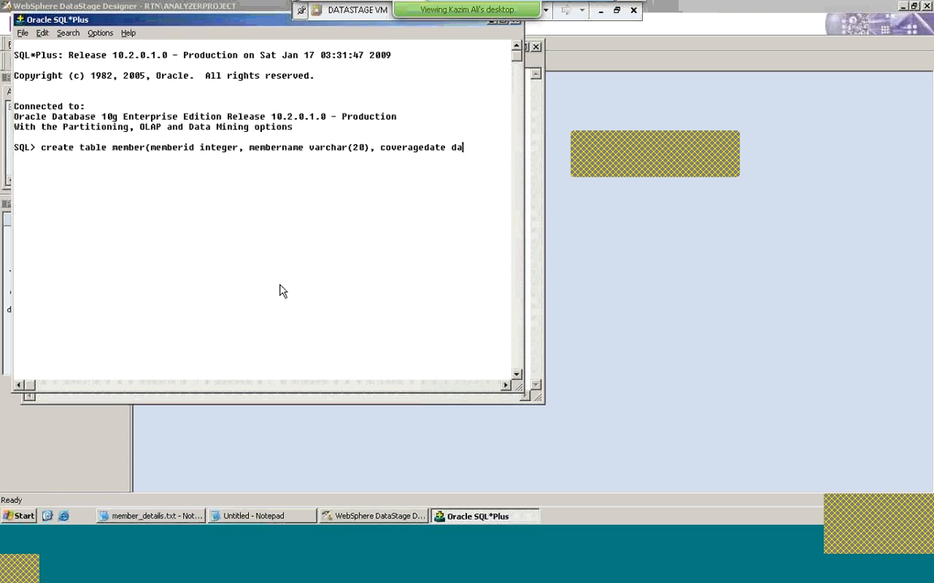
pyautogui.write('te);')
pyautogui.press('Return')
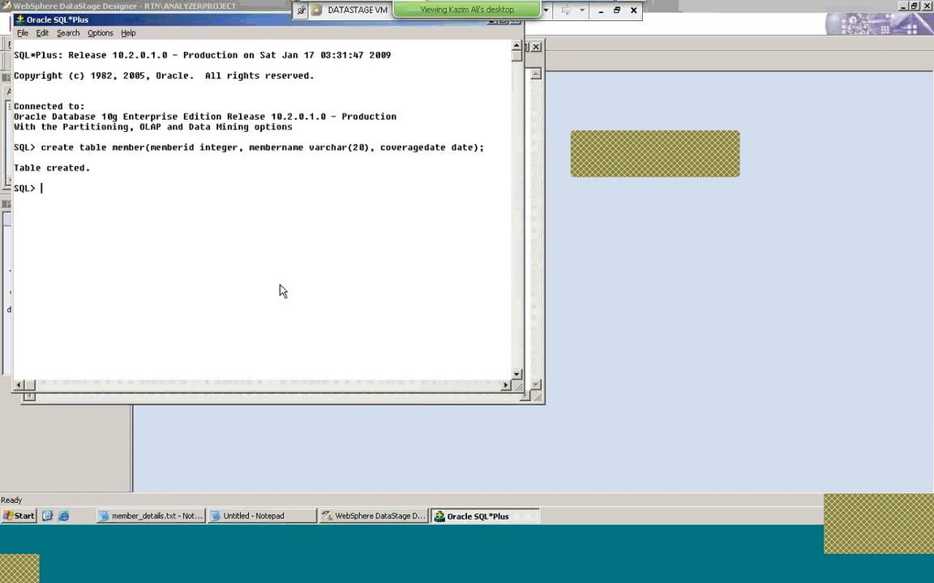
# Change the three dates' months to SEP, FEB and SEP in member_details.txt
pyautogui.write('s')
pyautogui.press('BackSpace')
pyautogui.hotkey('alt', 'Tab')
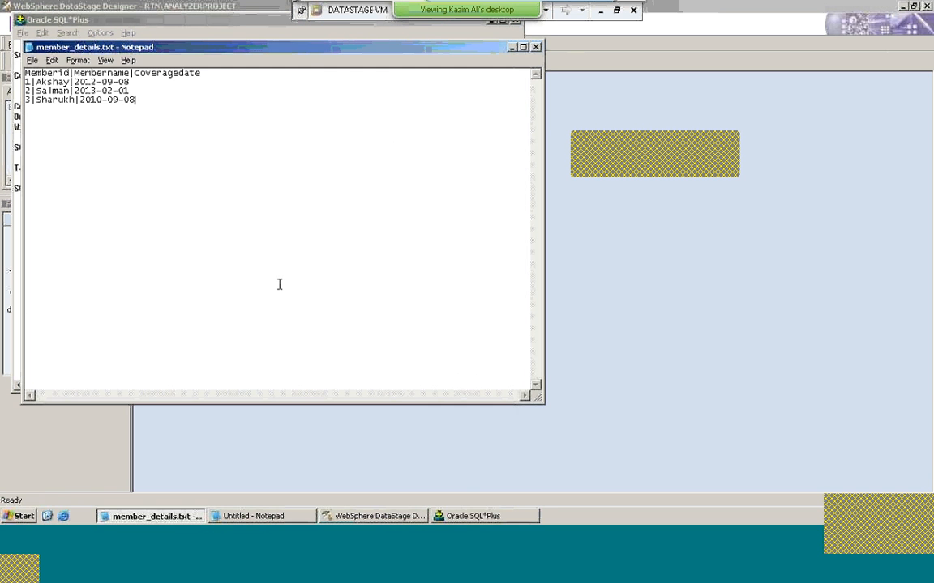
pyautogui.hotkey('alt', 'Tab')
pyautogui.hotkey('alt', 'Tab')
pyautogui.press('Up')
pyautogui.press('Up')
pyautogui.press('Left')
pyautogui.press('Left')
pyautogui.press('Left')
pyautogui.press('Left')
pyautogui.press('Right')
pyautogui.press('BackSpace')
pyautogui.press('BackSpace')
pyautogui.write('sep')
pyautogui.press('BackSpace')
pyautogui.press('BackSpace')
pyautogui.press('BackSpace')
pyautogui.write('SEP')
pyautogui.press('BackSpace')
pyautogui.press('BackSpace')
pyautogui.write('FEB')
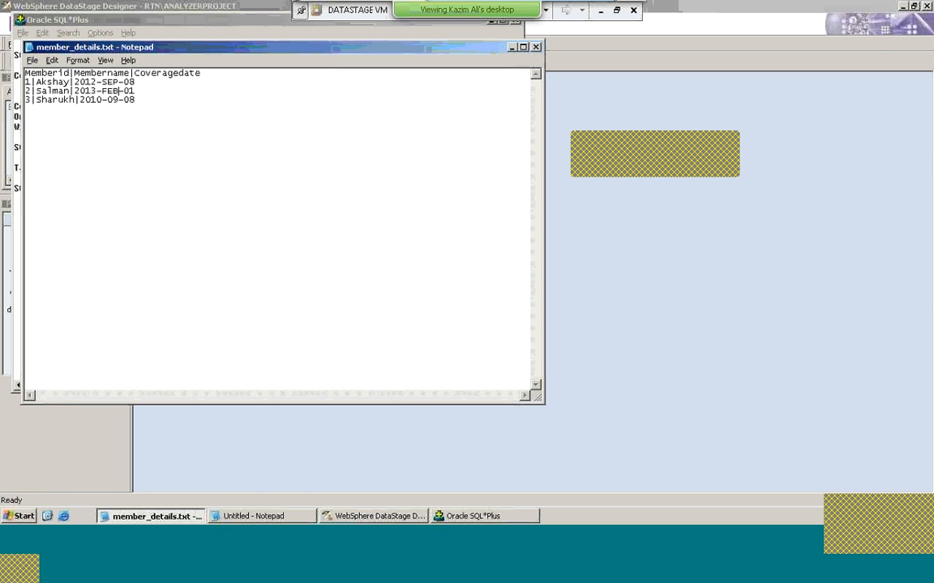
pyautogui.press('BackSpace')
pyautogui.press('BackSpace')
pyautogui.write('SEP')
# Save member_details.txt and return to SQL*Plus
pyautogui.click(32, 60)
pyautogui.click(43, 96)
pyautogui.hotkey('alt', 'Tab')
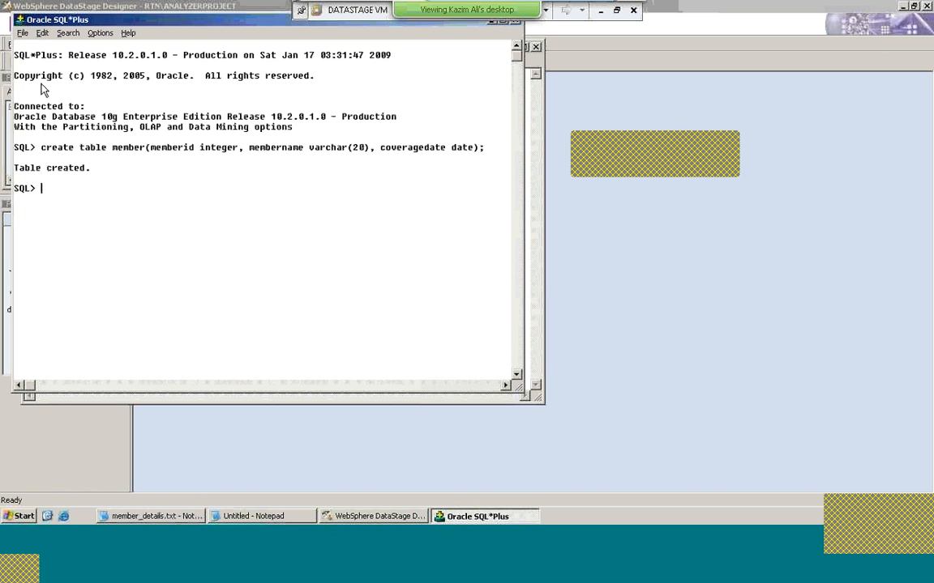
# Create a new Parallel Job, Untitled.1, in Designer and maximize its window
pyautogui.hotkey('alt', 'Tab')
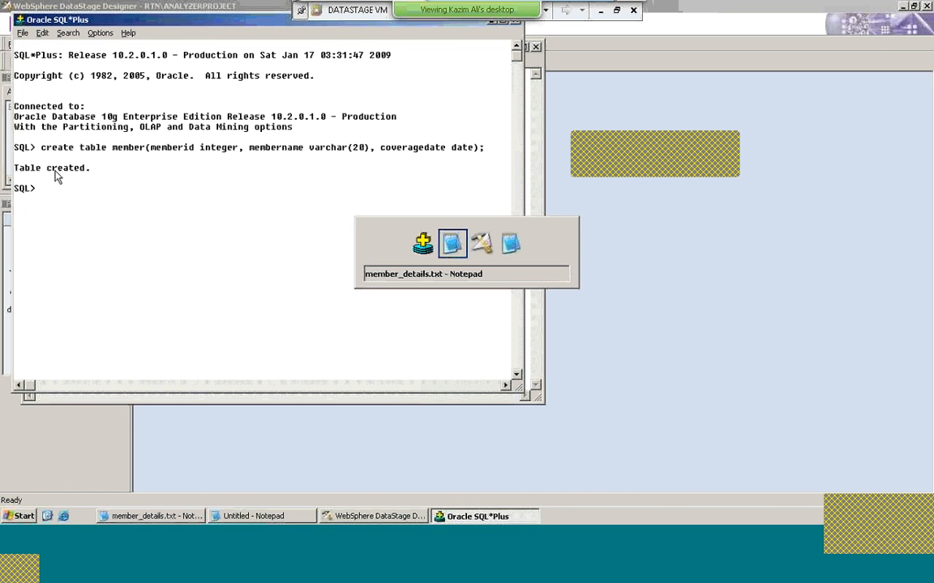
pyautogui.hotkey('alt', 'Tab')
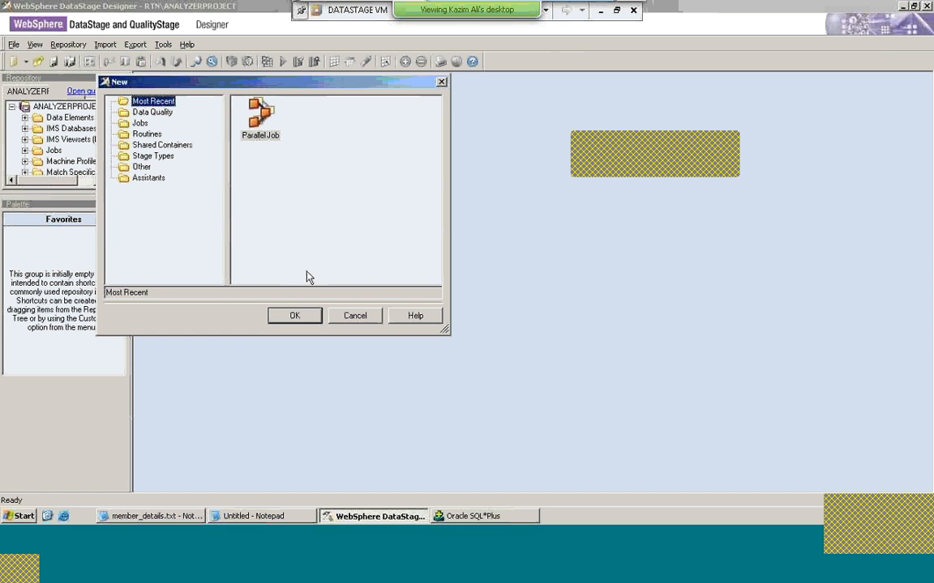
pyautogui.click(353, 315)
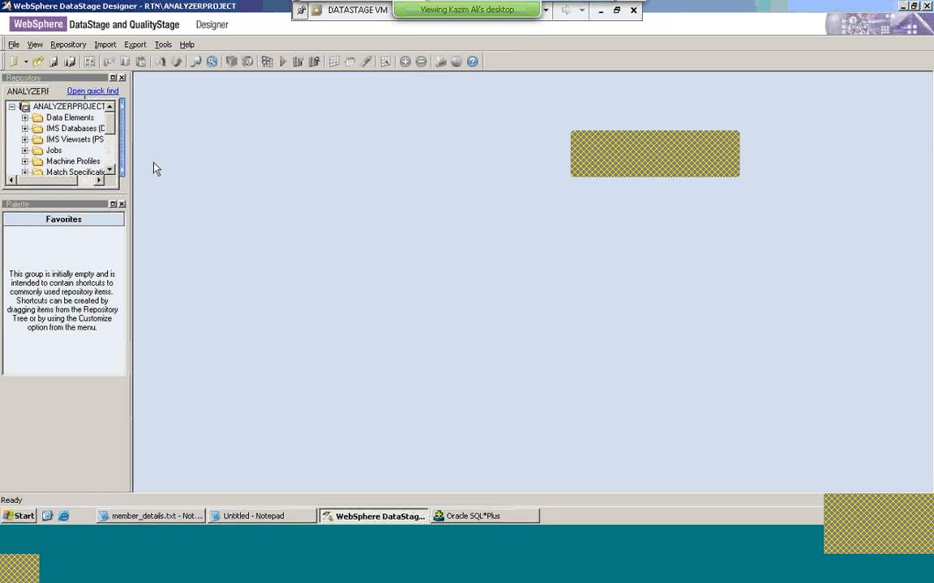
pyautogui.click(14, 61)
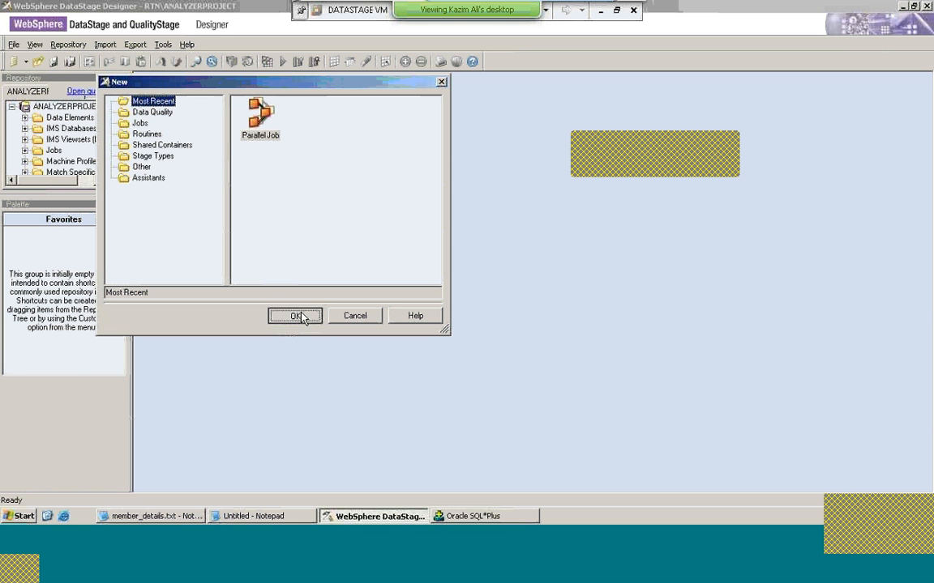
pyautogui.click(298, 316)
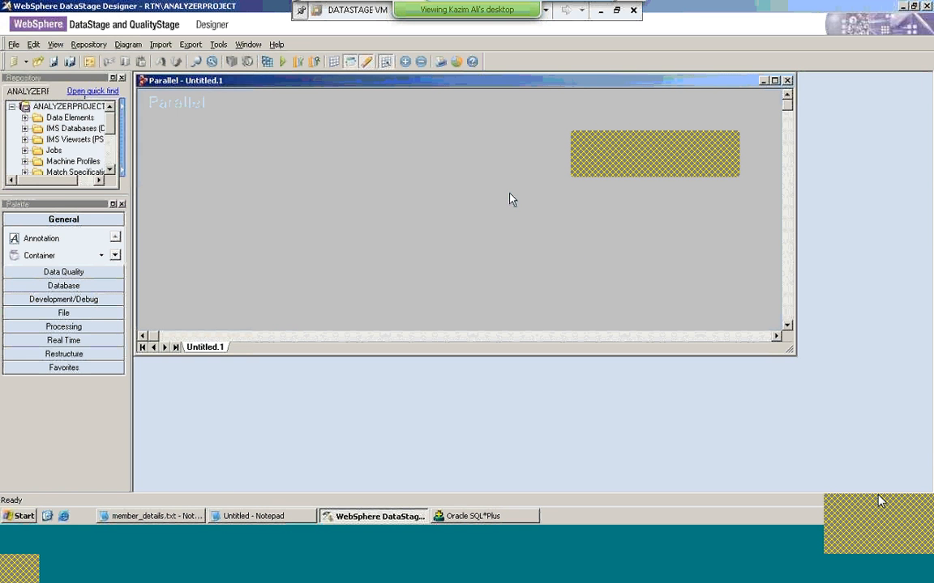
pyautogui.doubleClick(587, 81)
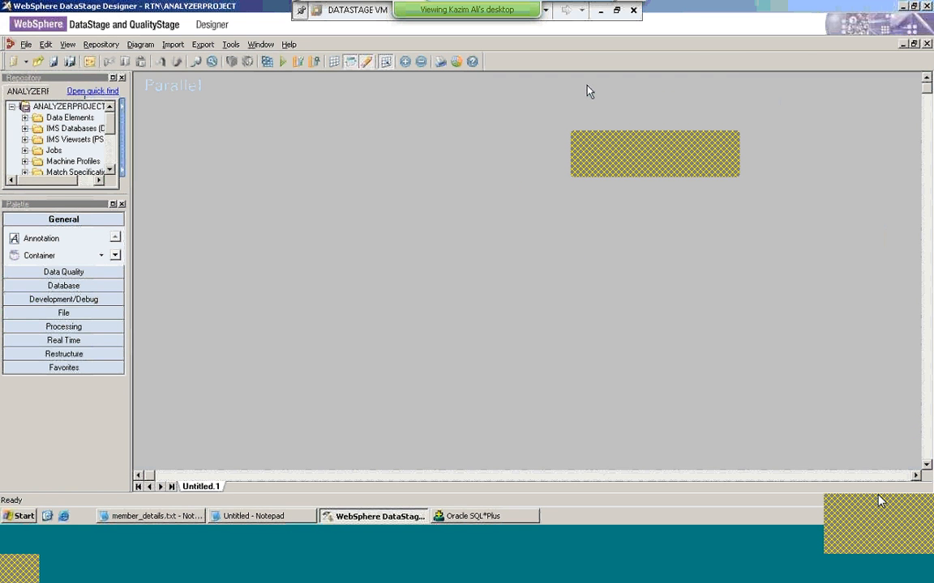
# Restore down the maximized Parallel - Untitled.1 job window
pyautogui.click(914, 45)
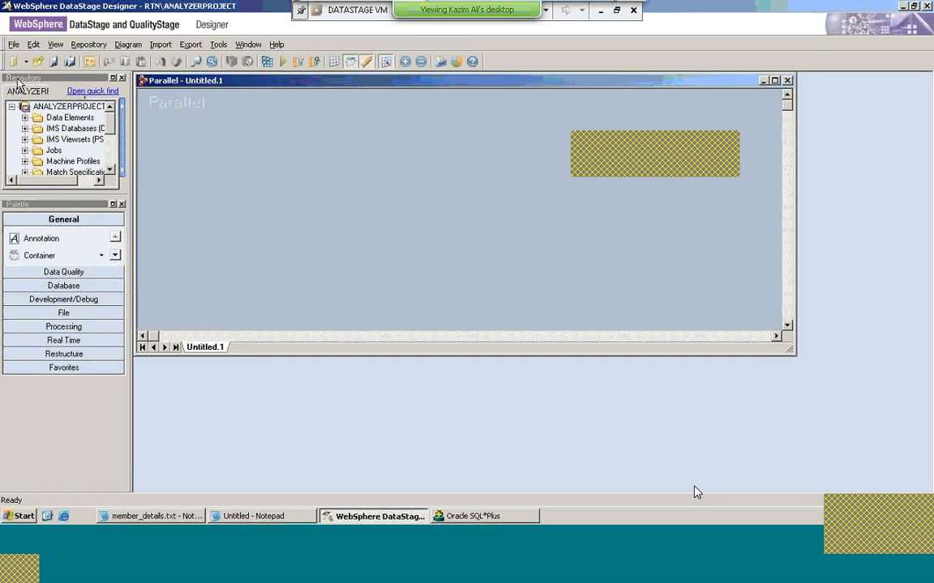
# Place a Sequential File stage from the File palette onto the canvas
pyautogui.click(58, 313)
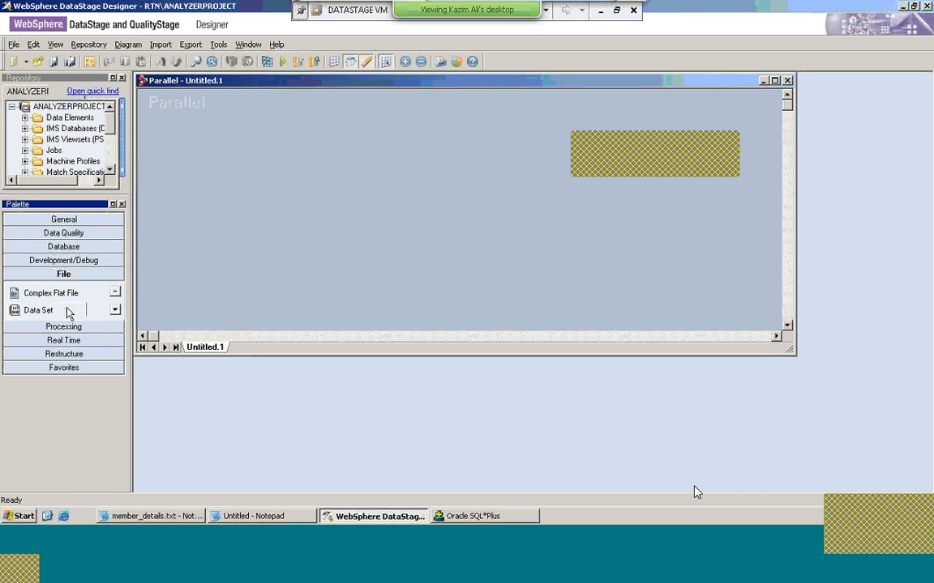
pyautogui.click(115, 310)
pyautogui.click(115, 310)
pyautogui.click(115, 309)
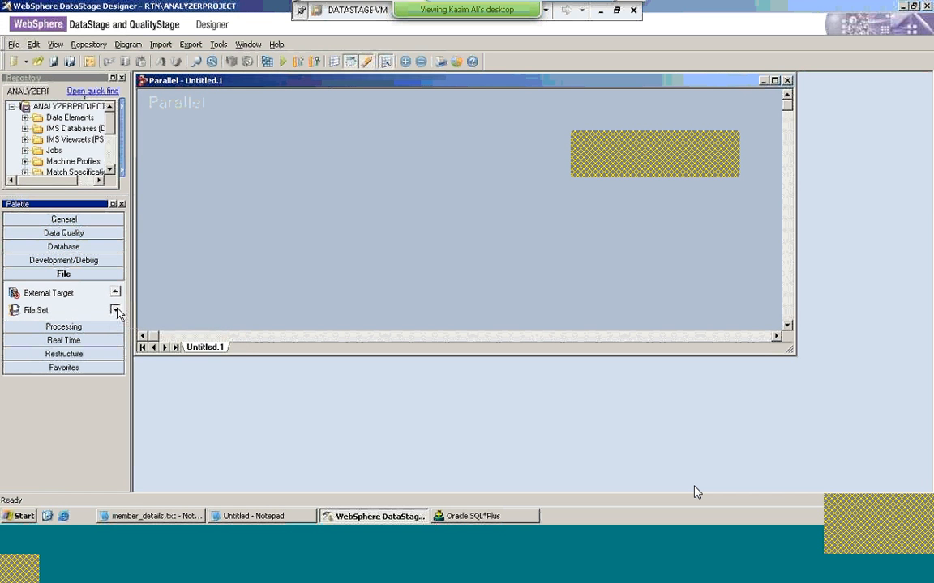
pyautogui.click(115, 310)
pyautogui.click(115, 309)
pyautogui.click(115, 309)
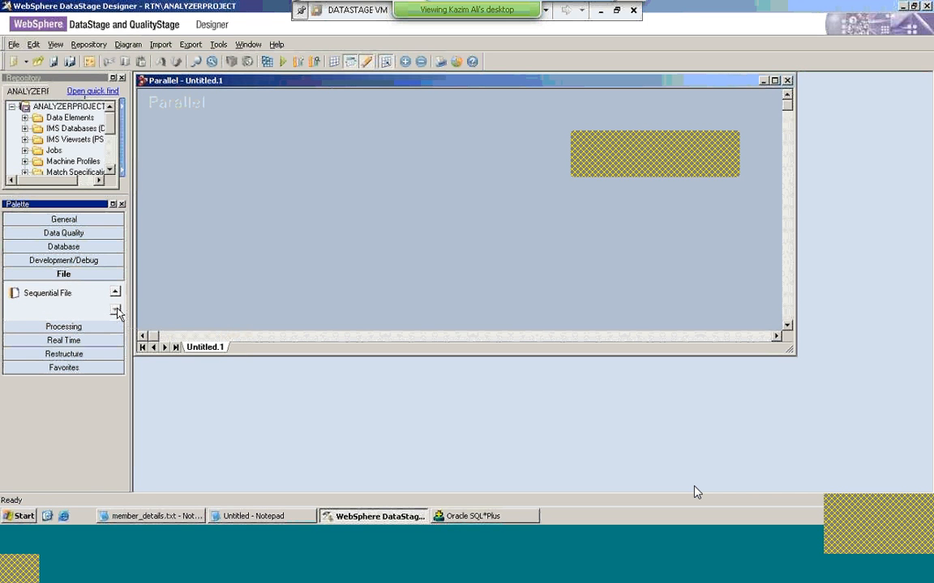
pyautogui.moveTo(49, 293); pyautogui.dragTo(219, 140)
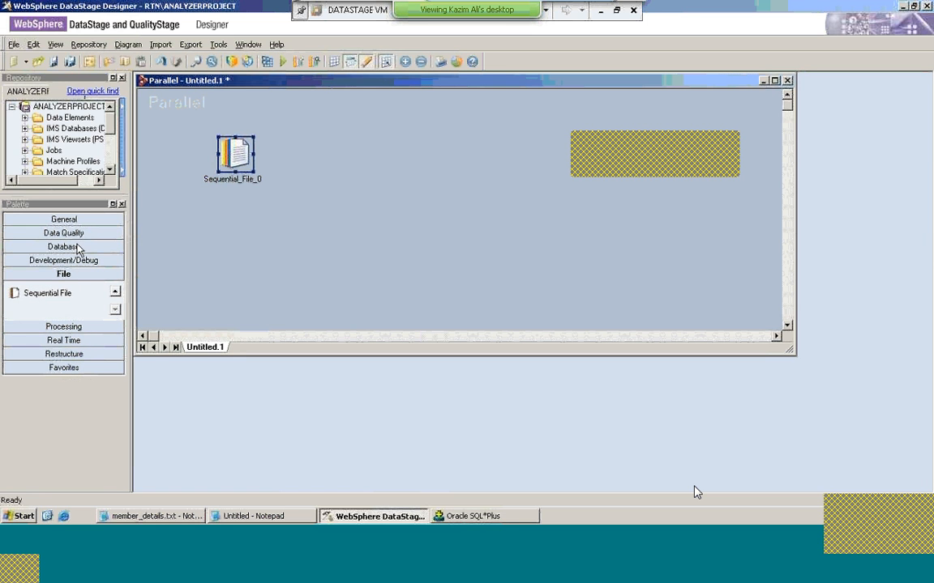
# Add an Oracle Enterprise stage from the Database palette and maximize the job window
pyautogui.click(88, 248)
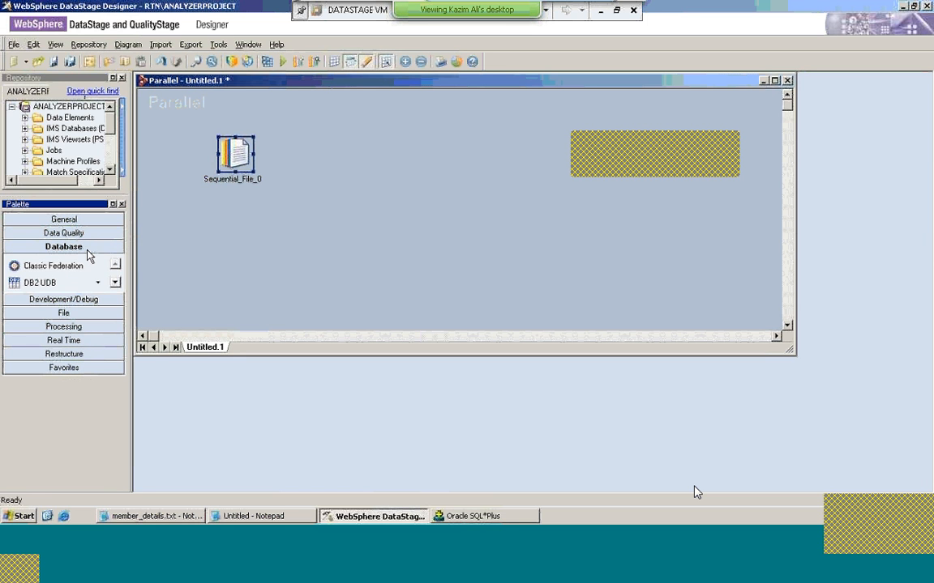
pyautogui.click(115, 282)
pyautogui.click(115, 282)
pyautogui.click(115, 283)
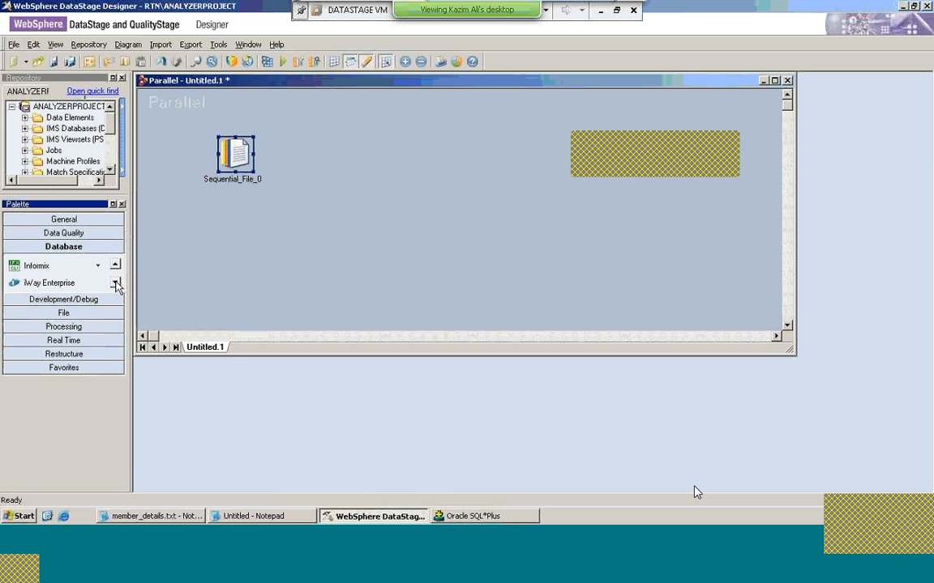
pyautogui.click(115, 283)
pyautogui.click(115, 283)
pyautogui.click(116, 283)
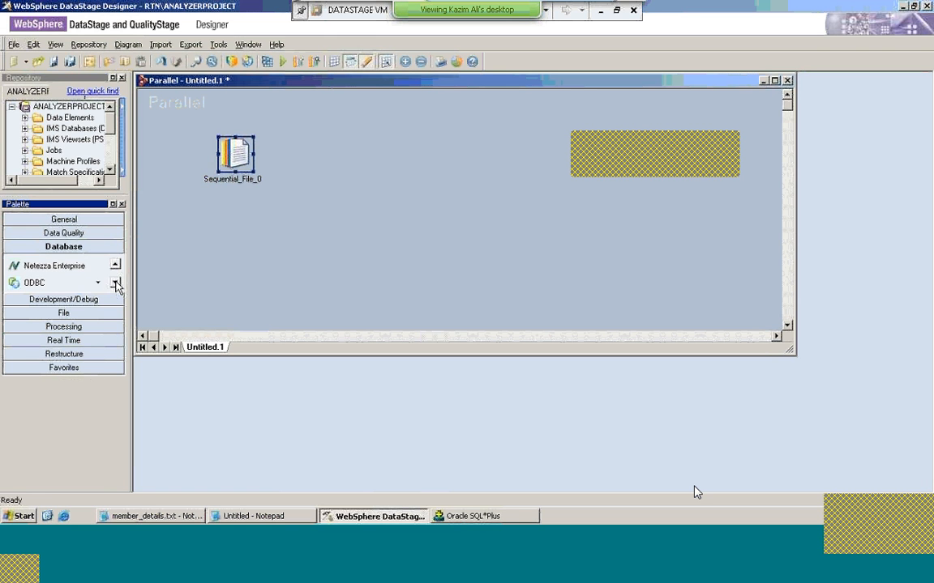
pyautogui.click(115, 283)
pyautogui.click(115, 283)
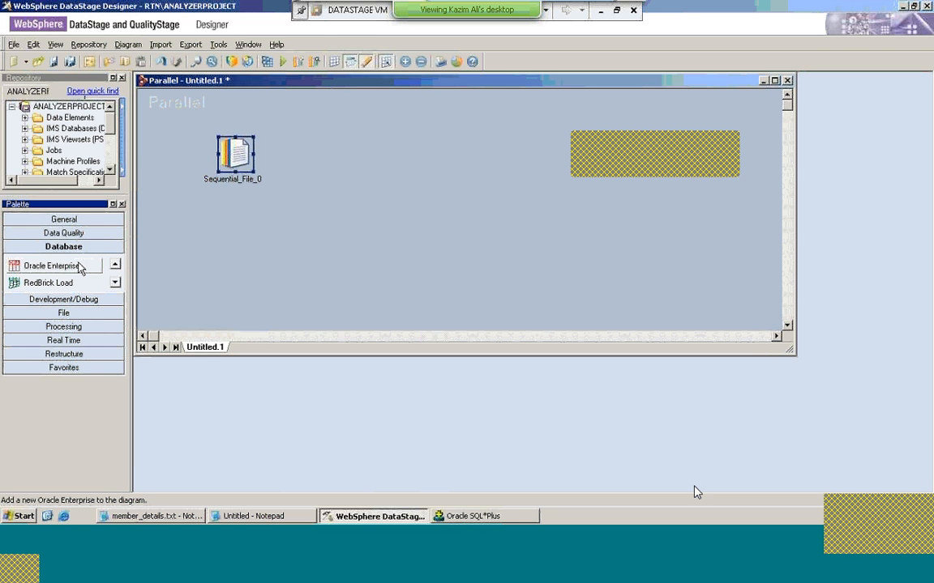
pyautogui.moveTo(80, 268); pyautogui.dragTo(397, 162)
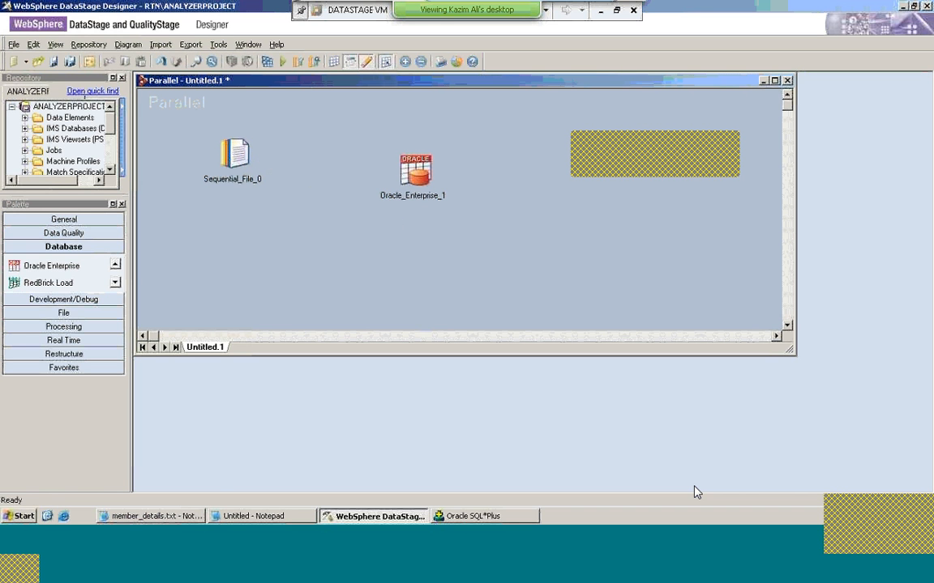
pyautogui.doubleClick(360, 81)
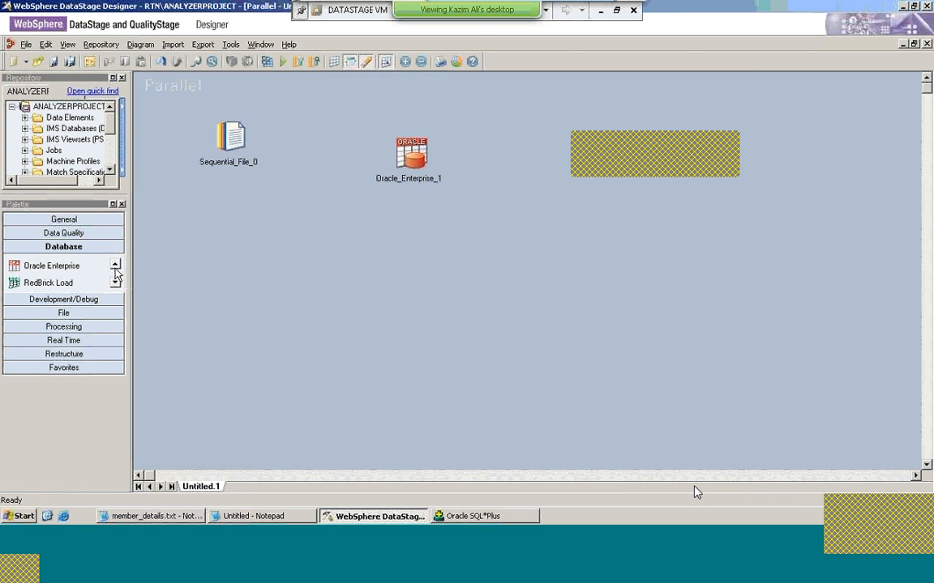
pyautogui.click(243, 145)
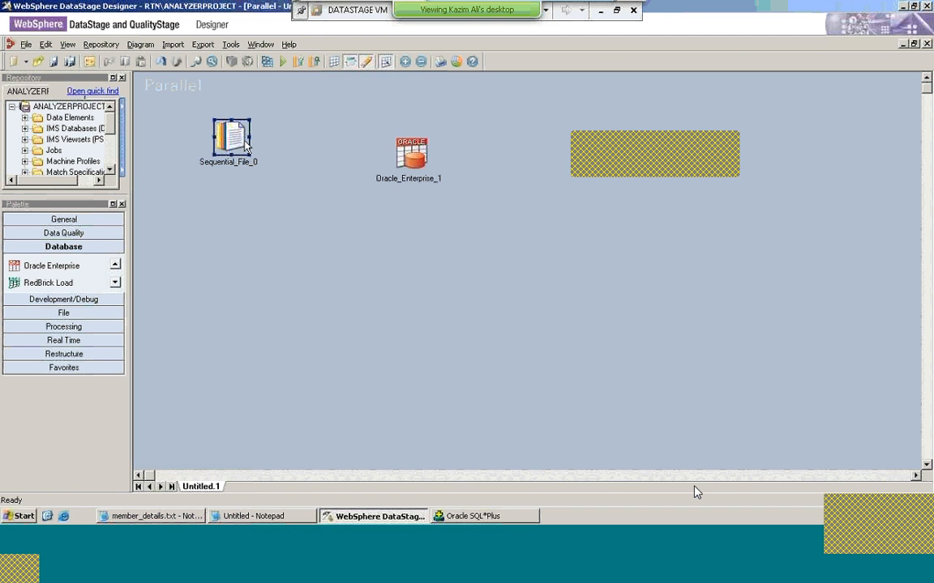
# Draw link DSLink3 from Sequential_File_0 to Oracle_Enterprise_1
pyautogui.moveTo(246, 146)
pyautogui.mouseDown()
pyautogui.moveTo(310, 163)
pyautogui.moveTo(235, 135)
pyautogui.moveTo(244, 140)
pyautogui.mouseUp()
pyautogui.moveTo(227, 130); pyautogui.dragTo(395, 151)
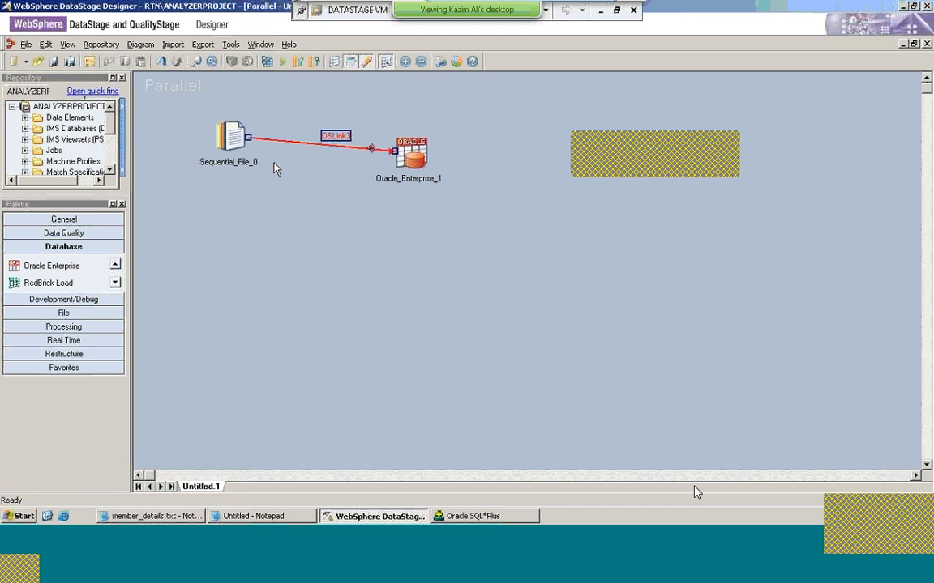
pyautogui.click(236, 143)
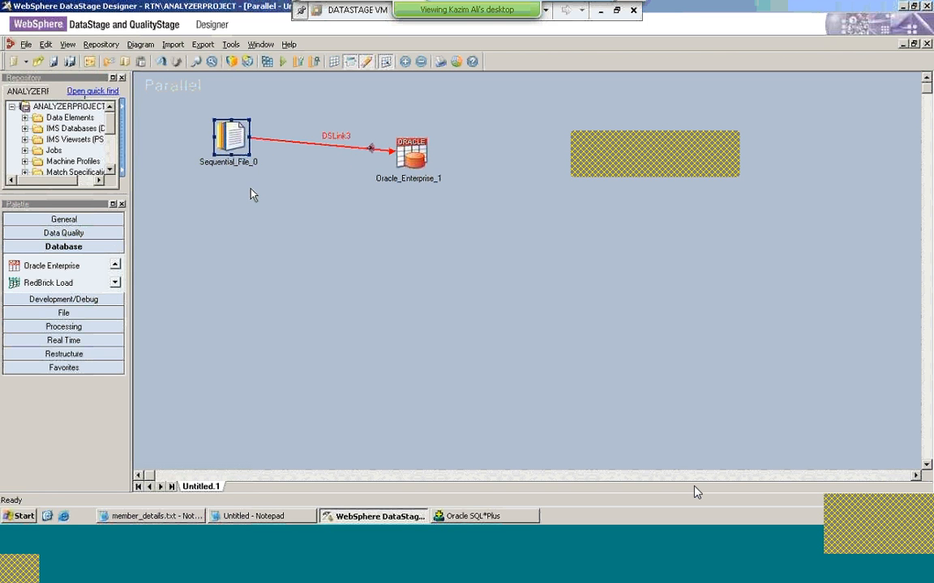
pyautogui.moveTo(208, 216); pyautogui.dragTo(233, 199)
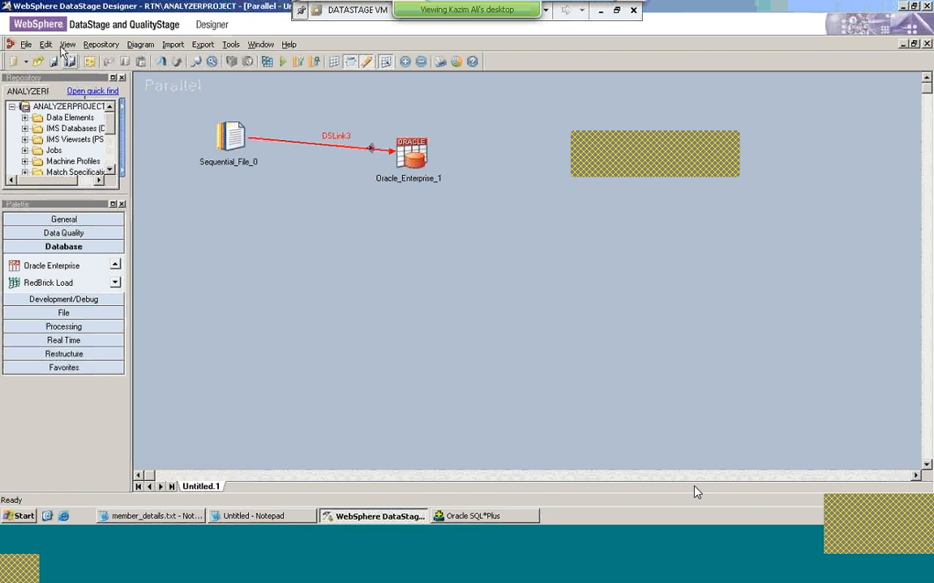
# In Save Parallel Job As, create a new folder under Jobs
pyautogui.click(26, 44)
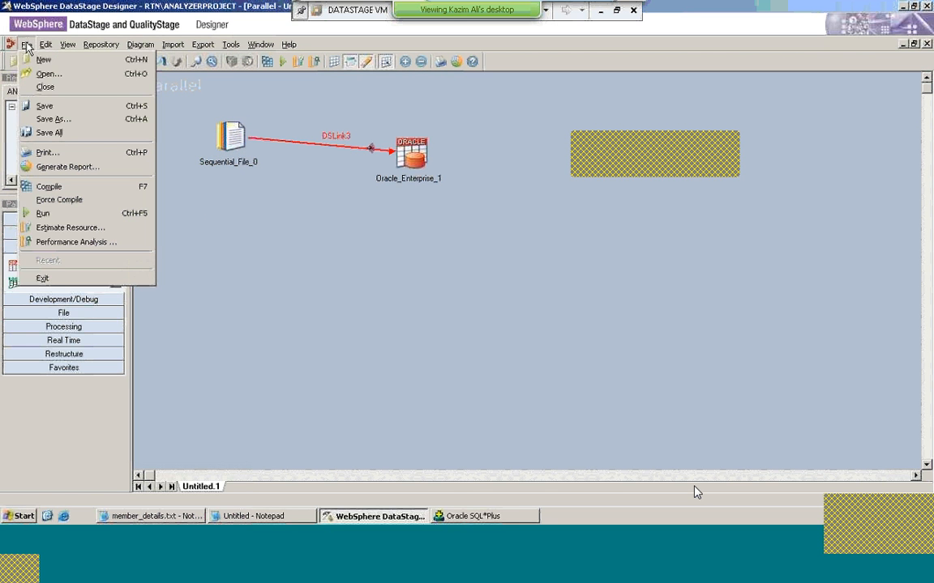
pyautogui.click(45, 106)
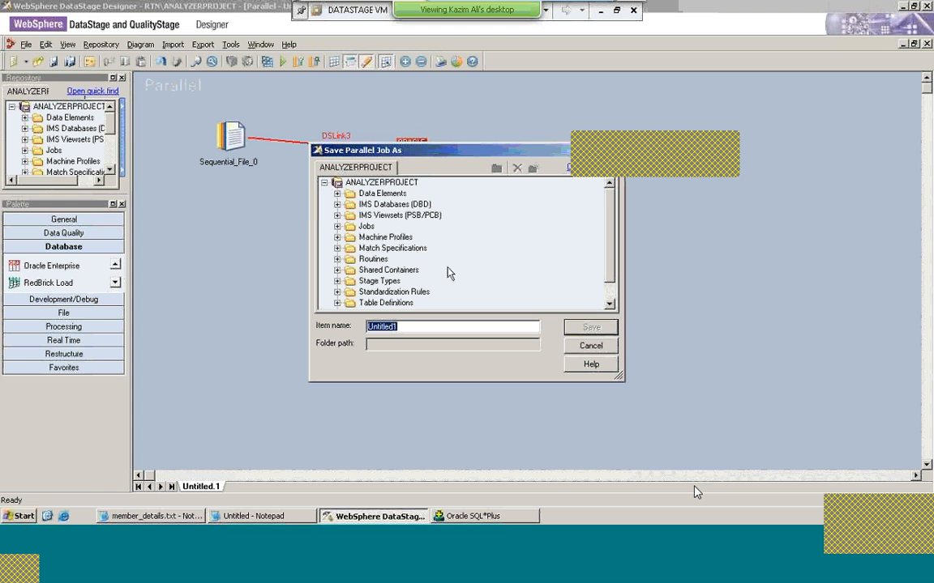
pyautogui.click(365, 226)
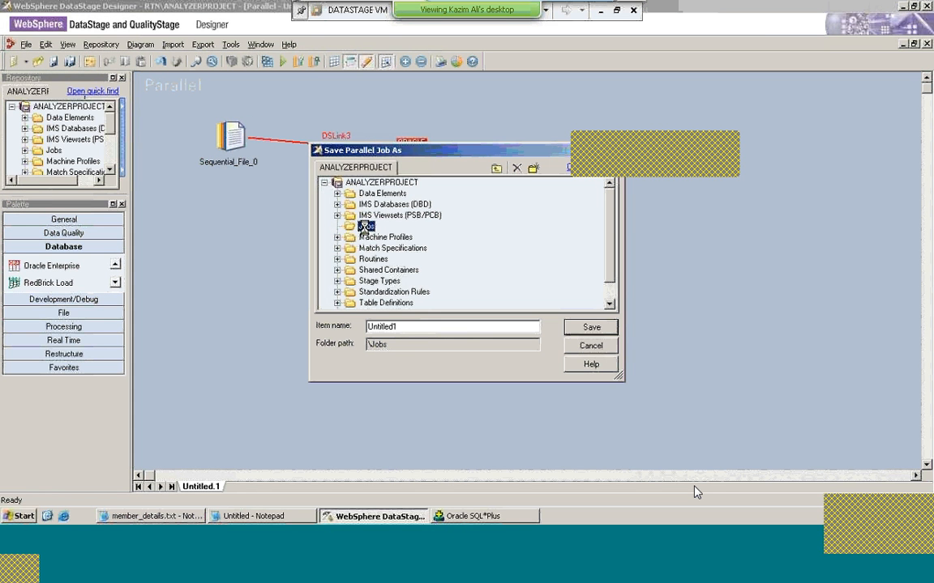
pyautogui.rightClick(364, 228)
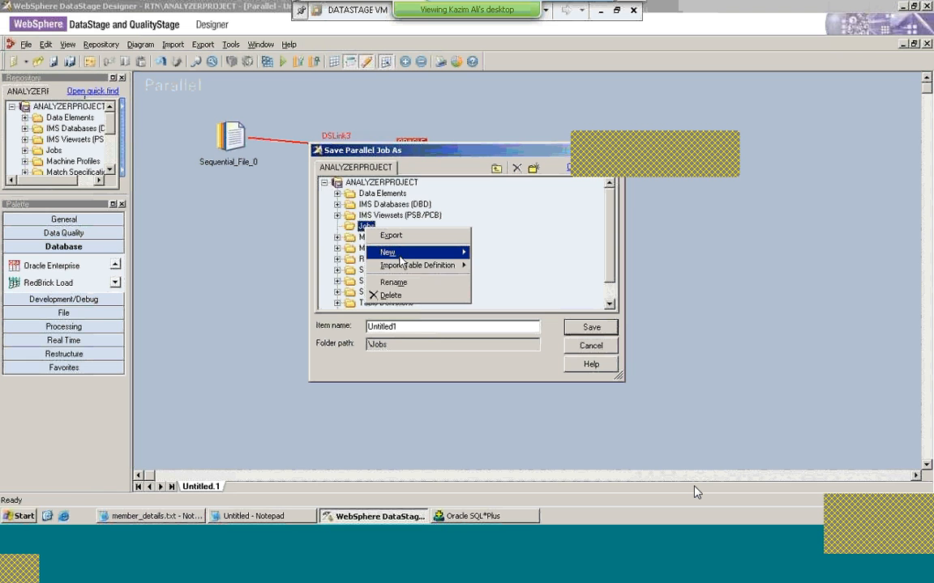
pyautogui.moveTo(398, 253)
pyautogui.click(481, 253)
pyautogui.write('aLI')
pyautogui.press('BackSpace')
pyautogui.press('BackSpace')
pyautogui.press('BackSpace')
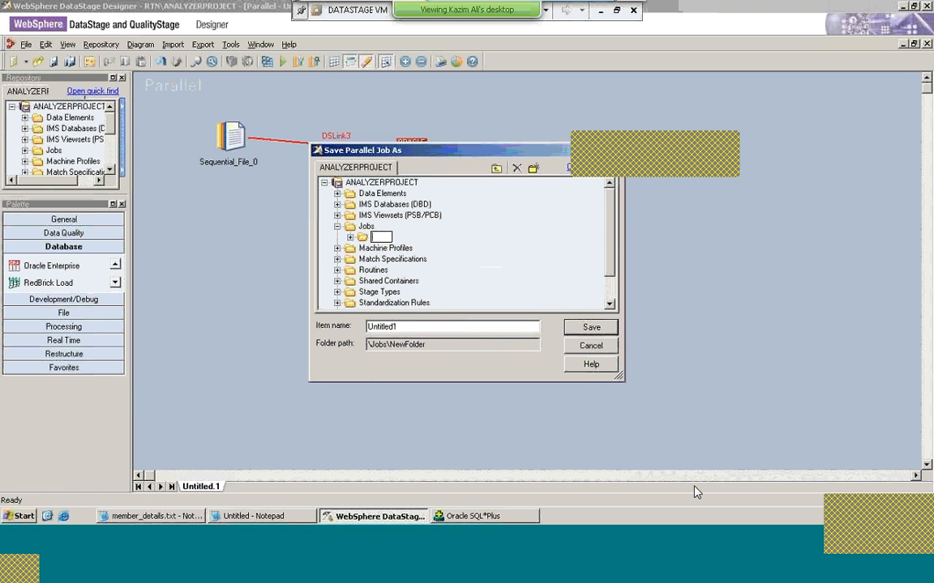
pyautogui.write('Ali')
pyautogui.click(366, 236)
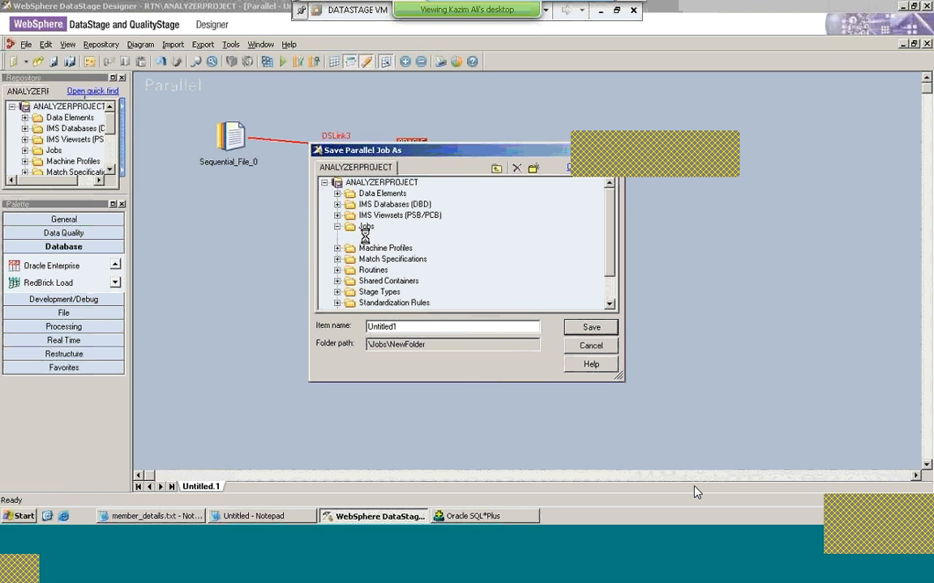
# Save the job in that folder with item name DS_File_to_Table
pyautogui.click(408, 326)
pyautogui.press('BackSpace')
pyautogui.press('BackSpace')
pyautogui.press('BackSpace')
pyautogui.press('BackSpace')
pyautogui.press('BackSpace')
pyautogui.press('BackSpace')
pyautogui.press('BackSpace')
pyautogui.press('BackSpace')
pyautogui.press('BackSpace')
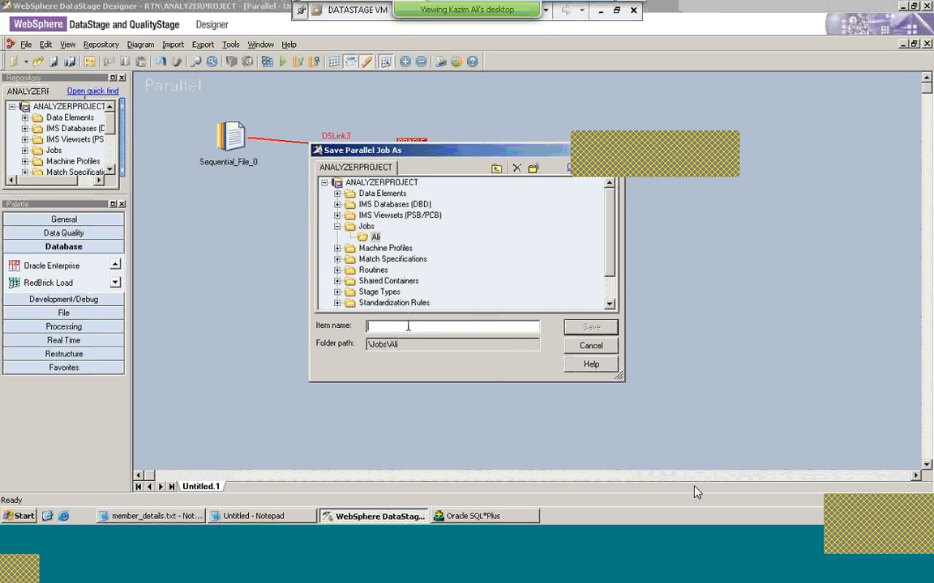
pyautogui.write('DS_')
pyautogui.press('BackSpace')
pyautogui.write('_File_')
pyautogui.write('Tab')
pyautogui.press('BackSpace')
pyautogui.press('BackSpace')
pyautogui.press('BackSpace')
pyautogui.write('to_Table')
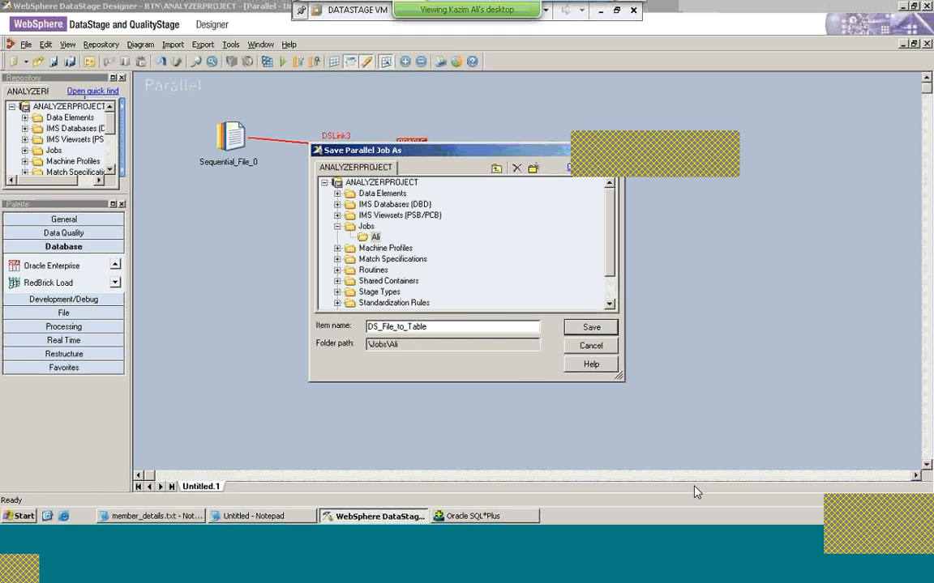
pyautogui.press('BackSpace')
pyautogui.press('BackSpace')
pyautogui.press('BackSpace')
pyautogui.press('BackSpace')
pyautogui.press('BackSpace')
pyautogui.press('BackSpace')
pyautogui.press('BackSpace')
pyautogui.press('BackSpace')
pyautogui.write('to_Table')
pyautogui.click(598, 330)
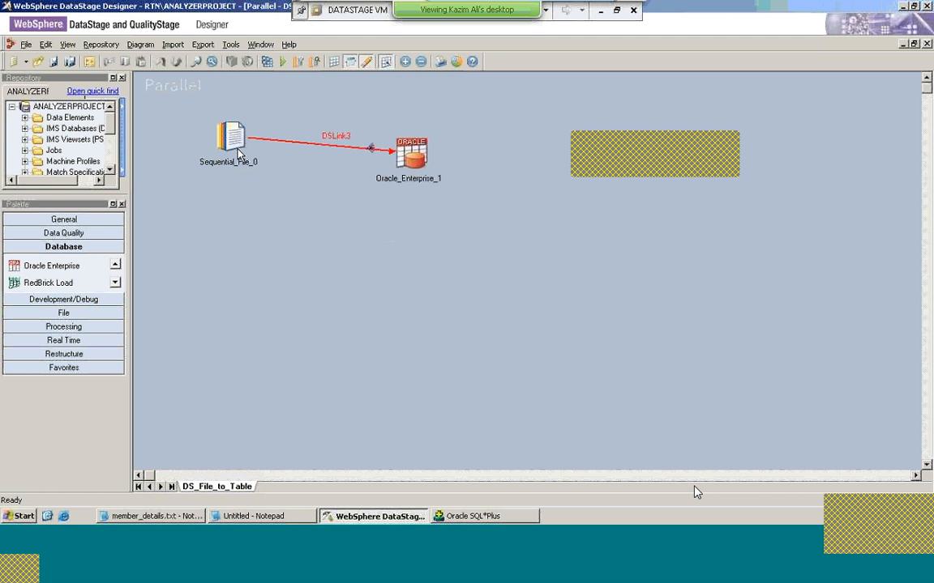
# Place a wide annotation box below the stages on the canvas
pyautogui.click(85, 224)
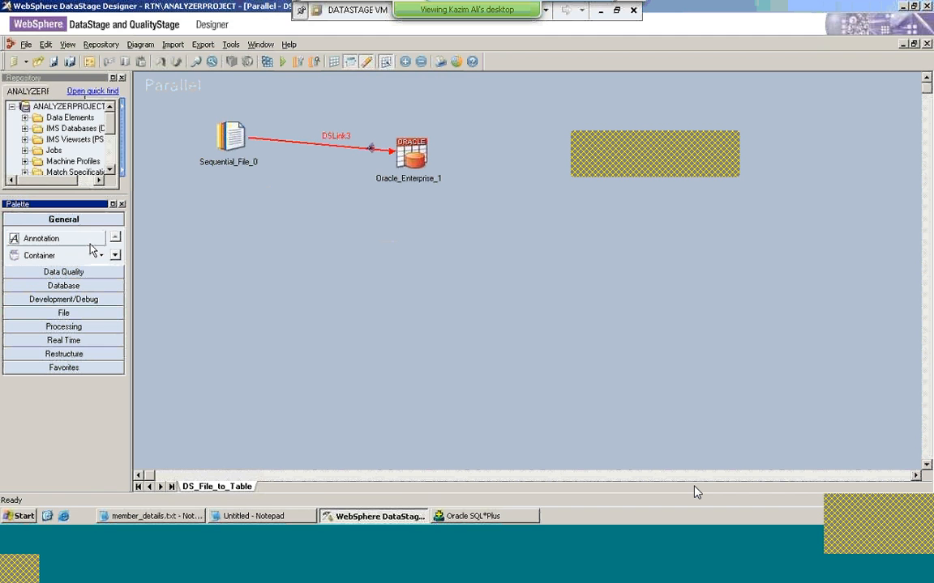
pyautogui.click(63, 286)
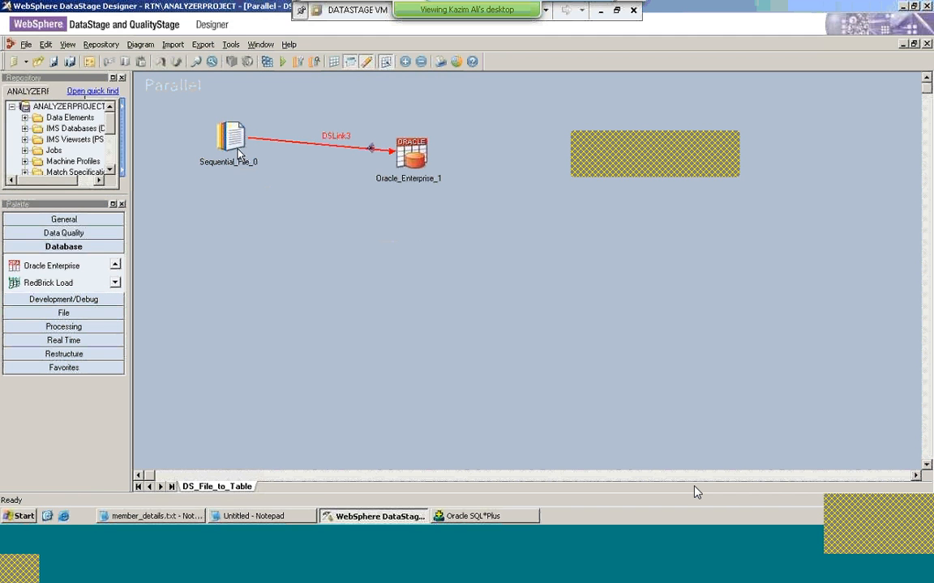
pyautogui.click(65, 220)
pyautogui.moveTo(75, 246)
pyautogui.mouseDown()
pyautogui.moveTo(147, 216)
pyautogui.moveTo(269, 202)
pyautogui.moveTo(265, 356)
pyautogui.moveTo(265, 341)
pyautogui.mouseUp()
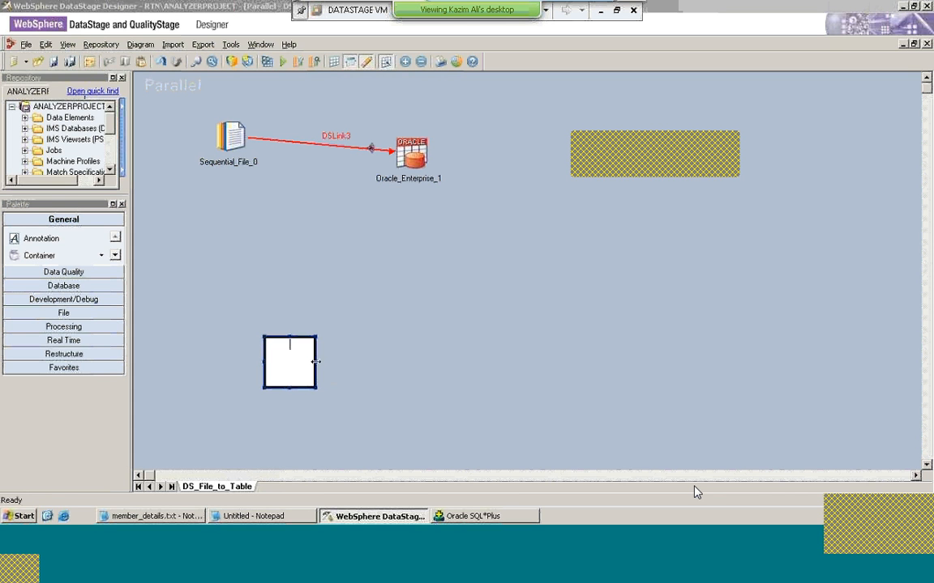
pyautogui.moveTo(316, 362); pyautogui.dragTo(480, 362)
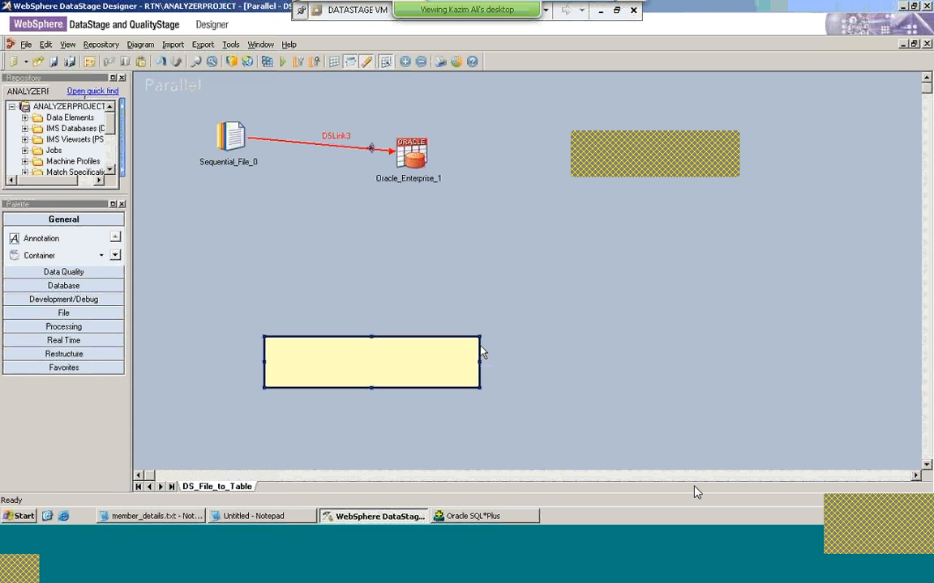
# Write 'DS_File_to_Table developed by' plus the developer's name in the annotation
pyautogui.click(375, 350)
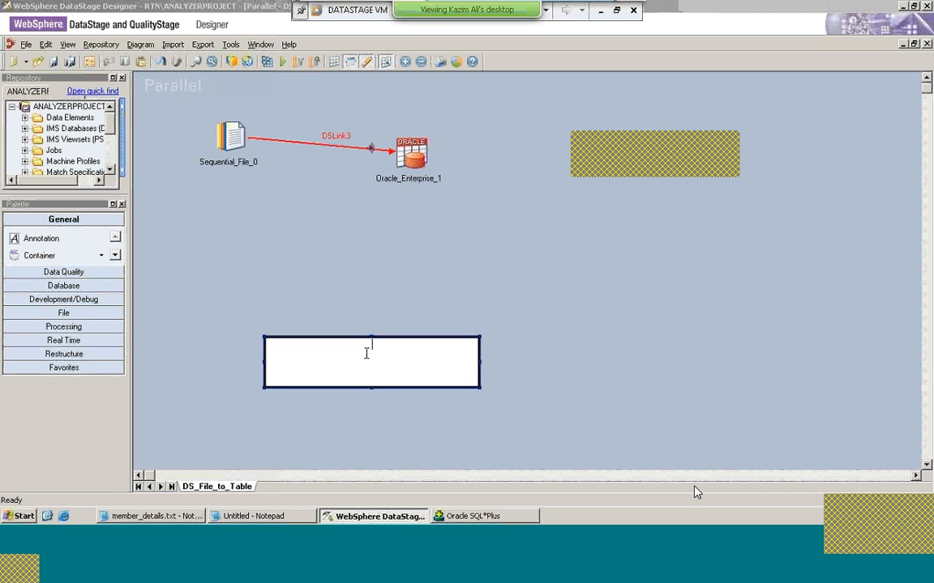
pyautogui.write('DS_FILE')
pyautogui.press('BackSpace')
pyautogui.press('BackSpace')
pyautogui.write('le_to_T')
pyautogui.write('able')
pyautogui.write(' develope')
pyautogui.write('nt')
pyautogui.press('BackSpace')
pyautogui.press('BackSpace')
pyautogui.press('BackSpace')
pyautogui.write('ed by ')
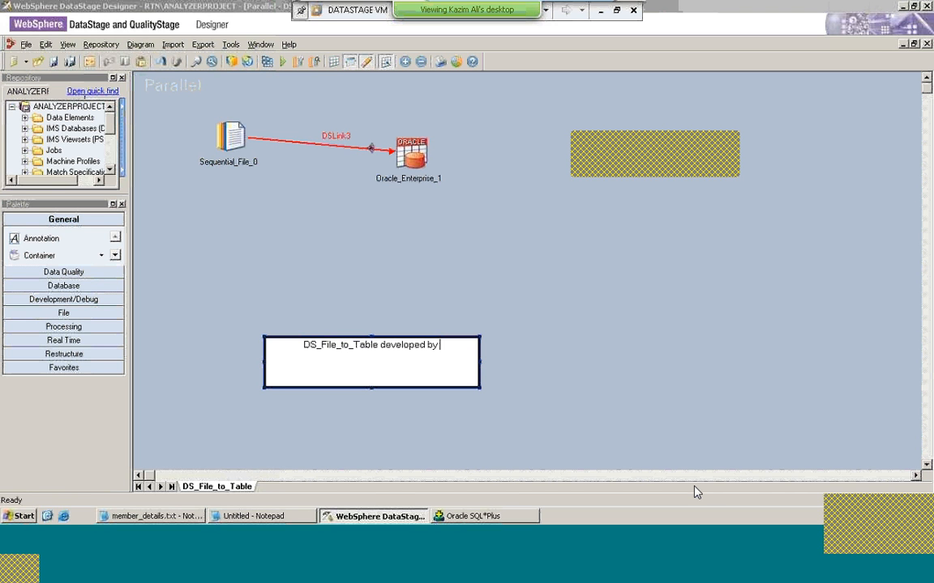
pyautogui.write('Kazim Ali')
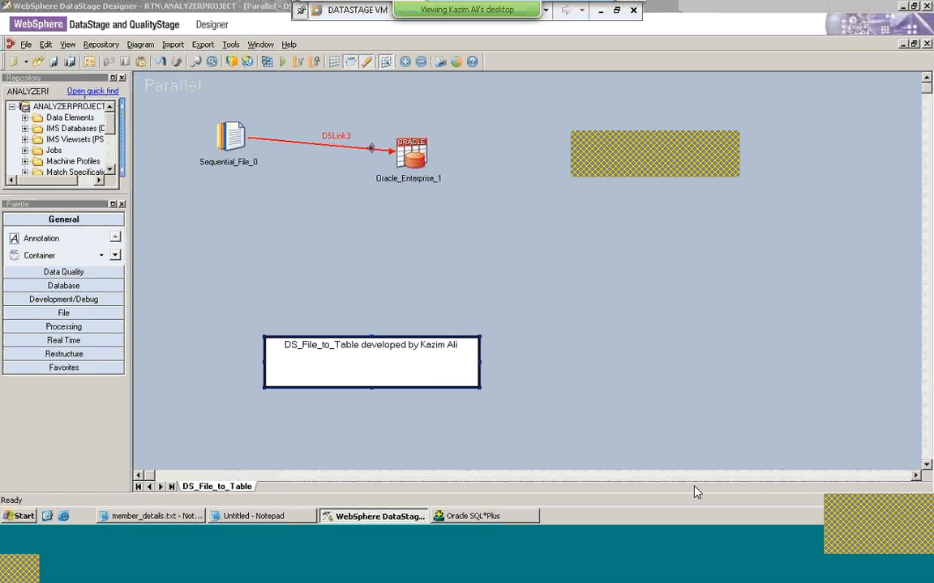
pyautogui.press('Return')
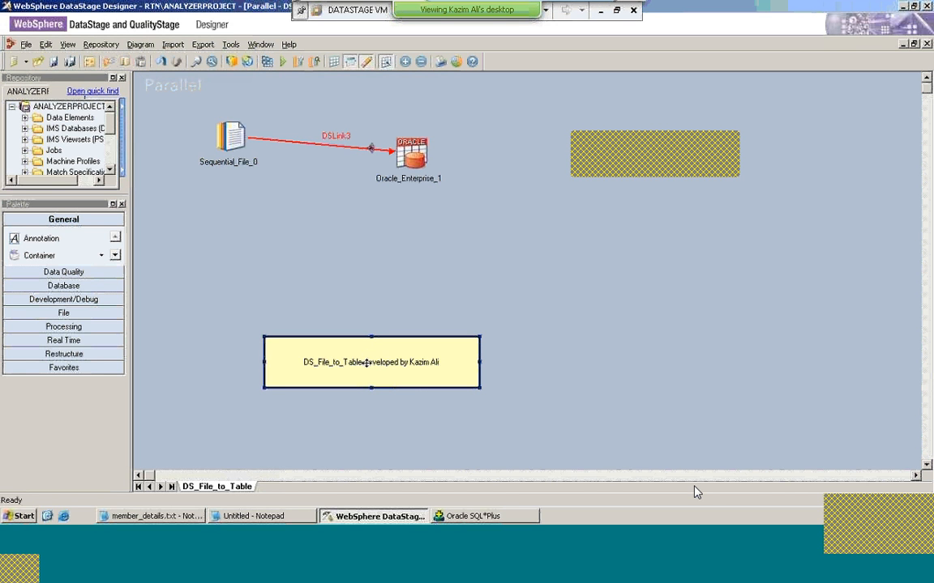
# Append the line 'Purpose: This job loads the data from a file to a oracle table member.' to the annotation
pyautogui.doubleClick(440, 362)
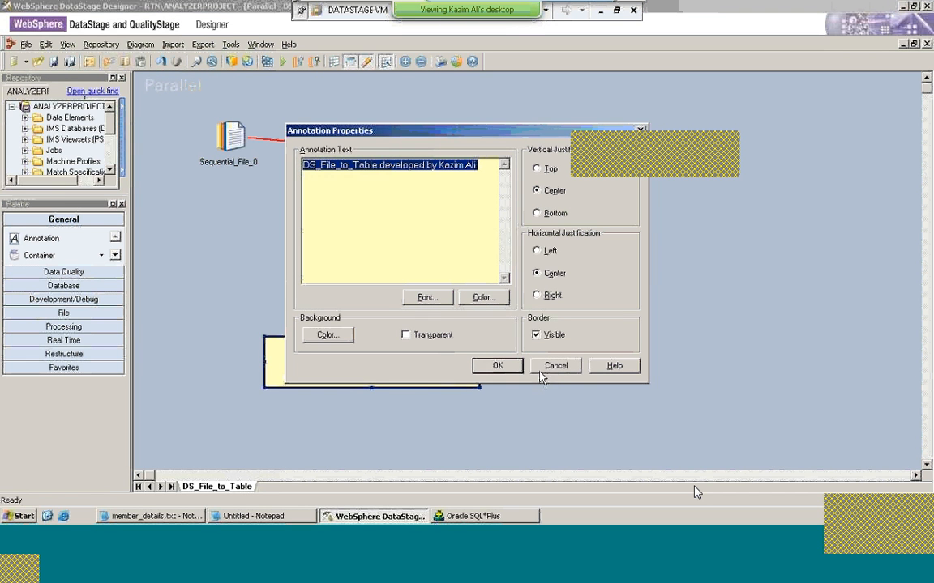
pyautogui.click(483, 165)
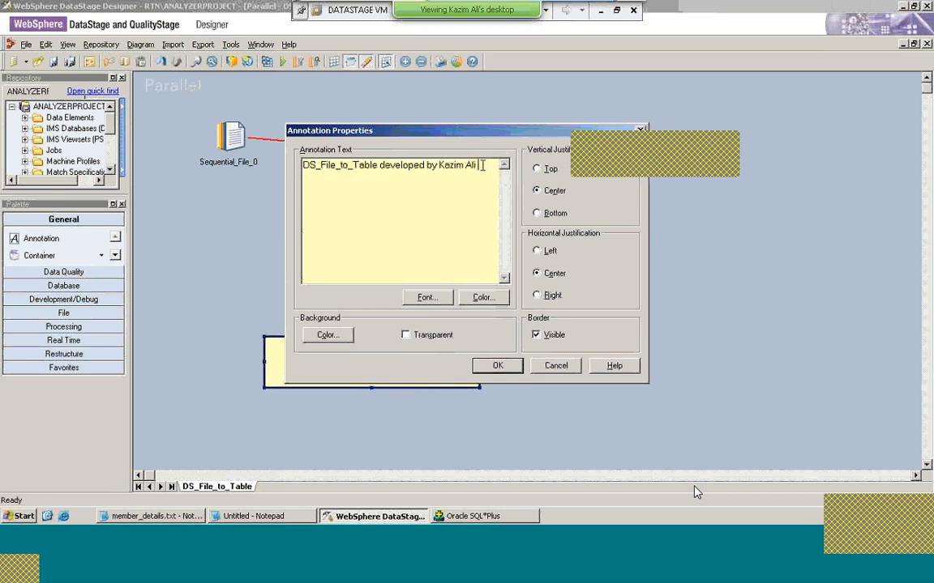
pyautogui.press('Return')
pyautogui.write('Purpose: This jo')
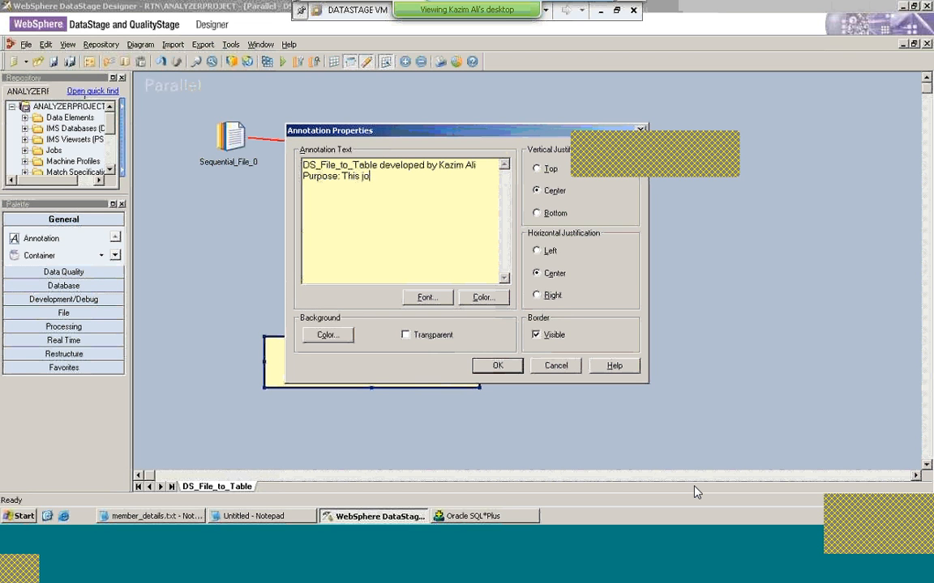
pyautogui.write('b loads the data from')
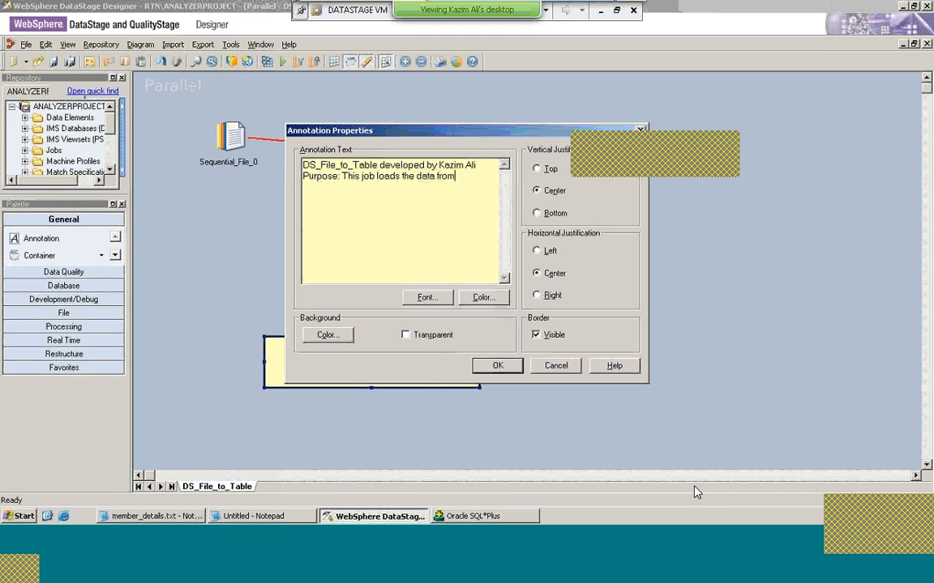
pyautogui.press('Return')
pyautogui.write('file to')
pyautogui.press('BackSpace')
pyautogui.press('BackSpace')
pyautogui.press('BackSpace')
pyautogui.write('to a oracle table')
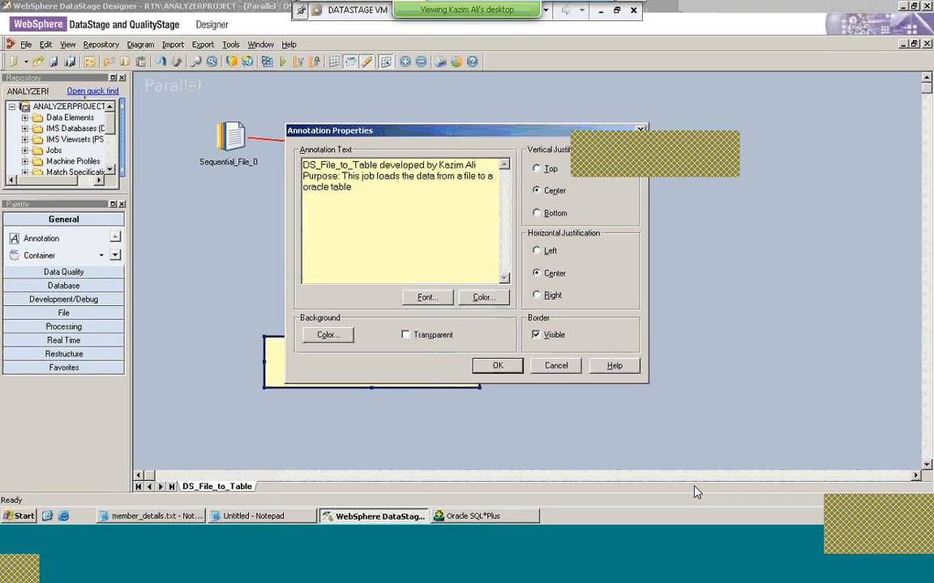
pyautogui.write(' member.')
pyautogui.click(497, 366)
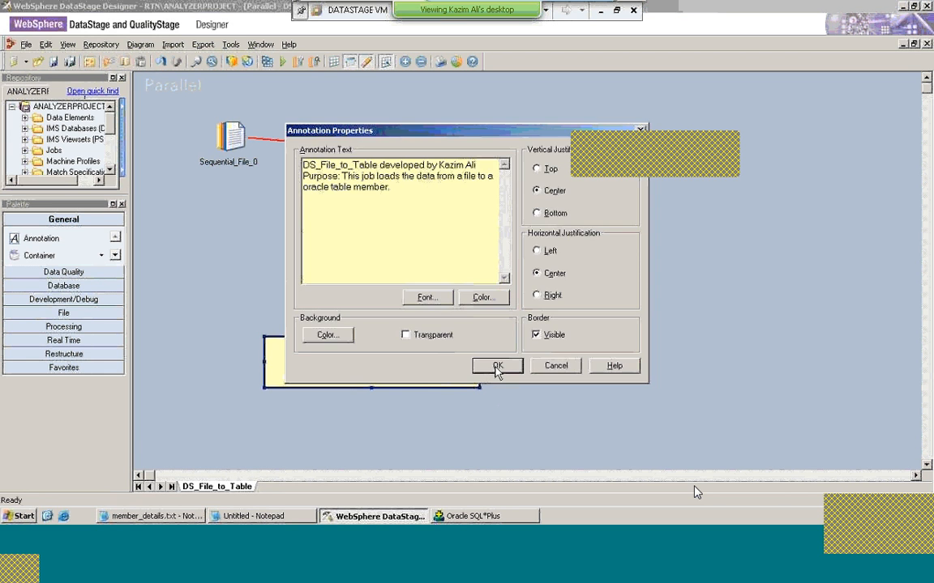
pyautogui.click(498, 367)
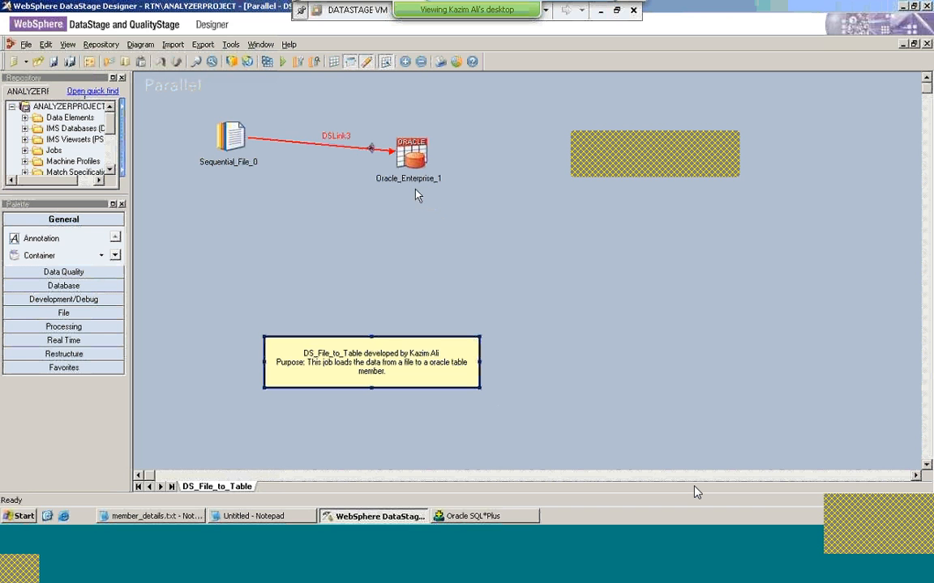
# Rename the Sequential_File_0 stage to Seq_Member_IN
pyautogui.rightClick(233, 161)
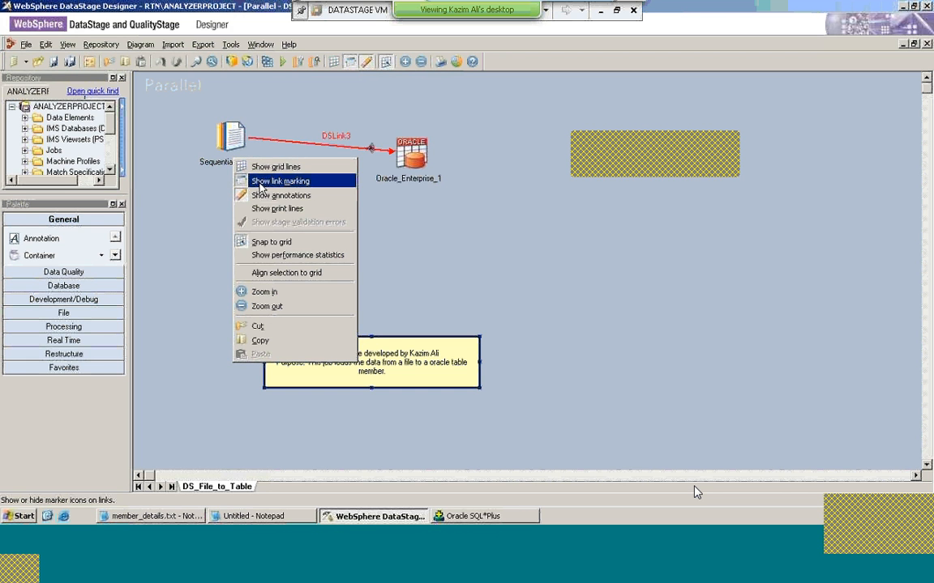
pyautogui.click(233, 139)
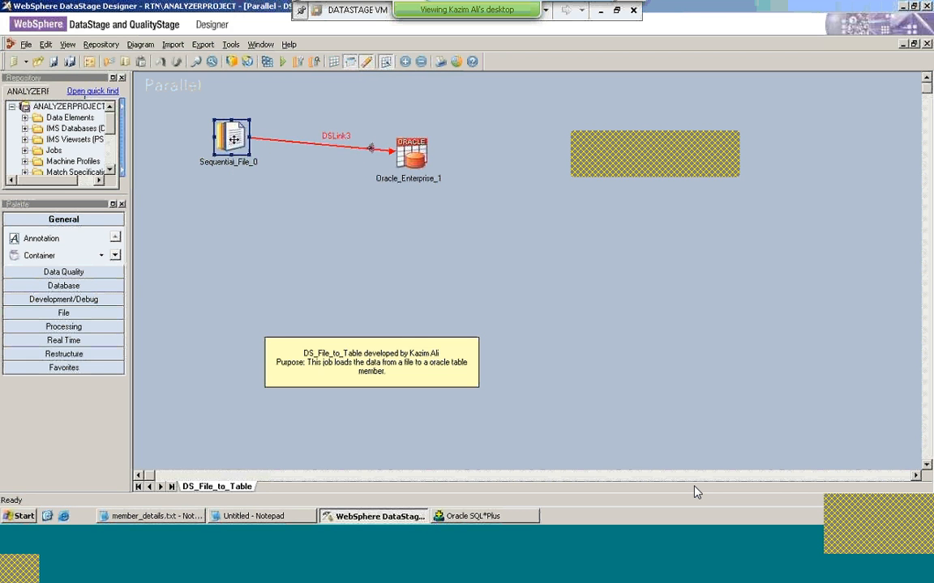
pyautogui.rightClick(235, 144)
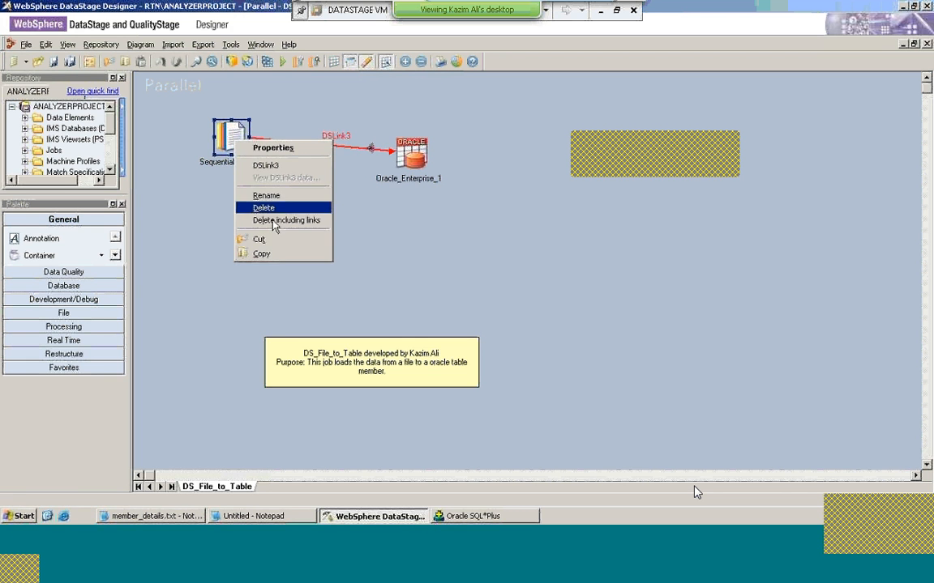
pyautogui.click(274, 199)
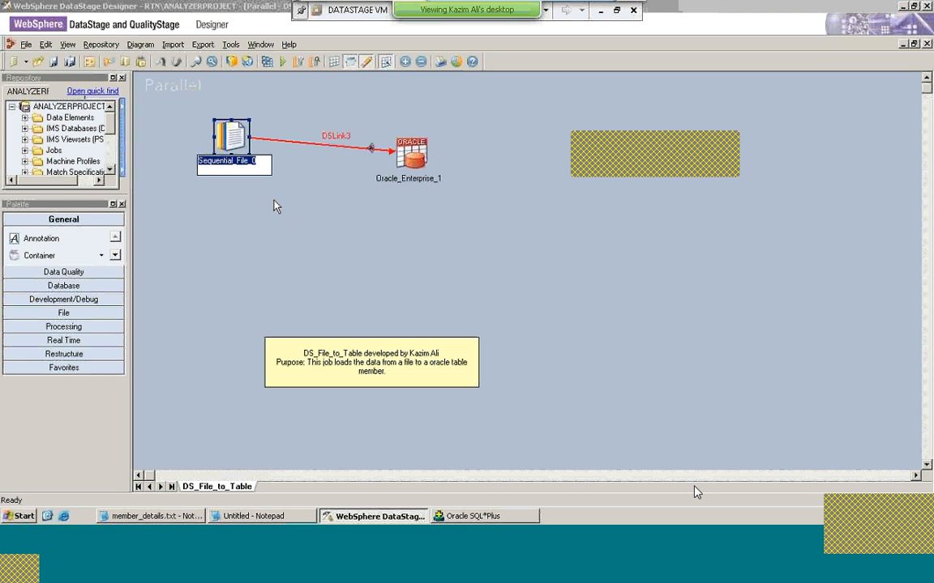
pyautogui.write('S')
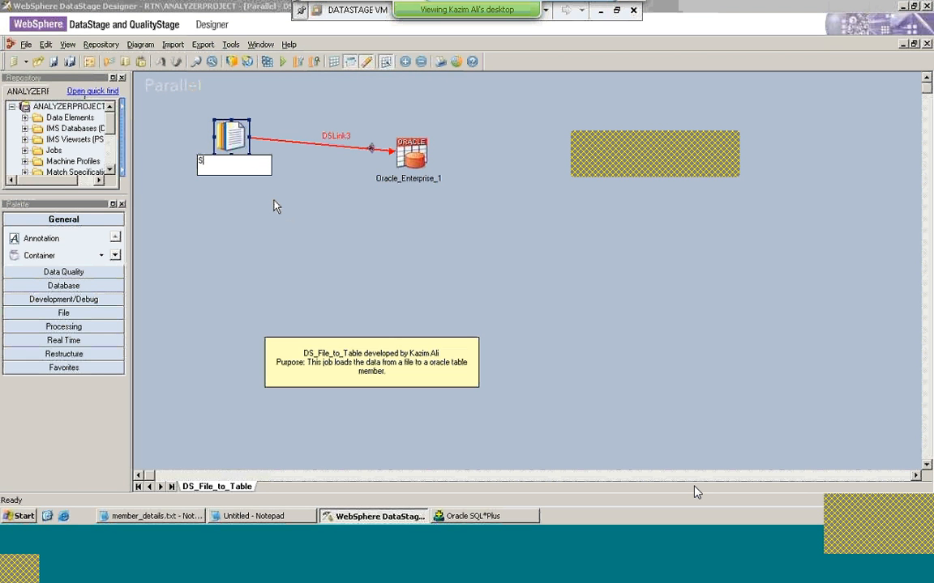
pyautogui.write('eq_Member_IN')
pyautogui.click(329, 194)
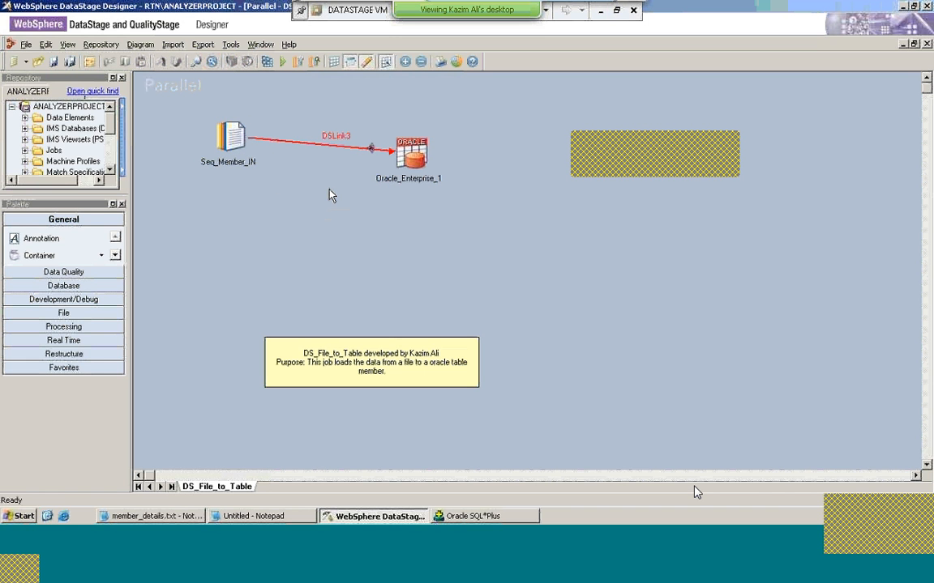
# Rename the Oracle_Enterprise_1 stage to ORC_Member_OUT
pyautogui.rightClick(409, 169)
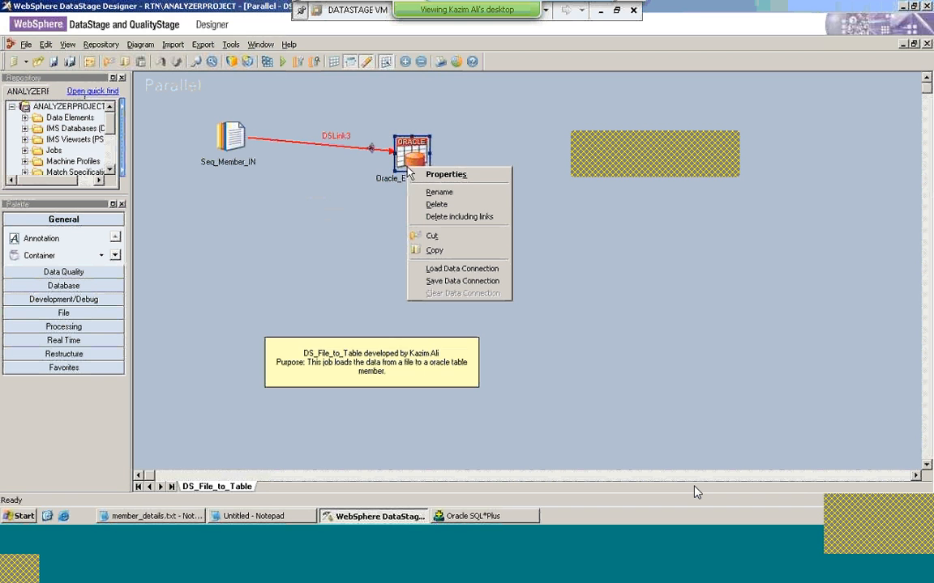
pyautogui.click(451, 193)
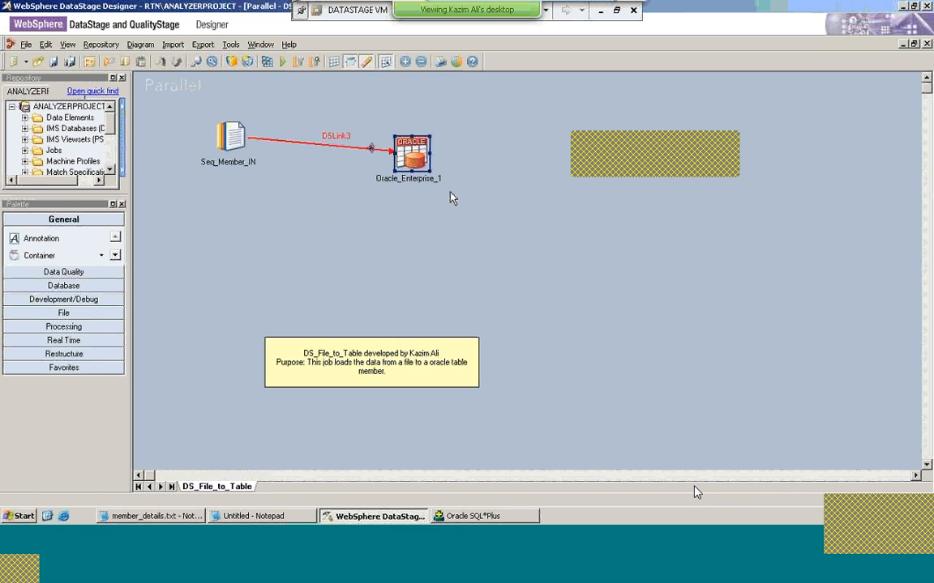
pyautogui.write('ORC')
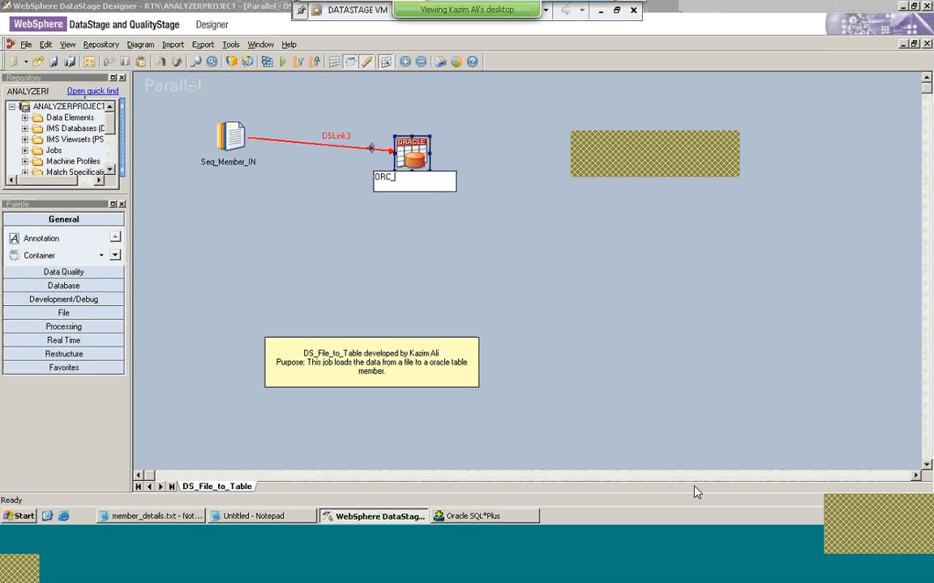
pyautogui.write('_Member_OUT')
pyautogui.click(451, 224)
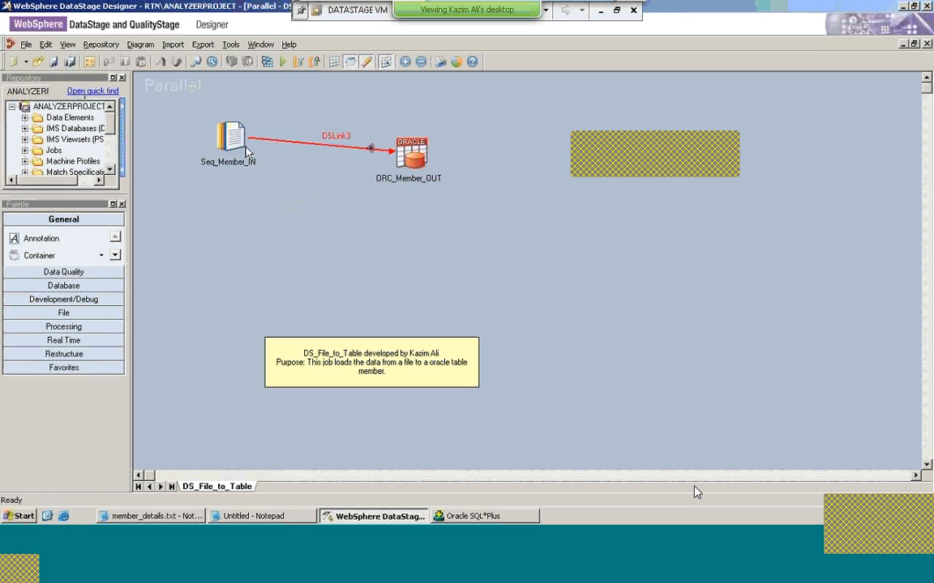
pyautogui.click(234, 139)
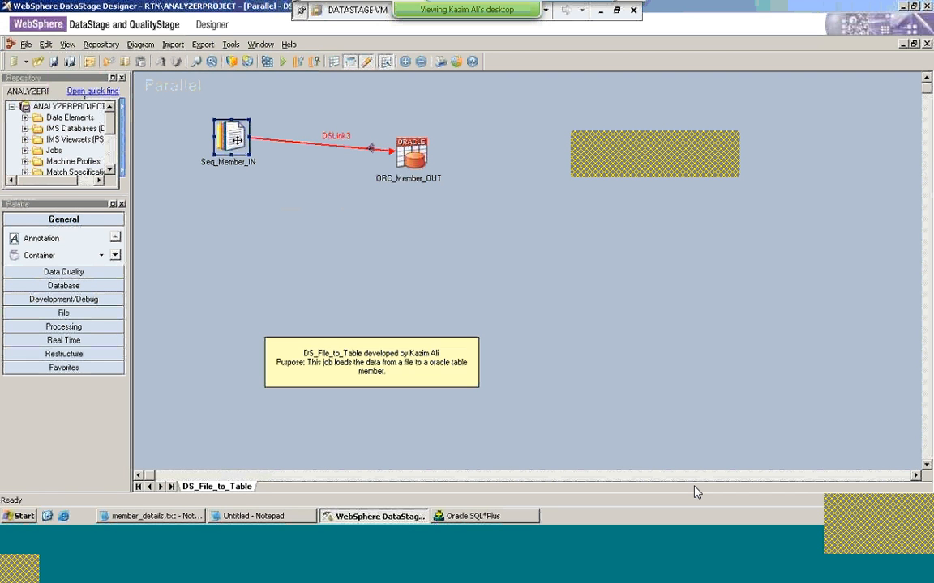
# Open Seq_Member_IN's properties, dismiss the Office prompt, and select the 'File = ?' property
pyautogui.doubleClick(236, 140)
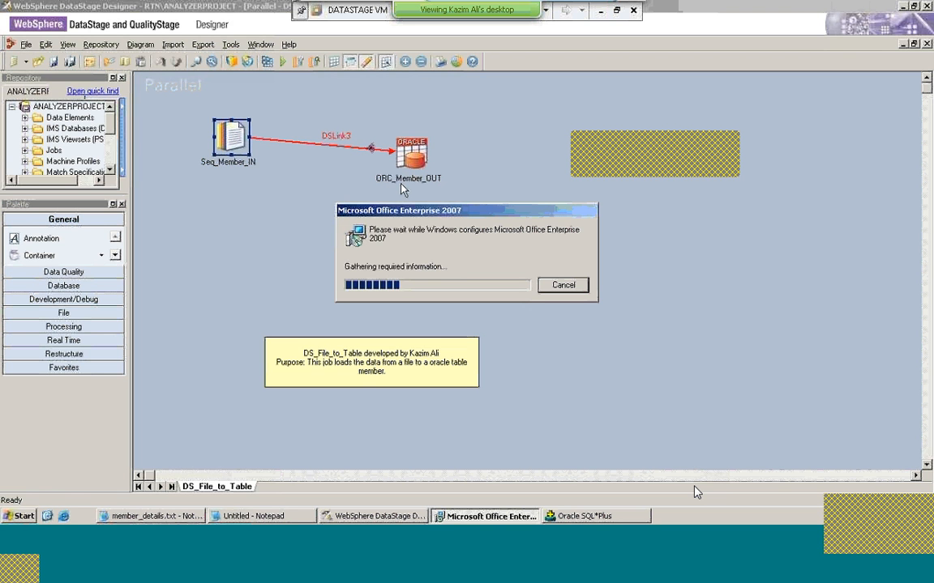
pyautogui.click(570, 286)
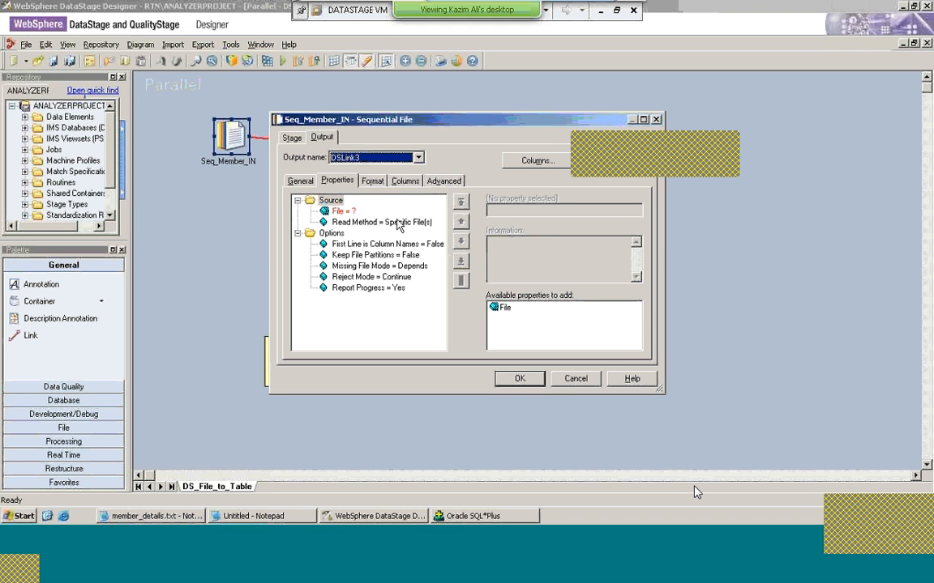
pyautogui.click(347, 212)
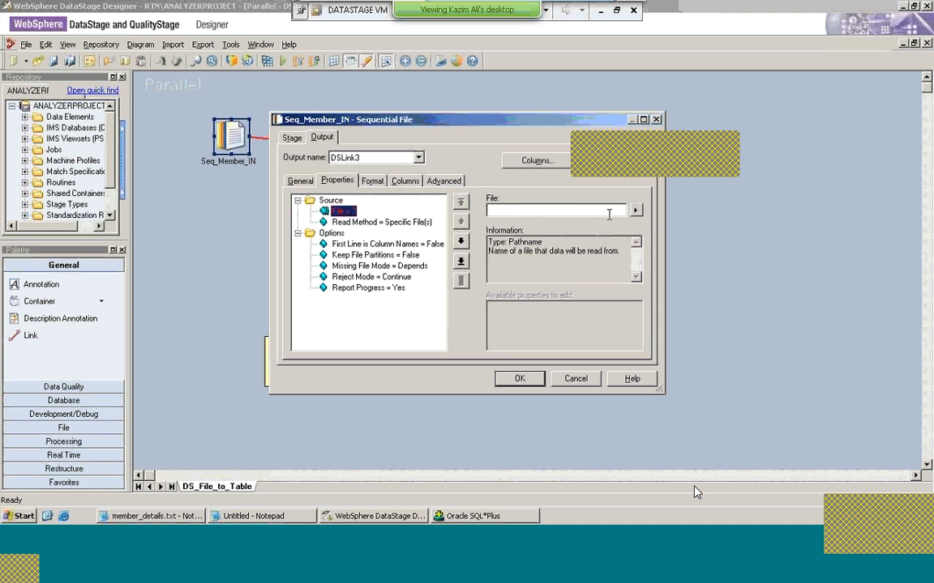
# Browse the server's C: drive folders (Documents and Settings, All Users) for the source file
pyautogui.click(637, 211)
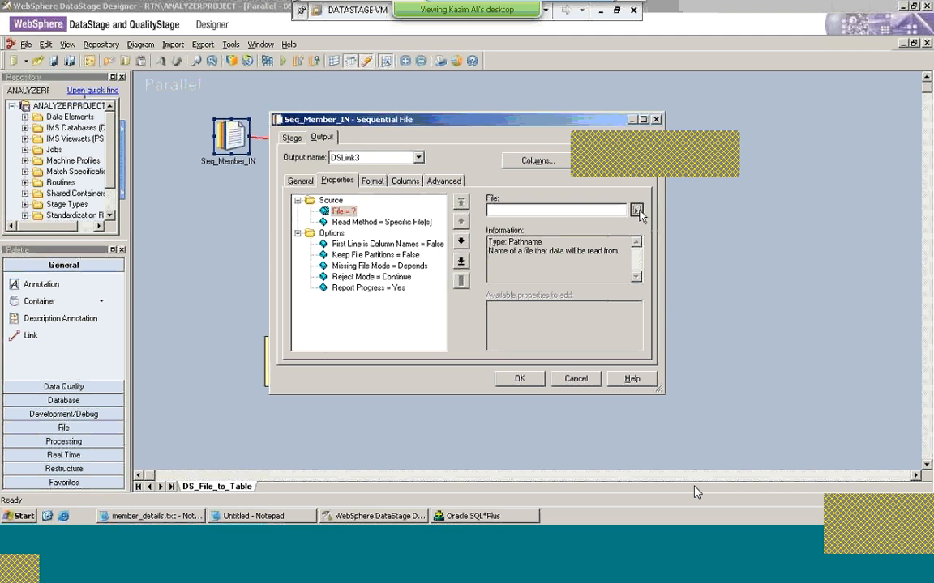
pyautogui.click(637, 212)
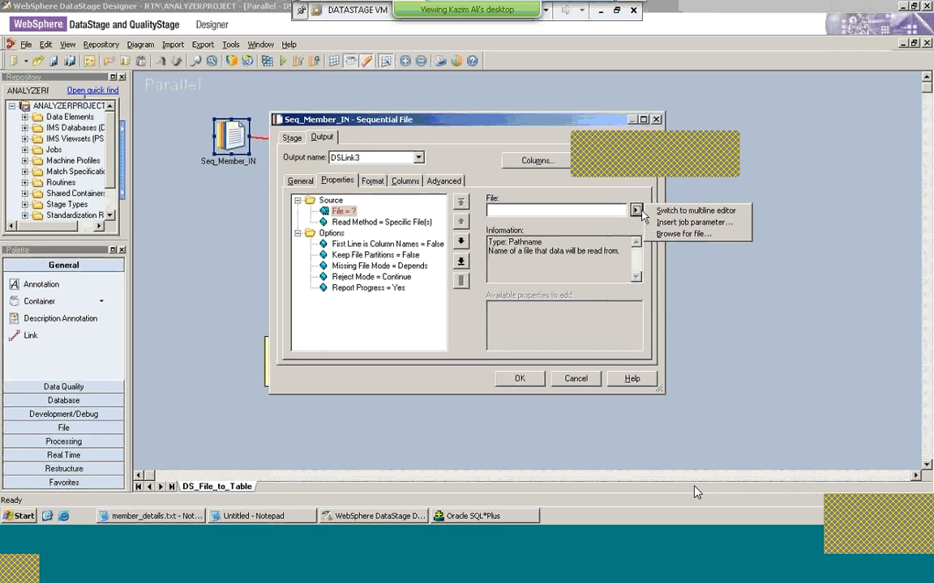
pyautogui.click(683, 234)
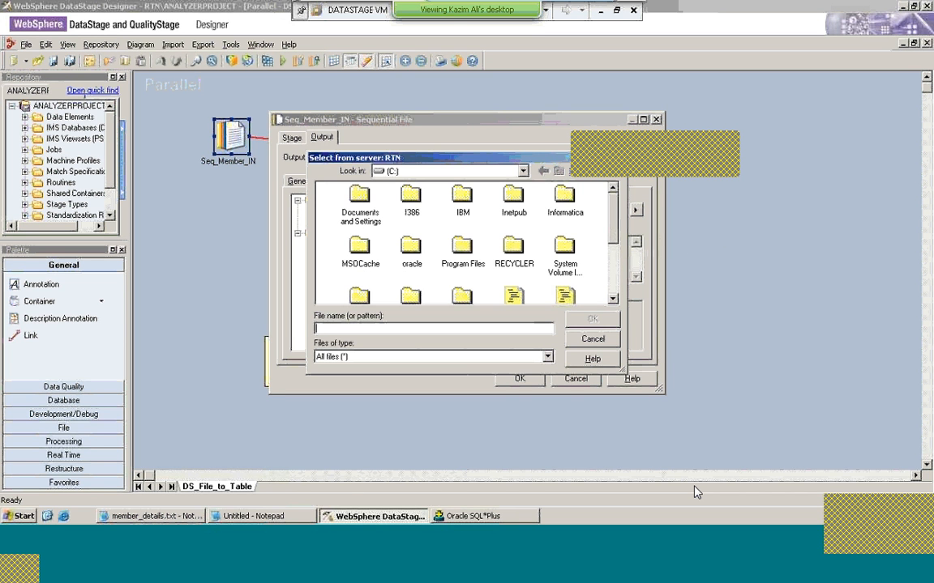
pyautogui.click(523, 171)
pyautogui.click(523, 173)
pyautogui.click(523, 173)
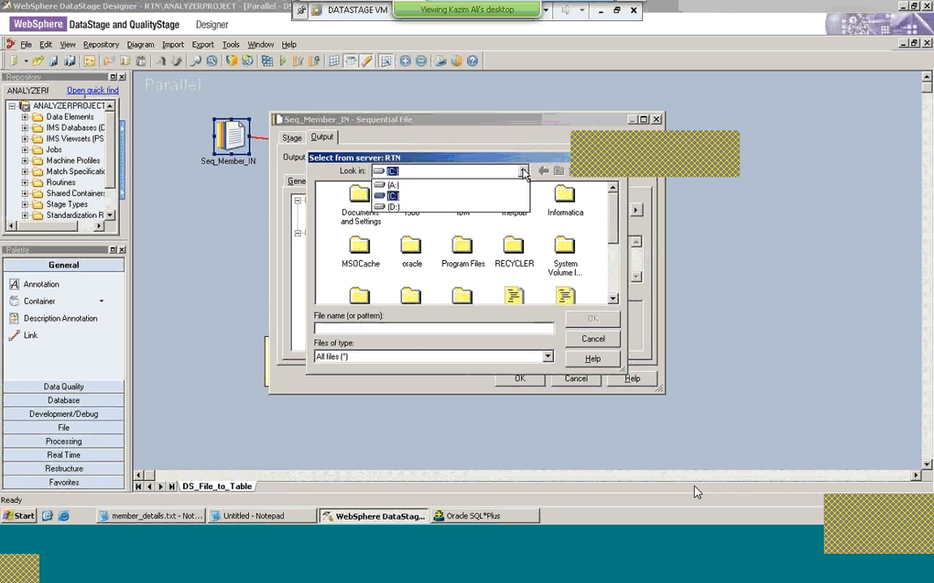
pyautogui.click(523, 173)
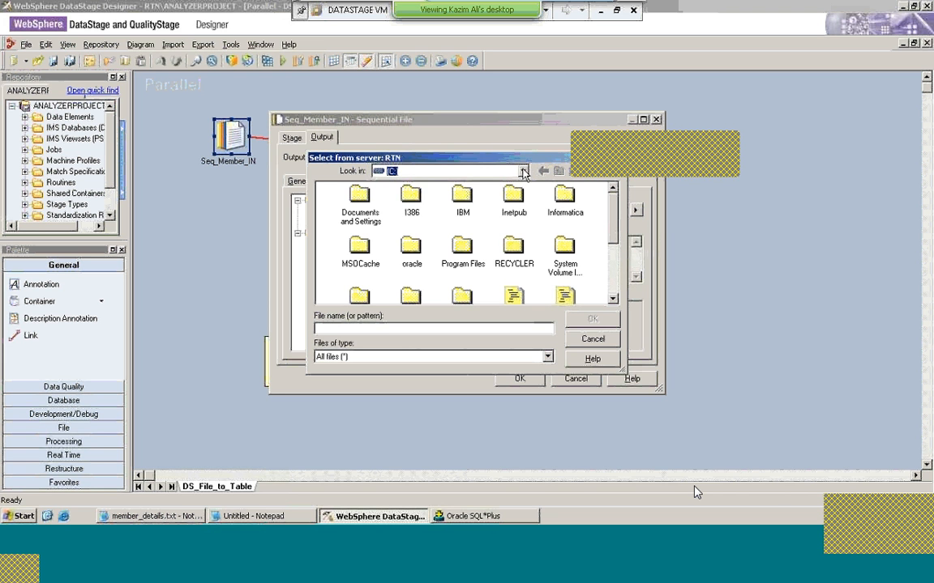
pyautogui.click(468, 212)
pyautogui.click(592, 339)
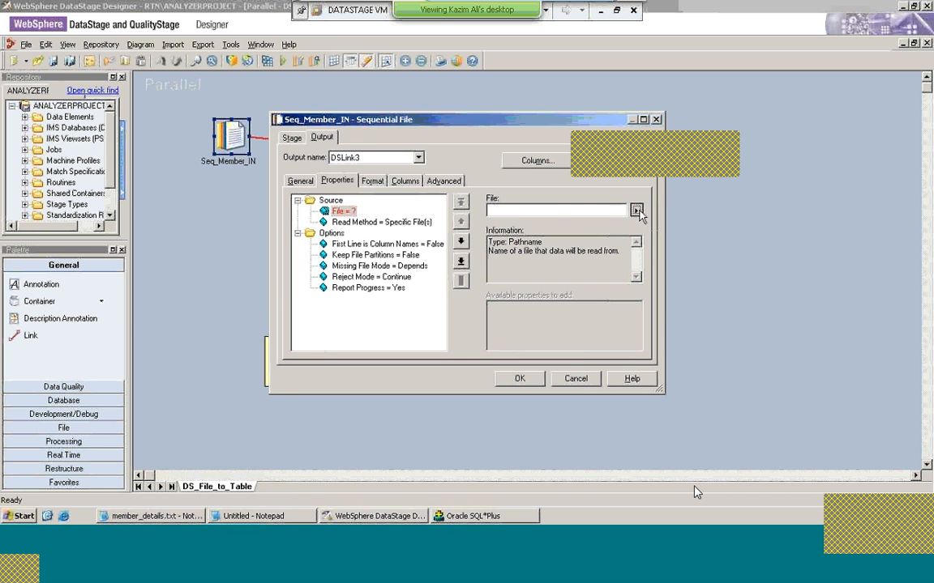
pyautogui.click(636, 212)
pyautogui.doubleClick(361, 198)
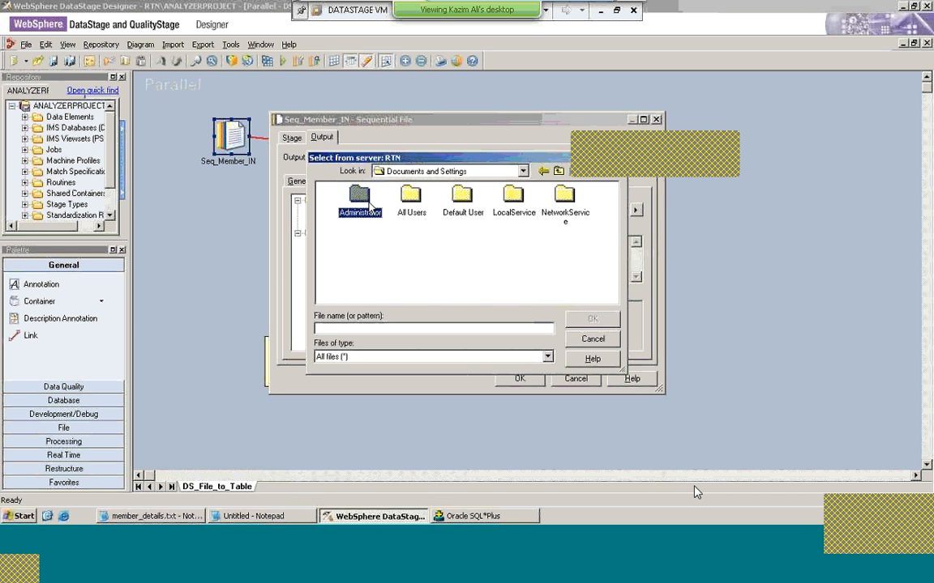
pyautogui.doubleClick(423, 208)
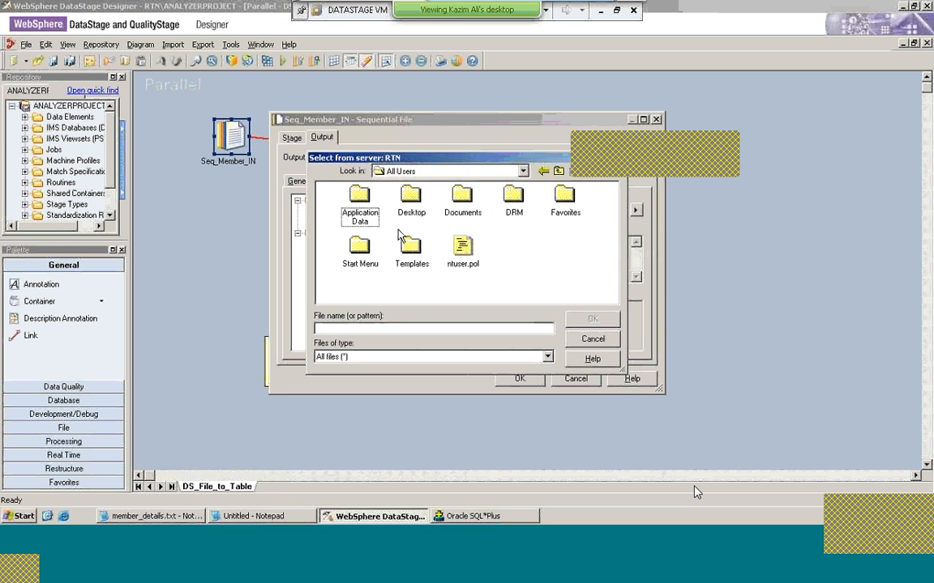
pyautogui.doubleClick(415, 202)
pyautogui.press('Escape')
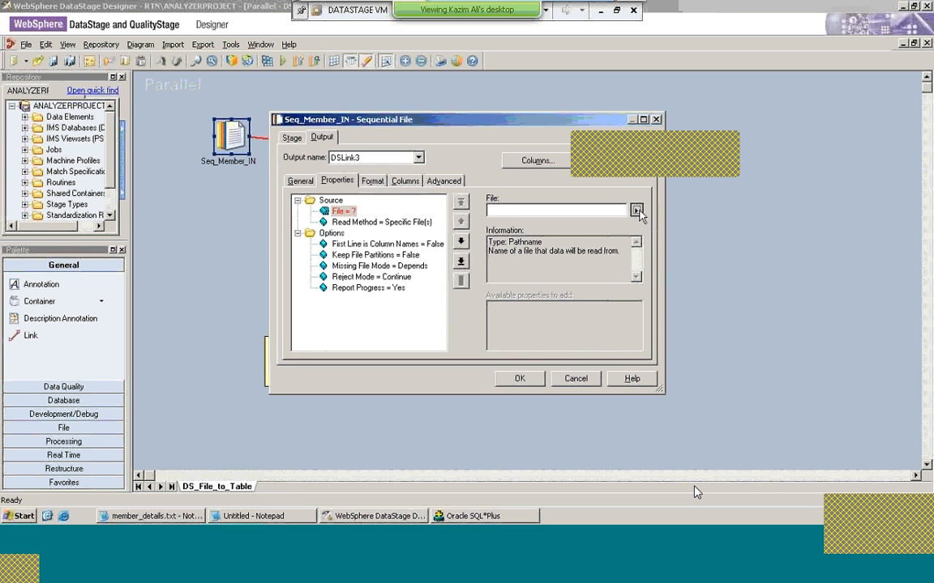
# Pick member_details.txt from the Administrator Desktop folder as the File value
pyautogui.click(637, 210)
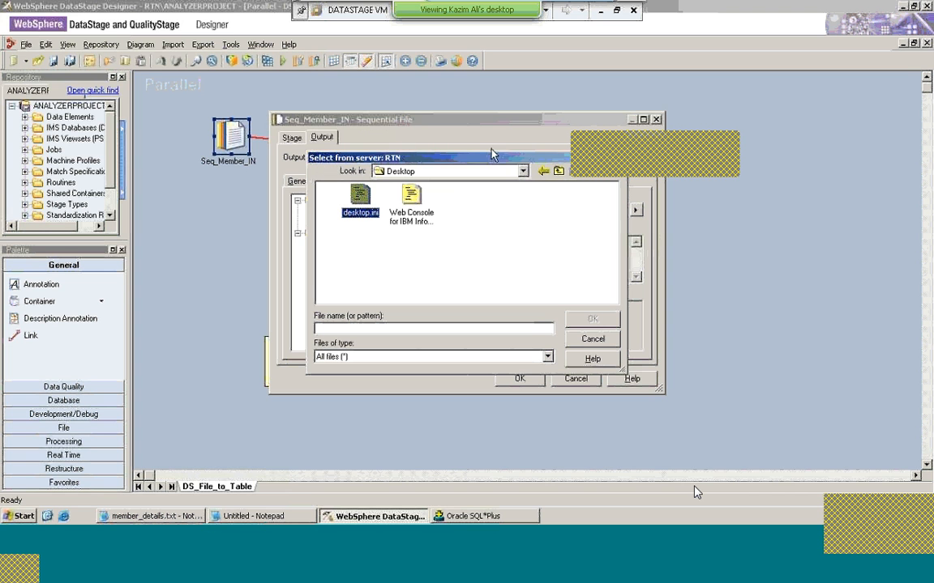
pyautogui.click(544, 171)
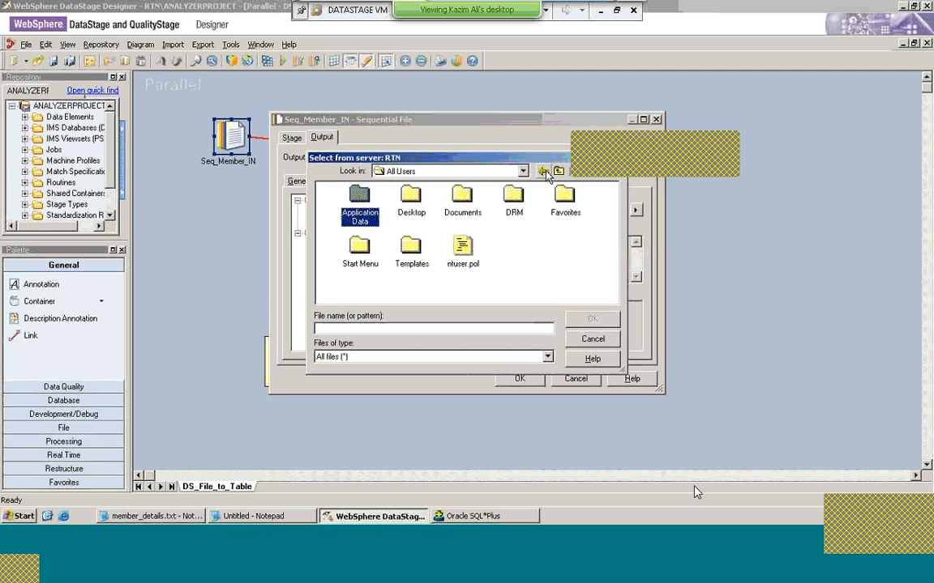
pyautogui.click(543, 171)
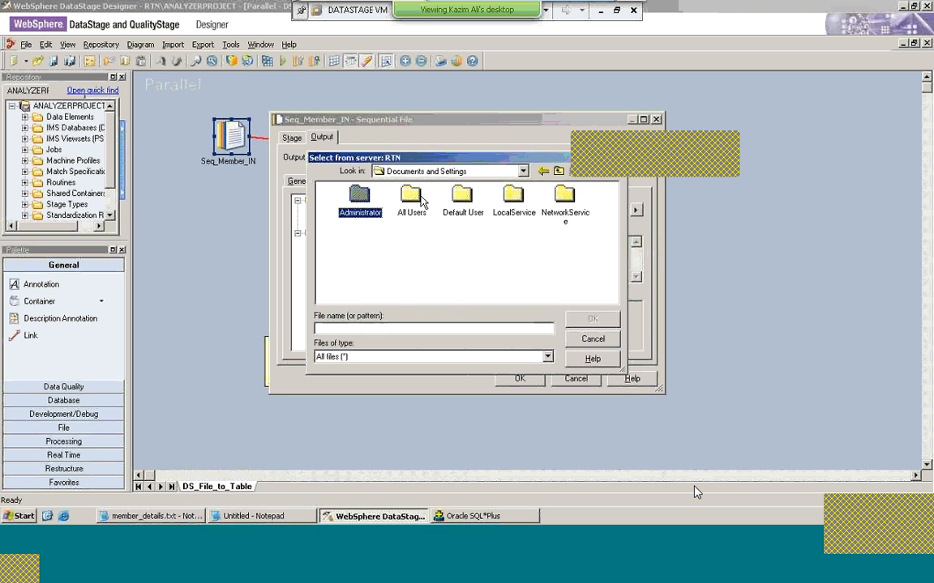
pyautogui.doubleClick(350, 200)
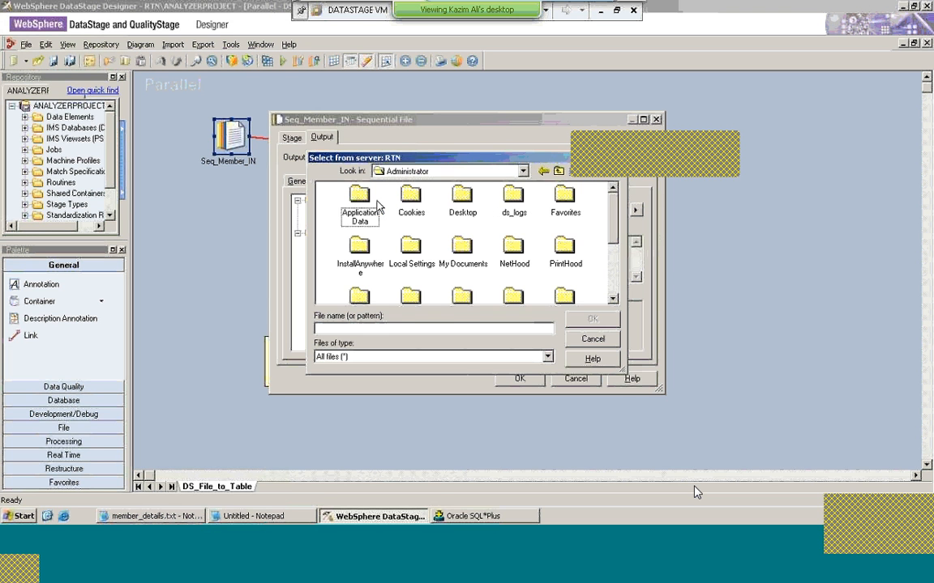
pyautogui.doubleClick(461, 201)
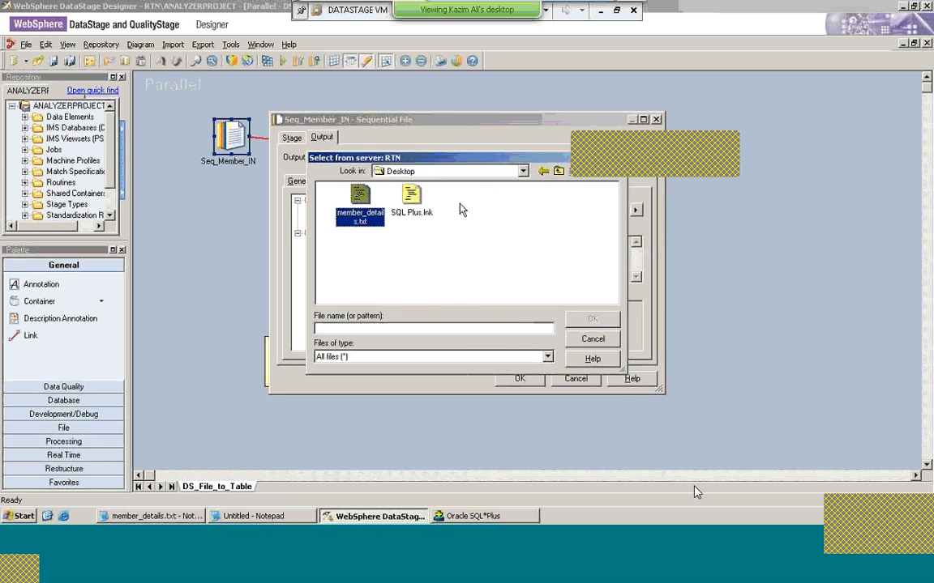
pyautogui.click(544, 172)
pyautogui.click(544, 172)
pyautogui.click(360, 199)
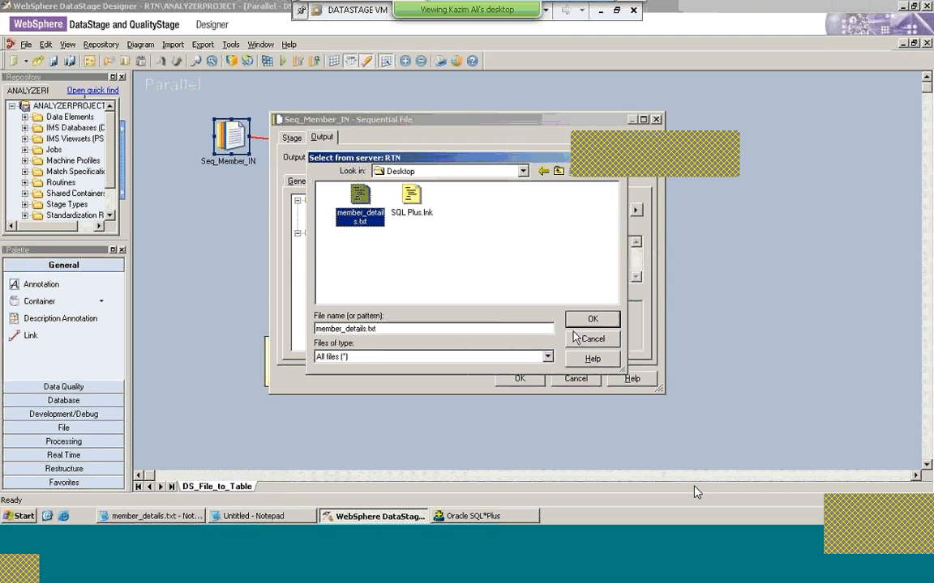
pyautogui.click(593, 320)
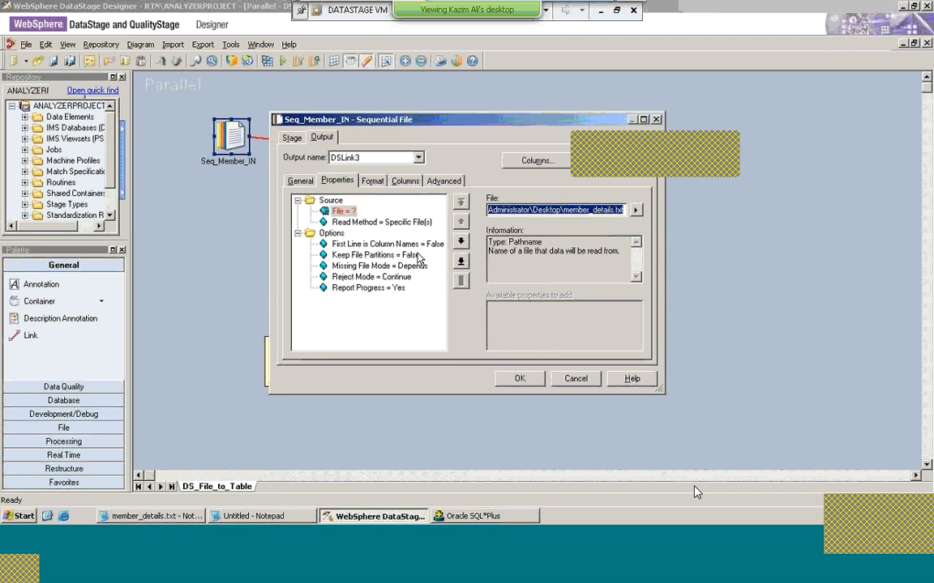
# Show the empty Columns grid for Seq_Member_IN and compare with member_details.txt's header in Notepad
pyautogui.click(553, 160)
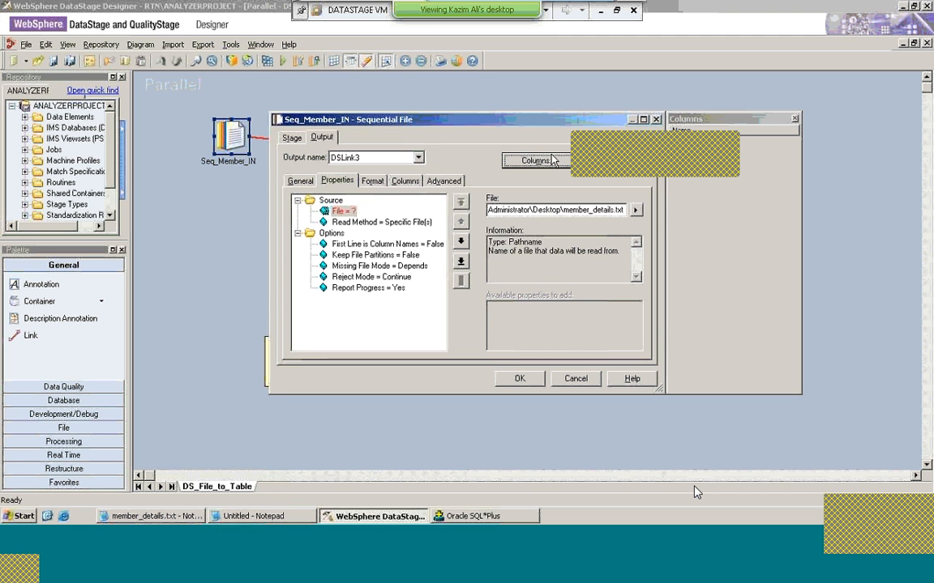
pyautogui.click(795, 119)
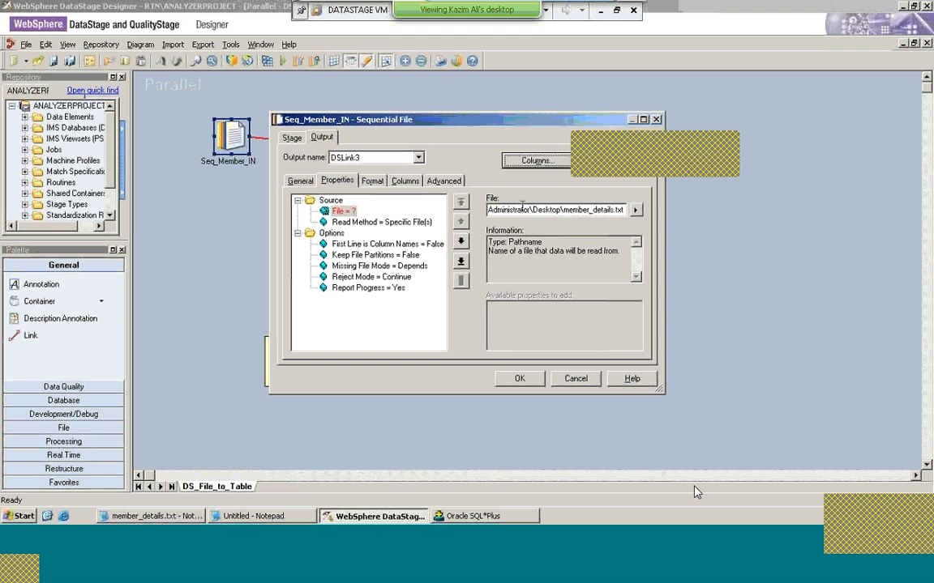
pyautogui.click(405, 182)
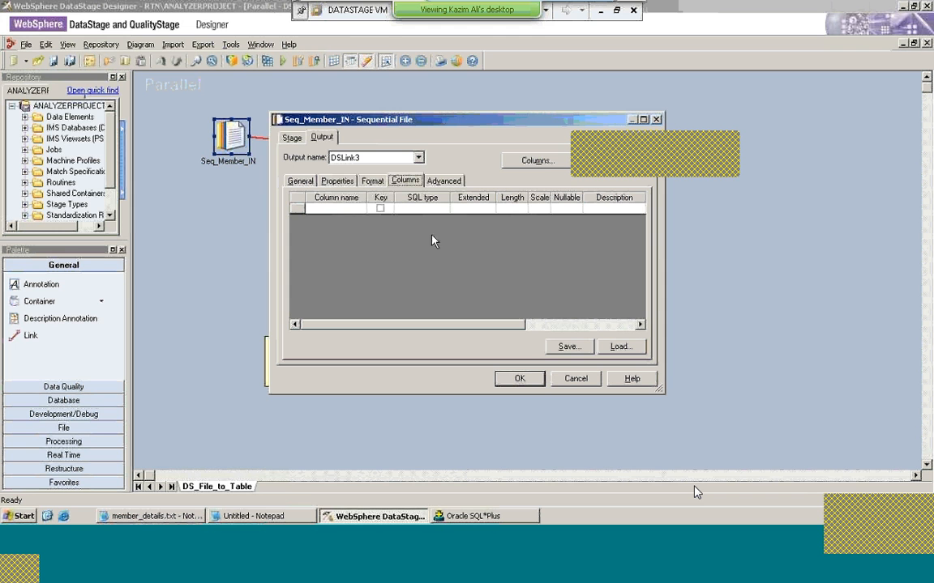
pyautogui.hotkey('alt', 'Tab')
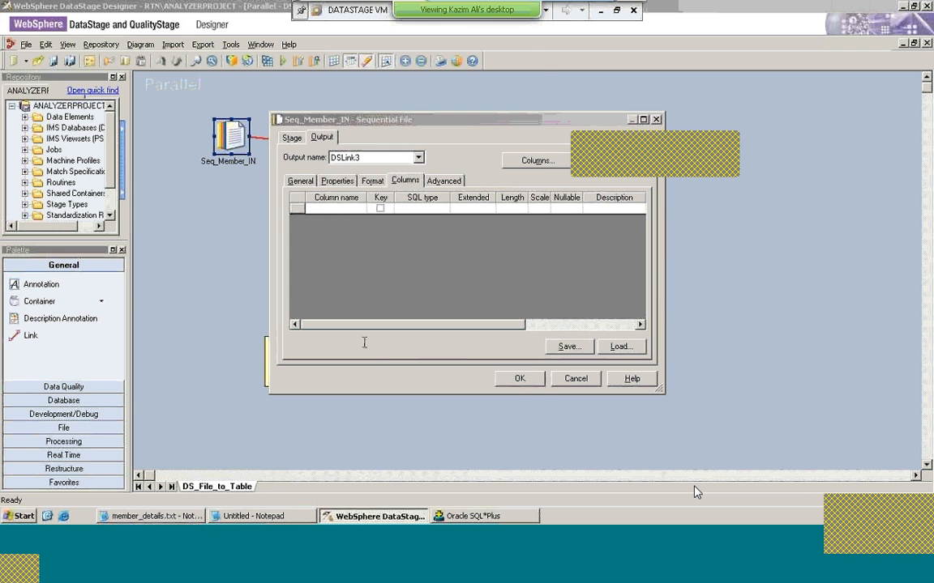
pyautogui.hotkey('alt', 'Tab')
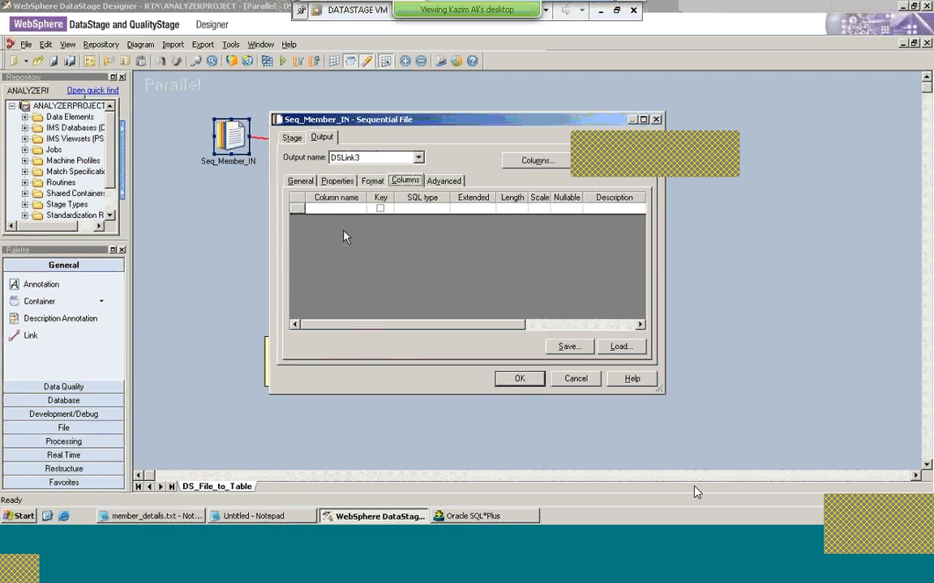
pyautogui.click(346, 213)
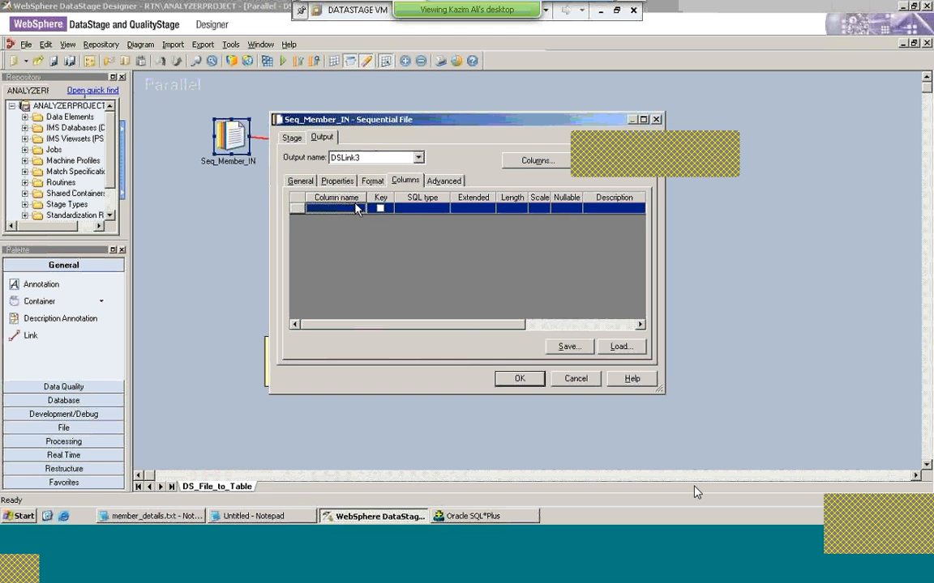
pyautogui.hotkey('alt', 'Tab')
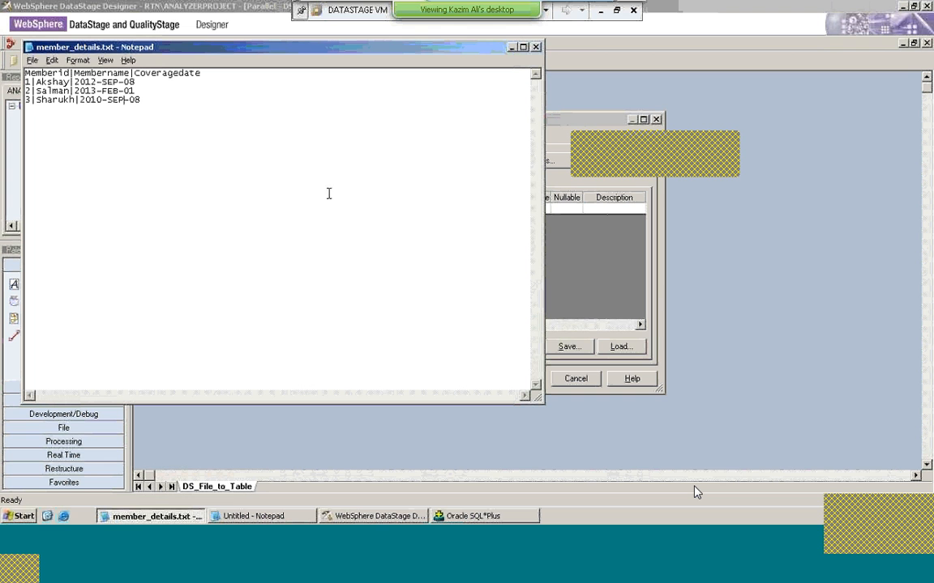
# Define the first column MemberId with SQL type Integer
pyautogui.doubleClick(51, 73)
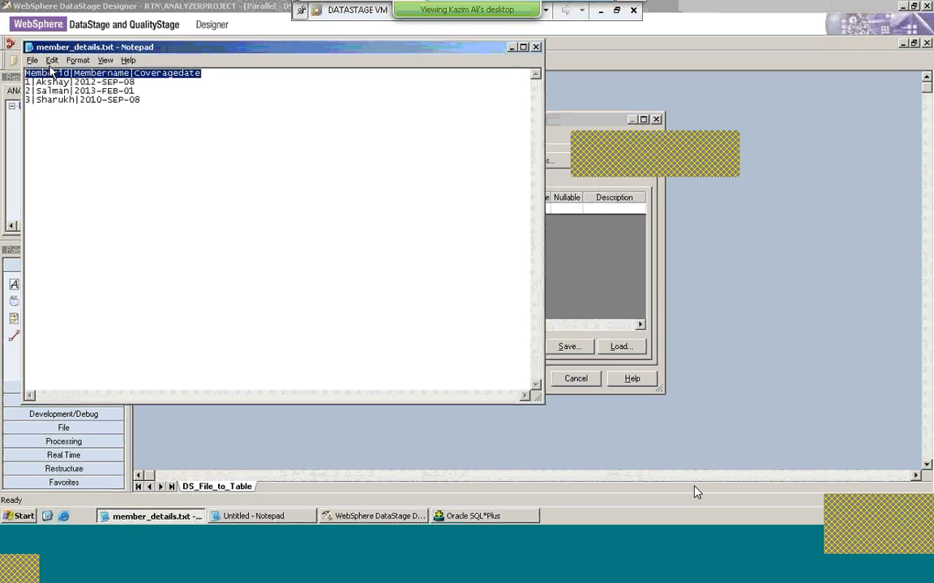
pyautogui.click(51, 60)
pyautogui.click(202, 87)
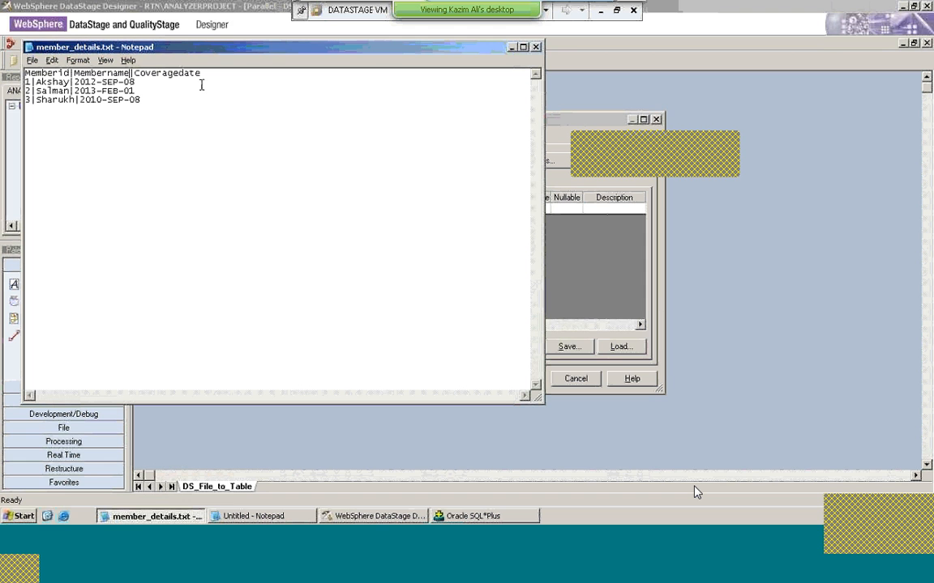
pyautogui.hotkey('shift', 'Right')
pyautogui.hotkey('shift', 'Right')
pyautogui.hotkey('shift', 'Right')
pyautogui.hotkey('shift', 'Right')
pyautogui.hotkey('shift', 'Right')
pyautogui.hotkey('shift', 'Right')
pyautogui.hotkey('shift', 'Right')
pyautogui.hotkey('shift', 'Right')
pyautogui.hotkey('shift', 'Right')
pyautogui.hotkey('shift', 'Left')
pyautogui.hotkey('alt', 'Tab')
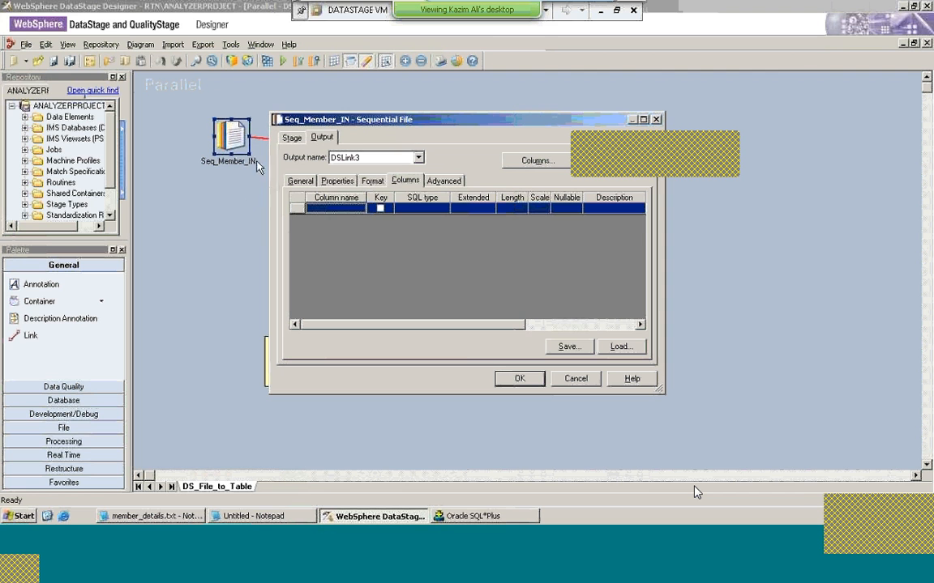
pyautogui.click(341, 208)
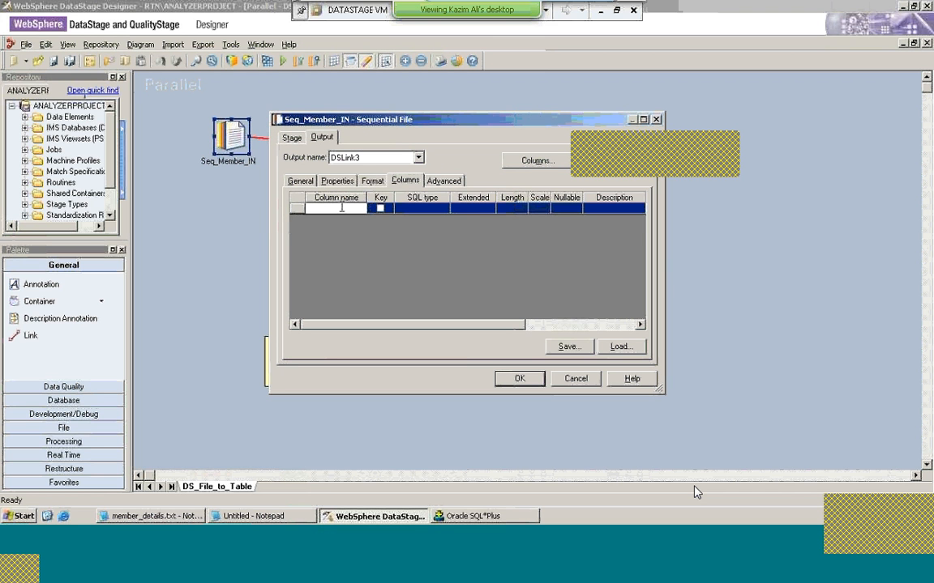
pyautogui.click(341, 209)
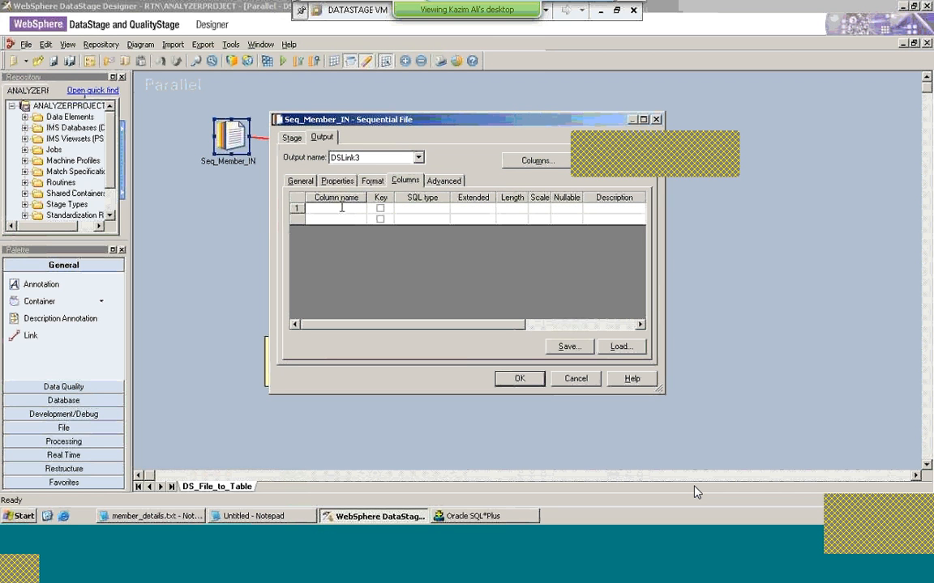
pyautogui.write('MemberId')
pyautogui.click(409, 212)
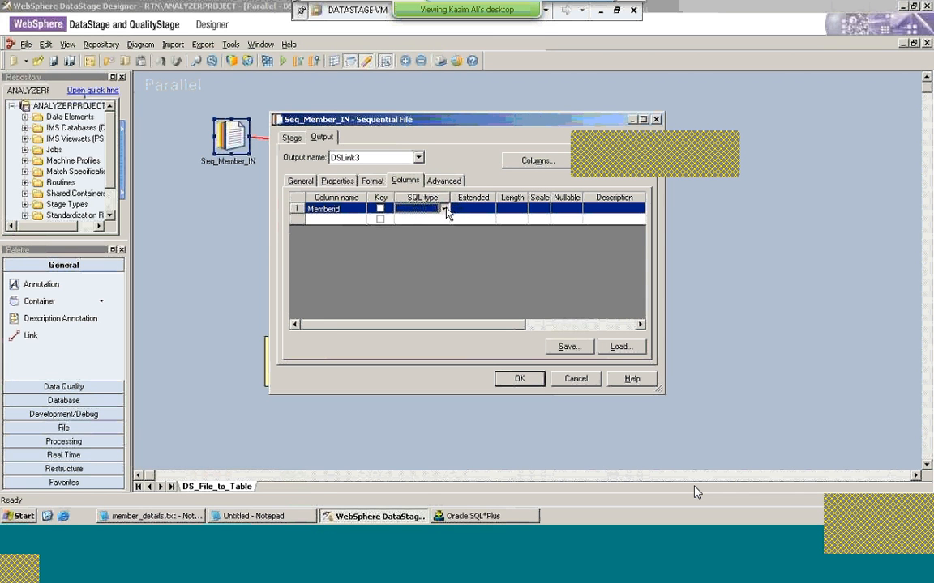
pyautogui.click(445, 211)
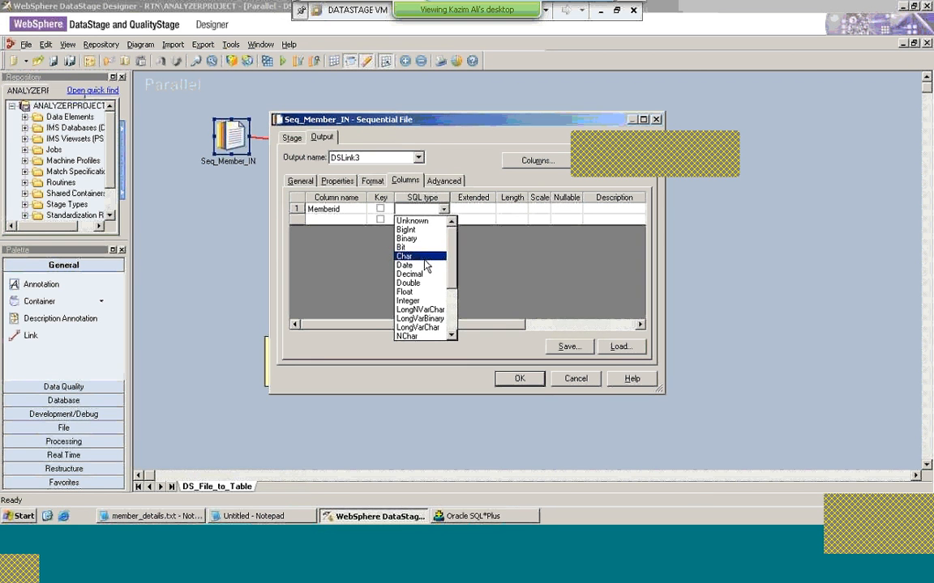
pyautogui.click(412, 302)
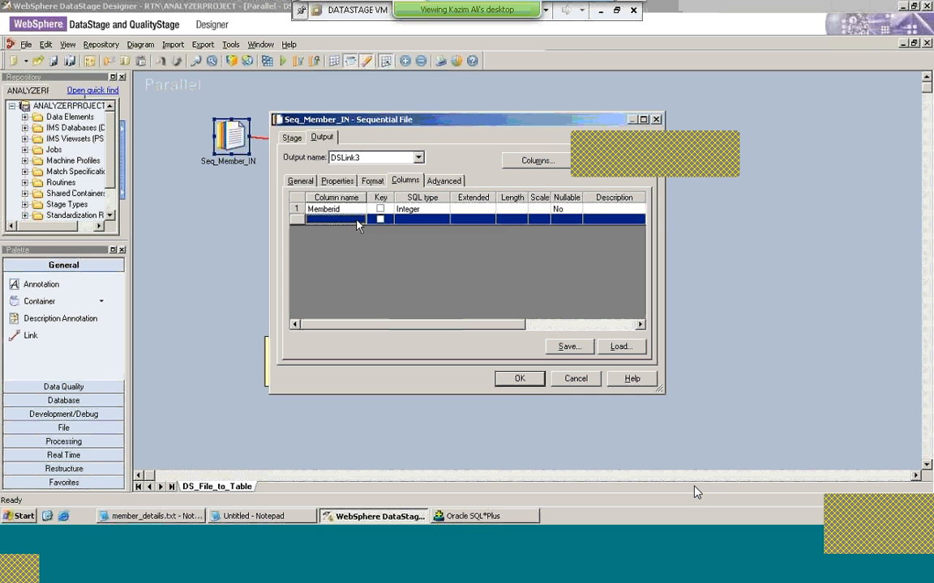
# Add the Membername column as VarChar with length 20
pyautogui.hotkey('alt', 'Tab')
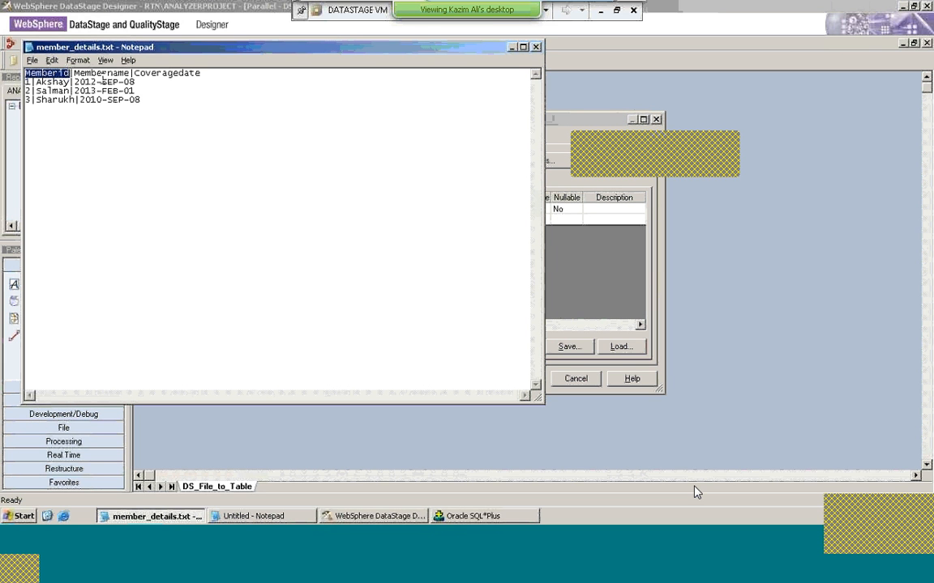
pyautogui.click(74, 73)
pyautogui.moveTo(74, 73); pyautogui.dragTo(130, 72)
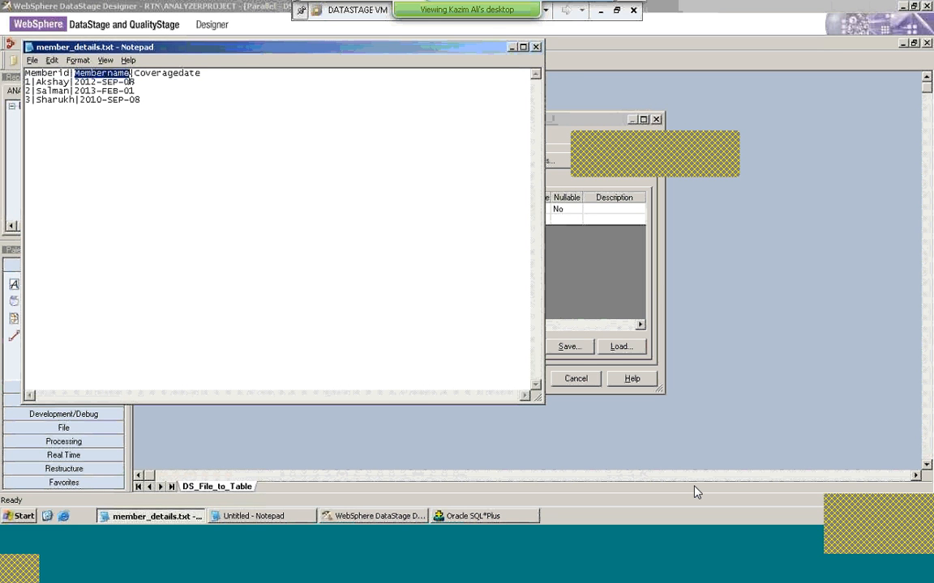
pyautogui.hotkey('alt', 'Tab')
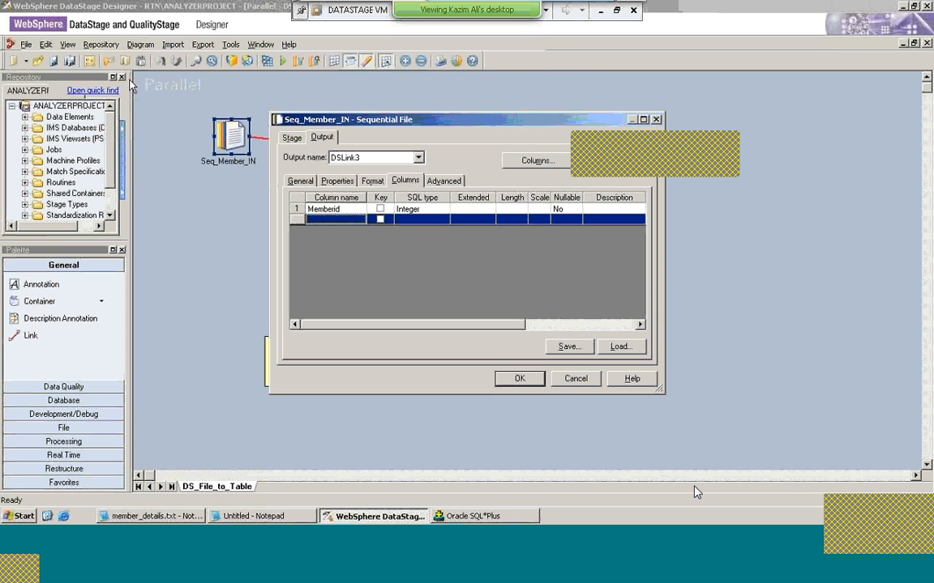
pyautogui.click(327, 219)
pyautogui.write('Membername')
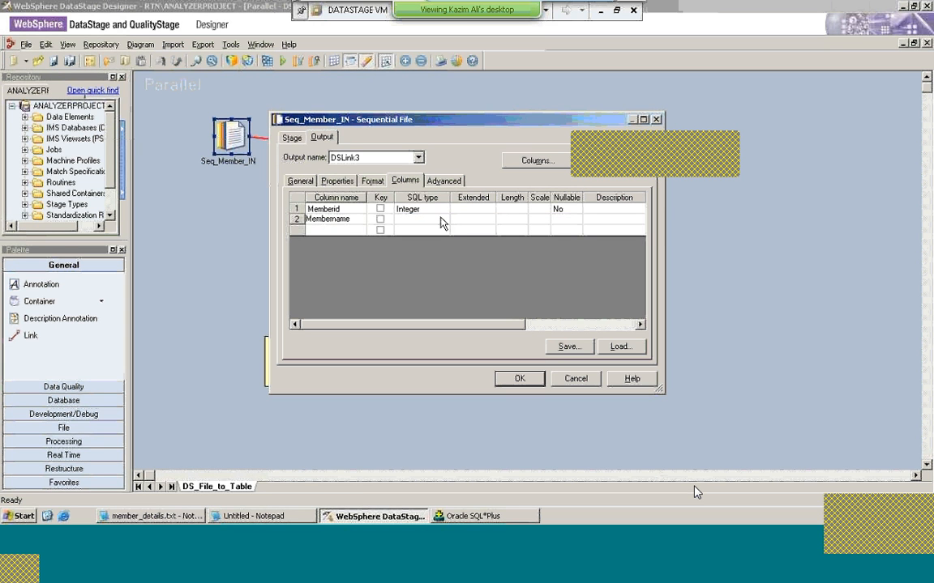
pyautogui.click(410, 221)
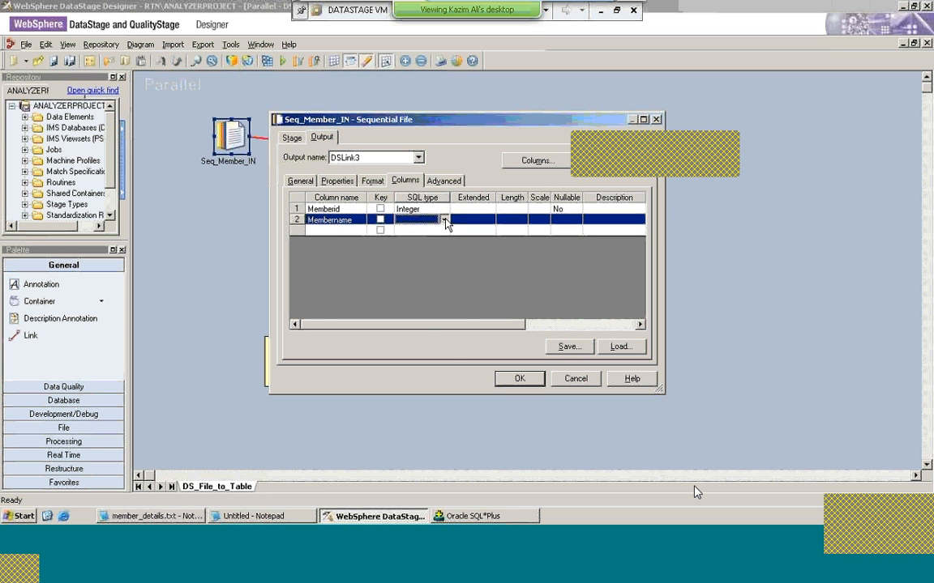
pyautogui.click(443, 220)
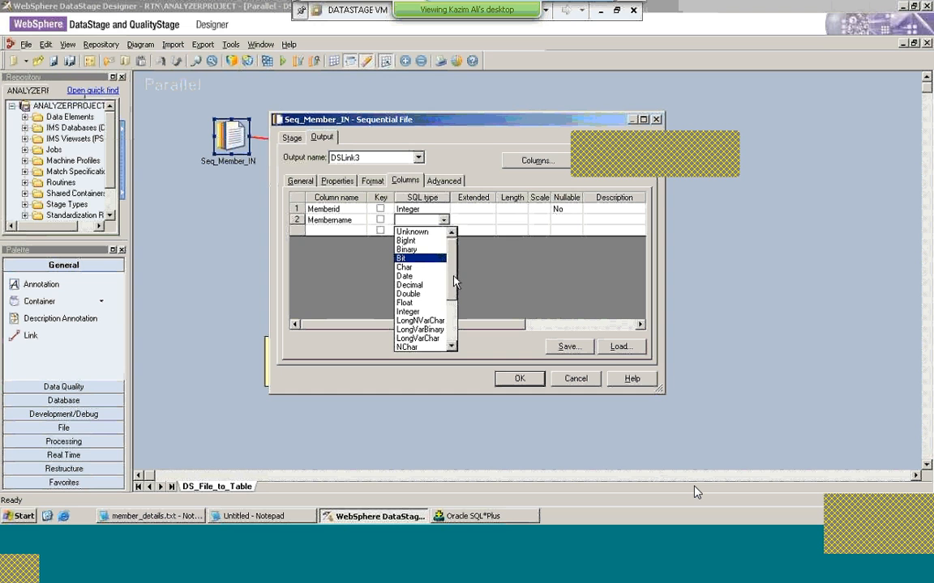
pyautogui.scroll(-3, 454, 282)
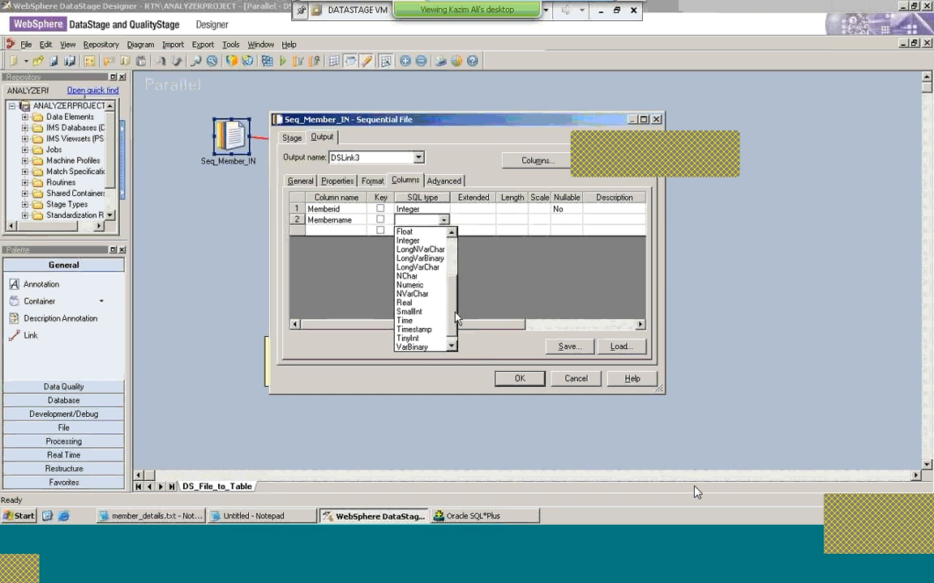
pyautogui.click(425, 346)
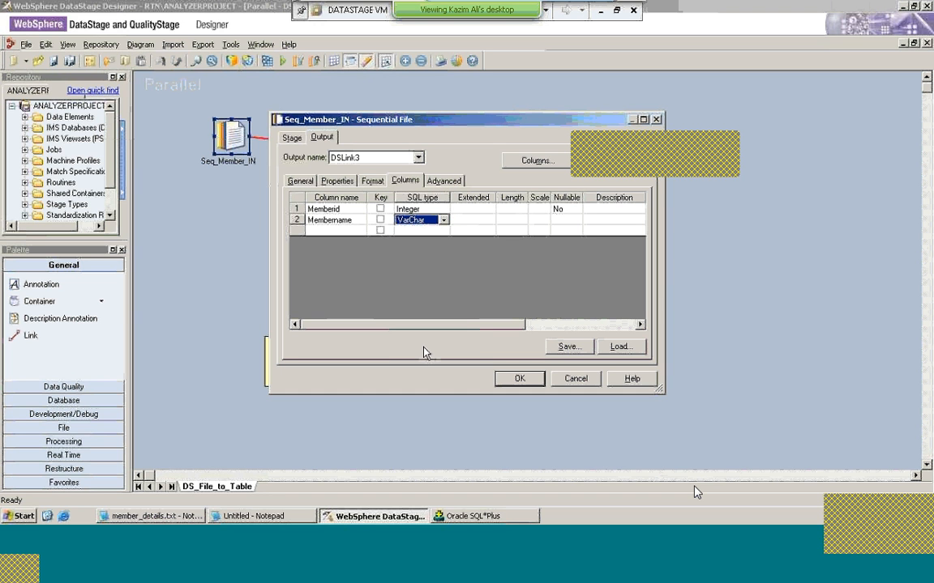
pyautogui.click(510, 222)
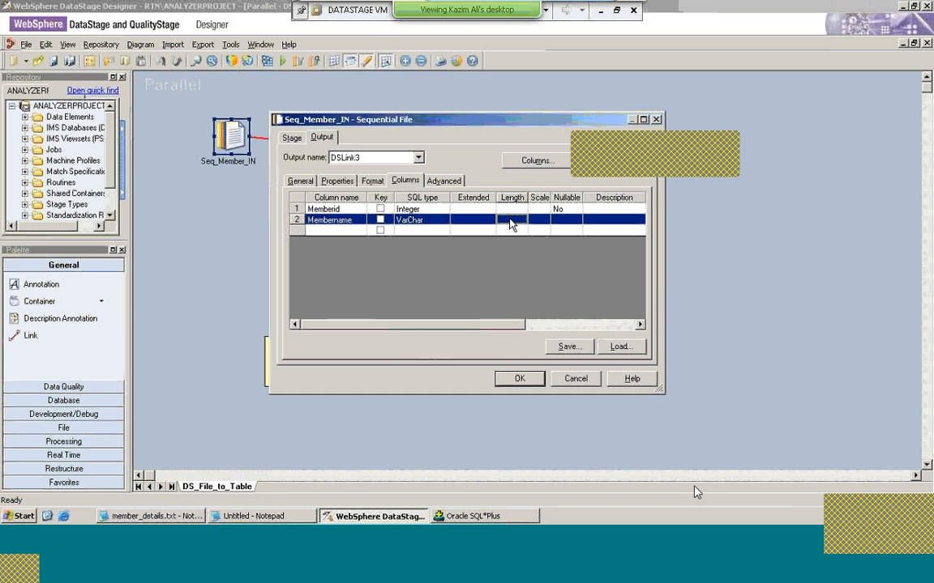
pyautogui.click(510, 220)
pyautogui.write('20')
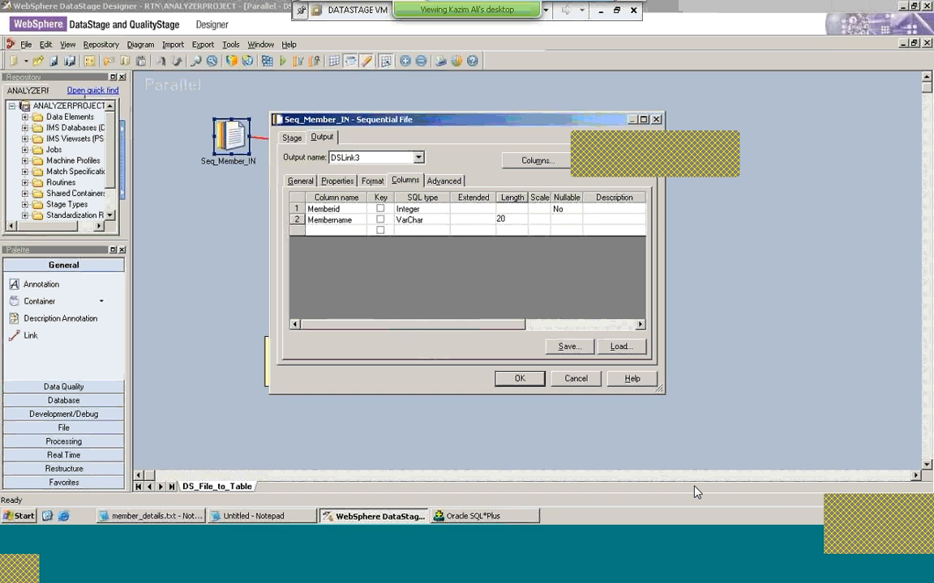
pyautogui.click(359, 231)
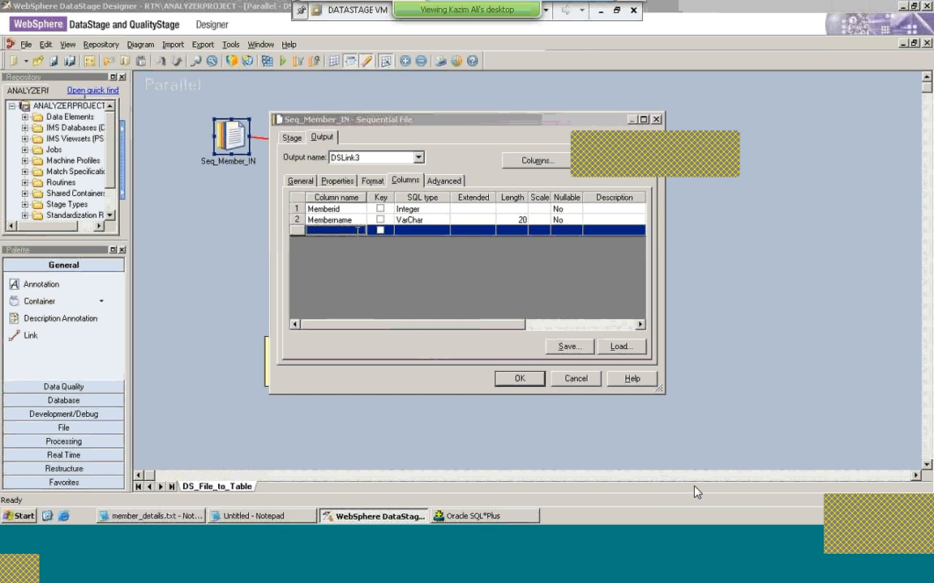
# Add the Coveragedate column, pasted from the file header, with SQL type Date
pyautogui.hotkey('alt', 'Tab')
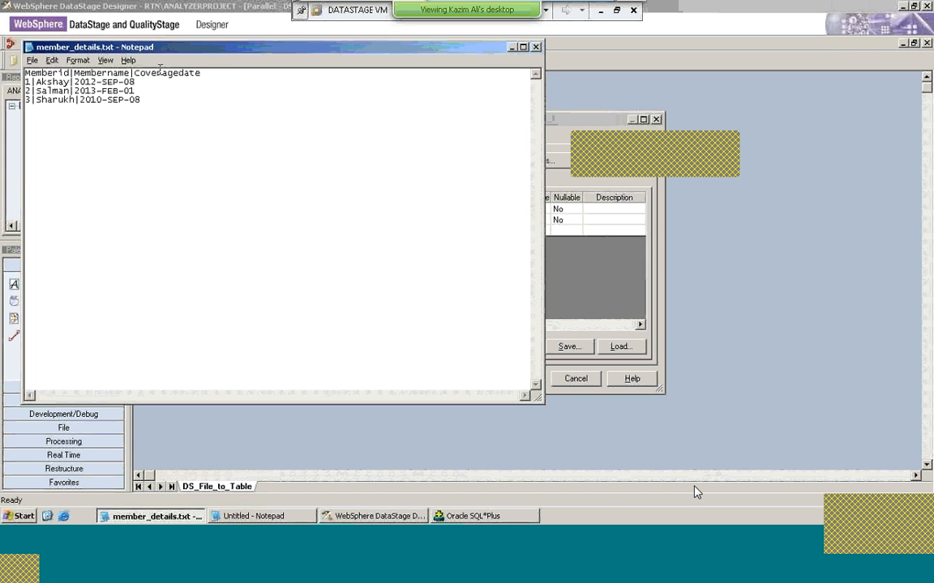
pyautogui.doubleClick(159, 72)
pyautogui.hotkey('ctrl', 'c')
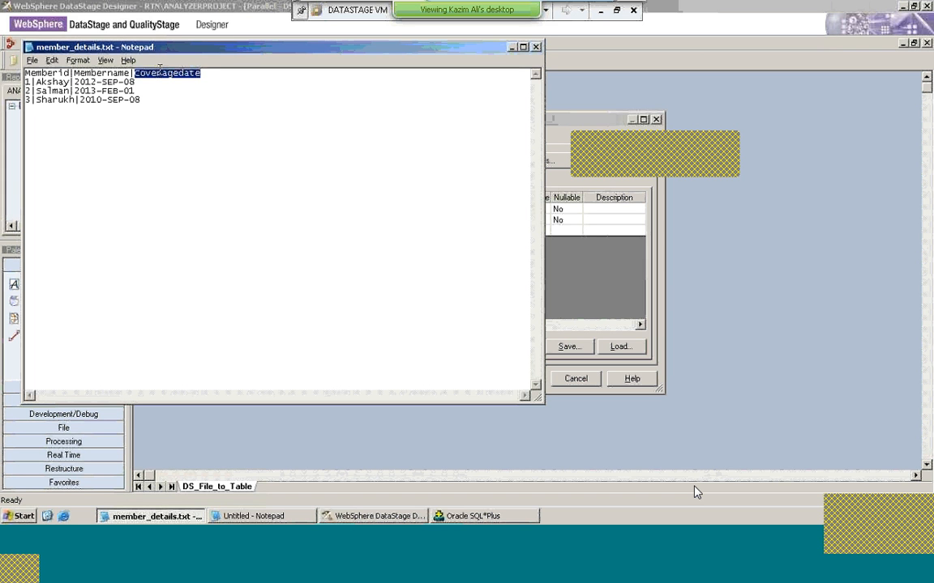
pyautogui.hotkey('alt', 'Tab')
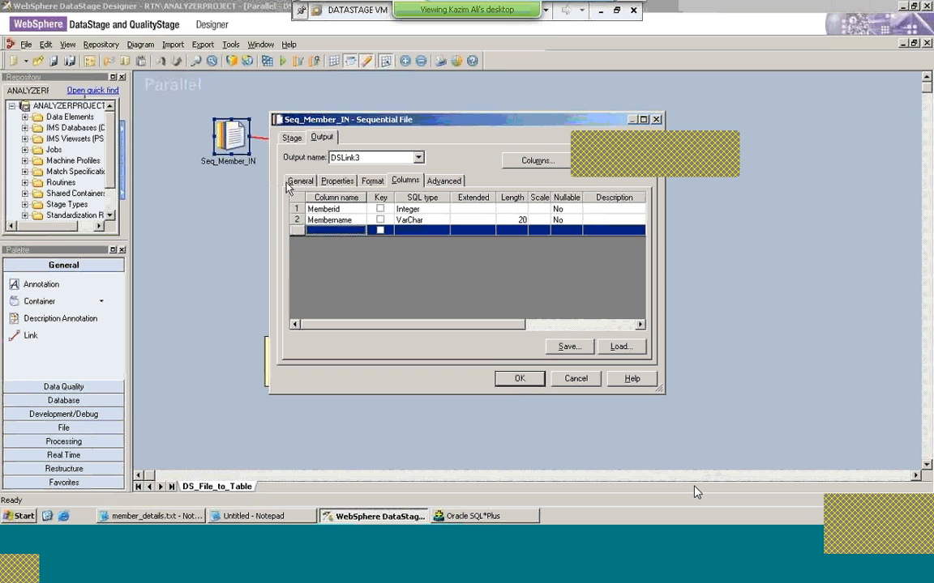
pyautogui.click(313, 233)
pyautogui.hotkey('ctrl', 'v')
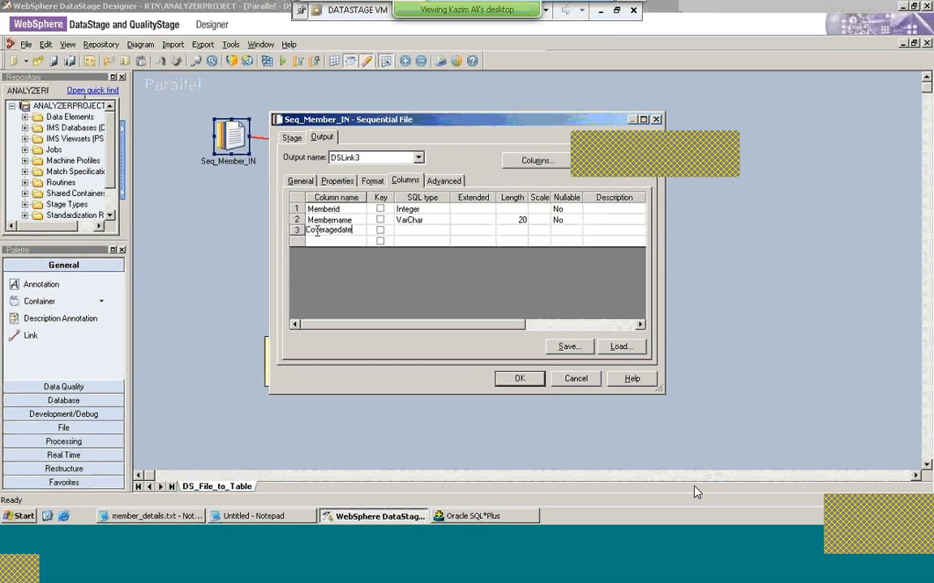
pyautogui.click(423, 232)
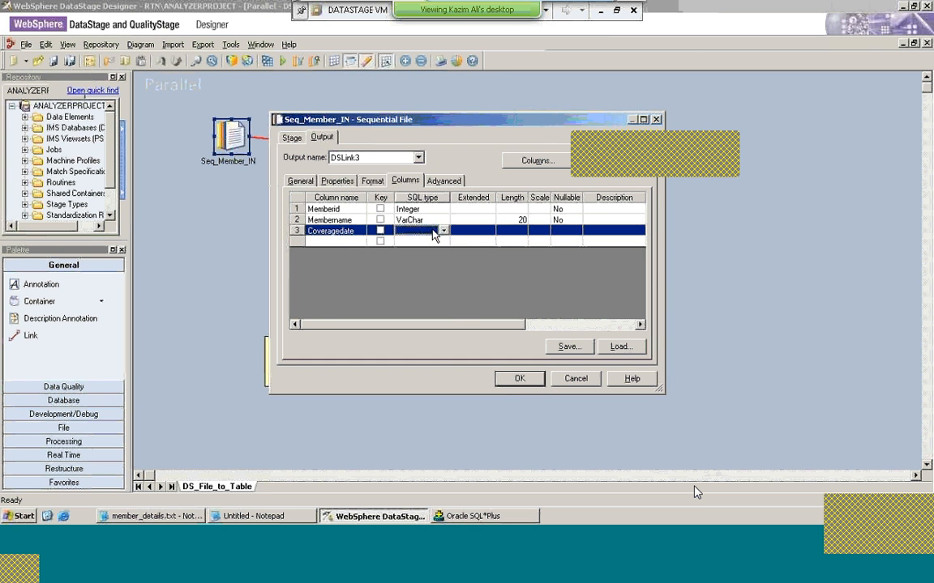
pyautogui.click(444, 232)
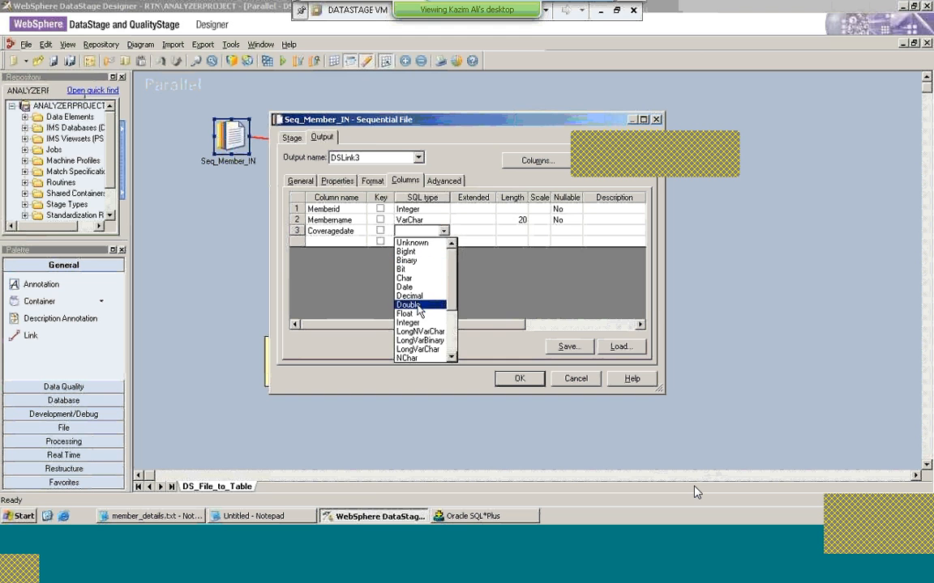
pyautogui.click(423, 288)
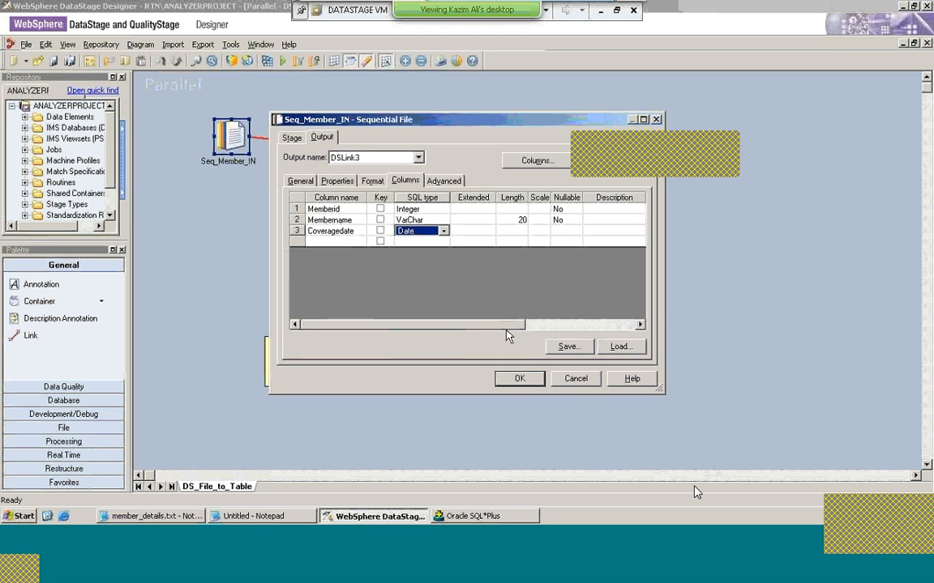
pyautogui.click(512, 231)
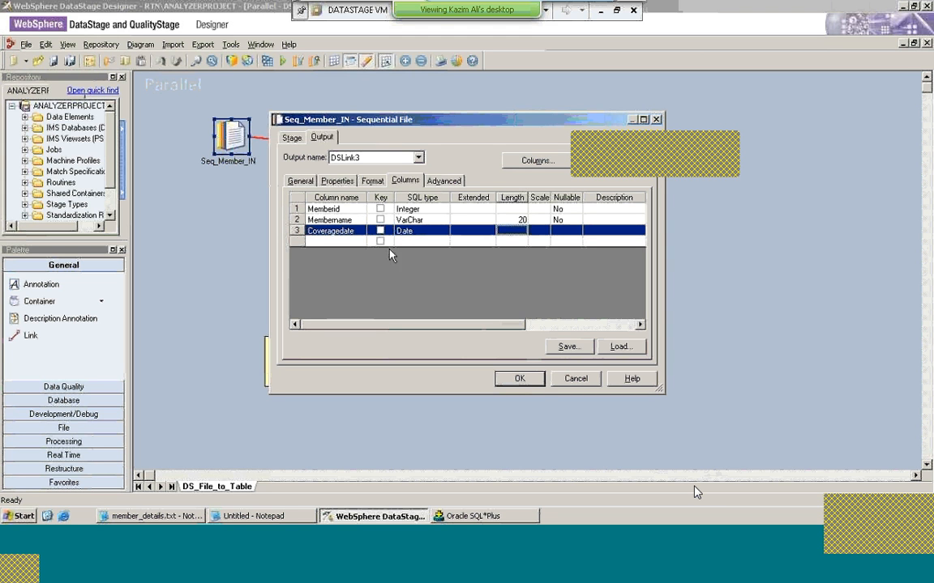
# Change Coveragedate to VarChar length 11, then show the Format settings
pyautogui.click(432, 221)
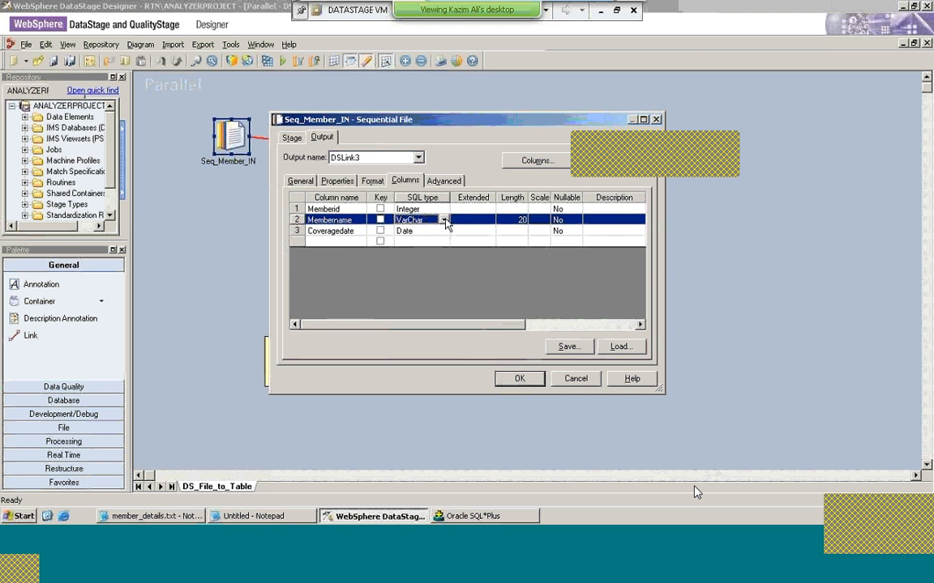
pyautogui.click(443, 231)
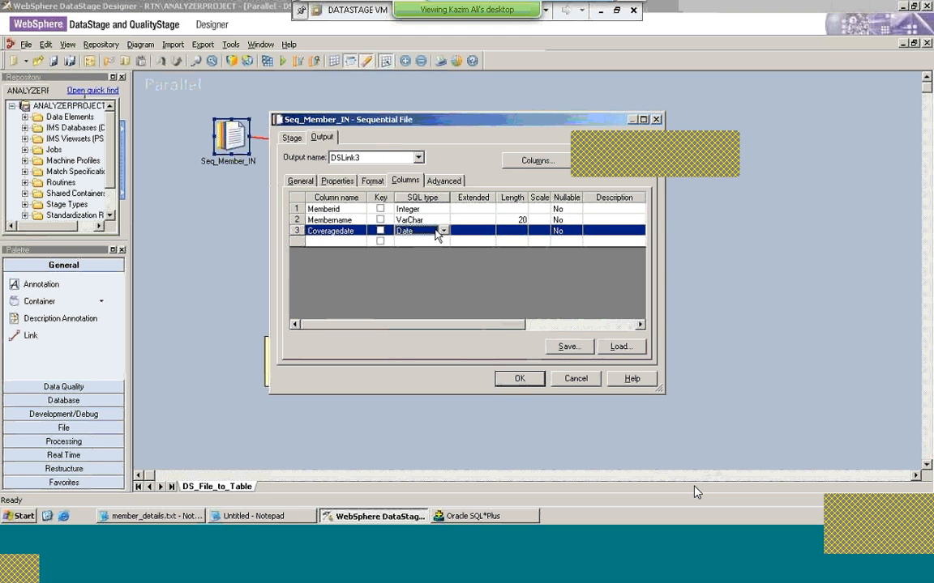
pyautogui.click(443, 232)
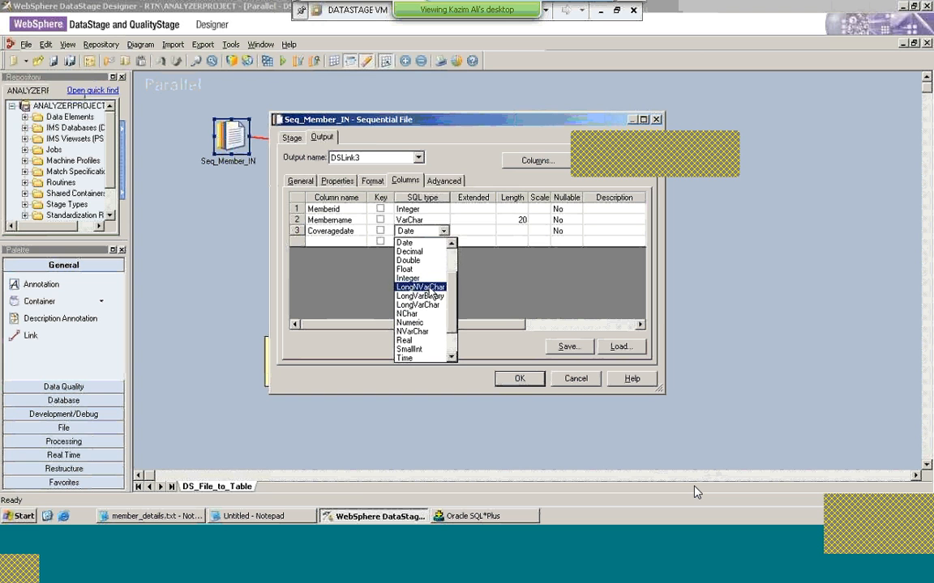
pyautogui.moveTo(451, 298); pyautogui.dragTo(454, 361)
pyautogui.click(425, 353)
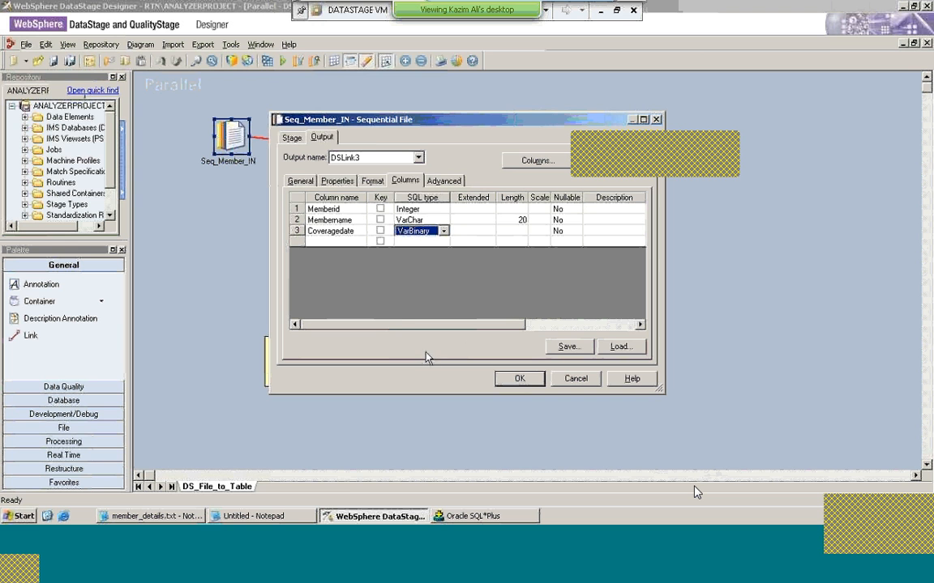
pyautogui.click(445, 233)
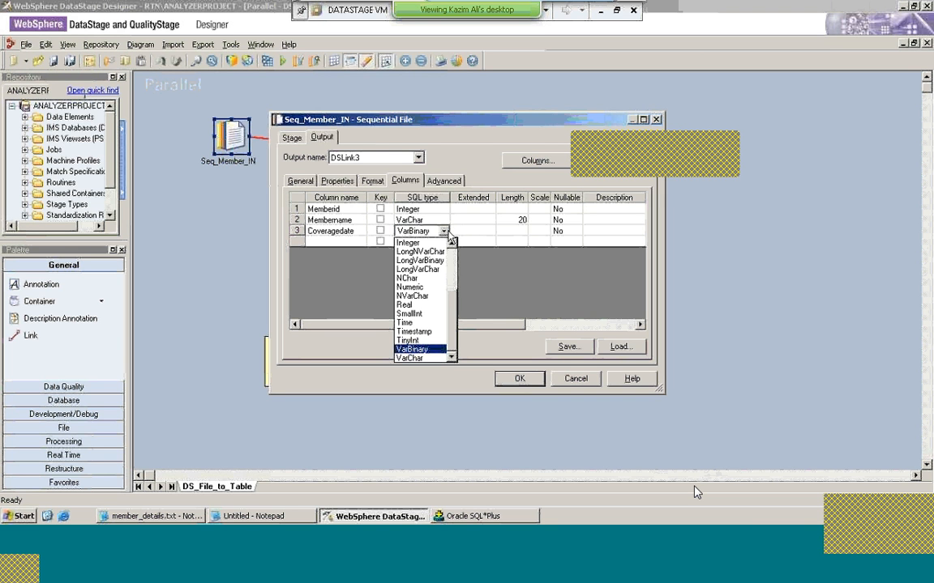
pyautogui.click(420, 358)
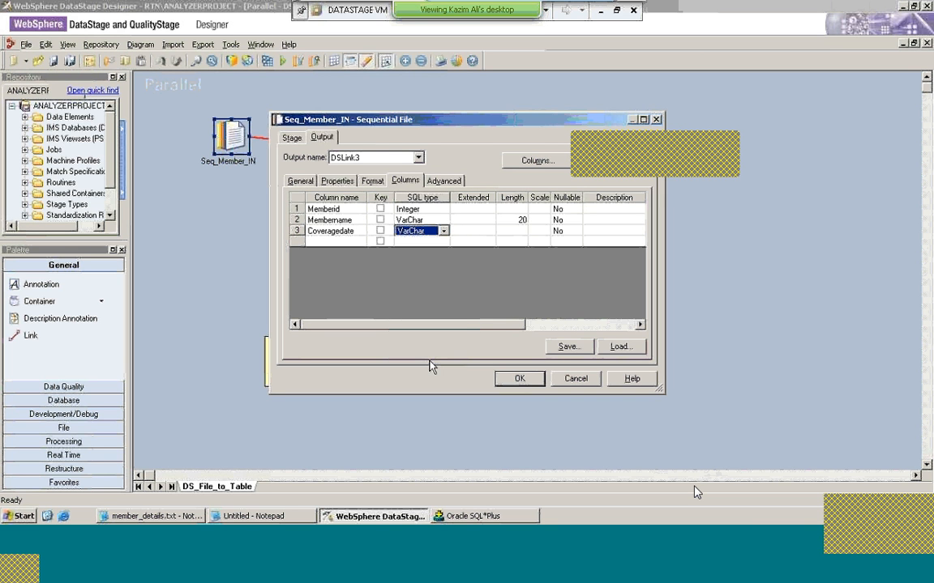
pyautogui.click(521, 231)
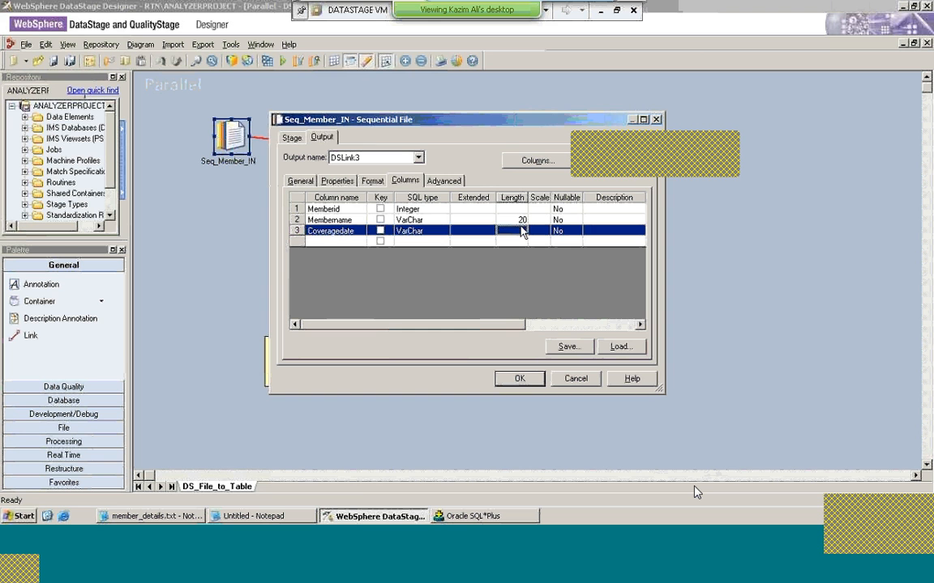
pyautogui.click(521, 228)
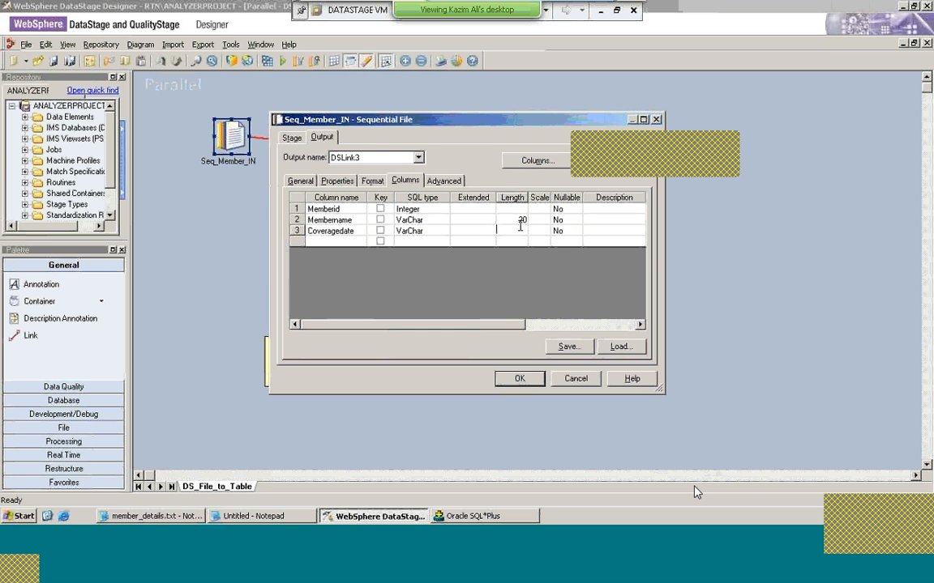
pyautogui.write('11')
pyautogui.click(502, 241)
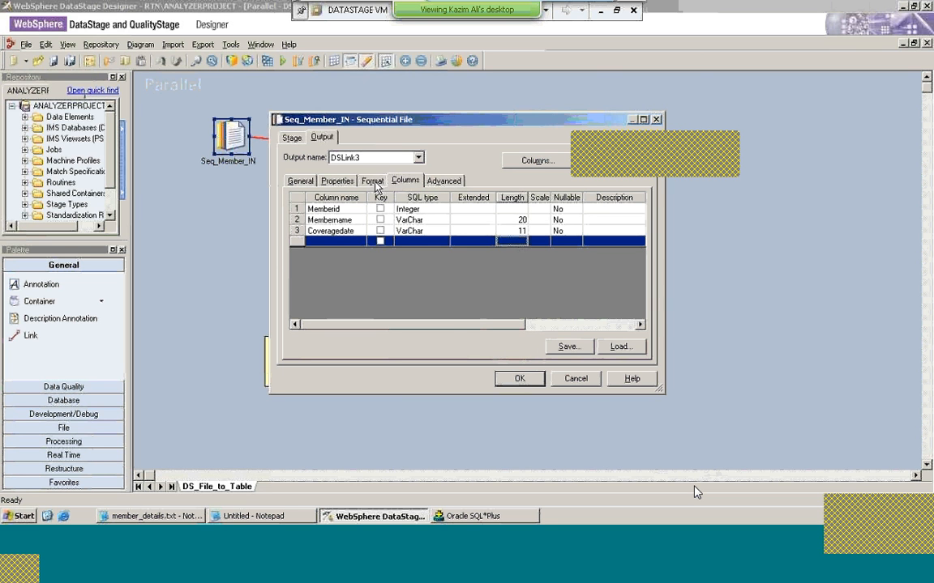
pyautogui.click(372, 181)
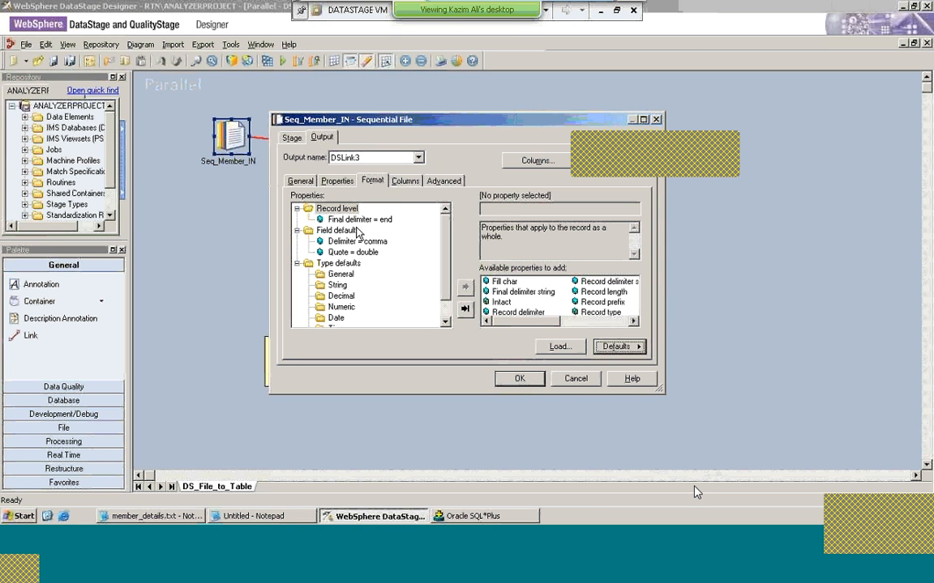
# Set the field Delimiter to | and Quote to none, then close the stage with OK
pyautogui.click(369, 219)
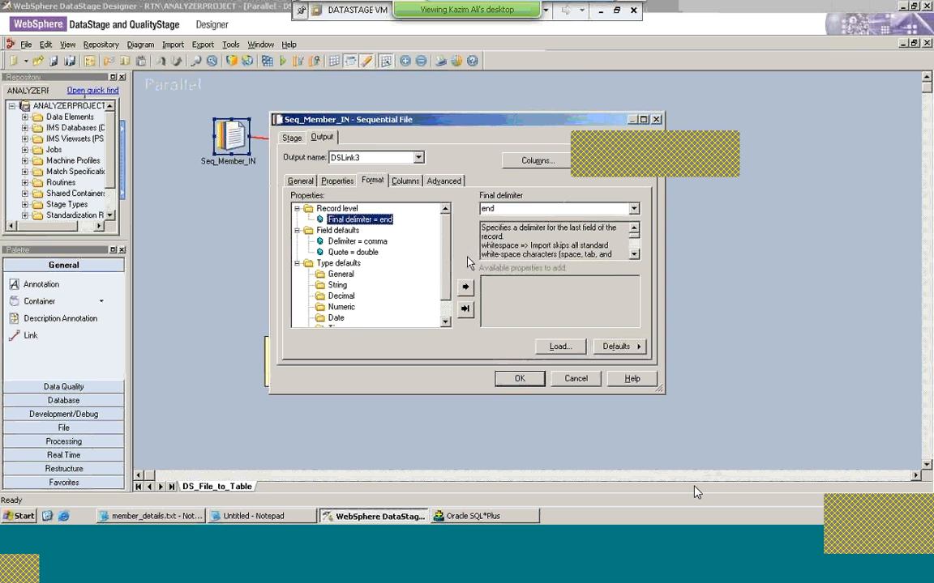
pyautogui.click(385, 242)
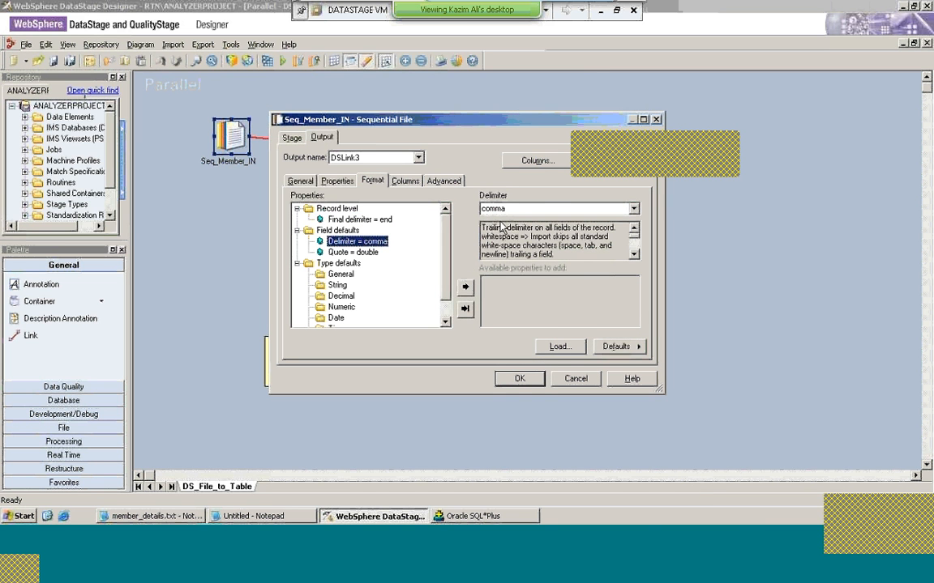
pyautogui.click(373, 183)
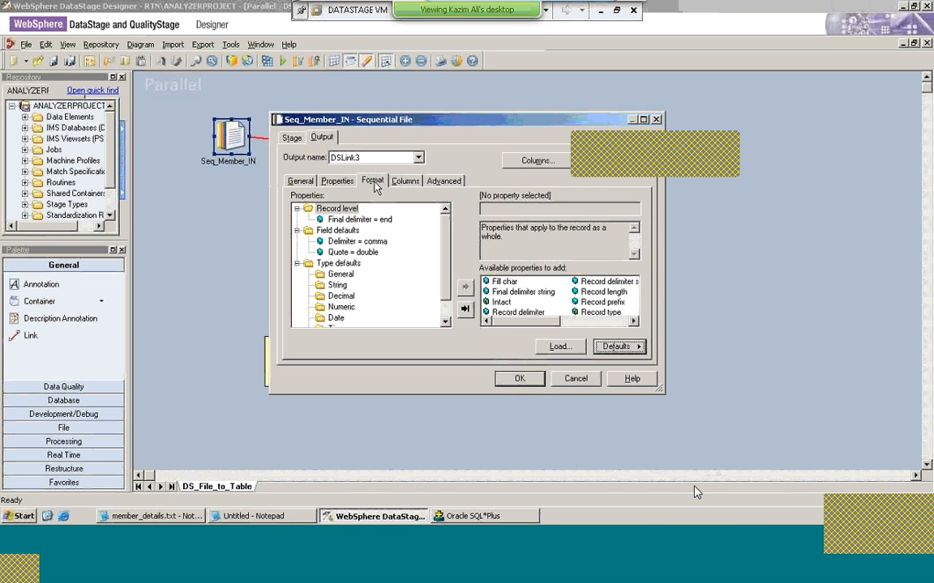
pyautogui.click(634, 212)
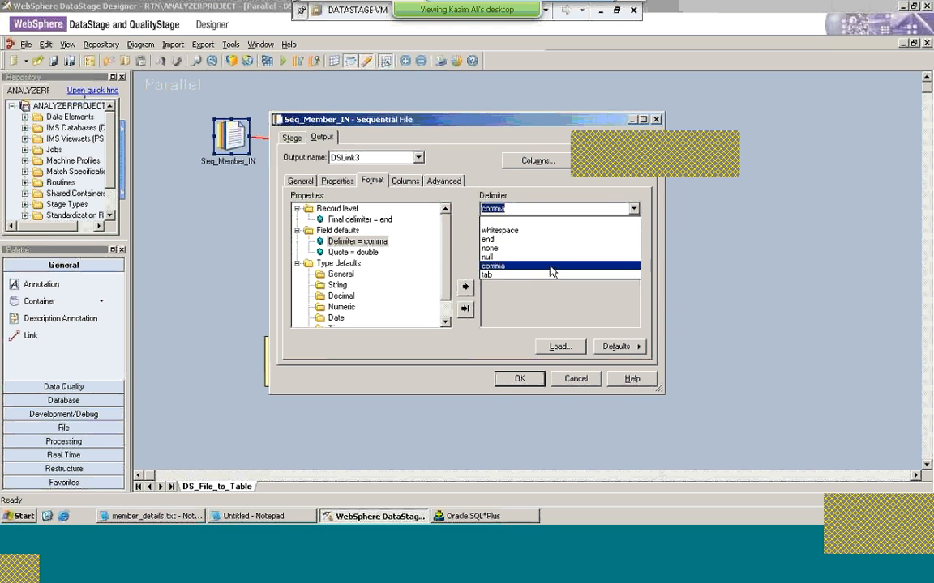
pyautogui.click(549, 223)
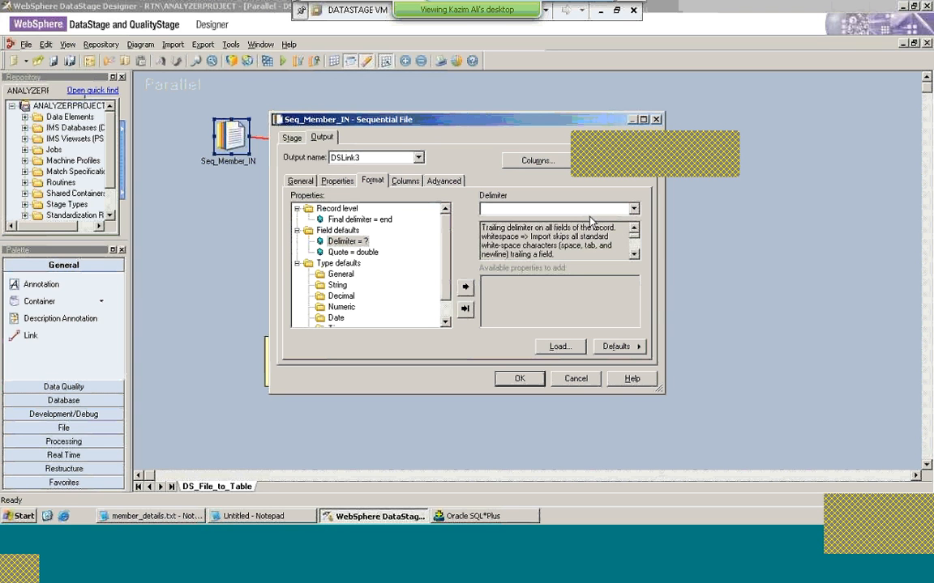
pyautogui.write('|')
pyautogui.click(374, 253)
pyautogui.click(634, 210)
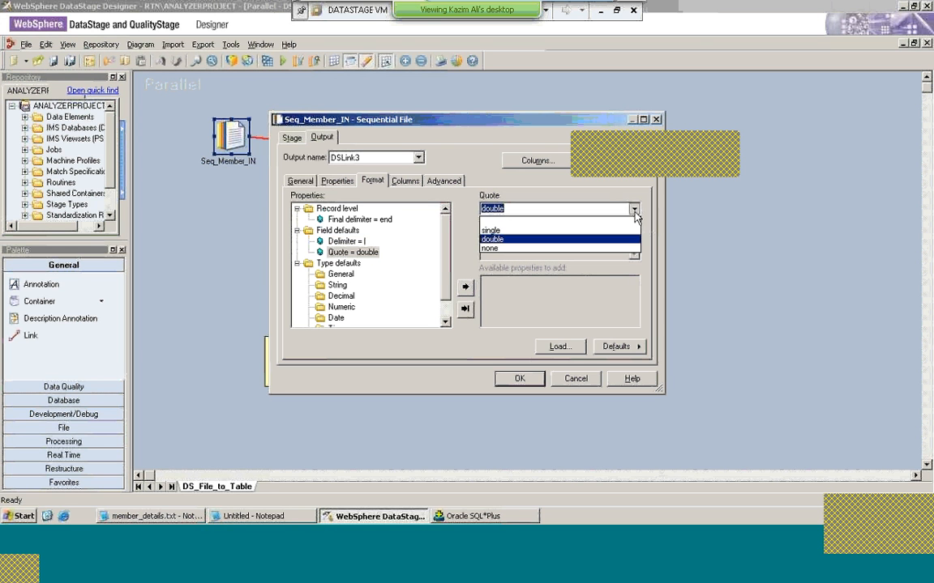
pyautogui.click(572, 248)
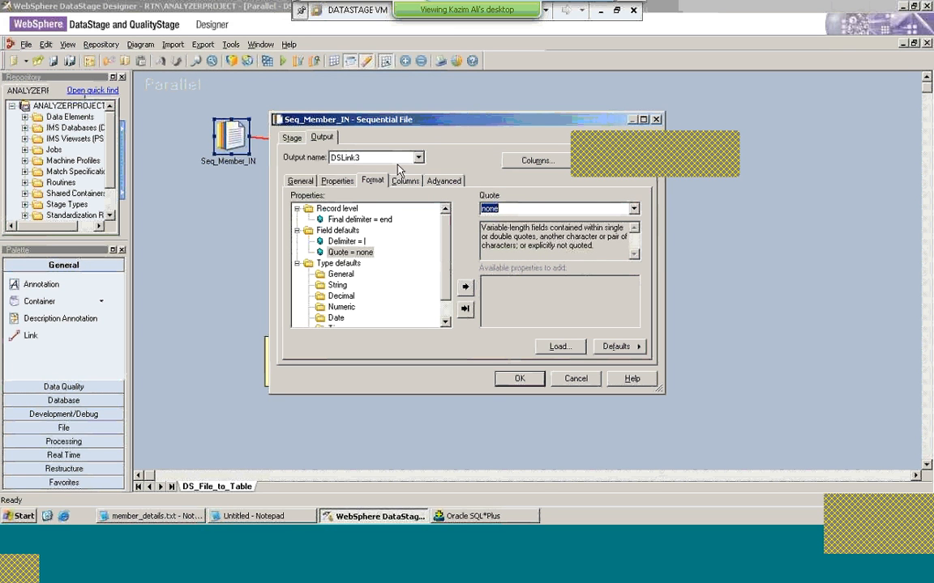
pyautogui.click(522, 379)
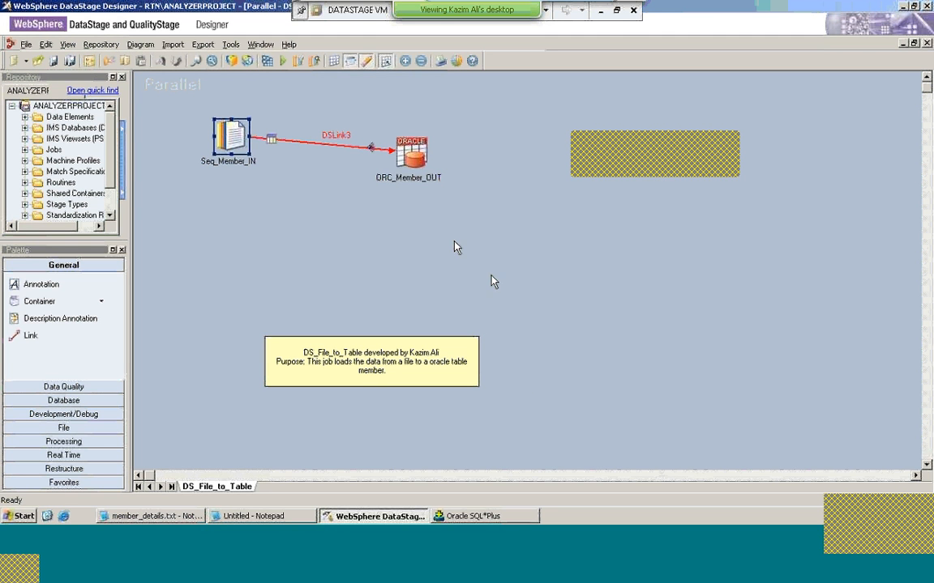
# Reopen Seq_Member_IN and choose View Data, then bring the Skype call window forward
pyautogui.doubleClick(234, 142)
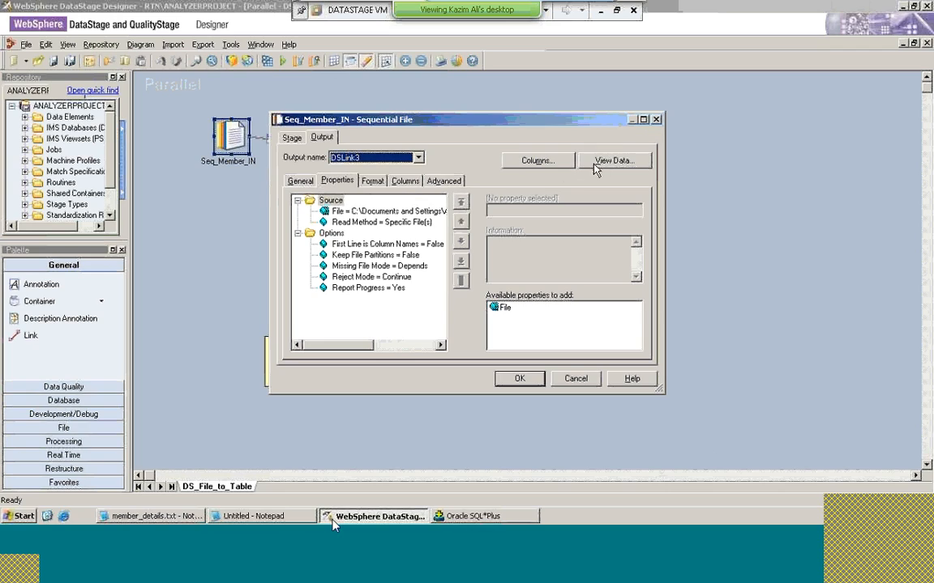
pyautogui.click(601, 167)
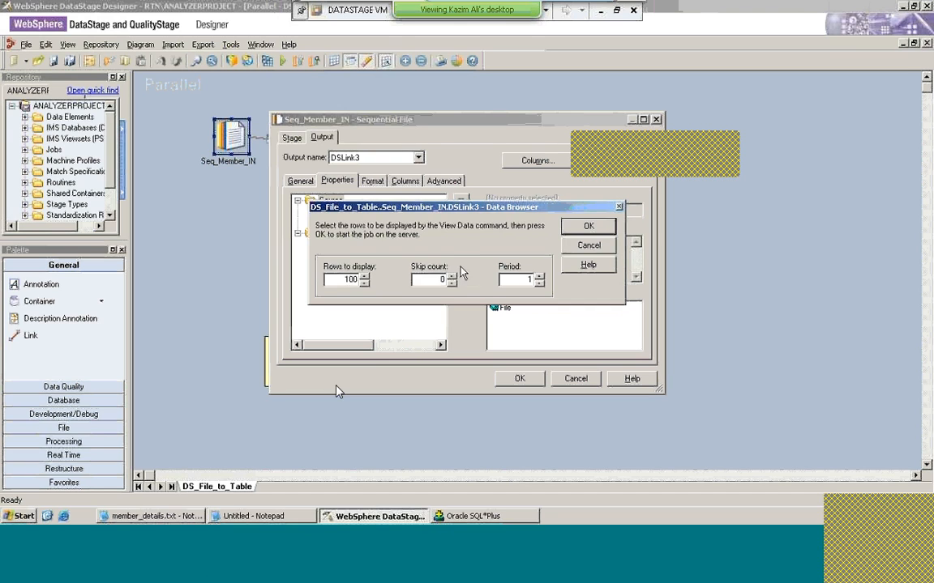
pyautogui.hotkey('alt', 'Tab')
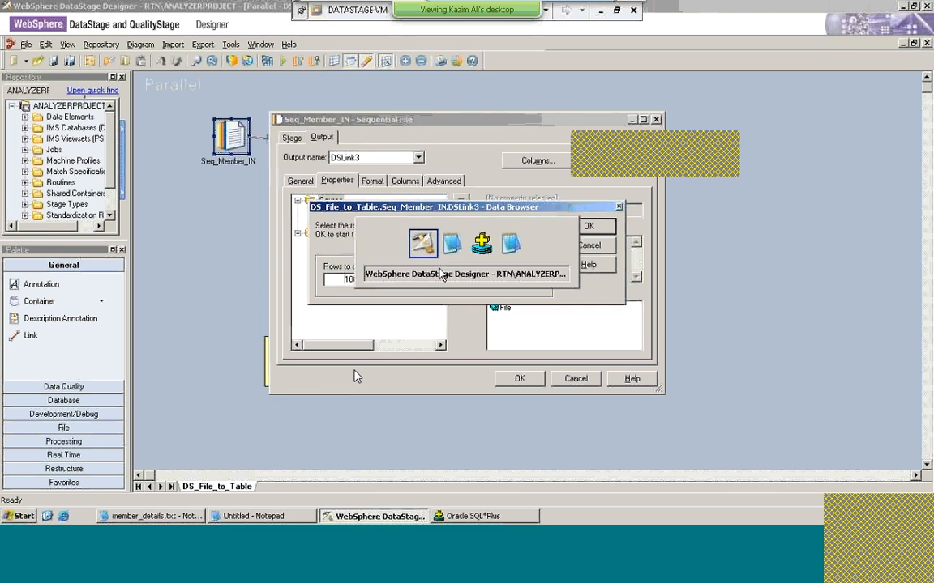
pyautogui.hotkey('alt', 'Tab')
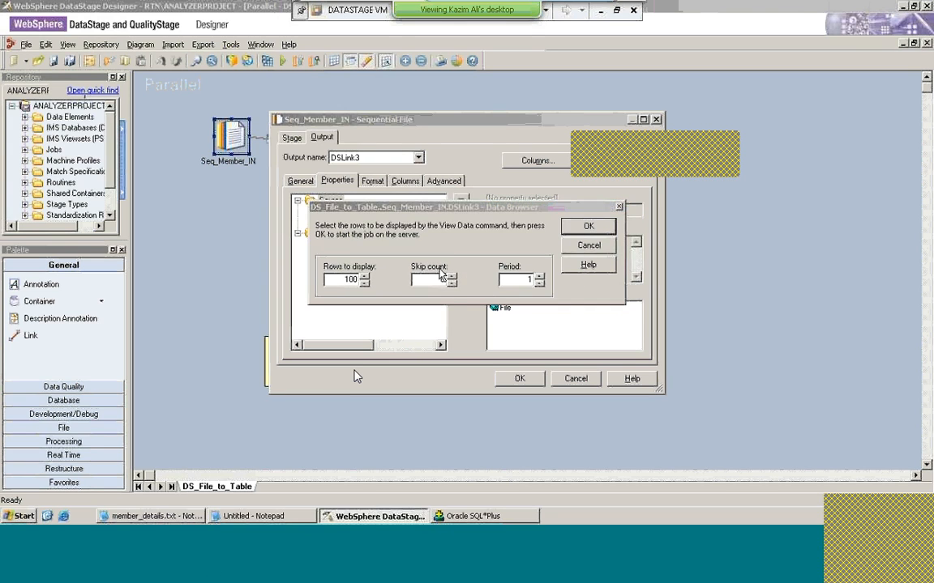
pyautogui.click(600, 11)
# Mute the call microphone in Skype and return to the DATASTAGE VM
pyautogui.click(441, 359)
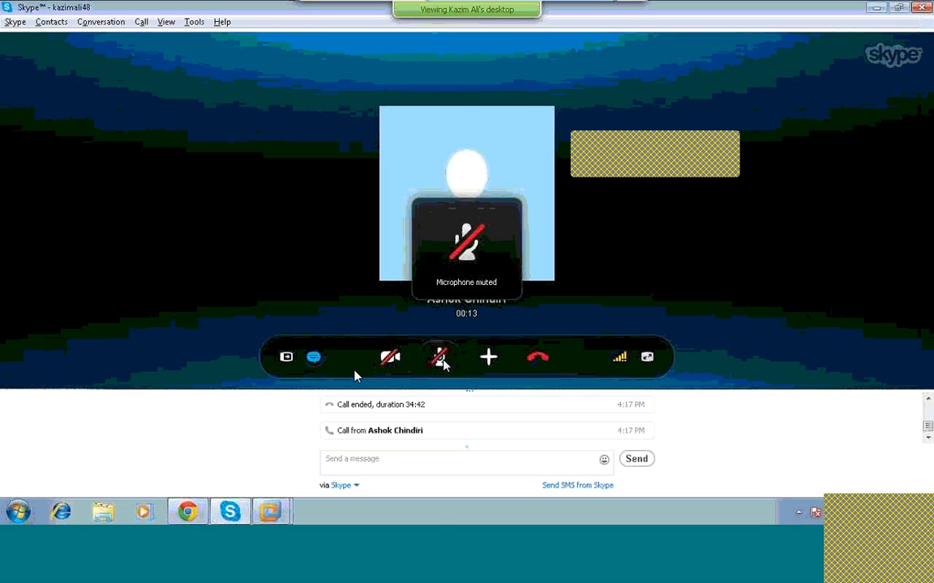
pyautogui.hotkey('alt', 'Tab')
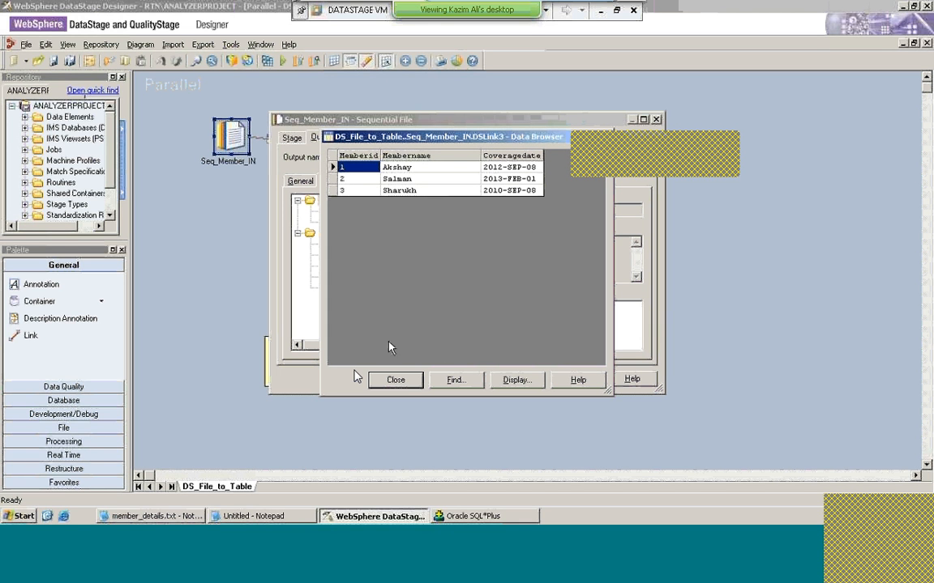
# Close the member data preview and the Seq_Member_IN properties, then select the ORC_Member_OUT stage
pyautogui.click(401, 380)
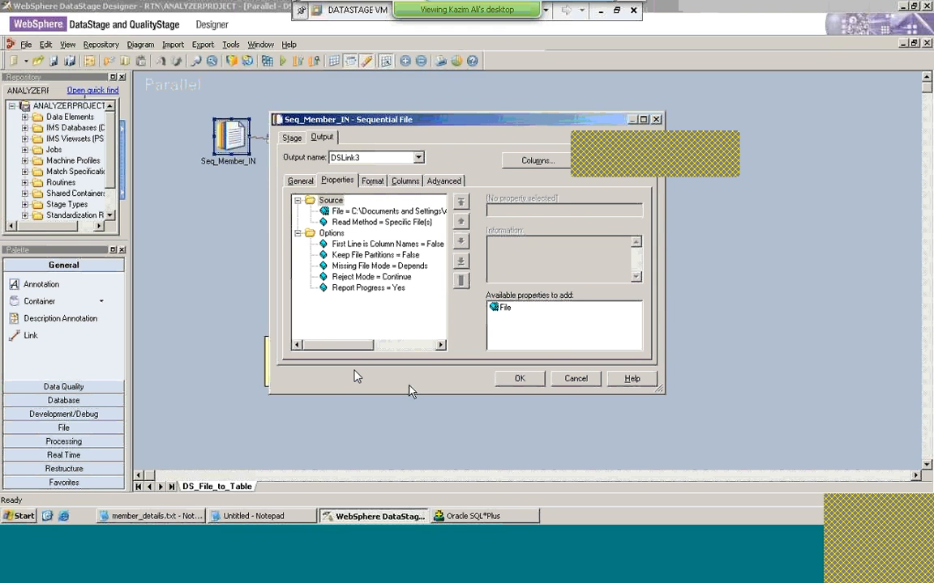
pyautogui.click(521, 379)
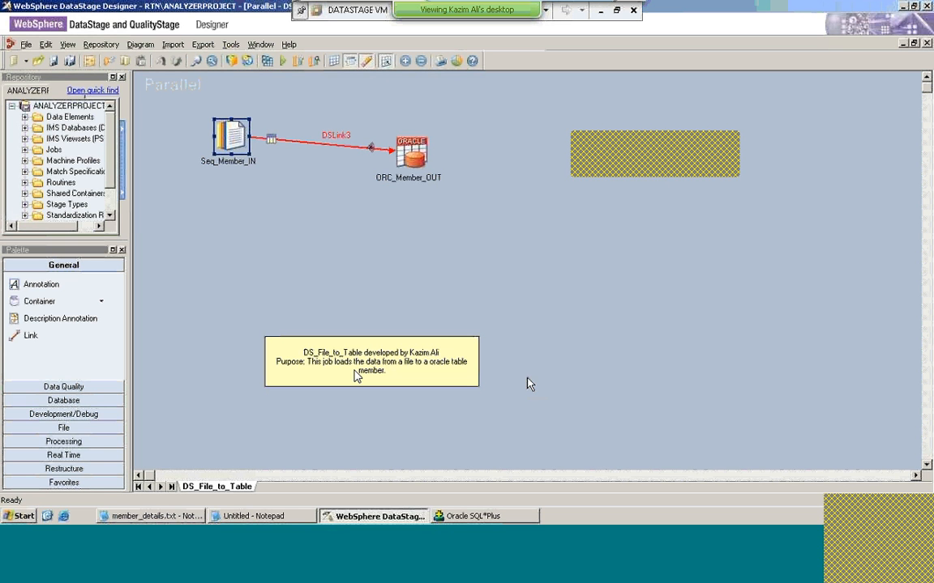
pyautogui.click(411, 169)
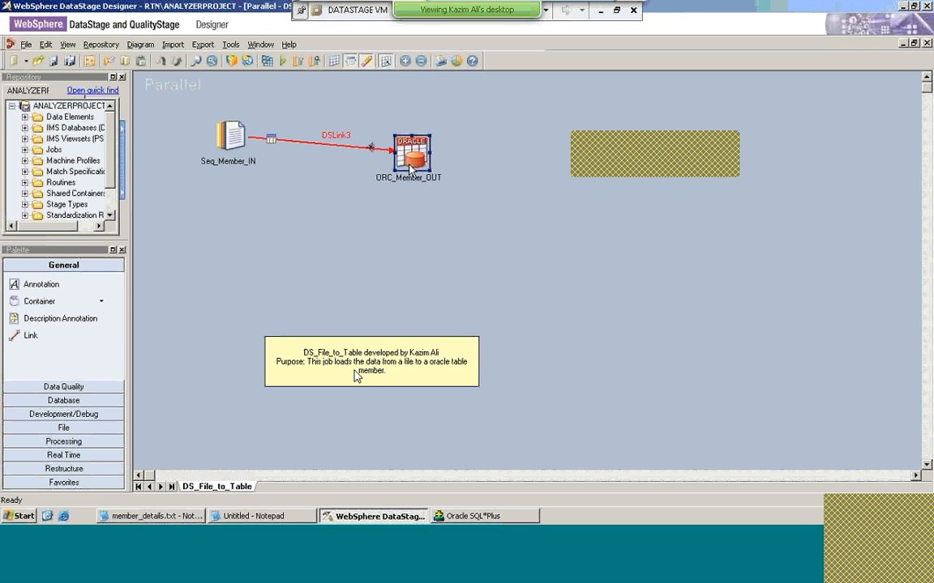
pyautogui.doubleClick(411, 162)
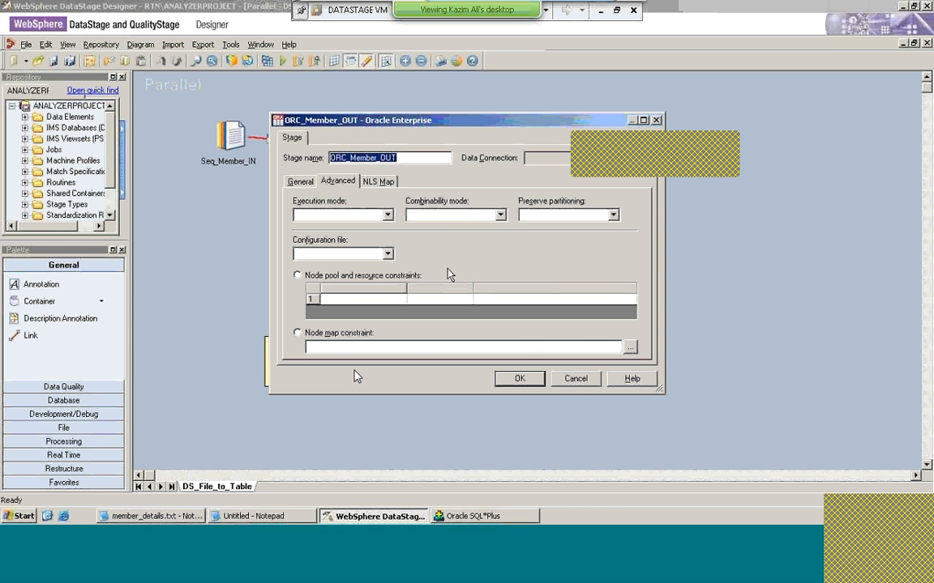
pyautogui.click(568, 376)
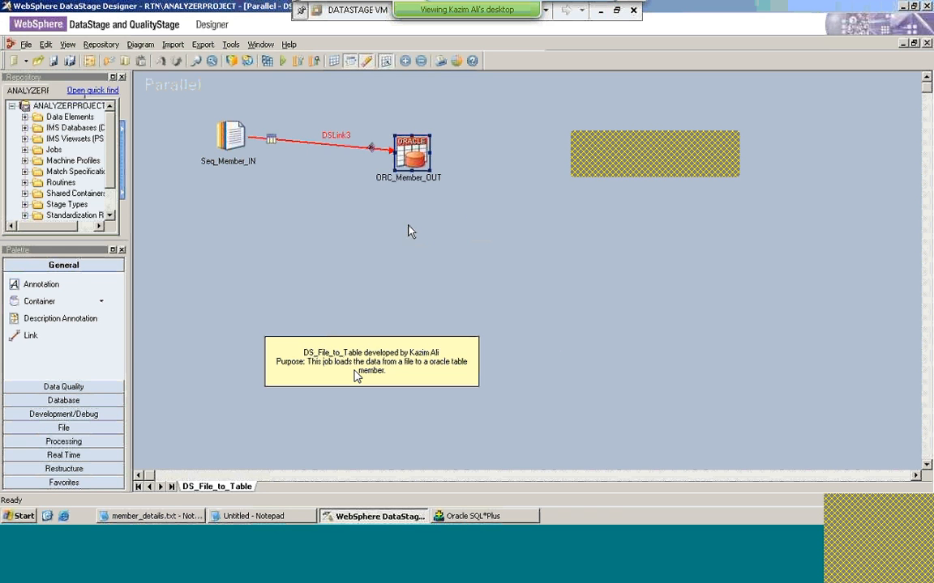
# Delete the ORC_Member_OUT Oracle stage and show the Database stage types in the Palette
pyautogui.doubleClick(415, 151)
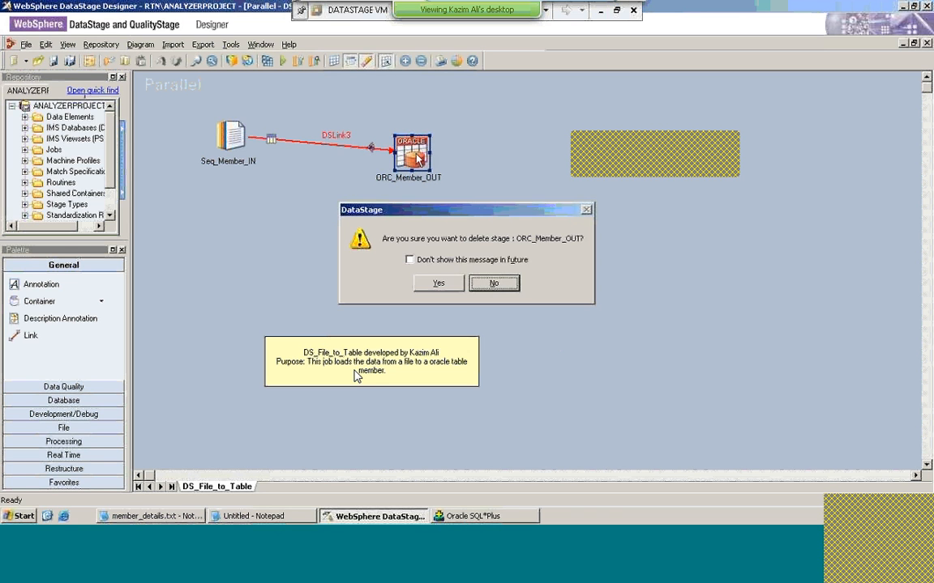
pyautogui.click(438, 282)
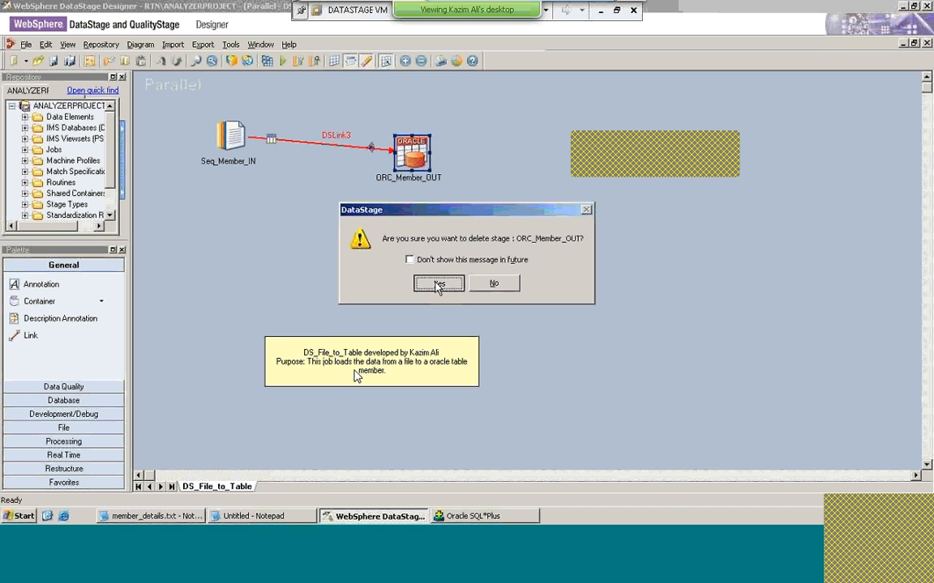
pyautogui.click(113, 401)
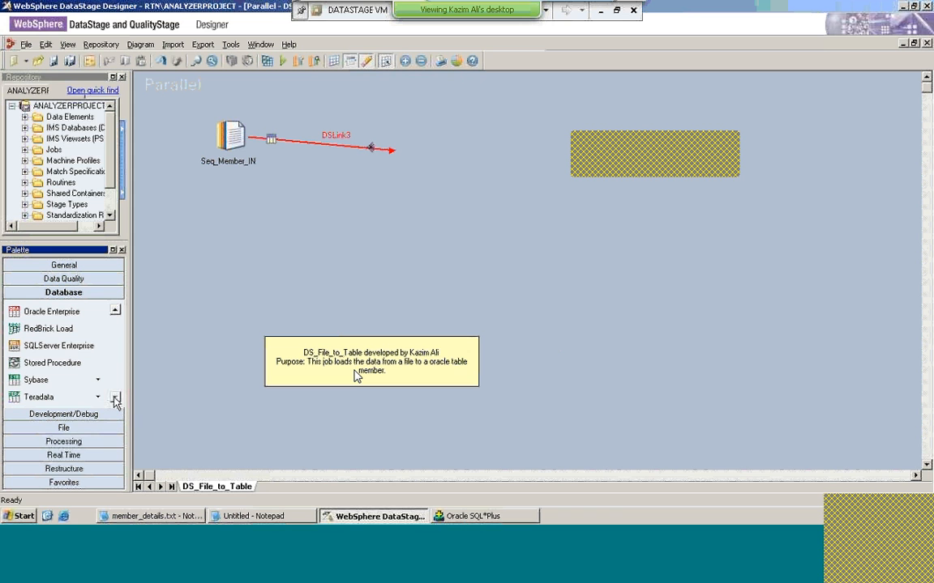
pyautogui.click(116, 312)
pyautogui.click(116, 312)
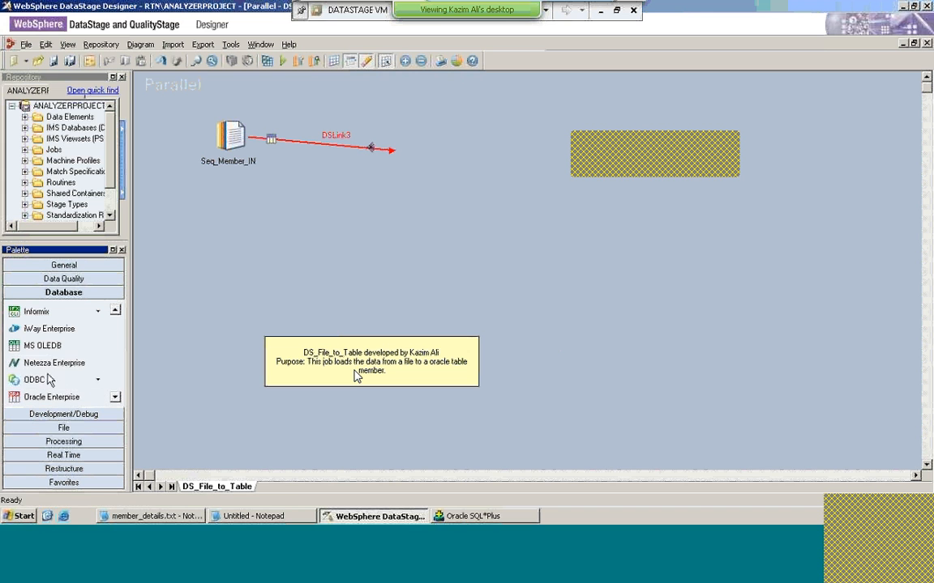
pyautogui.moveTo(42, 381)
pyautogui.mouseDown()
pyautogui.moveTo(49, 366)
pyautogui.moveTo(142, 352)
pyautogui.moveTo(70, 387)
pyautogui.mouseUp()
pyautogui.click(96, 381)
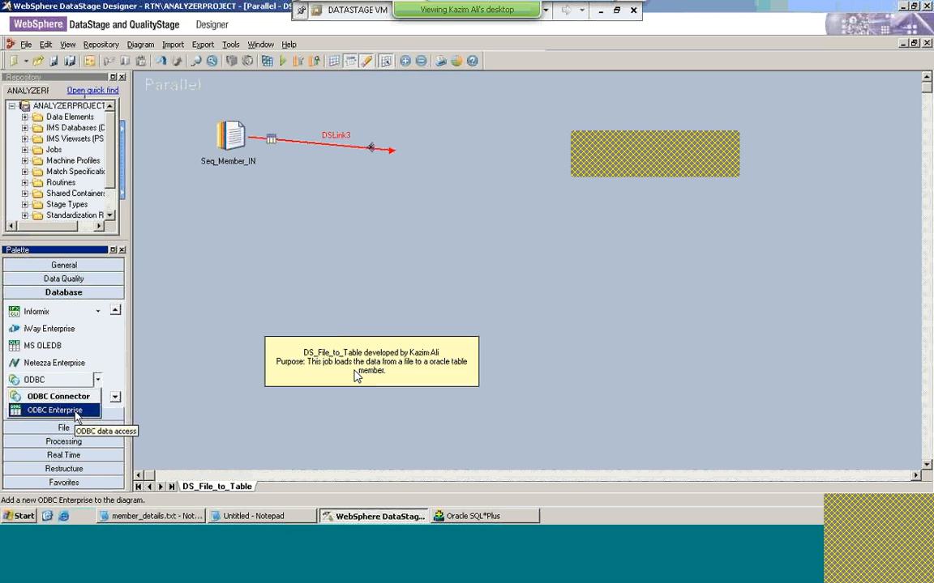
pyautogui.moveTo(77, 413); pyautogui.dragTo(477, 151)
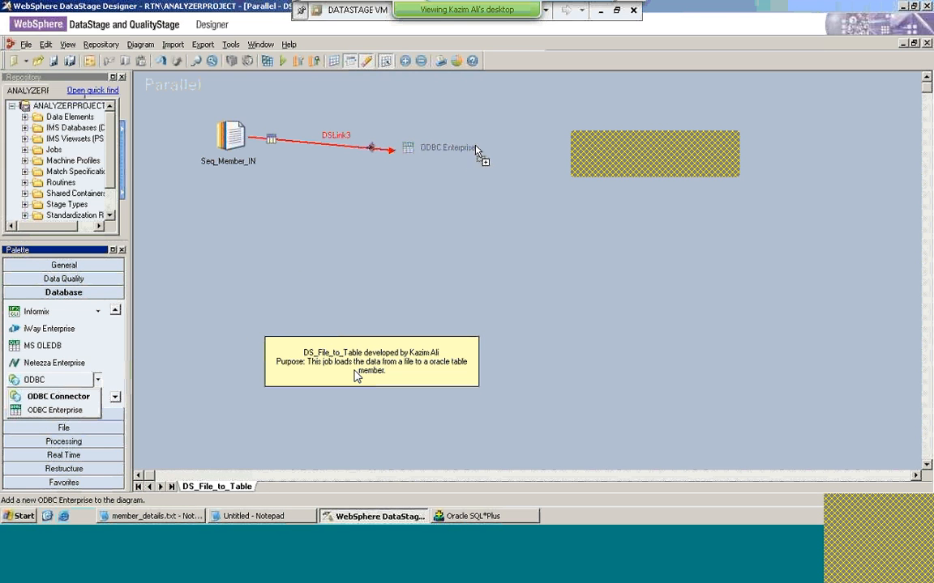
pyautogui.click(115, 399)
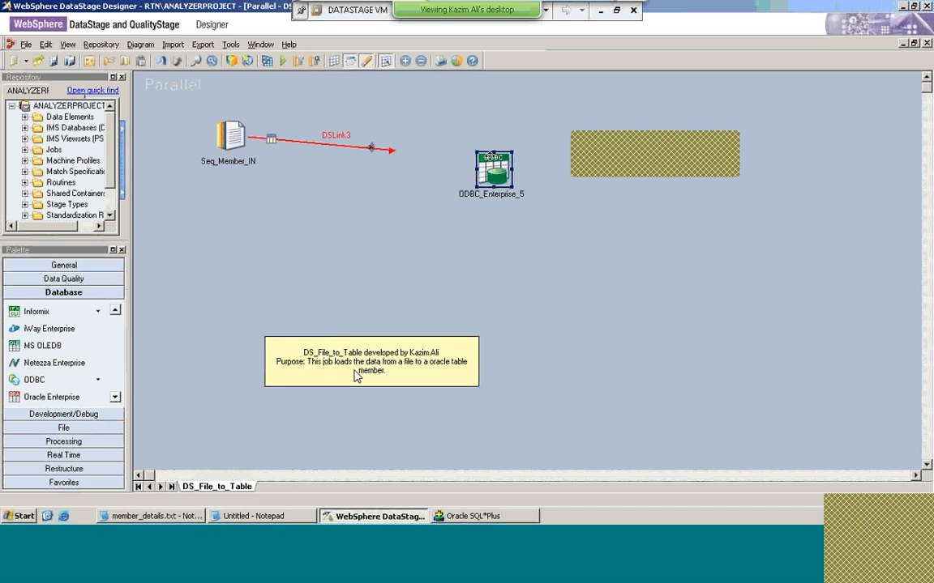
pyautogui.moveTo(487, 160); pyautogui.dragTo(414, 142)
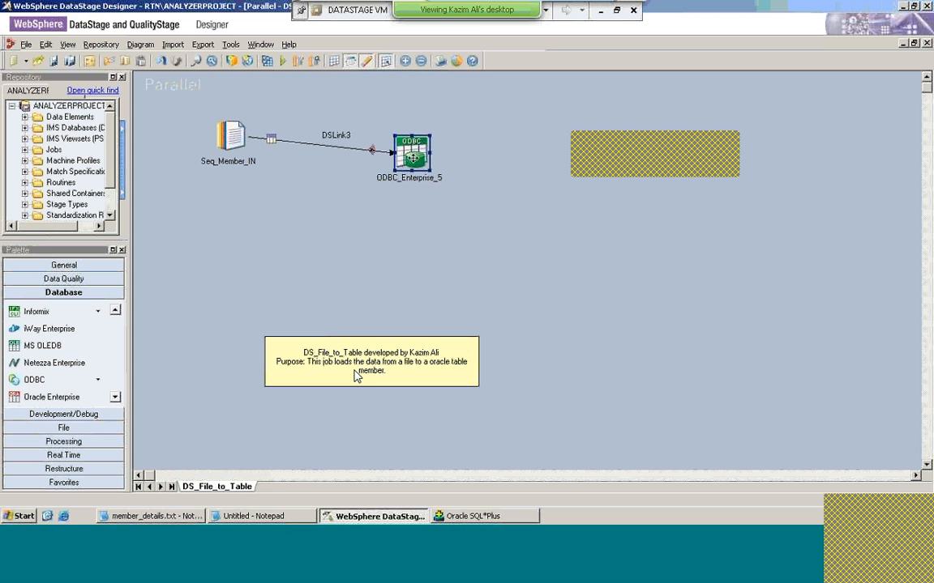
pyautogui.click(413, 159)
# Set the ODBC_Enterprise_5 input's target Table property to Member
pyautogui.doubleClick(411, 155)
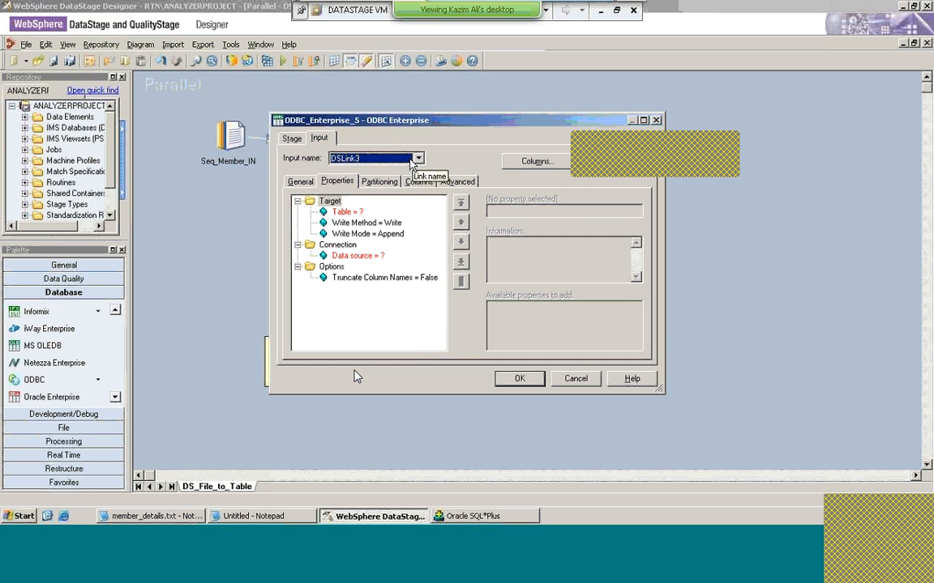
pyautogui.click(357, 212)
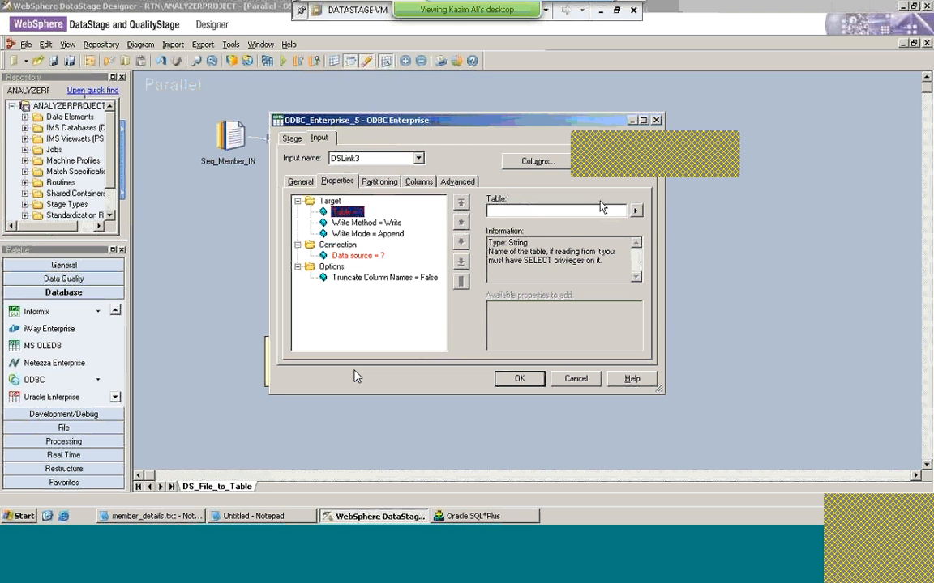
pyautogui.click(635, 212)
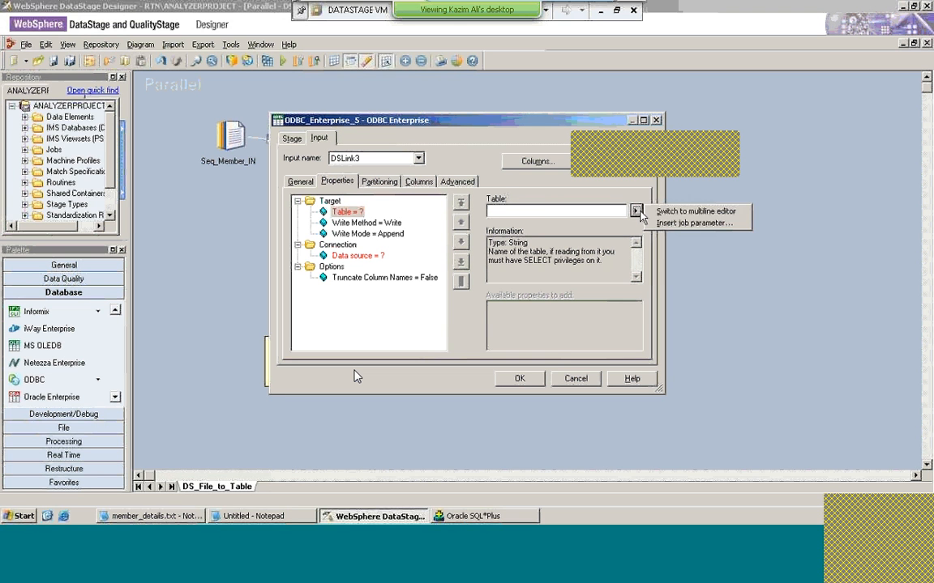
pyautogui.click(591, 211)
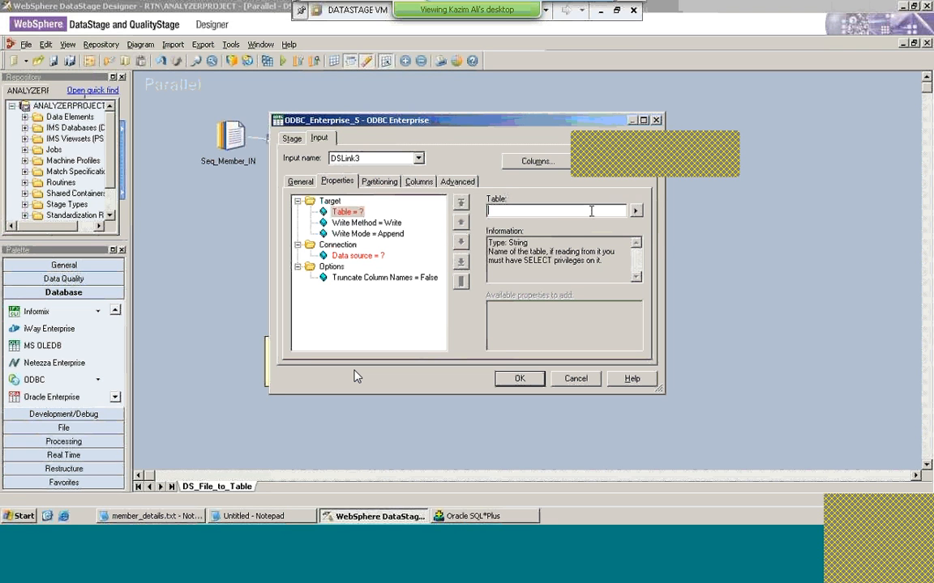
pyautogui.write('Member')
pyautogui.click(354, 258)
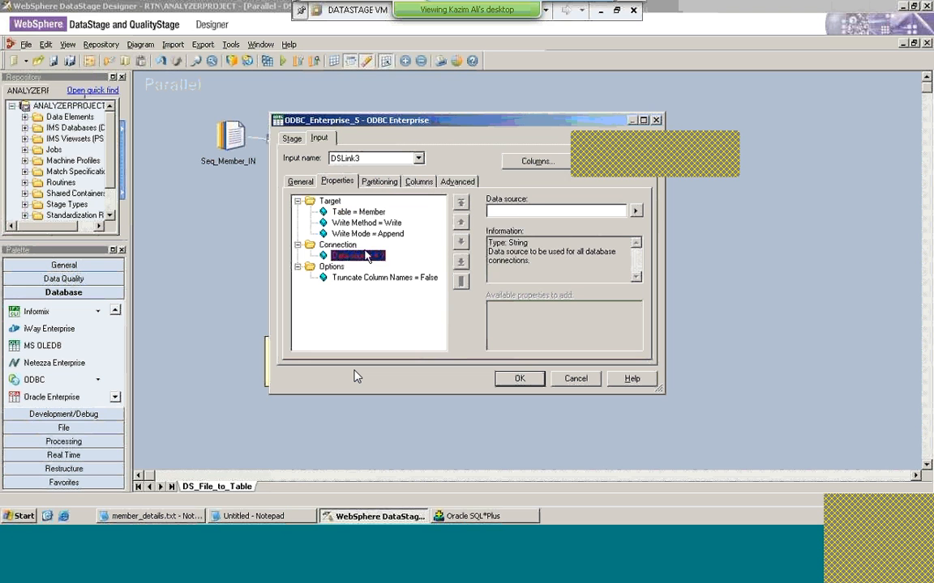
# Select the Data source property and view which connection properties can be added
pyautogui.click(636, 212)
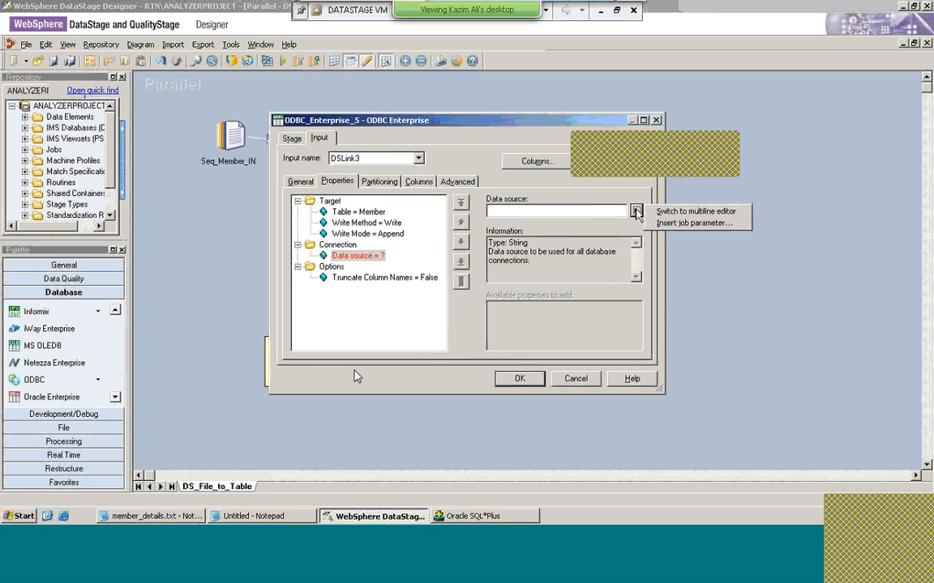
pyautogui.click(607, 209)
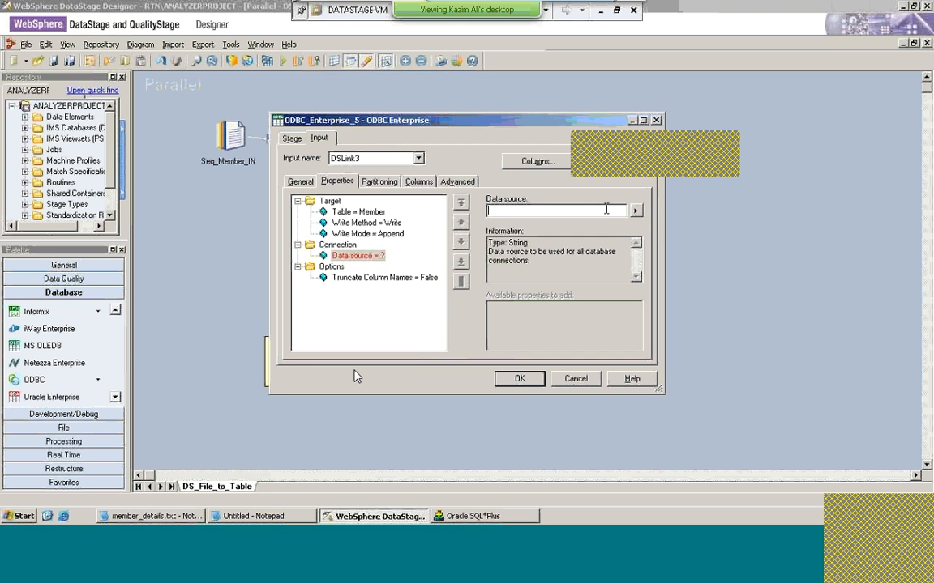
pyautogui.click(339, 247)
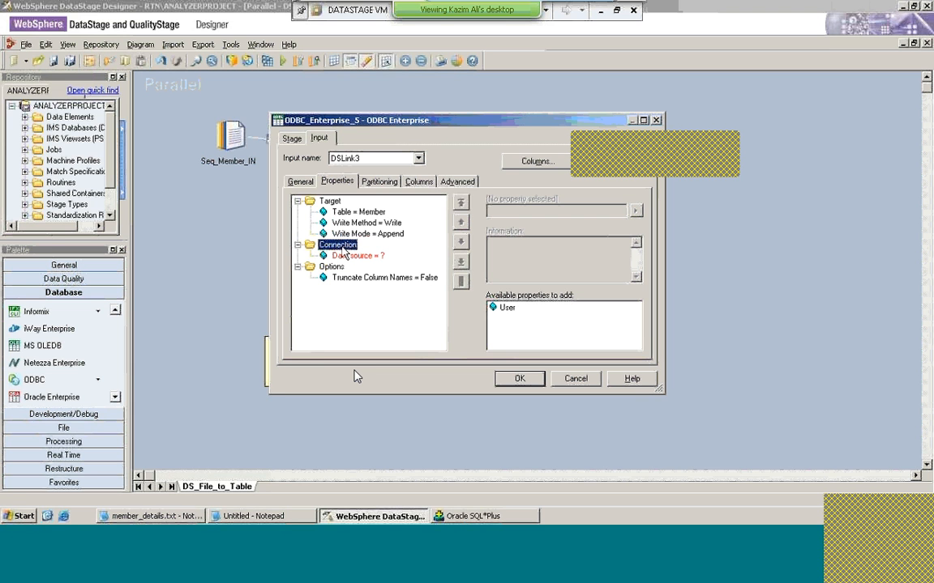
# Add the User and Password connection properties and enter the database user name and password
pyautogui.click(506, 308)
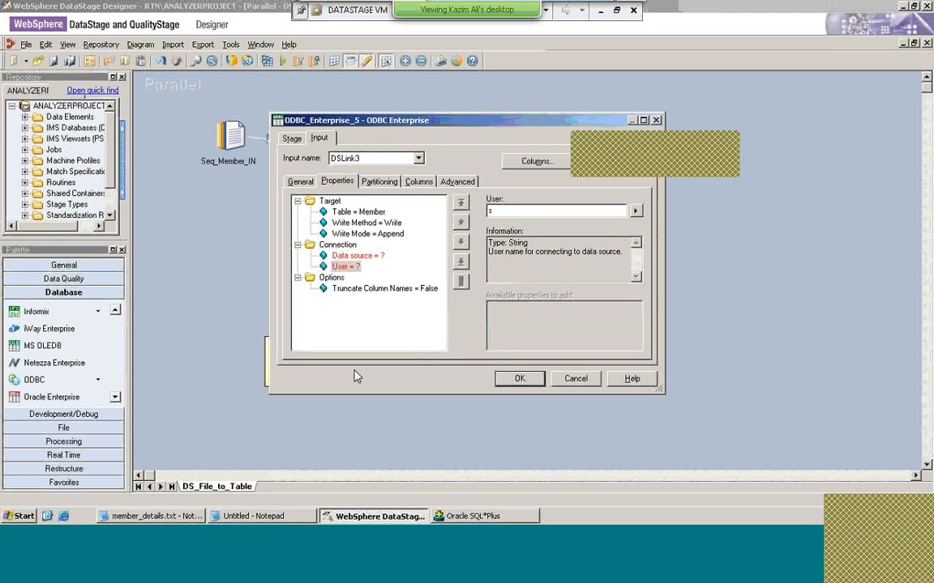
pyautogui.write('sc')
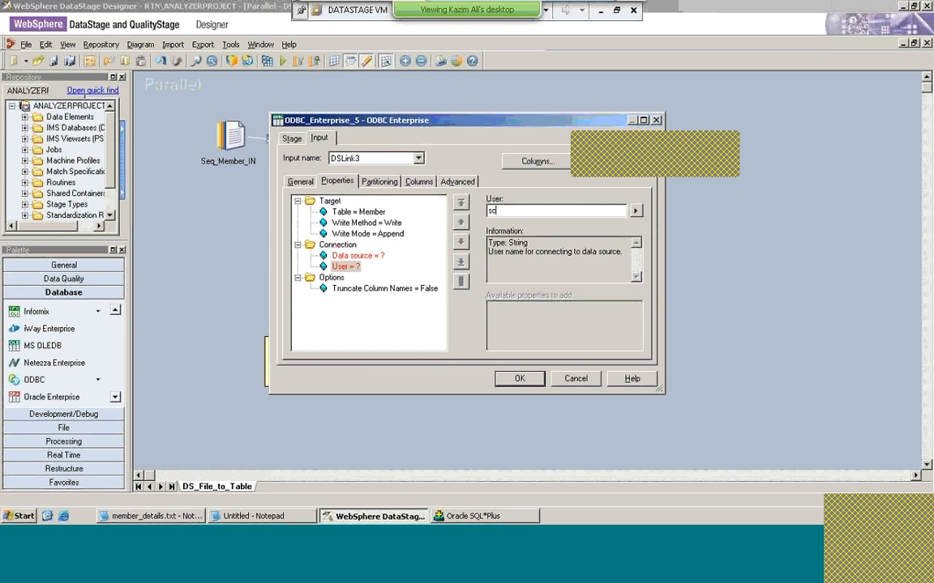
pyautogui.write('ott')
pyautogui.click(337, 245)
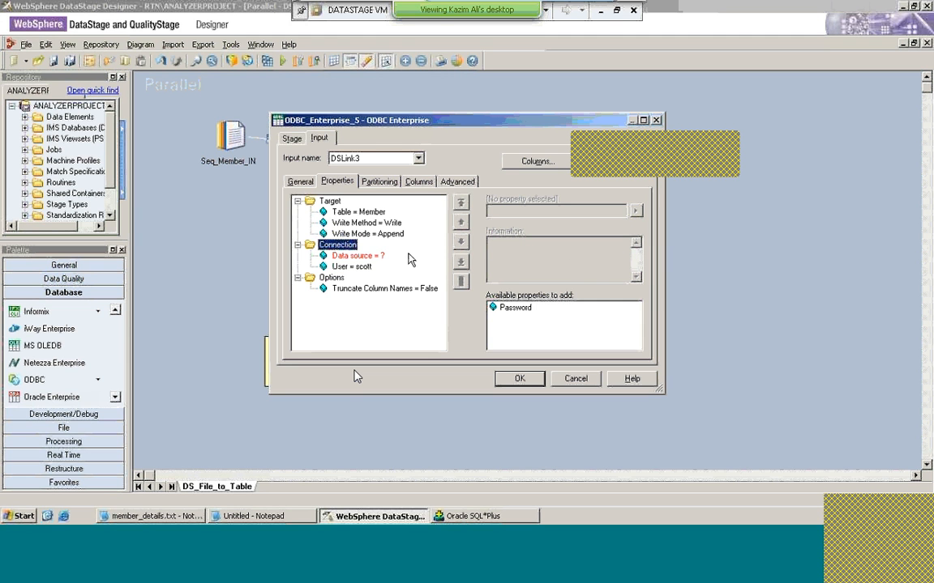
pyautogui.moveTo(511, 308); pyautogui.dragTo(512, 306)
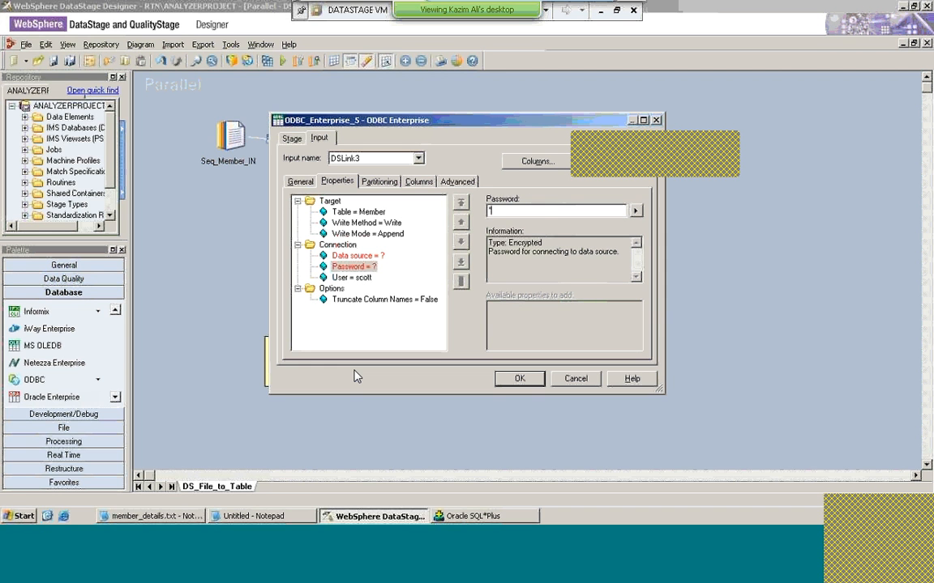
pyautogui.write('tiger')
# Enter Oracle as the ODBC target's Data source
pyautogui.click(357, 255)
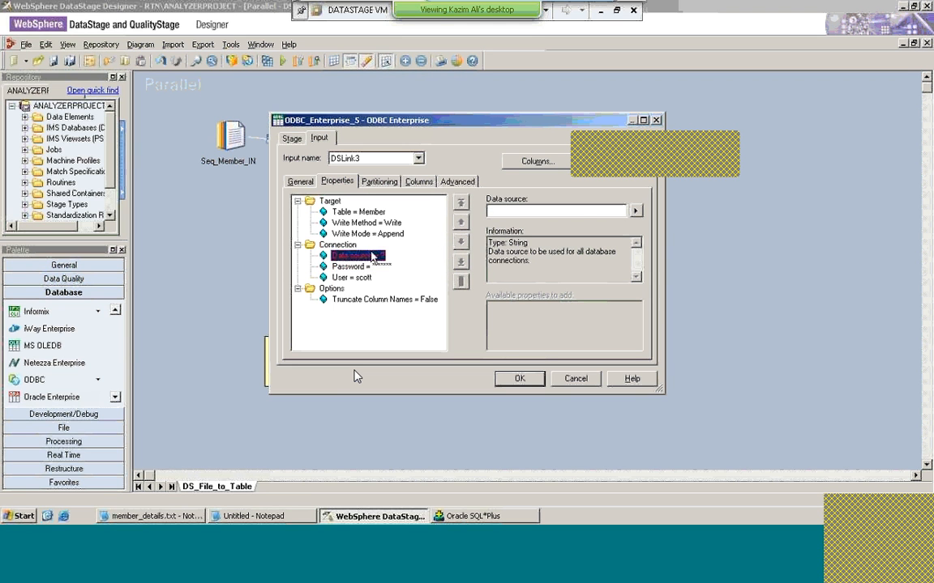
pyautogui.click(539, 213)
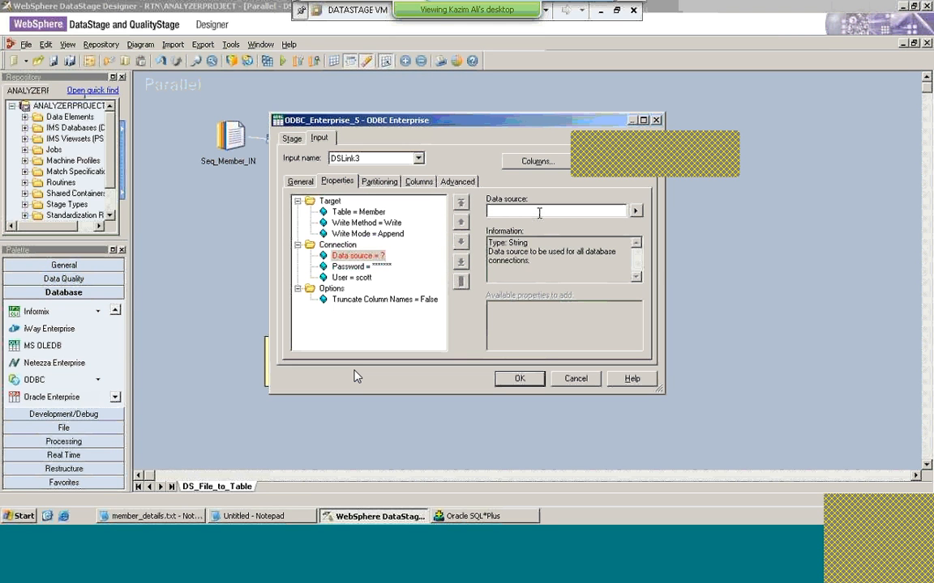
pyautogui.write('Oracle')
# Check the Memberid, Membername and Coveragedate columns, accept the ODBC stage settings, and save DS_File_to_Table
pyautogui.click(419, 182)
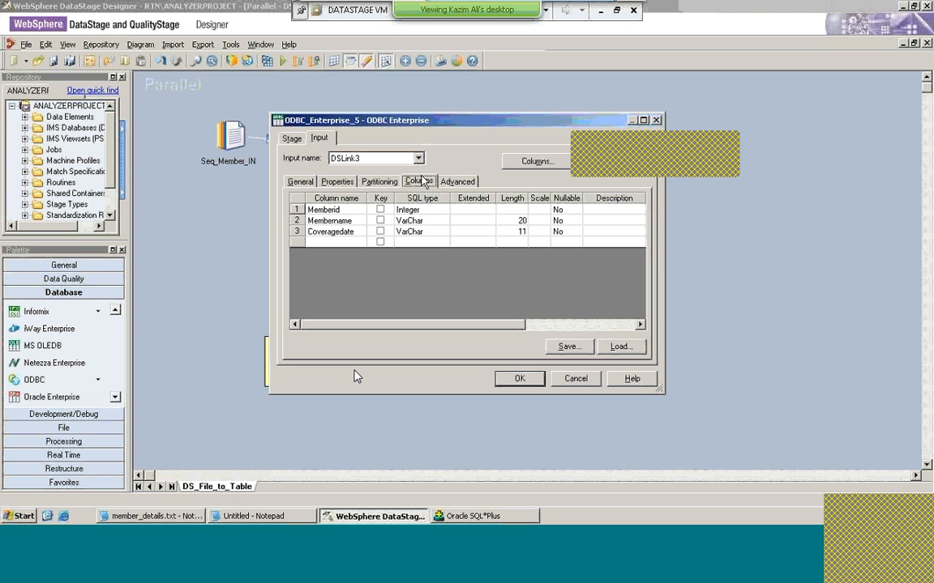
pyautogui.click(519, 379)
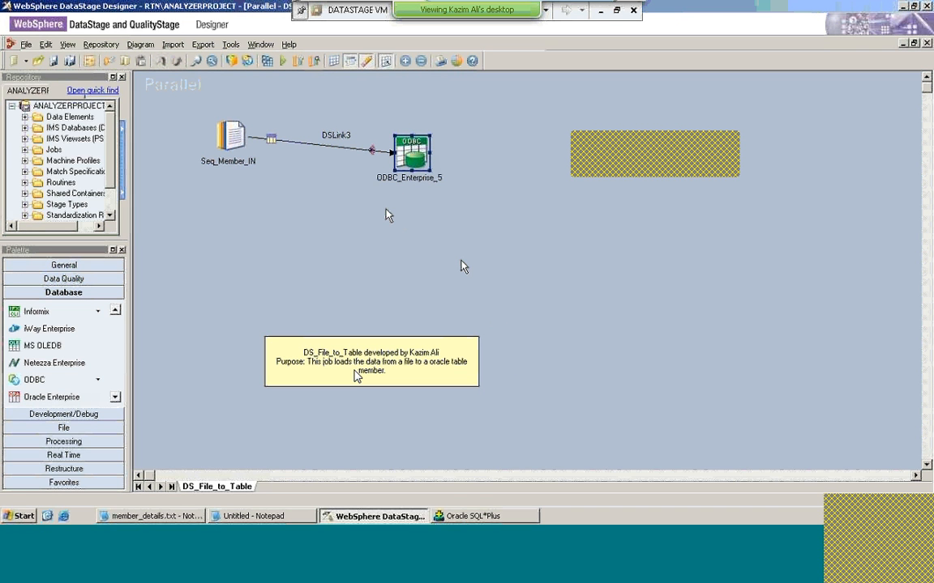
pyautogui.click(54, 61)
# Drop the member table in SQL*Plus with 'drop table member;'
pyautogui.click(454, 517)
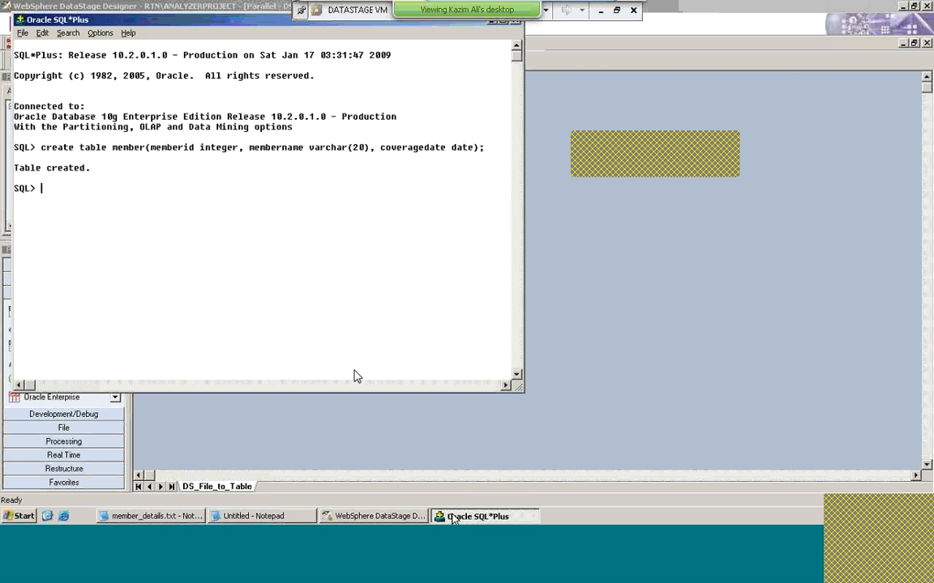
pyautogui.write('drop table member')
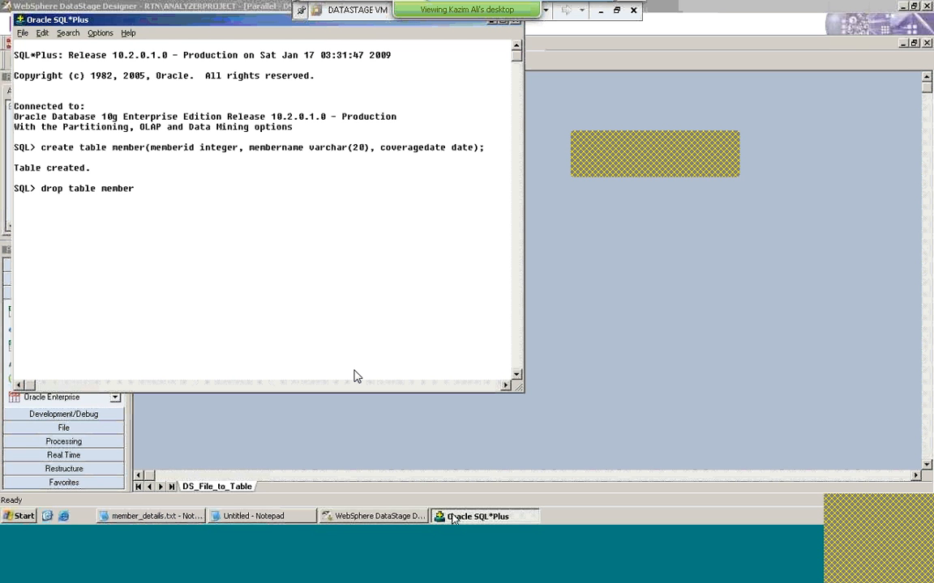
pyautogui.write(';')
pyautogui.press('Return')
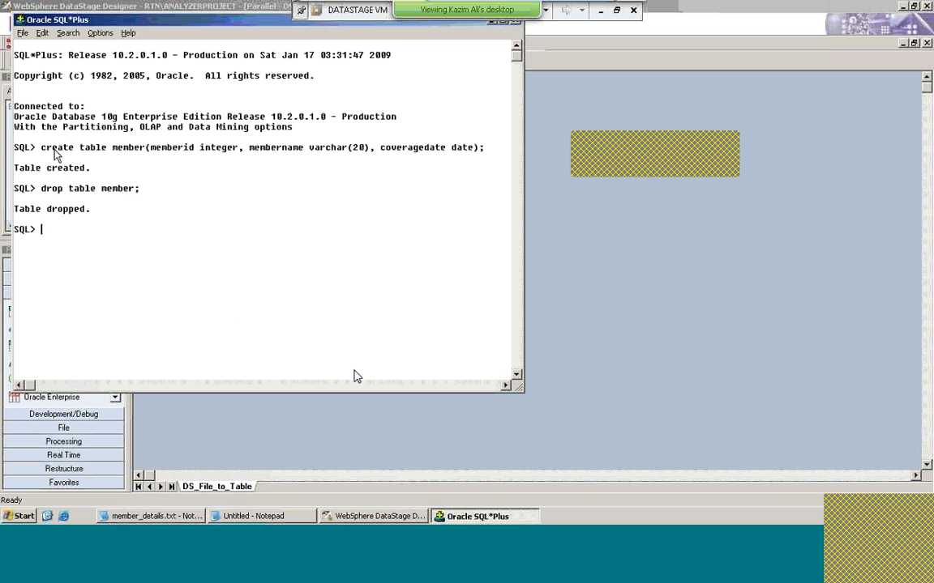
# Recreate the member table from the earlier create statement with coveragedate as varchar(11)
pyautogui.moveTo(45, 149); pyautogui.dragTo(488, 156)
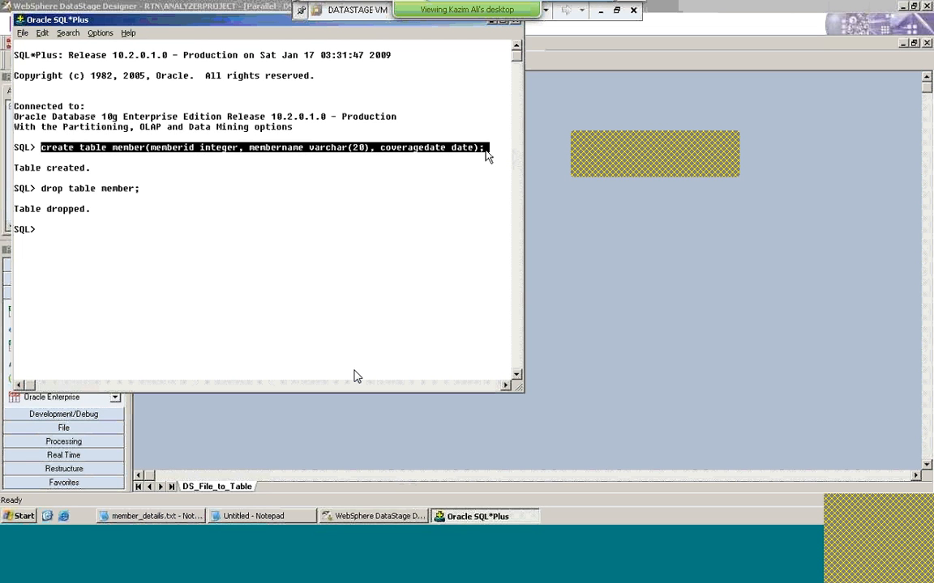
pyautogui.hotkey('ctrl', 'c')
pyautogui.hotkey('ctrl', 'v')
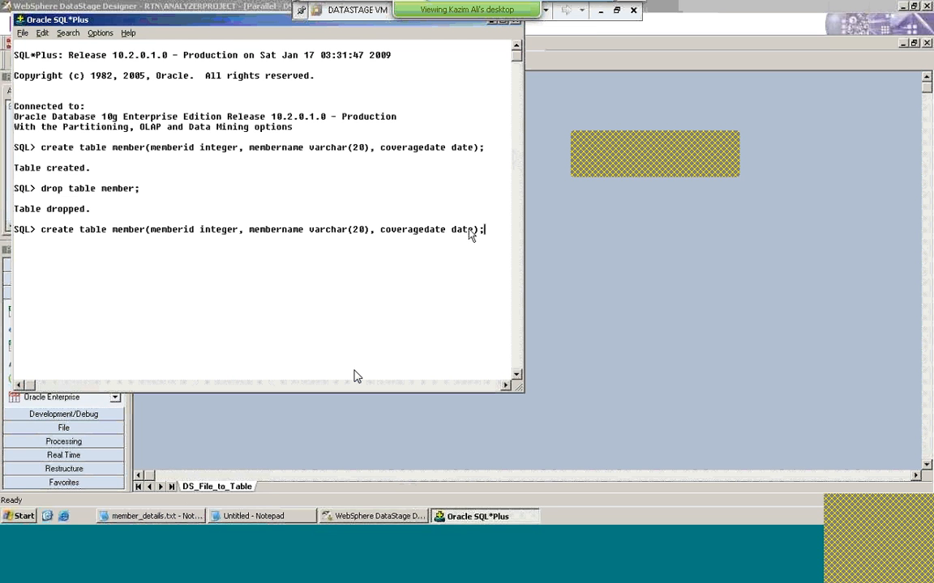
pyautogui.press('BackSpace')
pyautogui.press('BackSpace')
pyautogui.press('BackSpace')
pyautogui.press('BackSpace')
pyautogui.press('BackSpace')
pyautogui.write('varchar(11));')
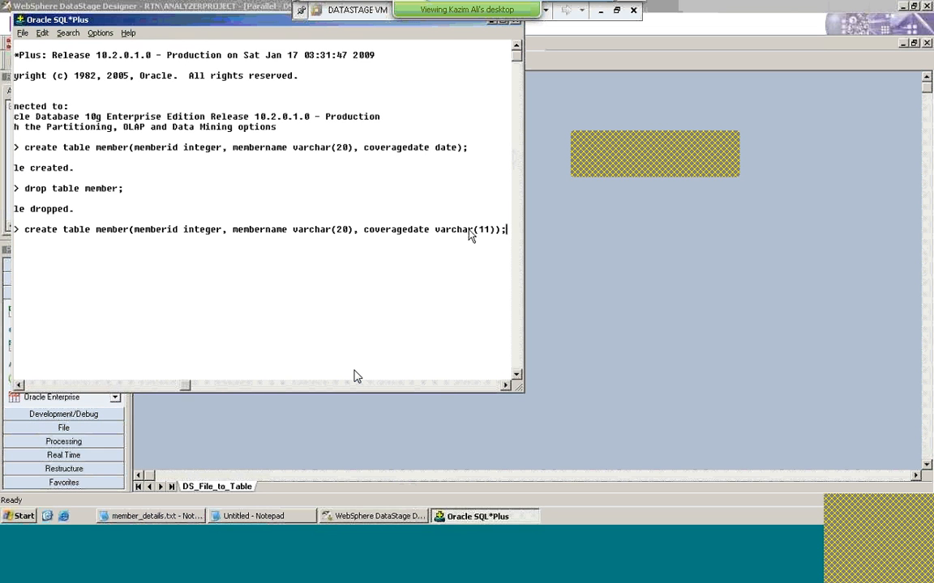
pyautogui.press('Return')
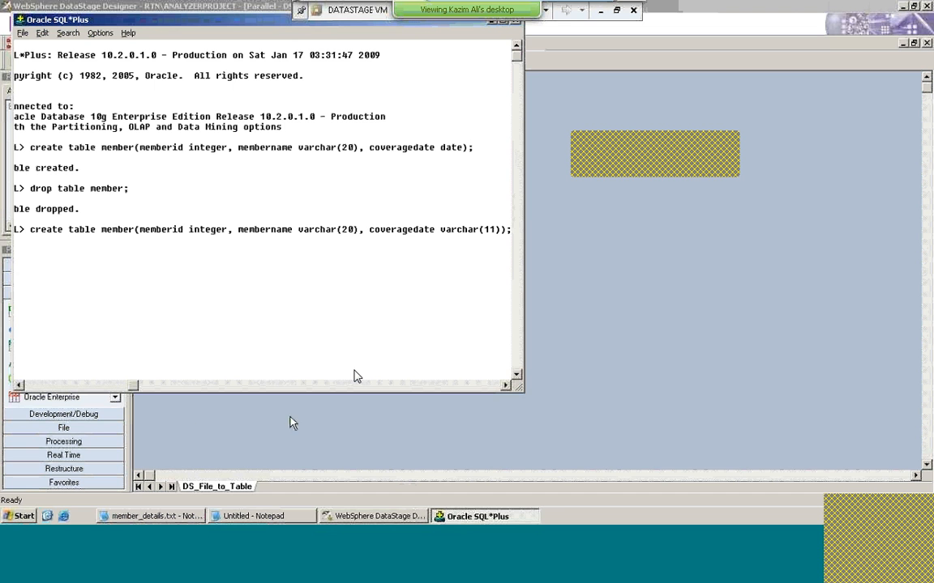
pyautogui.moveTo(140, 387); pyautogui.dragTo(16, 384)
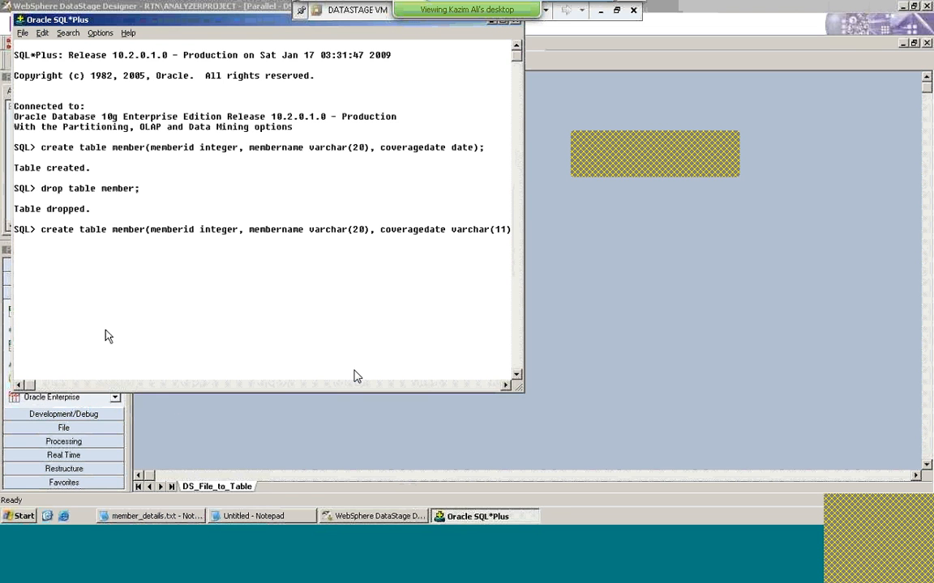
pyautogui.press('Return')
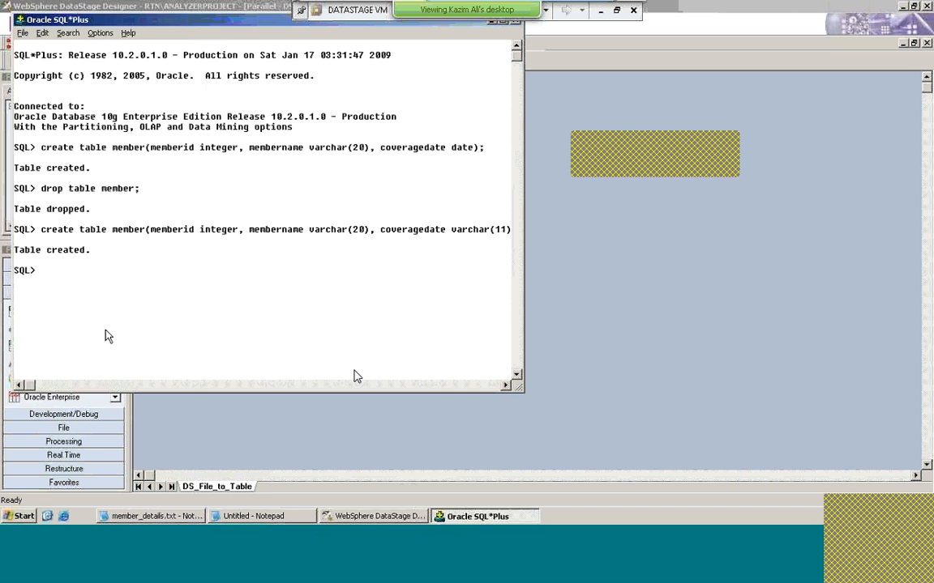
pyautogui.hotkey('alt', 'Tab')
pyautogui.hotkey('alt', 'Tab')
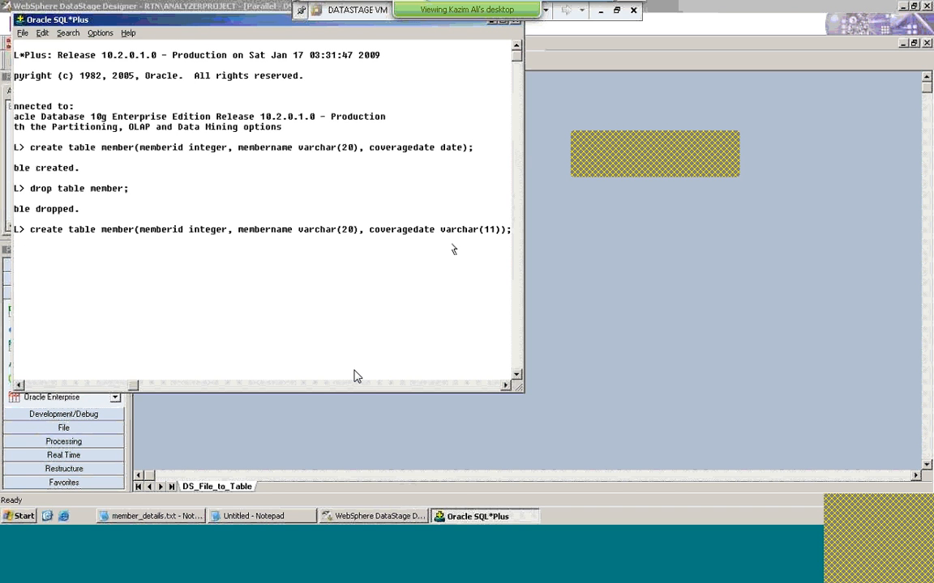
pyautogui.hotkey('alt', 'Tab')
pyautogui.hotkey('alt', 'Tab')
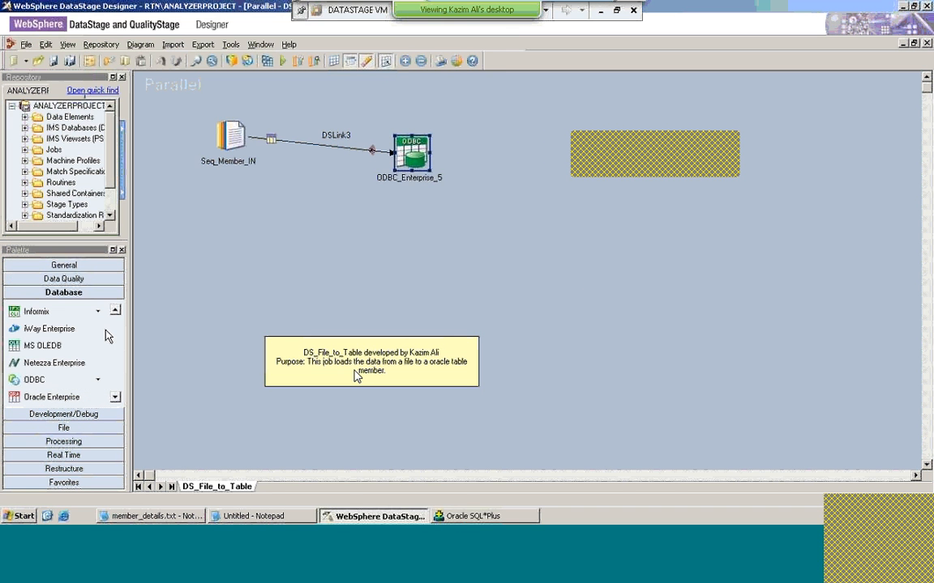
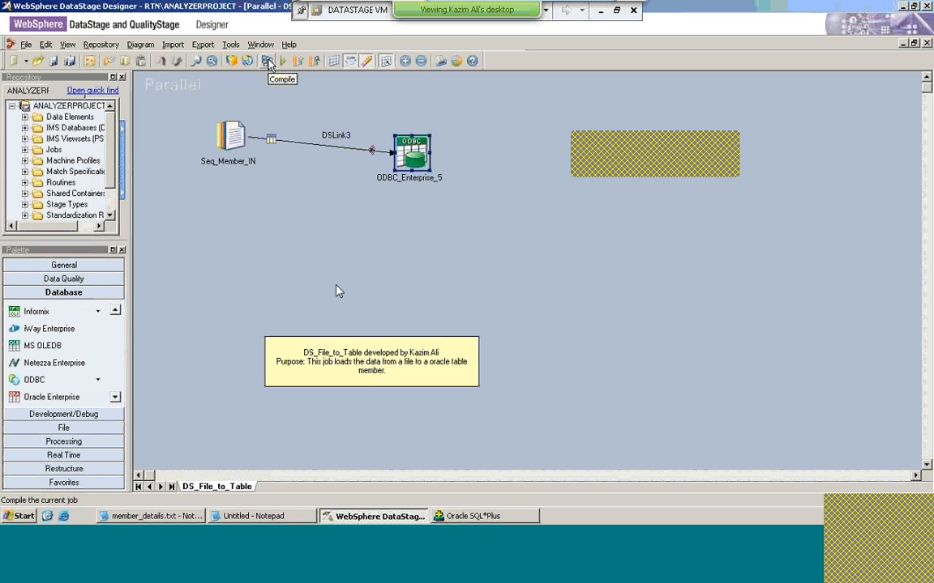
# Compile DS_File_to_Table without errors and run it, loading 3 rows into ODBC_Enterprise_5
pyautogui.click(268, 62)
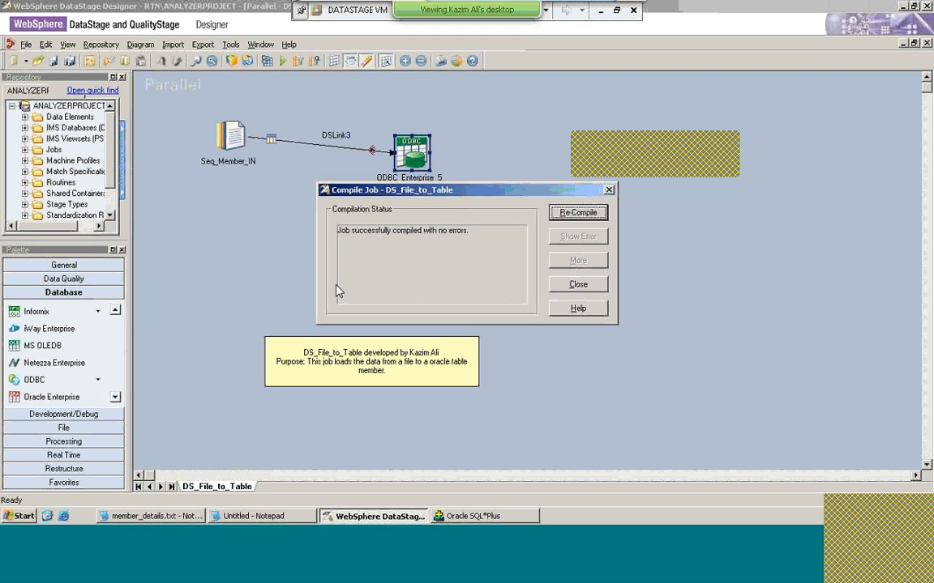
pyautogui.click(577, 286)
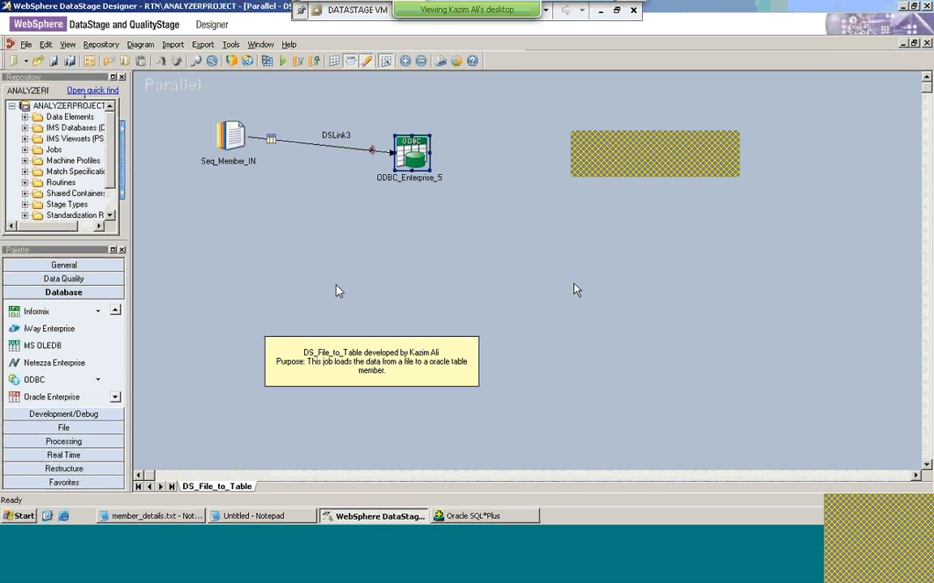
pyautogui.click(284, 64)
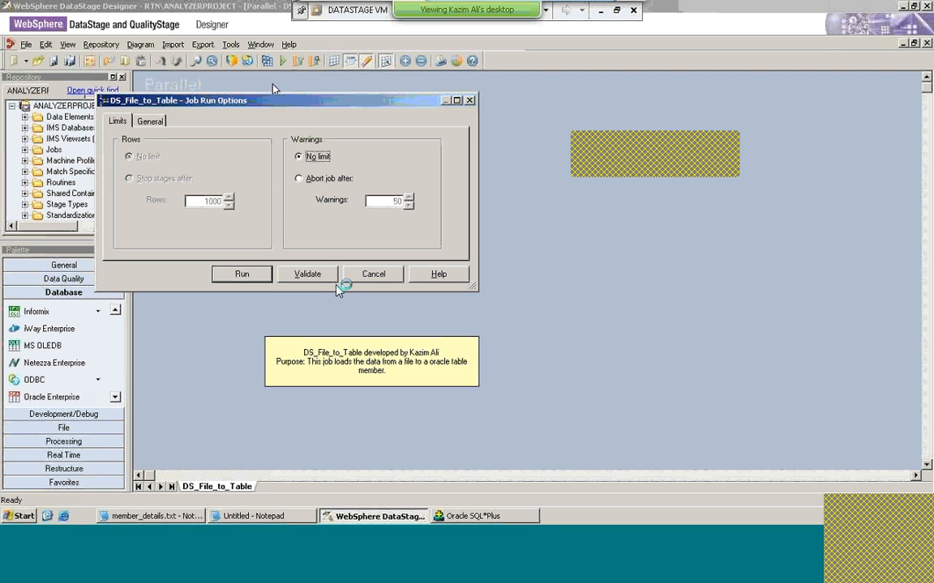
pyautogui.click(241, 276)
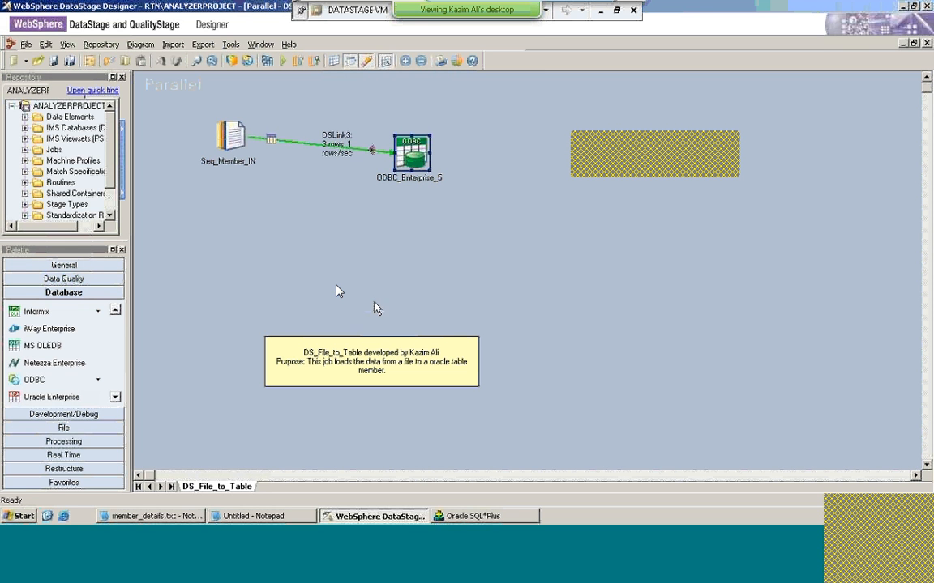
pyautogui.click(231, 45)
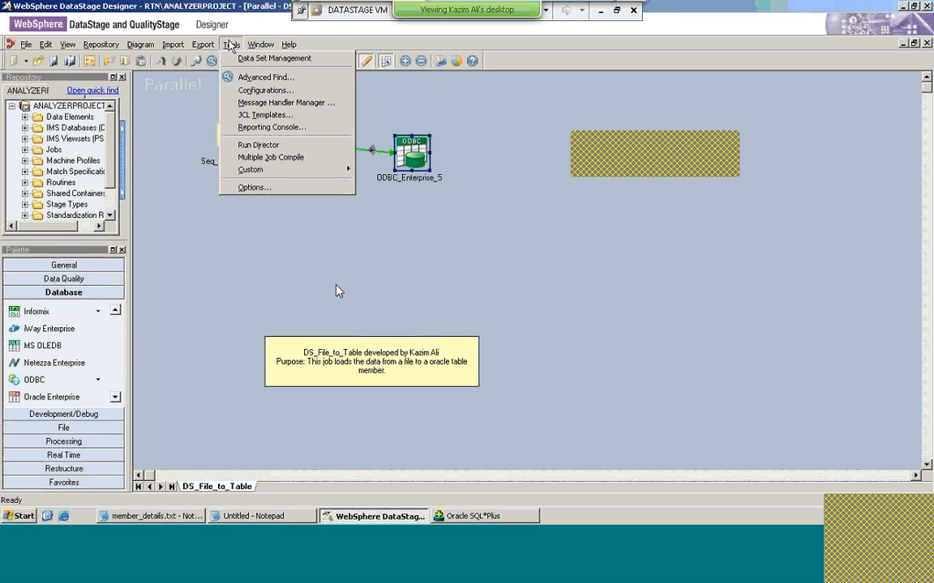
# Launch DataStage Director and count the member table rows with 'select count(*) from member;'
pyautogui.click(259, 145)
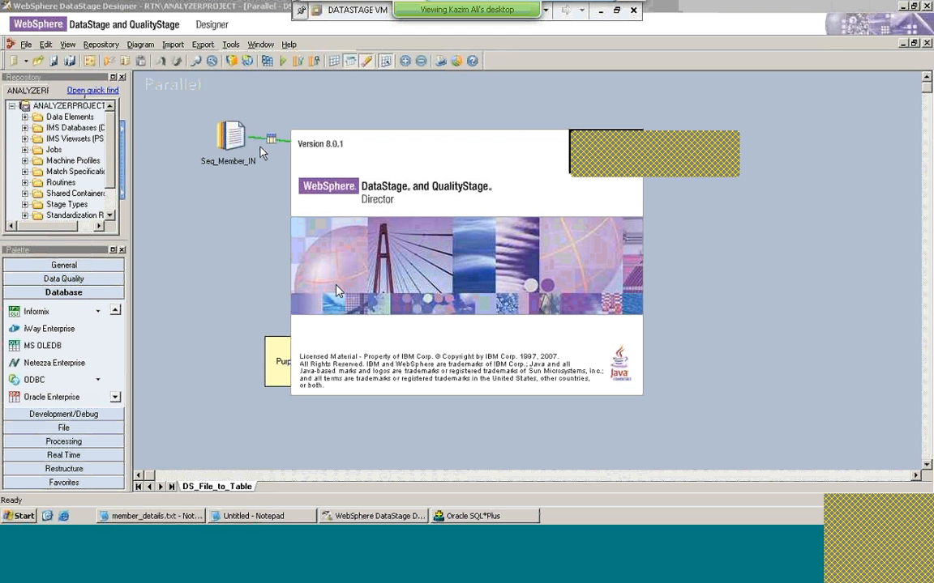
pyautogui.click(476, 516)
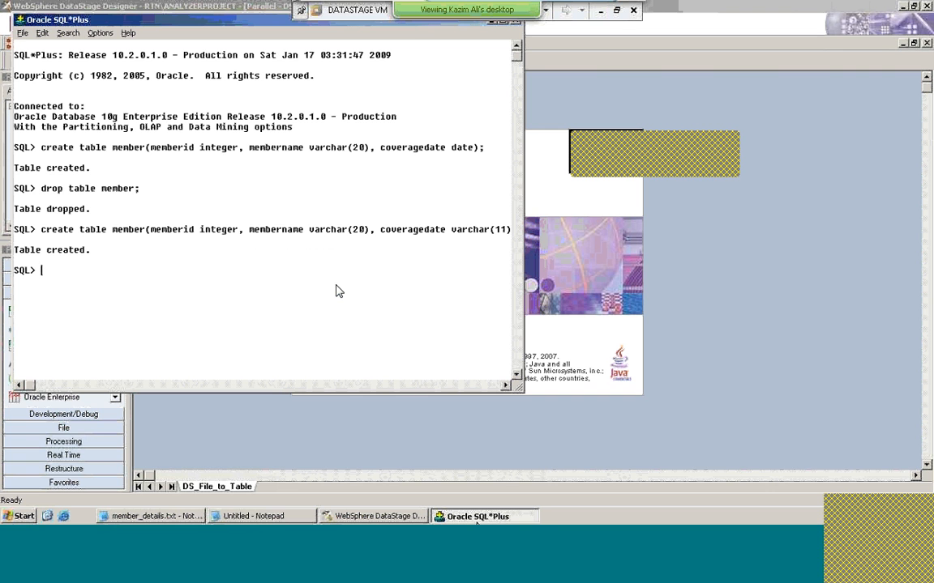
pyautogui.write('selec')
pyautogui.press('BackSpace')
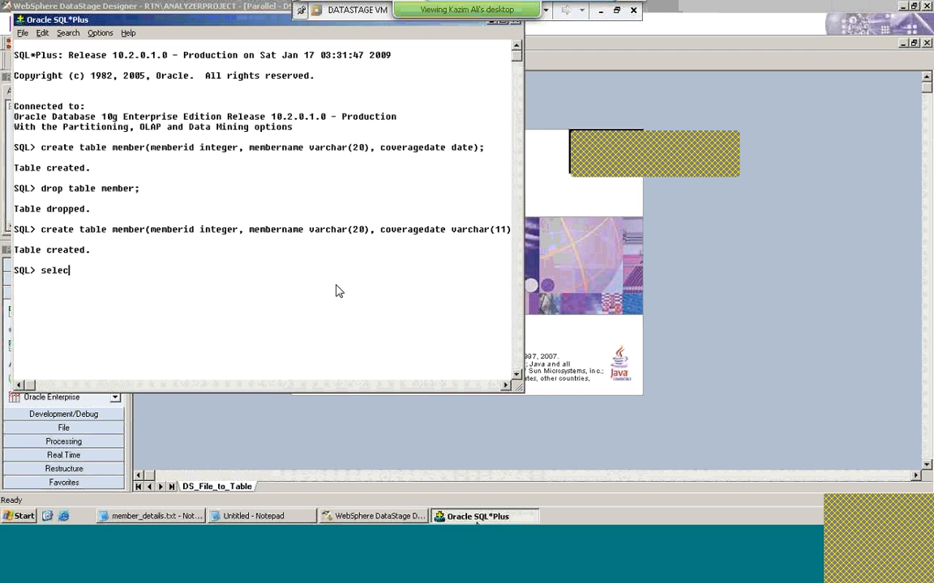
pyautogui.write('t count(*) from member')
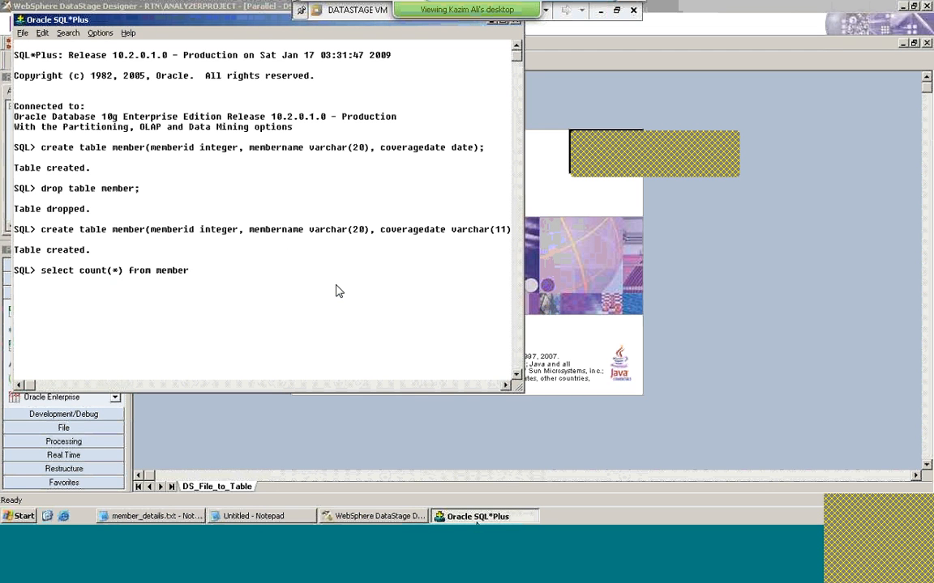
pyautogui.write(';')
pyautogui.press('Return')
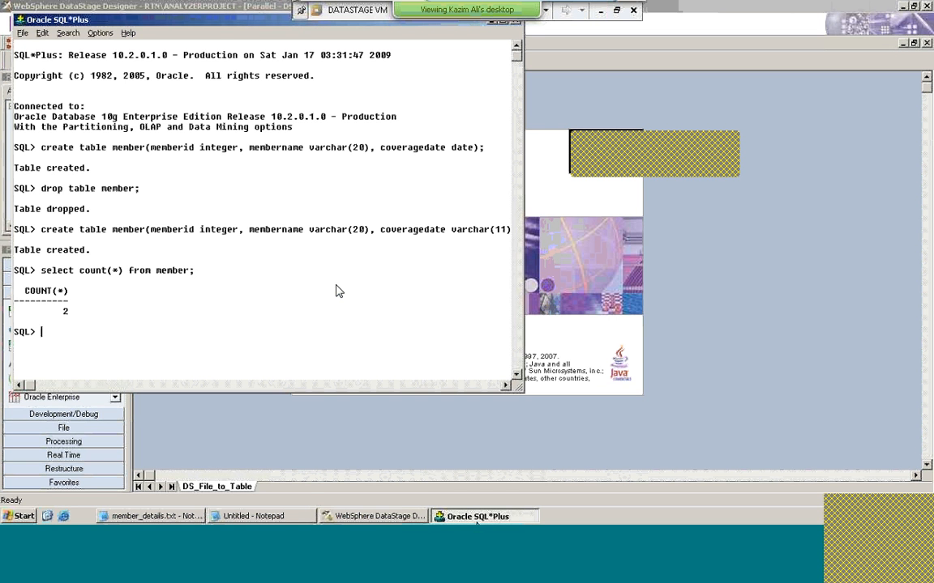
# List all member table rows with 'select * from member;', showing the 2 loaded rows
pyautogui.write('select * from mmember')
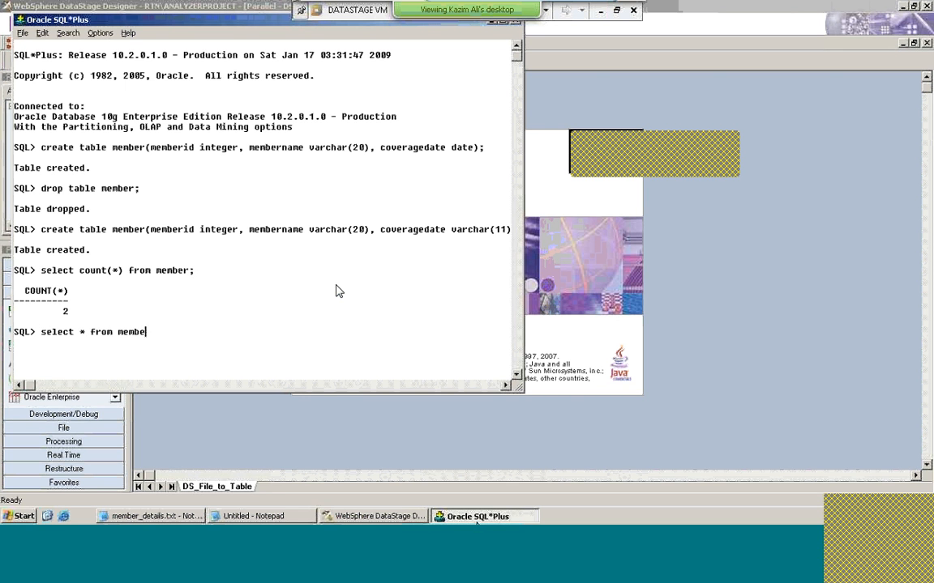
pyautogui.press('Return')
pyautogui.press('Return')
pyautogui.write('select * from member;')
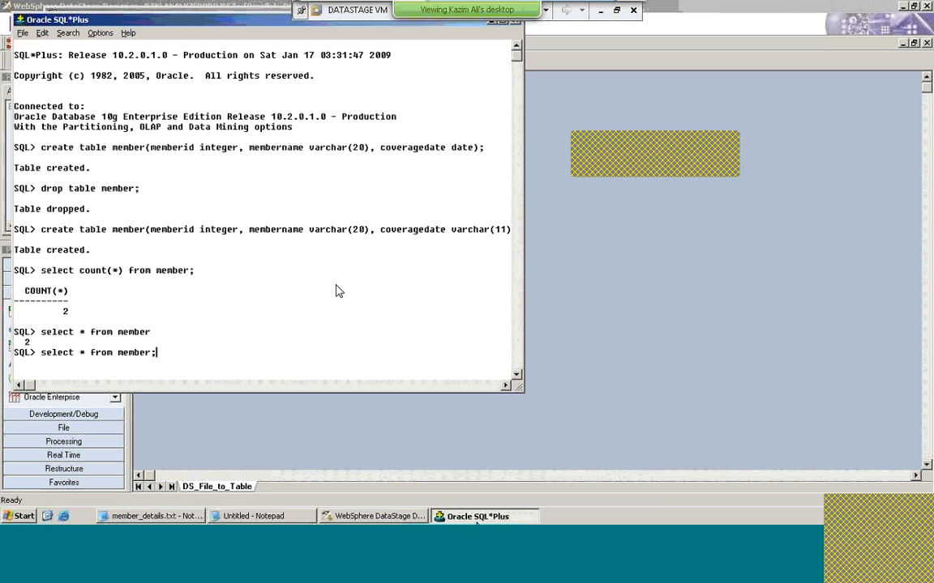
pyautogui.press('Return')
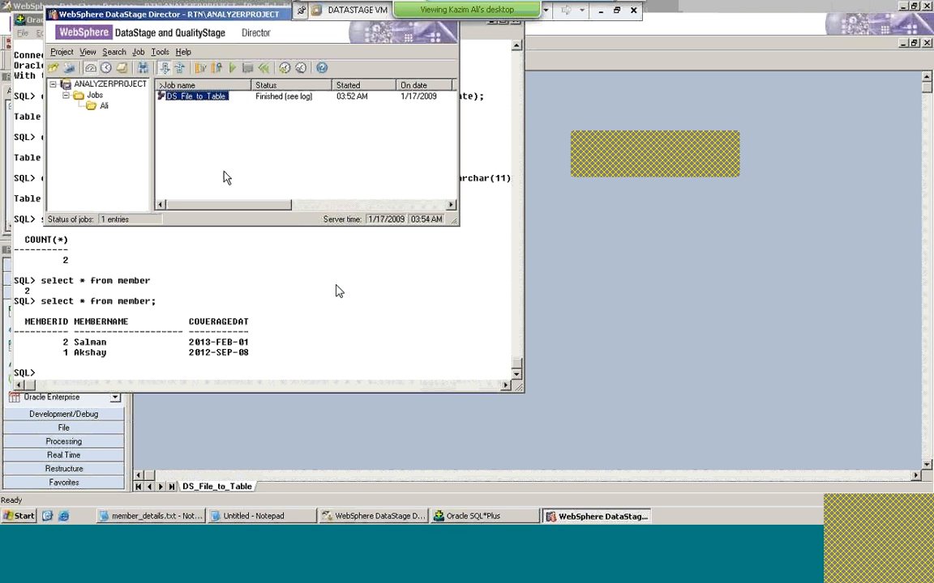
pyautogui.click(406, 359)
pyautogui.hotkey('alt', 'Tab')
pyautogui.hotkey('alt', 'Tab')
pyautogui.hotkey('alt', 'Tab')
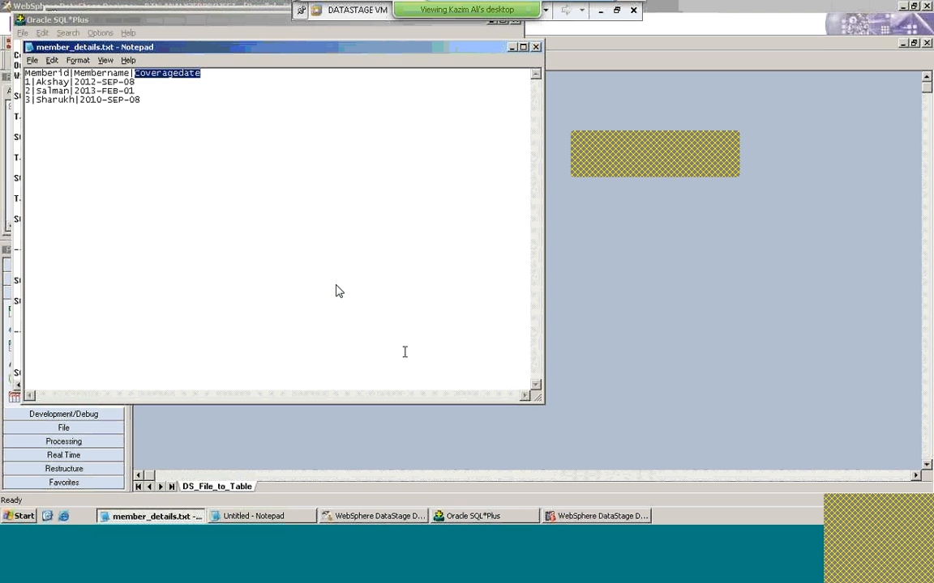
pyautogui.click(146, 98)
pyautogui.hotkey('shift', 'Left')
pyautogui.hotkey('shift', 'Left')
pyautogui.hotkey('shift', 'Left')
pyautogui.hotkey('shift', 'Left')
pyautogui.hotkey('shift', 'Left')
pyautogui.hotkey('shift', 'Left')
pyautogui.hotkey('shift', 'Left')
pyautogui.hotkey('shift', 'Left')
pyautogui.hotkey('shift', 'Left')
pyautogui.hotkey('shift', 'Left')
pyautogui.hotkey('shift', 'Left')
pyautogui.hotkey('shift', 'Left')
pyautogui.hotkey('shift', 'Left')
pyautogui.hotkey('shift', 'Left')
pyautogui.hotkey('shift', 'Left')
pyautogui.hotkey('shift', 'Left')
pyautogui.hotkey('shift', 'Left')
pyautogui.hotkey('shift', 'Left')
pyautogui.hotkey('shift', 'Left')
pyautogui.hotkey('shift', 'Left')
pyautogui.hotkey('shift', 'Left')
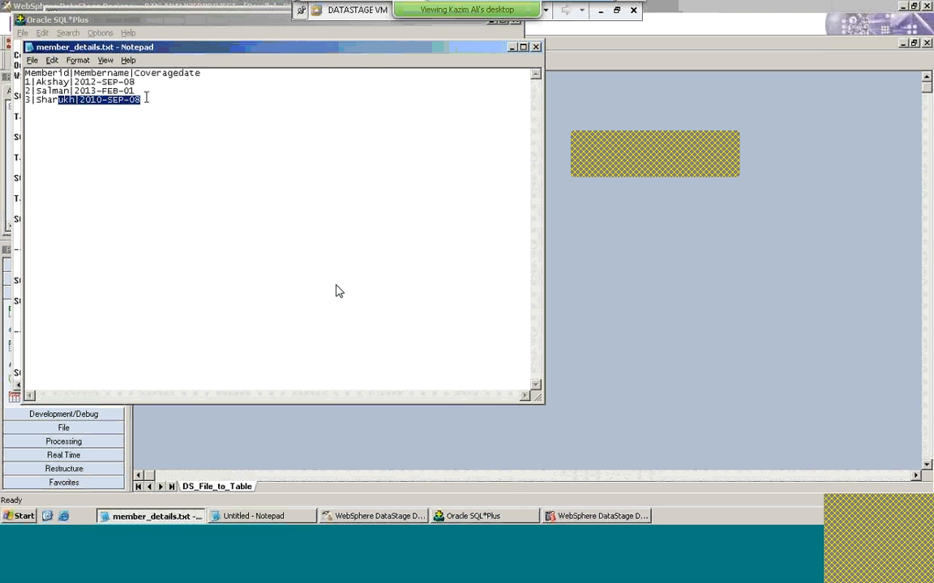
pyautogui.hotkey('alt', 'Tab')
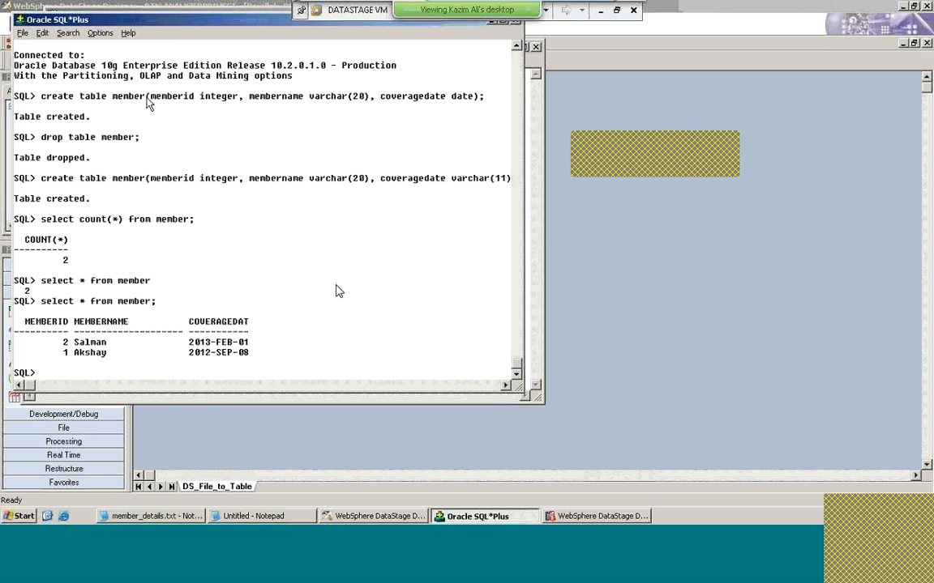
pyautogui.hotkey('alt', 'Tab')
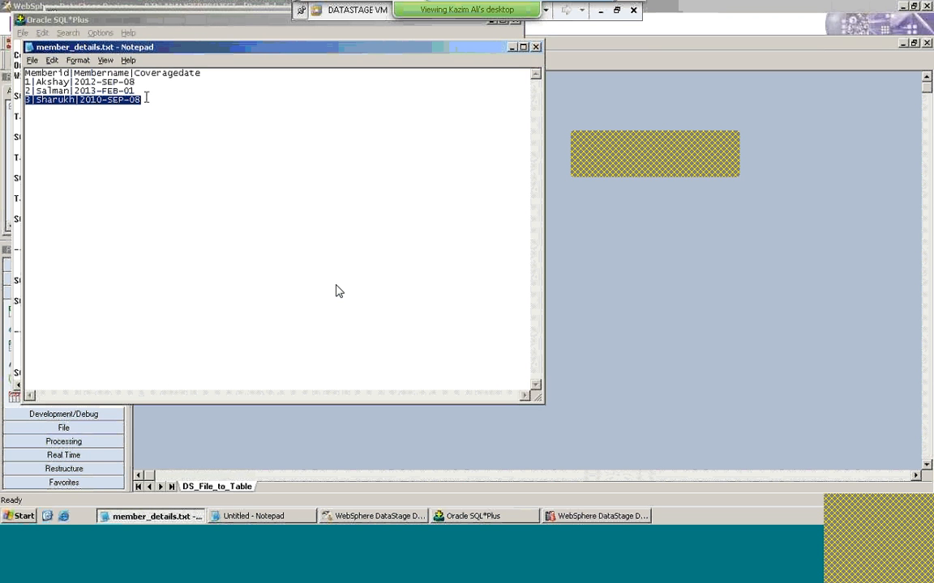
pyautogui.hotkey('alt', 'Tab')
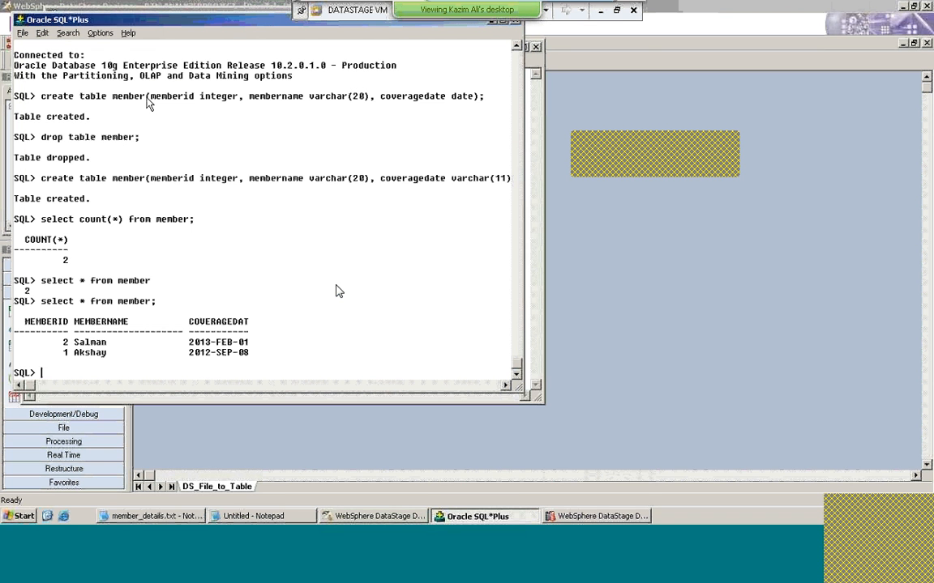
pyautogui.hotkey('alt', 'Tab', 'Tab')
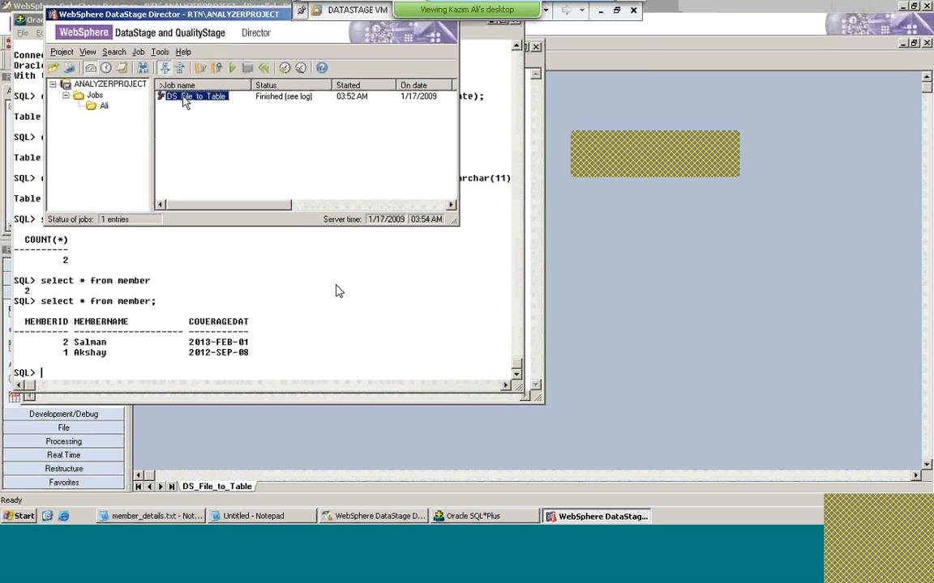
# Open the DS_File_to_Table job log in Director and maximize the Director window
pyautogui.rightClick(185, 100)
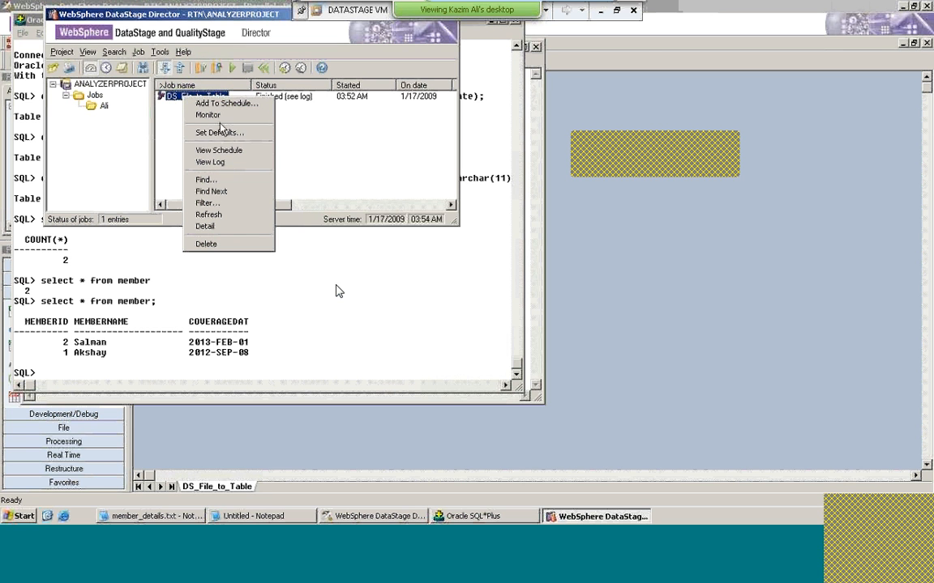
pyautogui.click(229, 165)
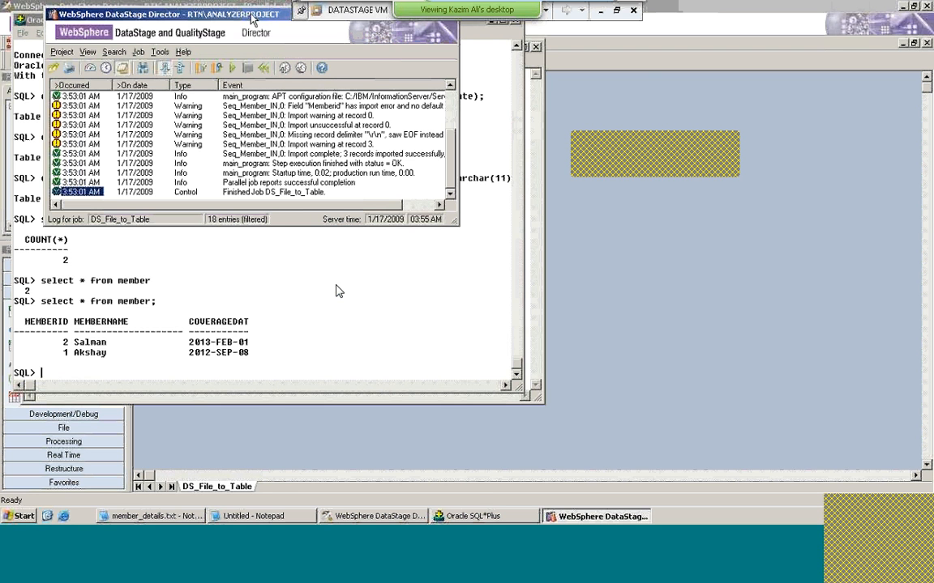
pyautogui.moveTo(250, 14); pyautogui.dragTo(204, 6)
pyautogui.doubleClick(252, 14)
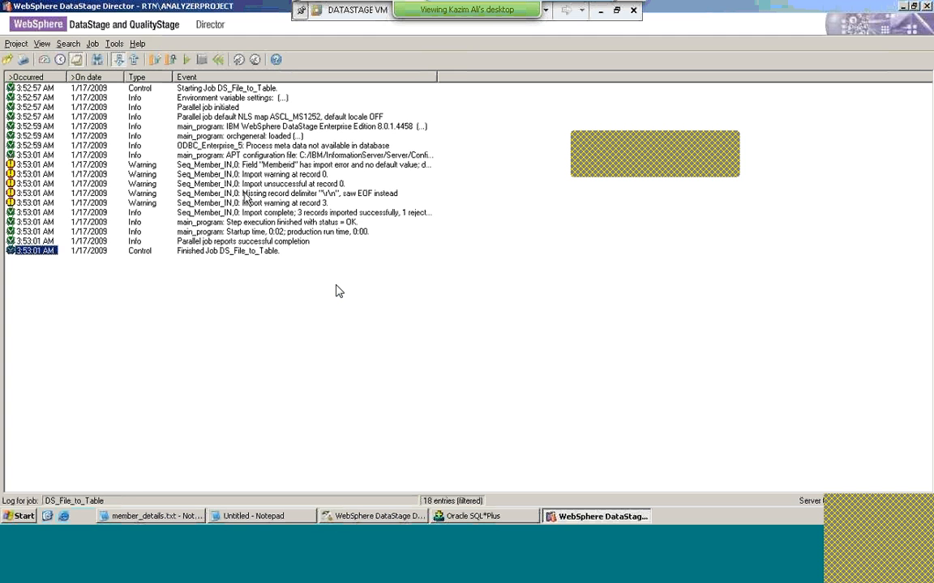
# Select the missing record delimiter warning, compare it with member_details.txt, and return to Designer
pyautogui.click(275, 193)
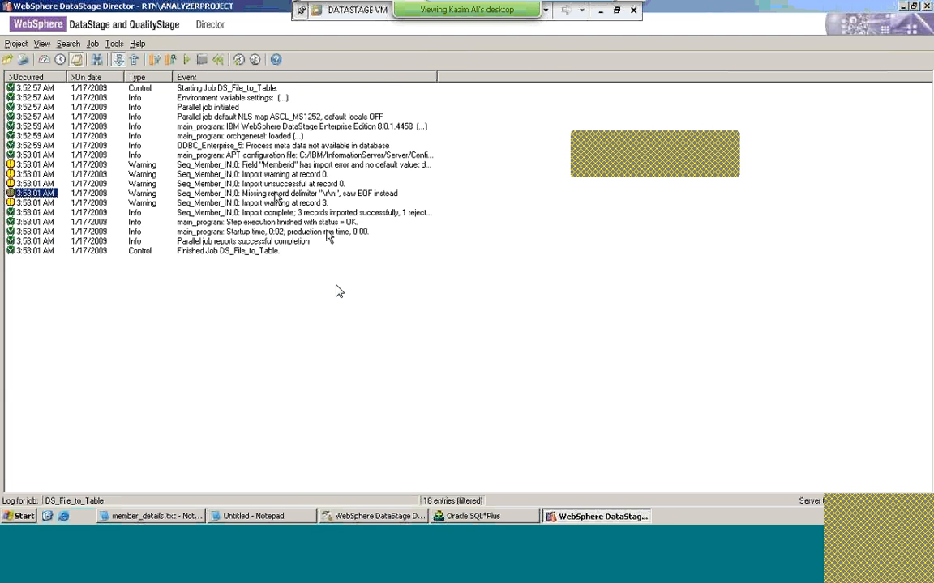
pyautogui.hotkey('alt', 'Tab')
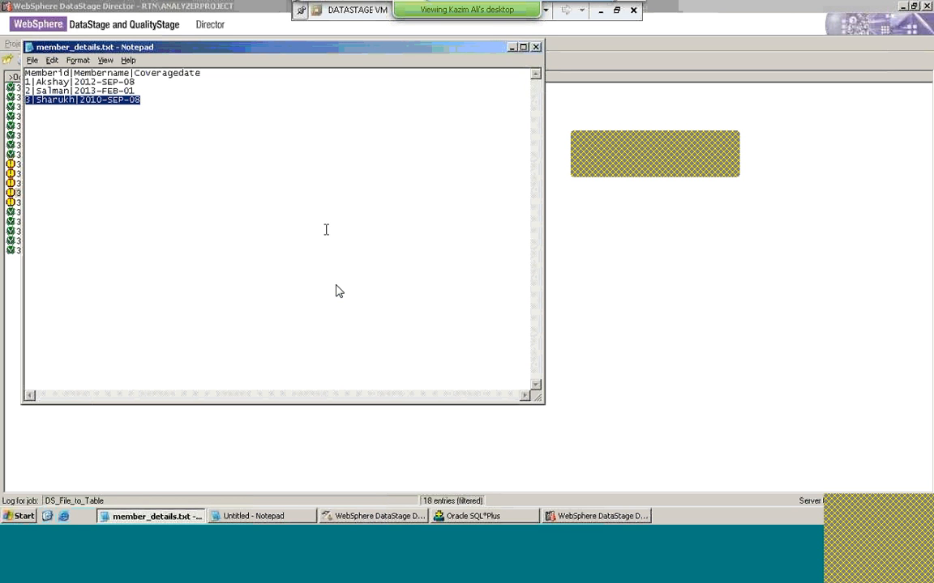
pyautogui.hotkey('alt', 'Tab')
pyautogui.hotkey('alt', 'Tab')
pyautogui.hotkey('alt', 'Tab')
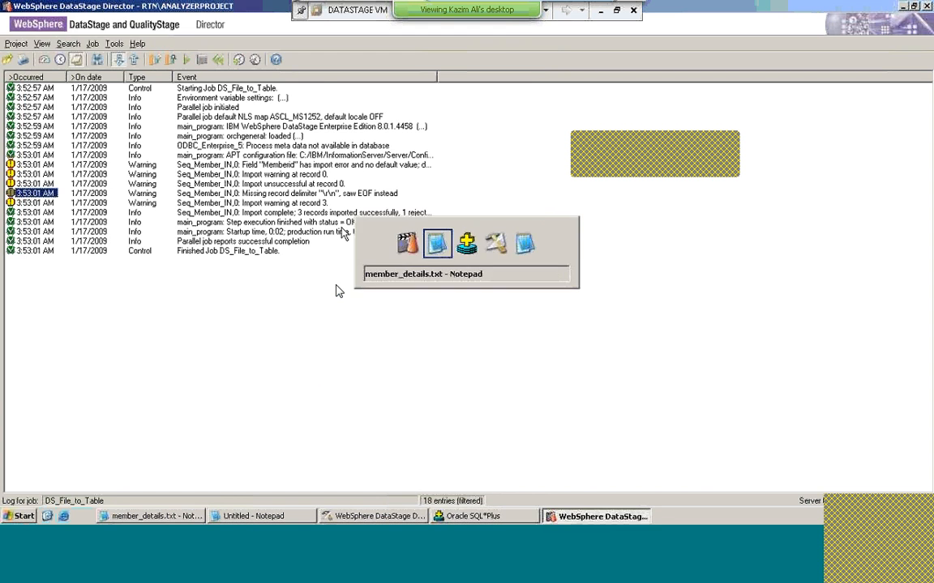
pyautogui.hotkey('alt', 'Tab')
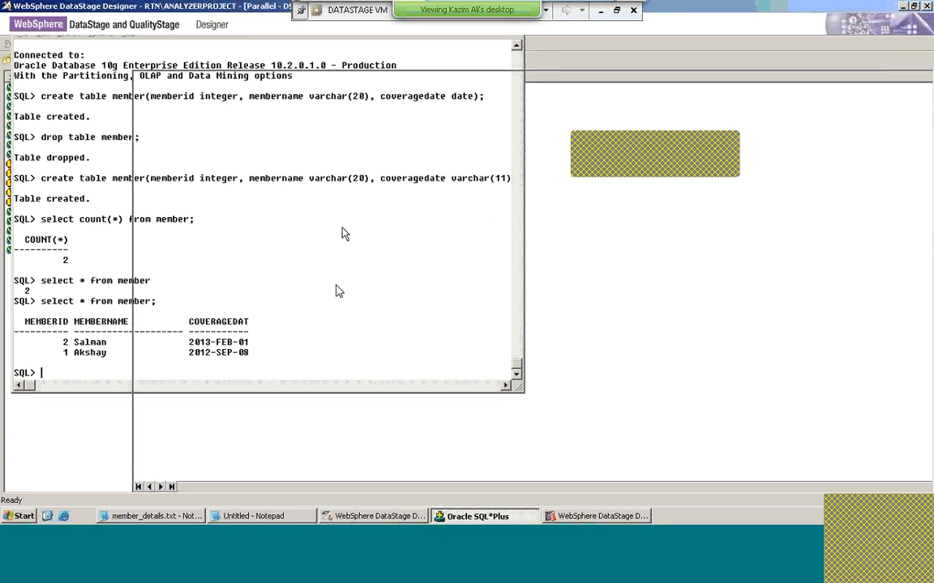
pyautogui.hotkey('alt', 'Tab')
pyautogui.hotkey('alt', 'Tab')
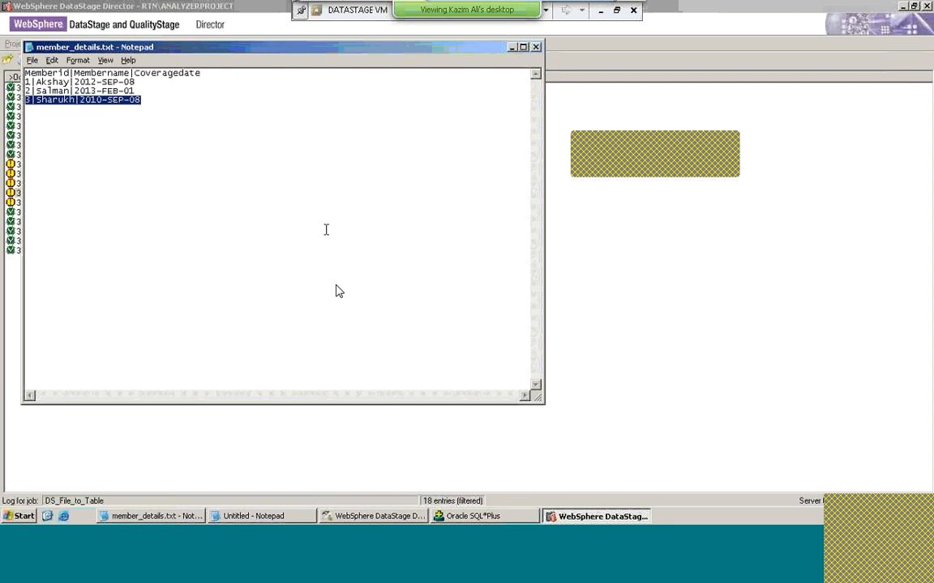
pyautogui.hotkey('alt', 'Tab')
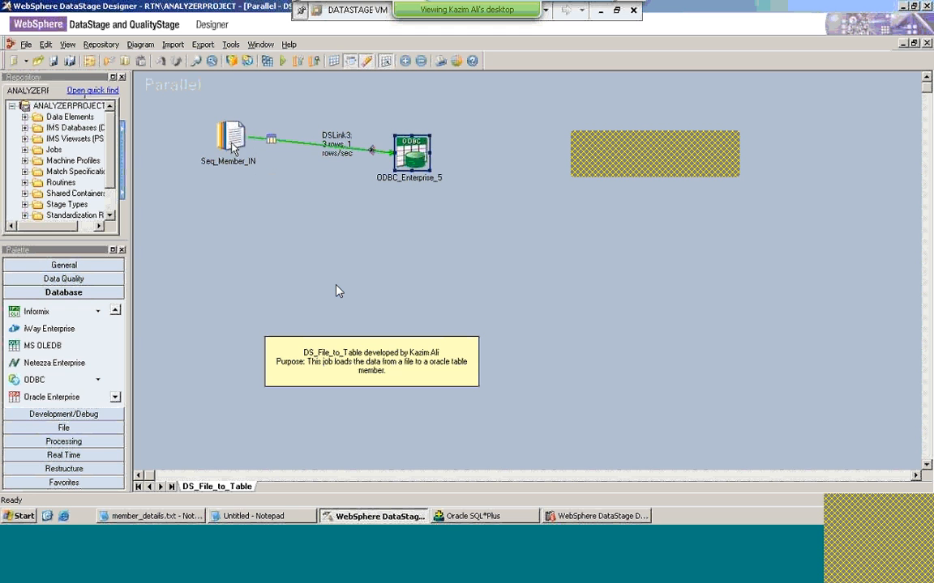
# Set First Line is Column Names to True on the Seq_Member_IN source stage
pyautogui.click(232, 139)
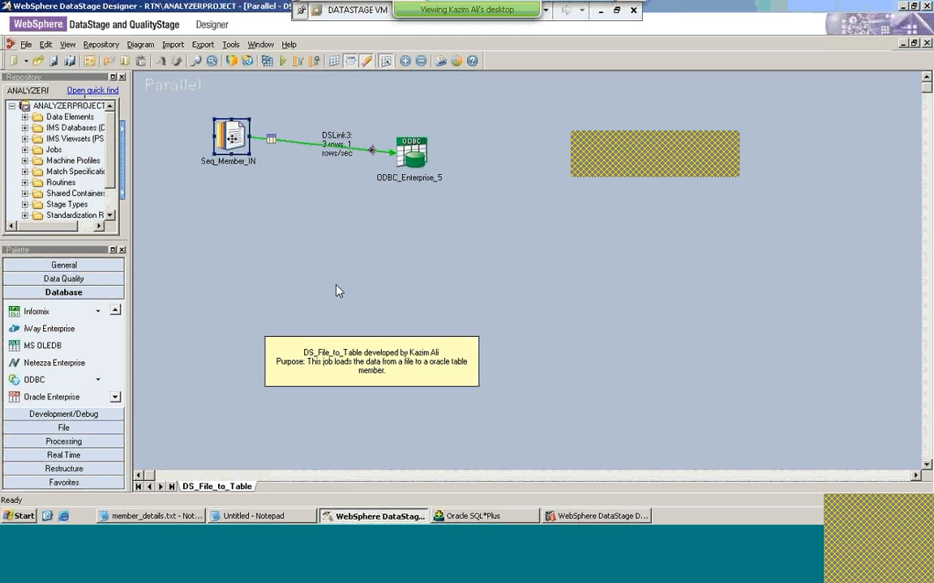
pyautogui.click(232, 139)
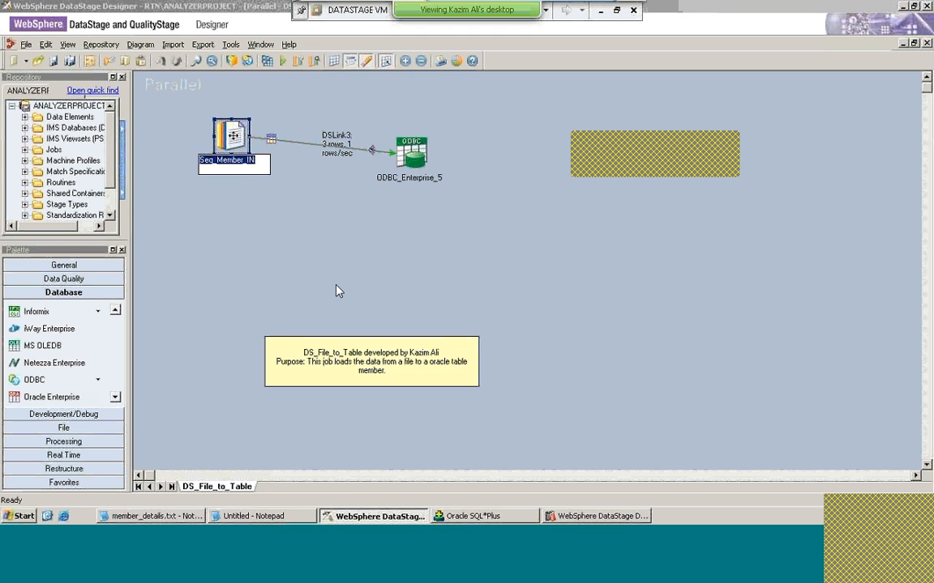
pyautogui.click(288, 248)
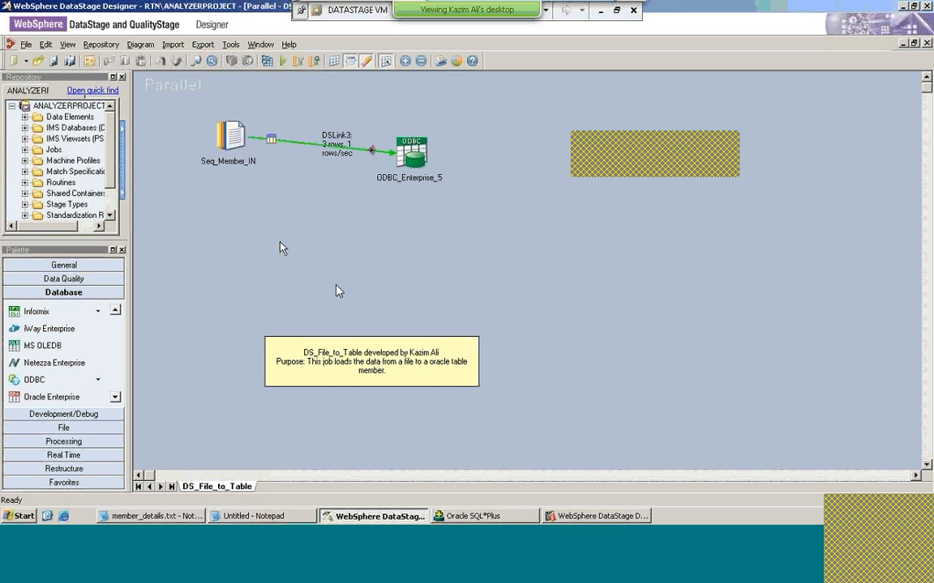
pyautogui.doubleClick(231, 138)
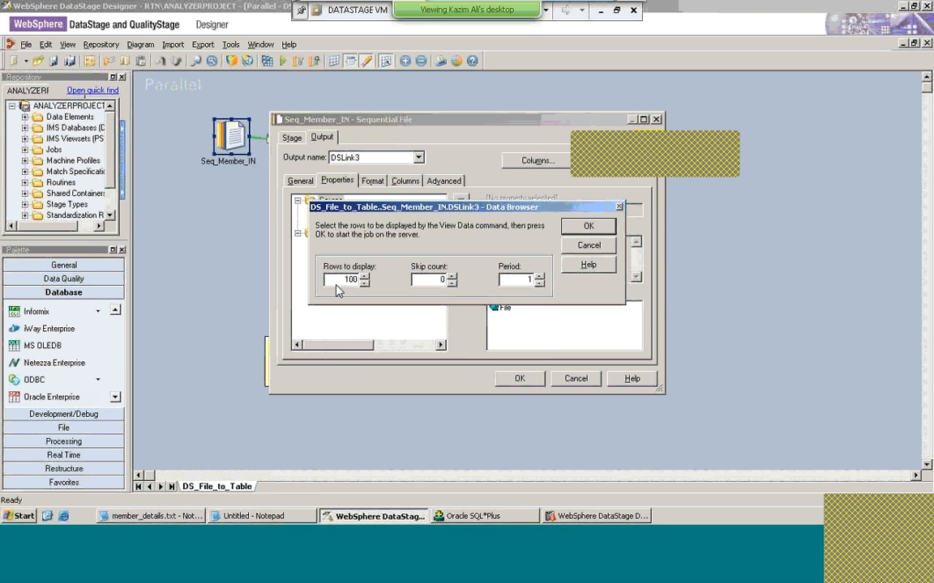
pyautogui.click(586, 247)
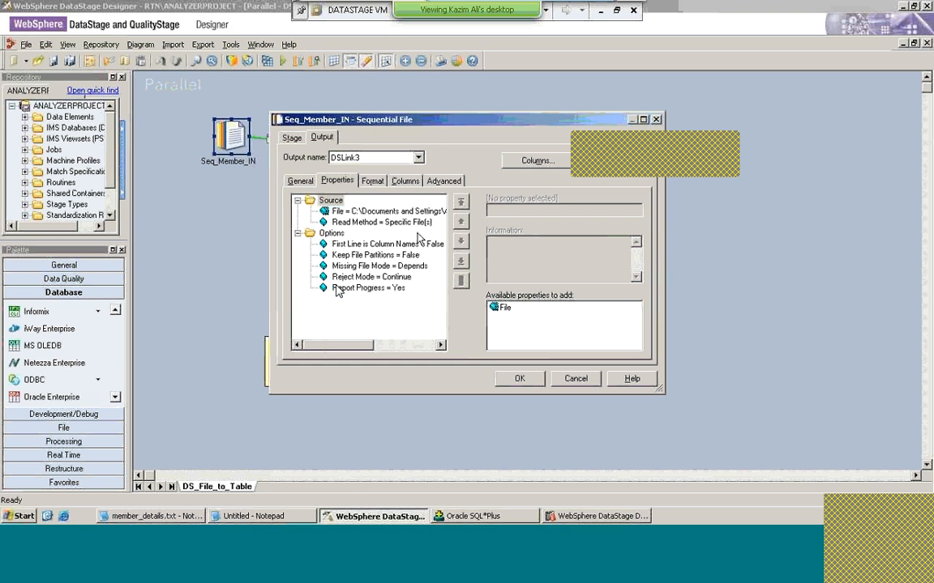
pyautogui.click(374, 246)
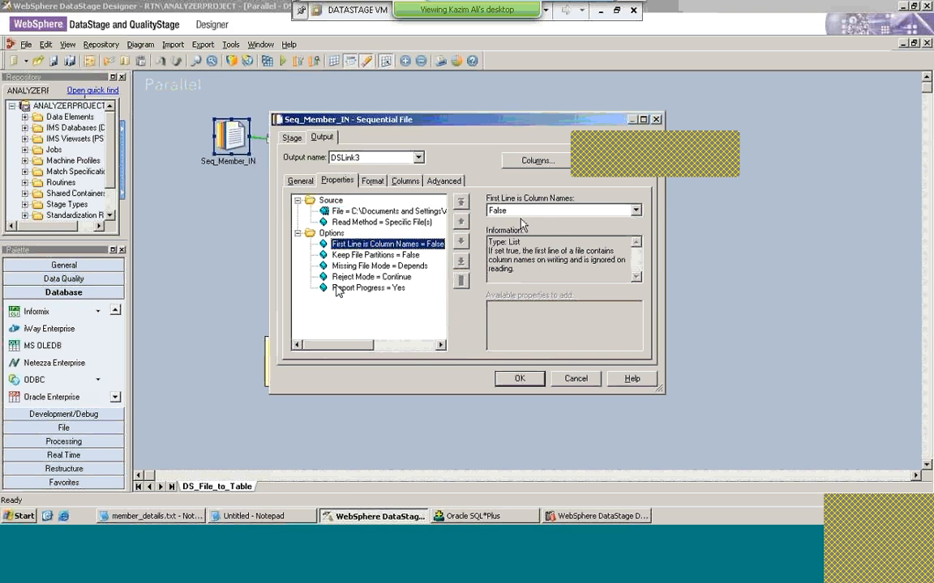
pyautogui.click(635, 210)
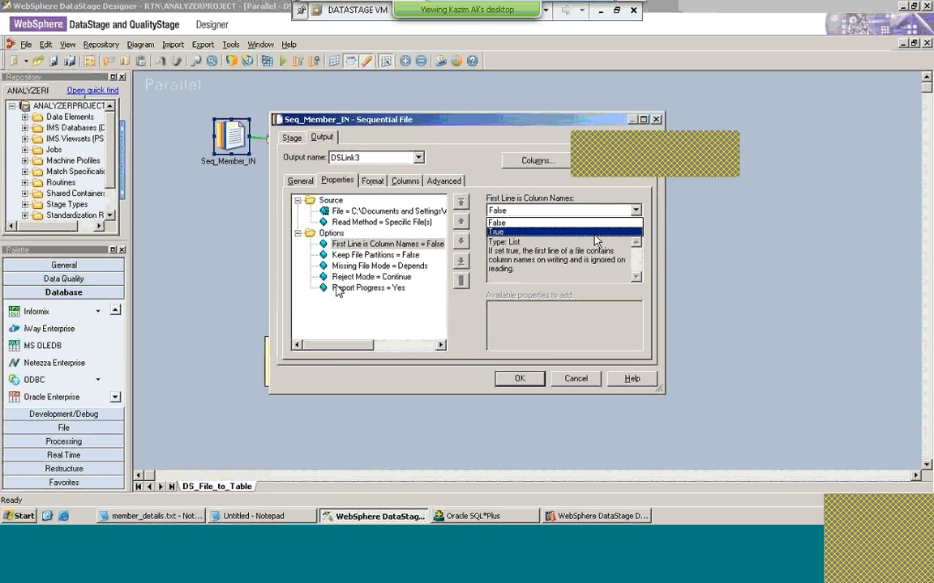
pyautogui.click(596, 233)
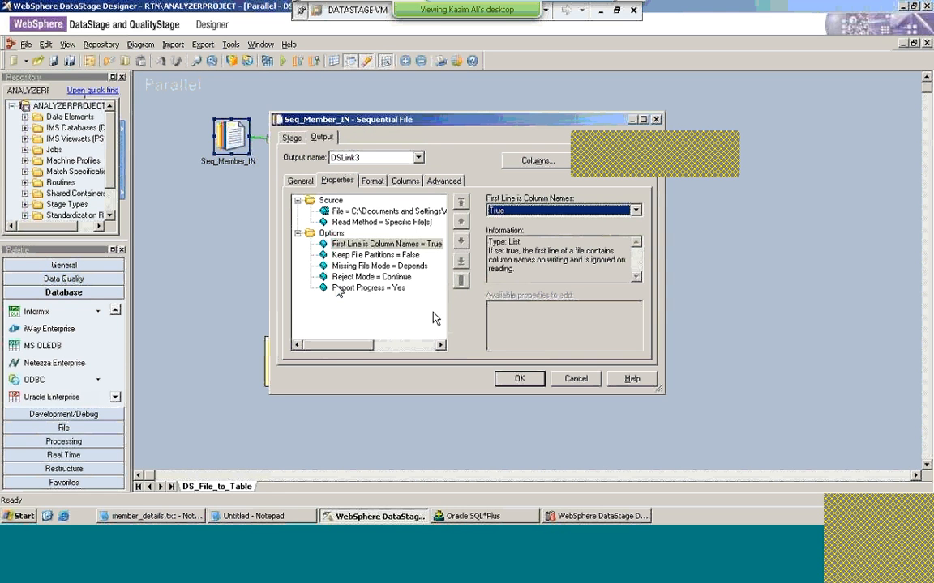
pyautogui.click(521, 380)
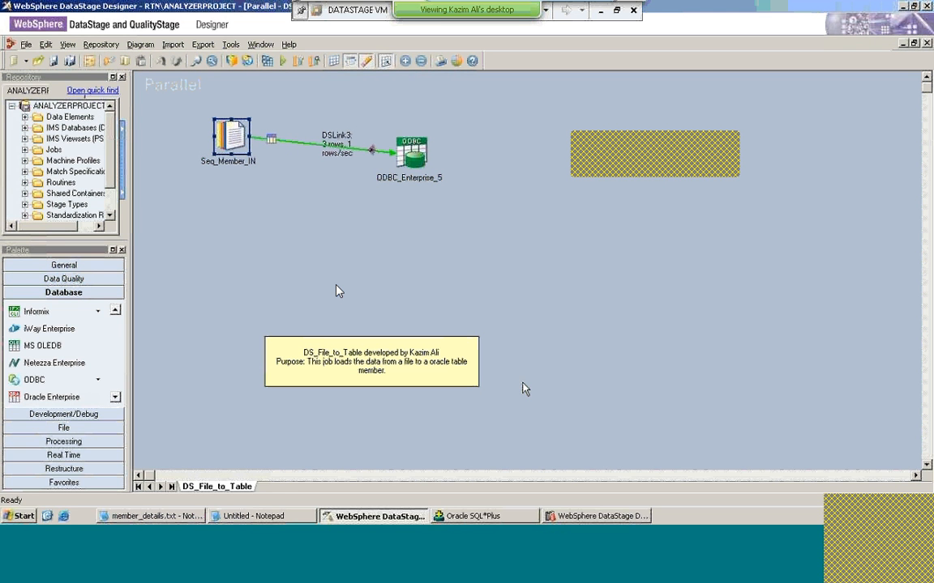
pyautogui.doubleClick(240, 139)
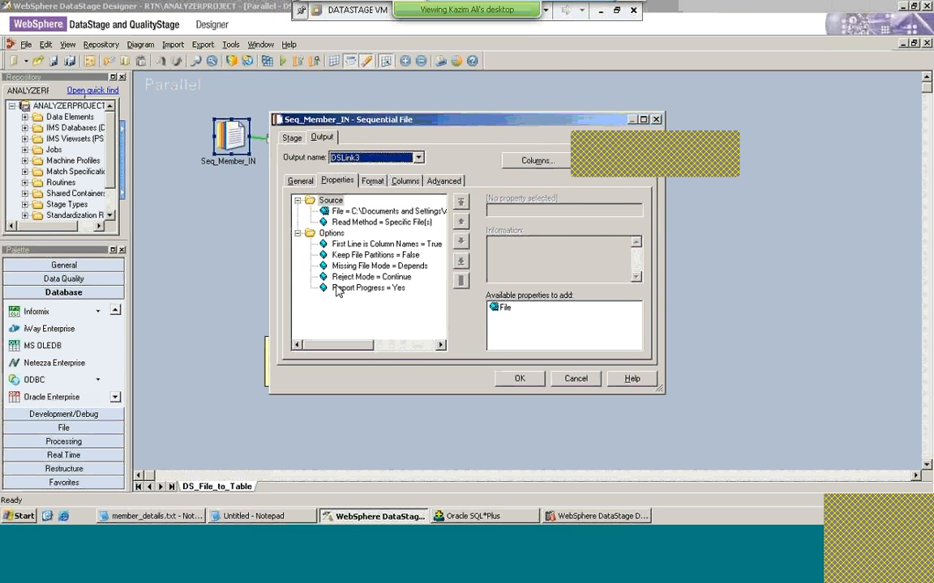
pyautogui.click(607, 162)
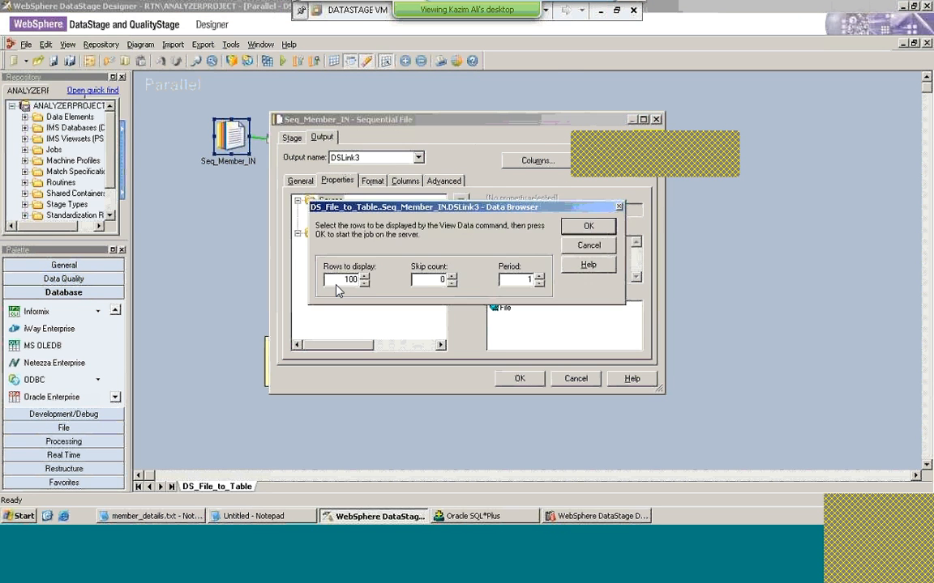
pyautogui.click(589, 226)
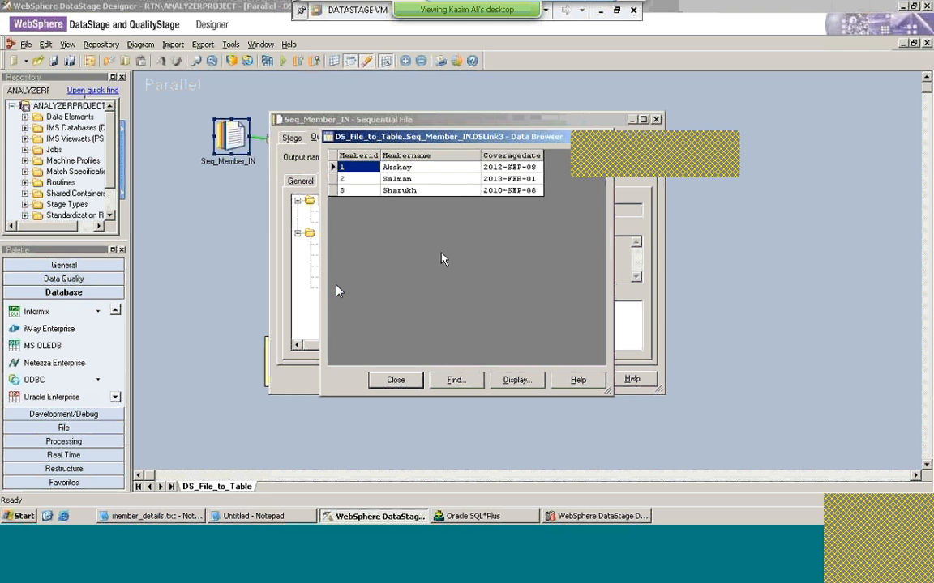
pyautogui.click(395, 380)
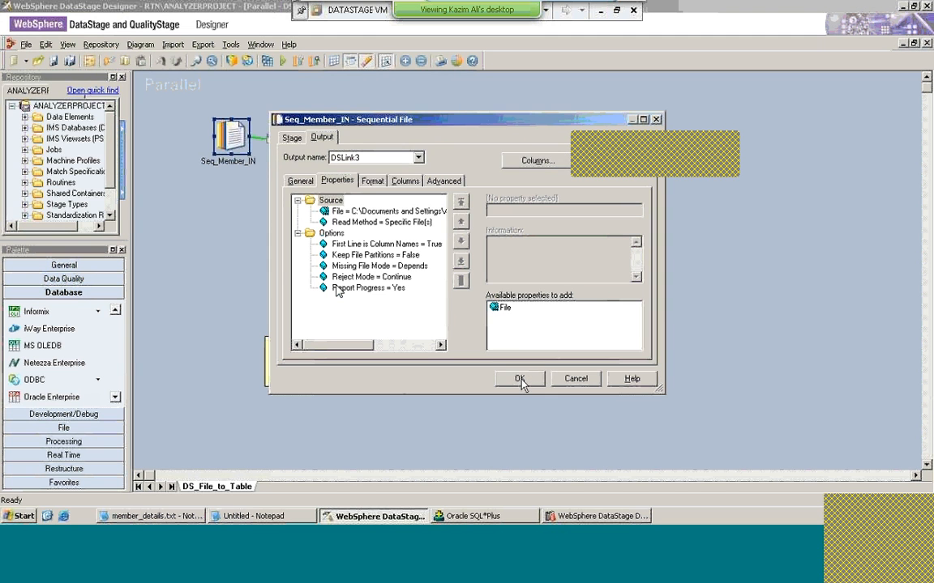
pyautogui.click(520, 378)
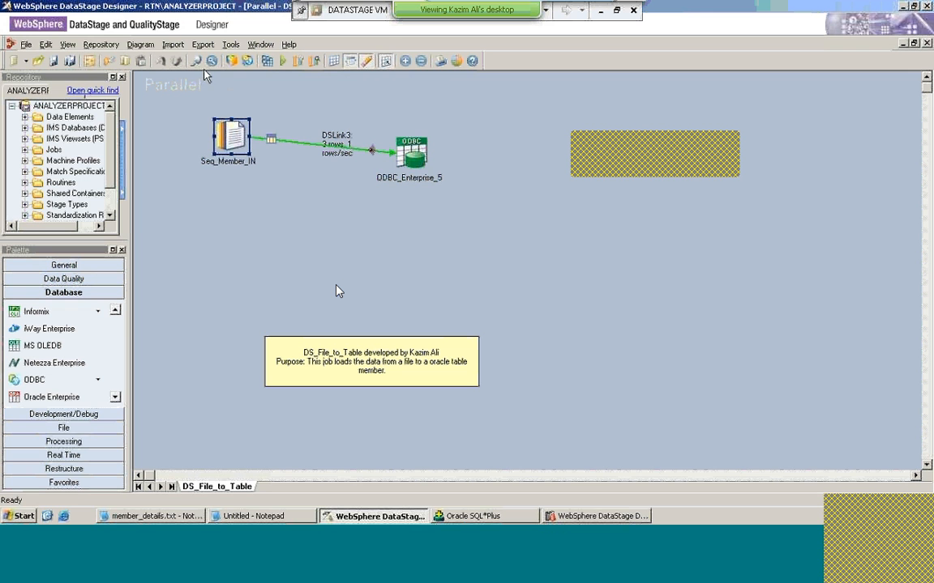
# Save the modified DS_File_to_Table job and recompile it with no errors
pyautogui.click(266, 61)
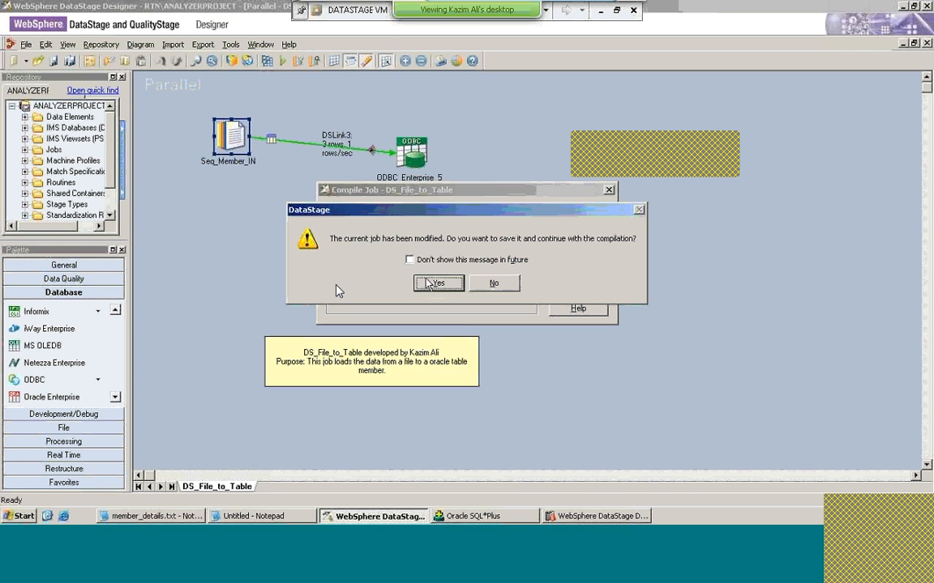
pyautogui.click(429, 284)
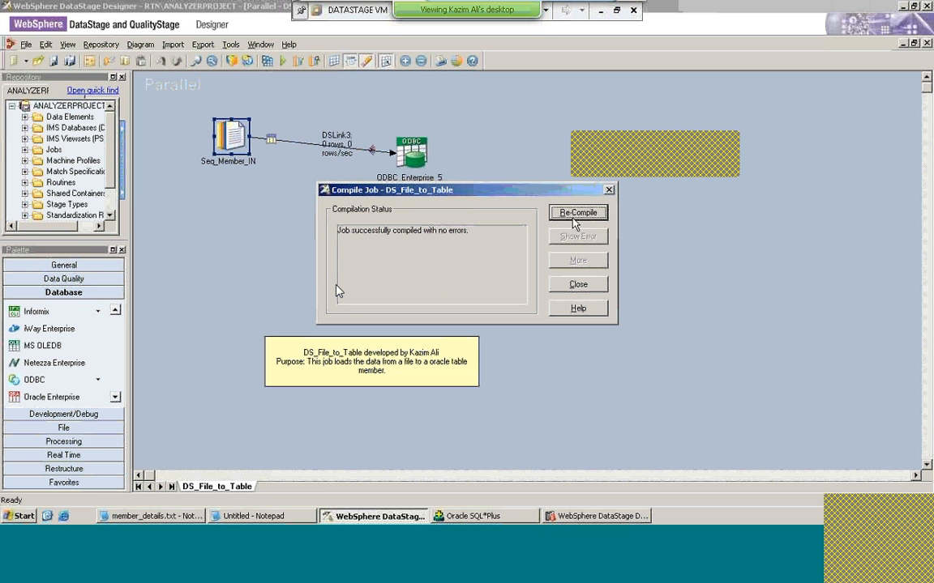
# Rerun the job so DSLink3 loads 3 rows, then enter 'select count(*) from member;' in SQL*Plus
pyautogui.click(578, 283)
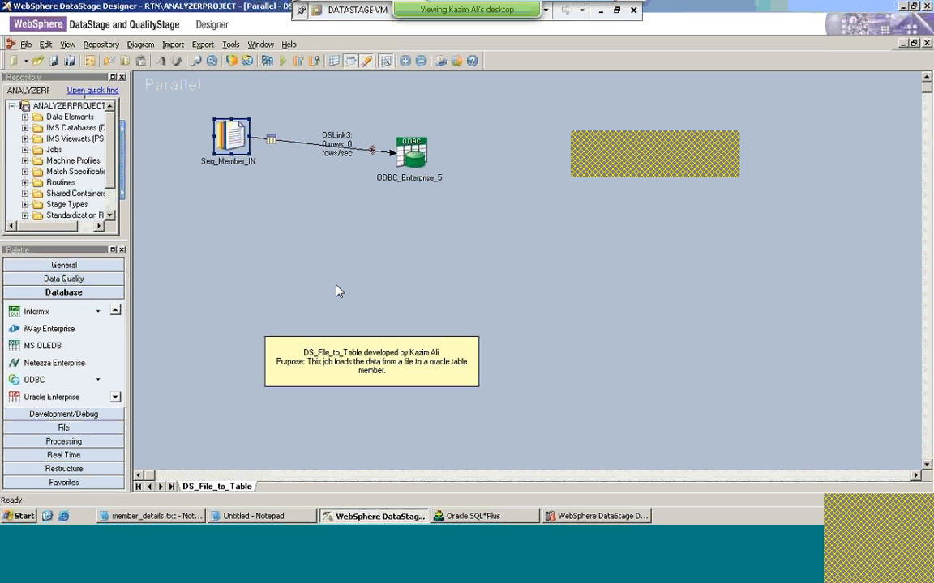
pyautogui.click(282, 58)
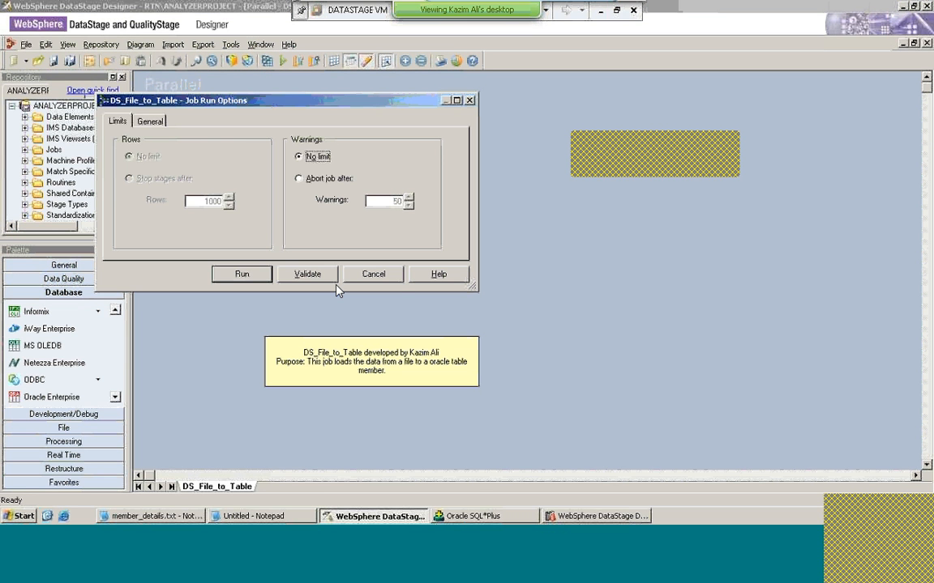
pyautogui.click(245, 277)
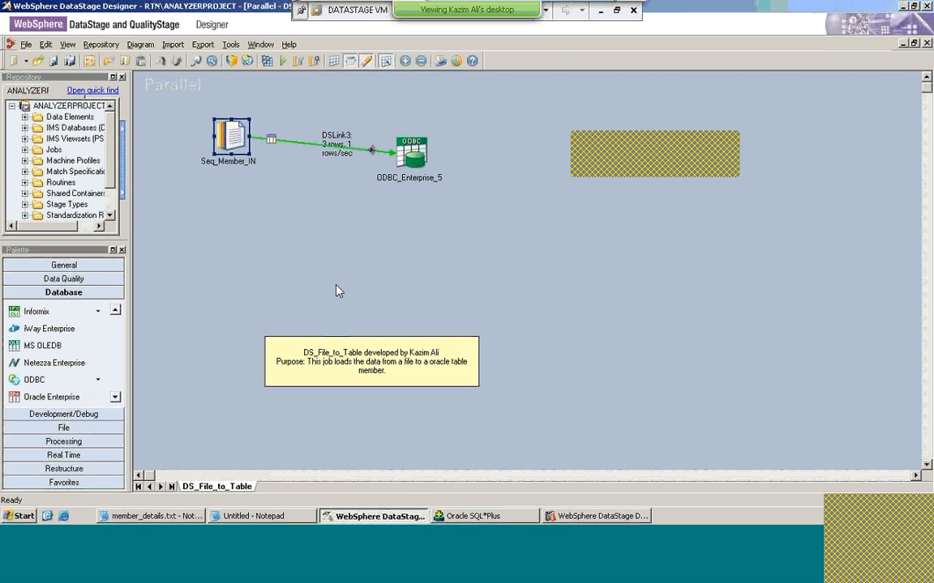
pyautogui.click(472, 516)
pyautogui.write('select count')
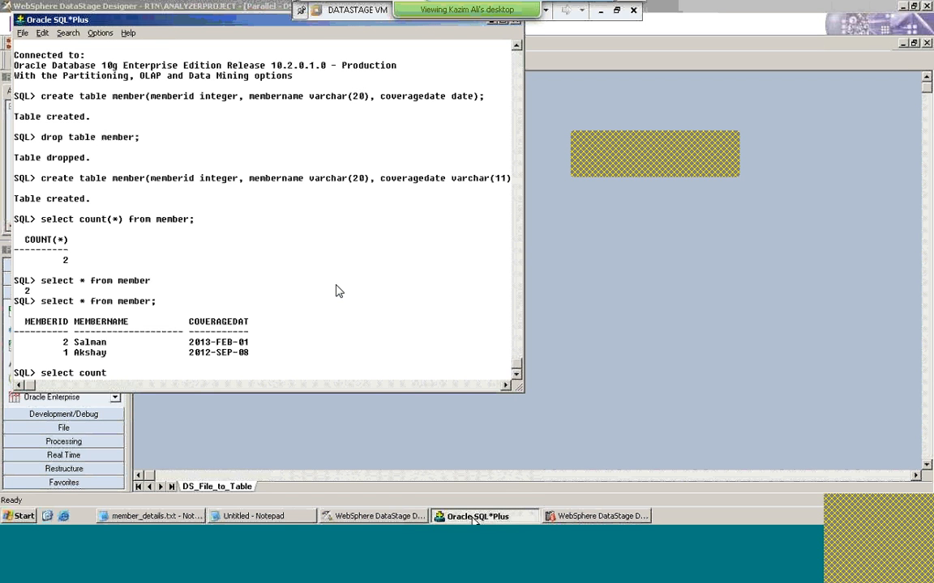
pyautogui.write('(*) from member;')
# Count and list member rows, revealing 4 rows with every record duplicated, then return to Designer
pyautogui.press('Return')
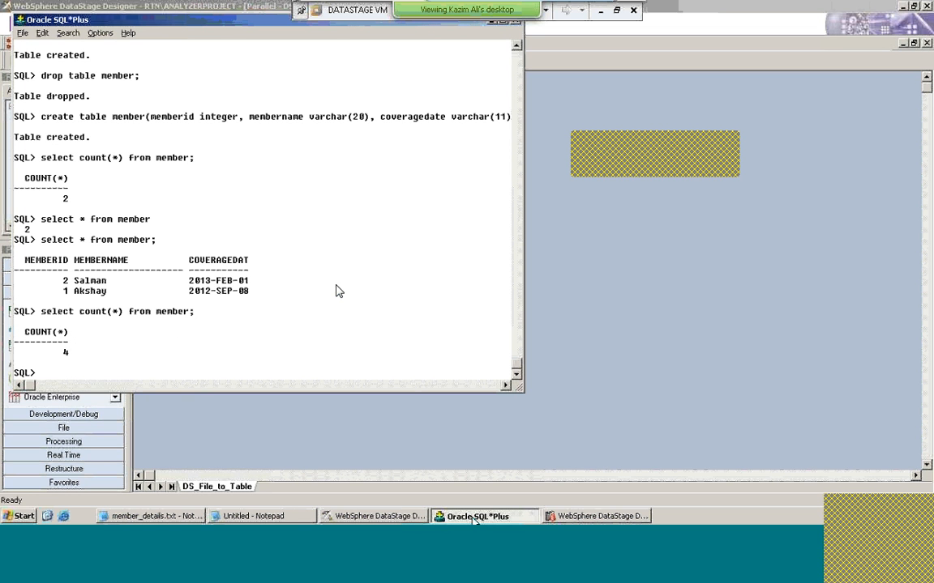
pyautogui.write('select * from member;')
pyautogui.press('Return')
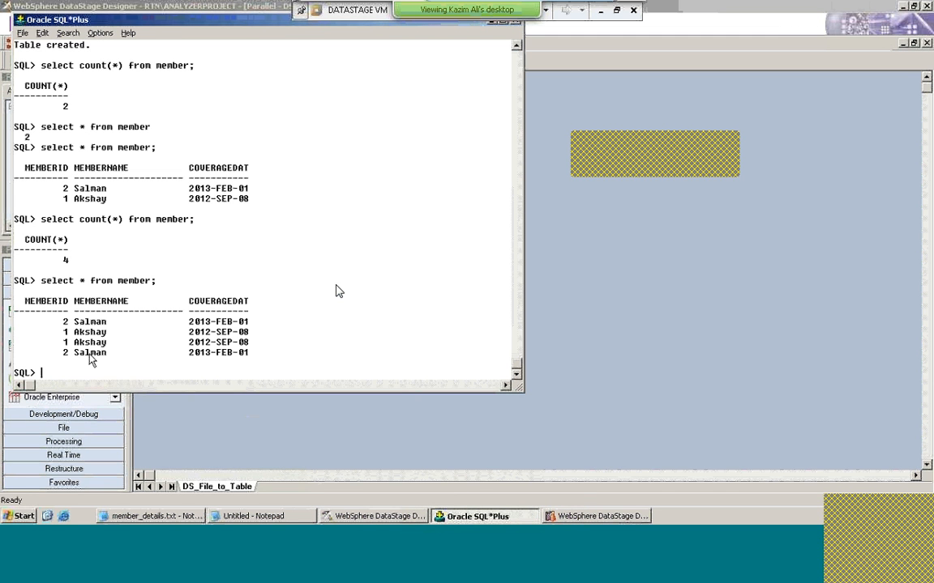
pyautogui.hotkey('alt', 'Tab')
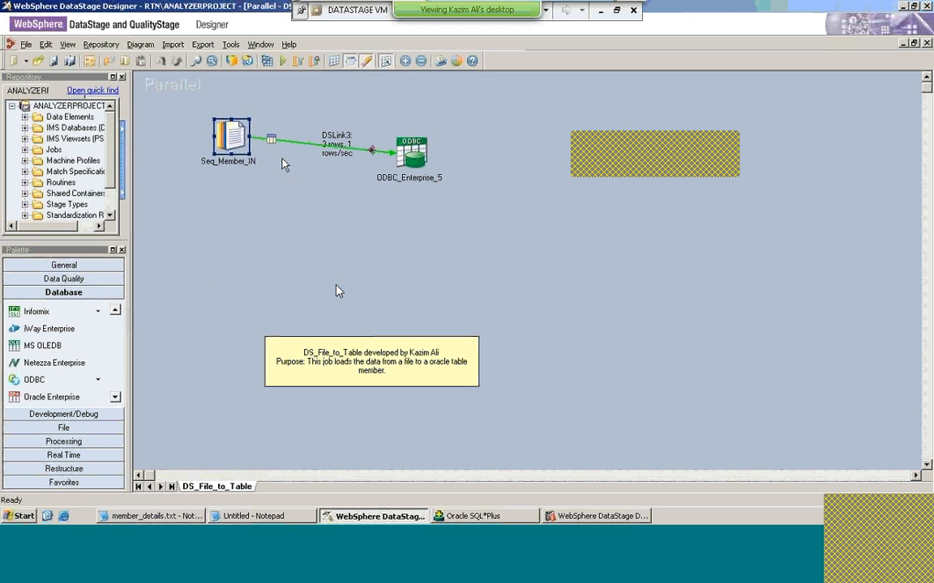
# Set the ODBC_Enterprise_5 Write Mode property to Replace and accept the stage settings
pyautogui.doubleClick(413, 154)
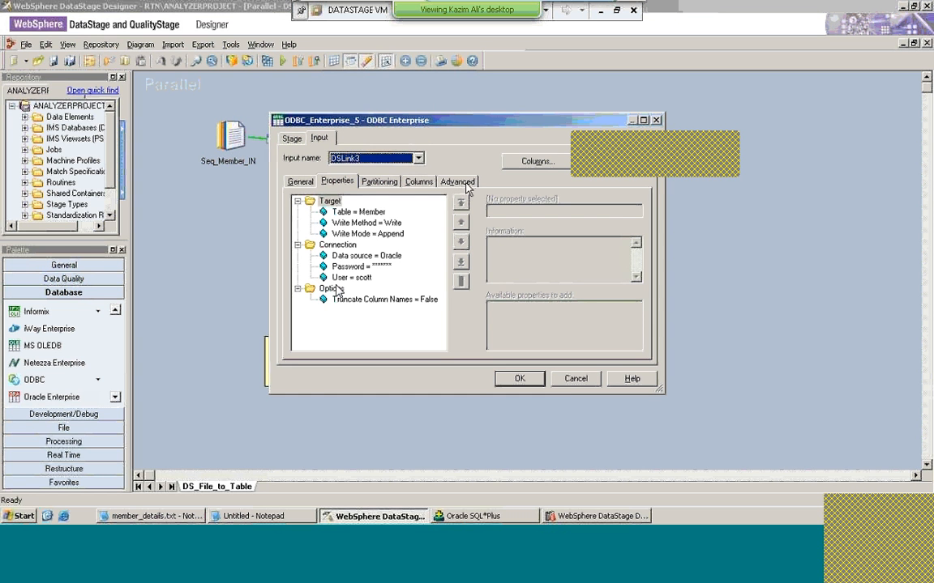
pyautogui.click(388, 237)
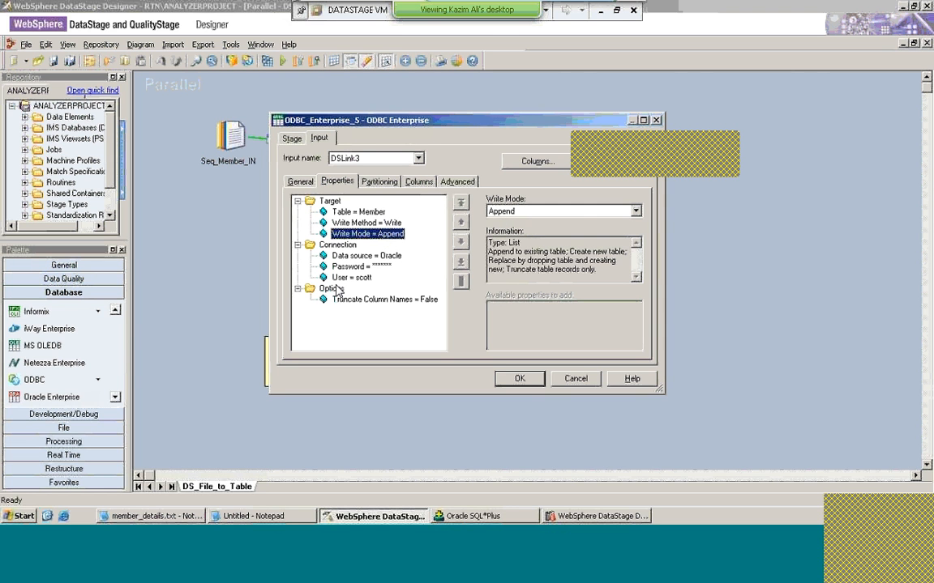
pyautogui.click(635, 212)
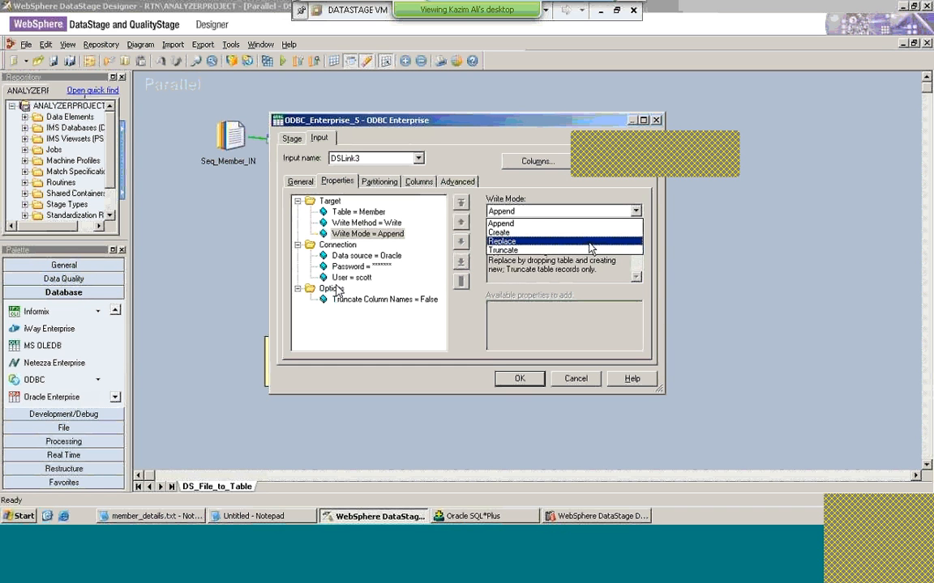
pyautogui.click(589, 241)
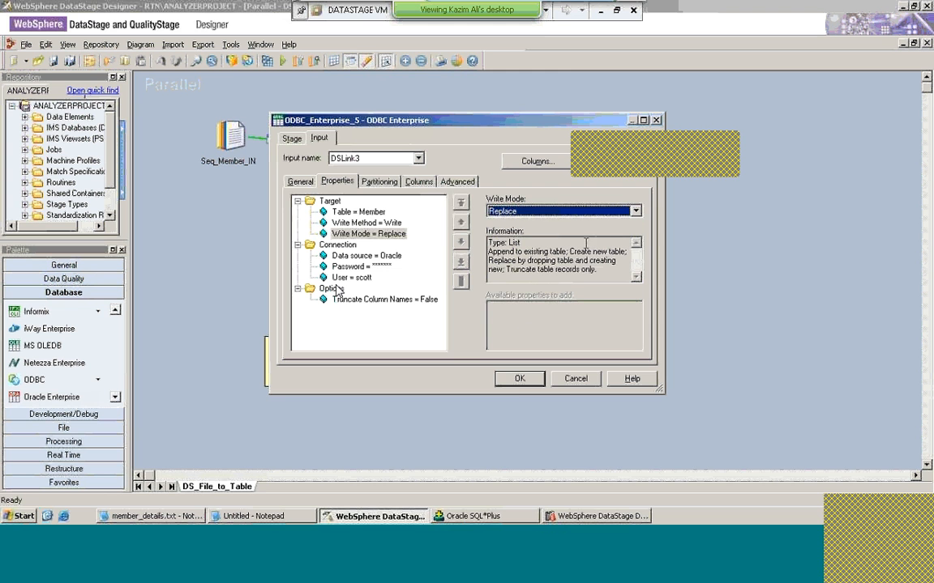
pyautogui.click(519, 380)
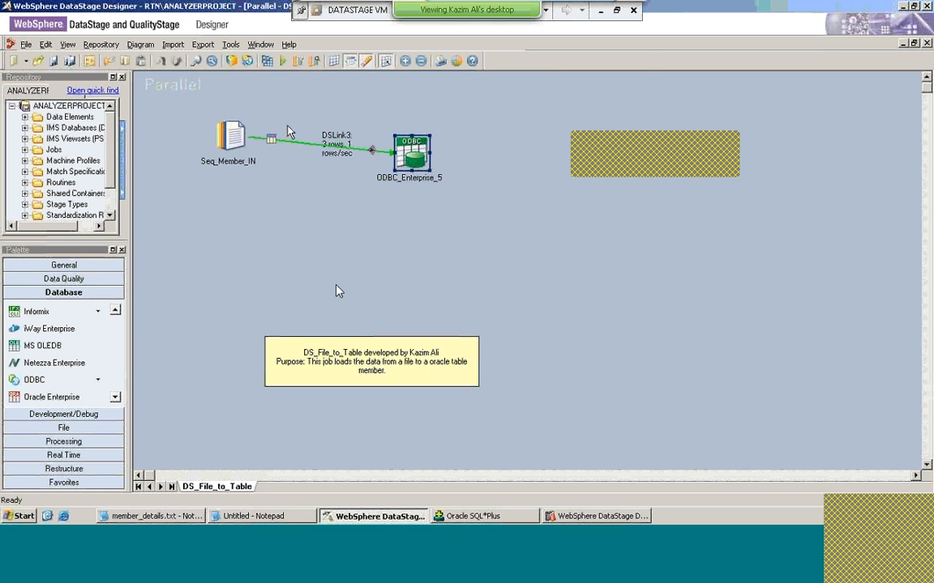
# Save and recompile the job, suppressing the save prompt from now on
pyautogui.click(268, 63)
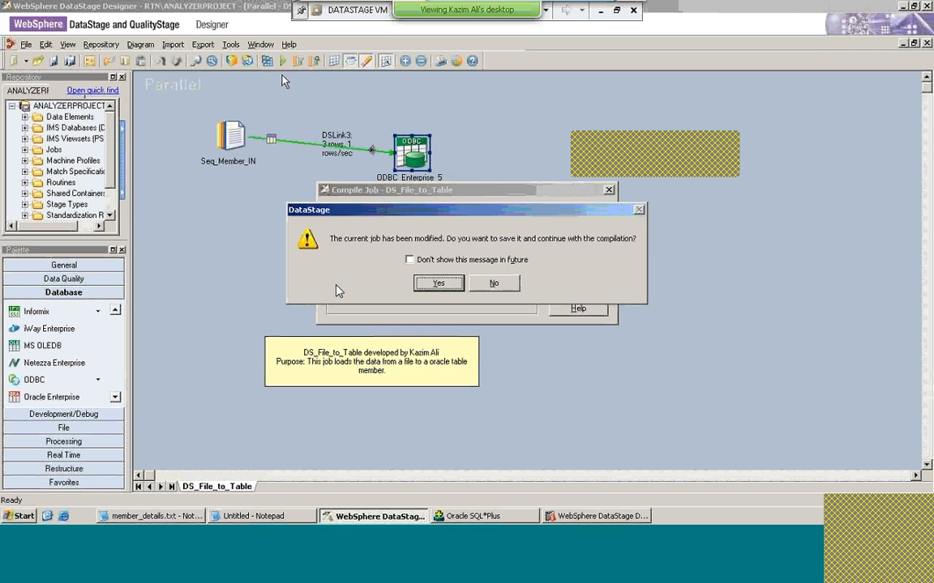
pyautogui.click(409, 259)
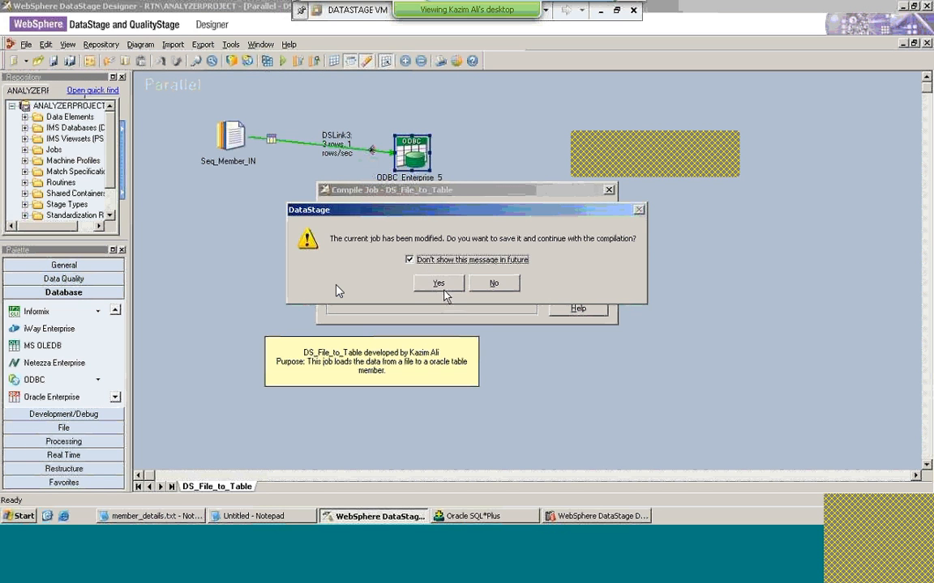
pyautogui.click(438, 283)
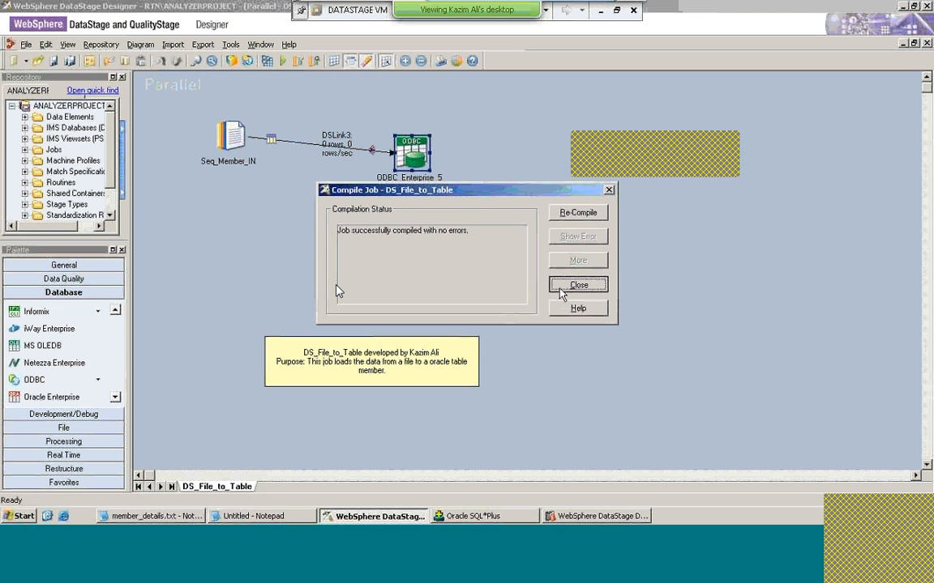
pyautogui.click(559, 285)
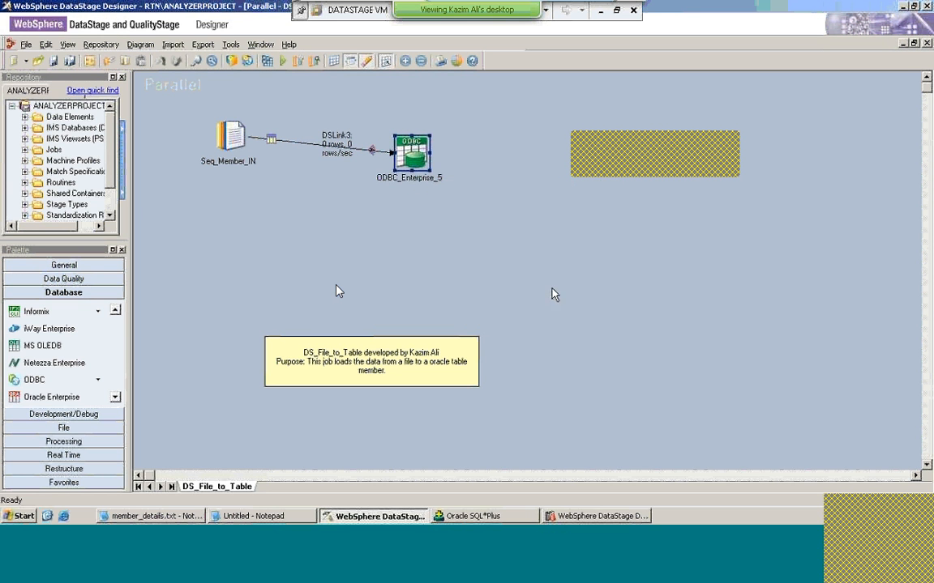
# Run the job so 3 rows load into ODBC_Enterprise_5, then bring SQL*Plus forward
pyautogui.click(282, 60)
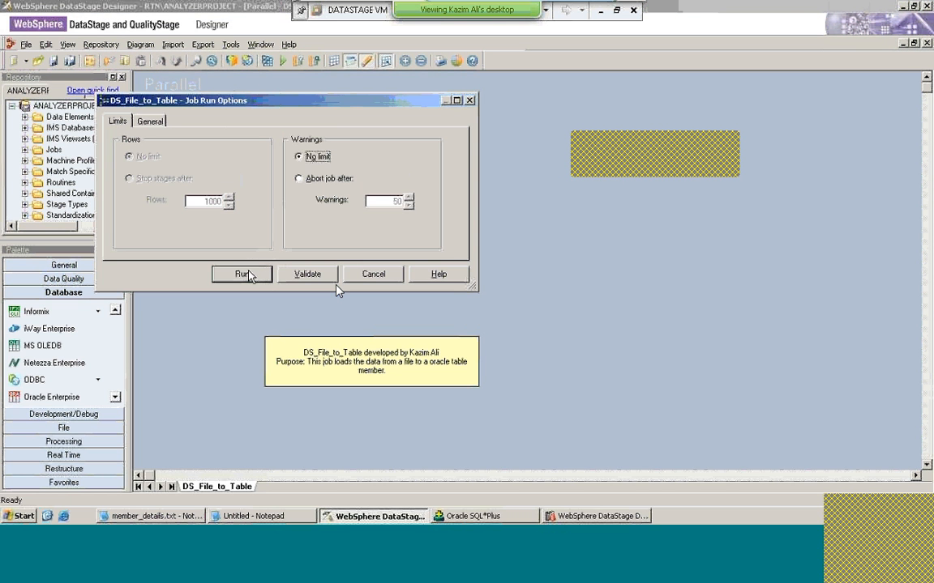
pyautogui.click(249, 277)
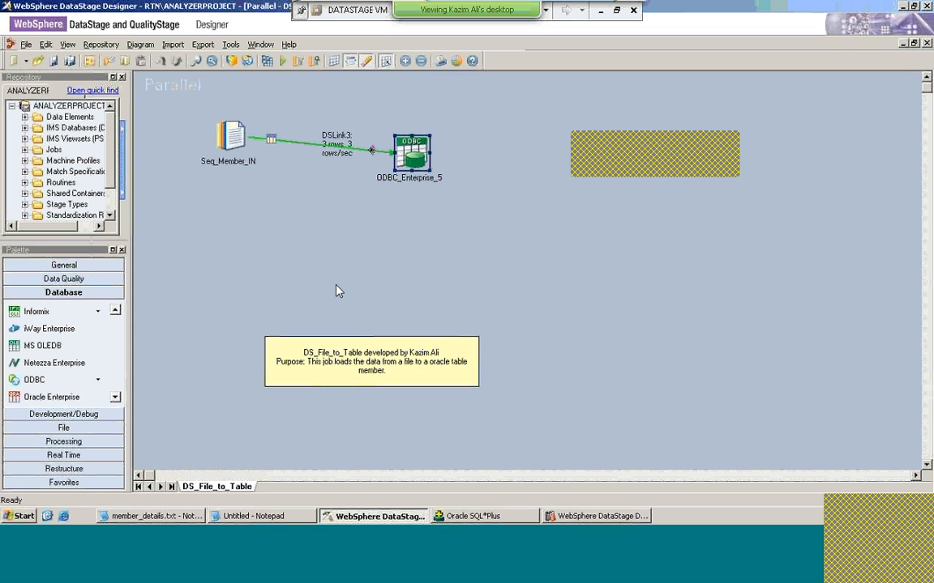
pyautogui.click(472, 517)
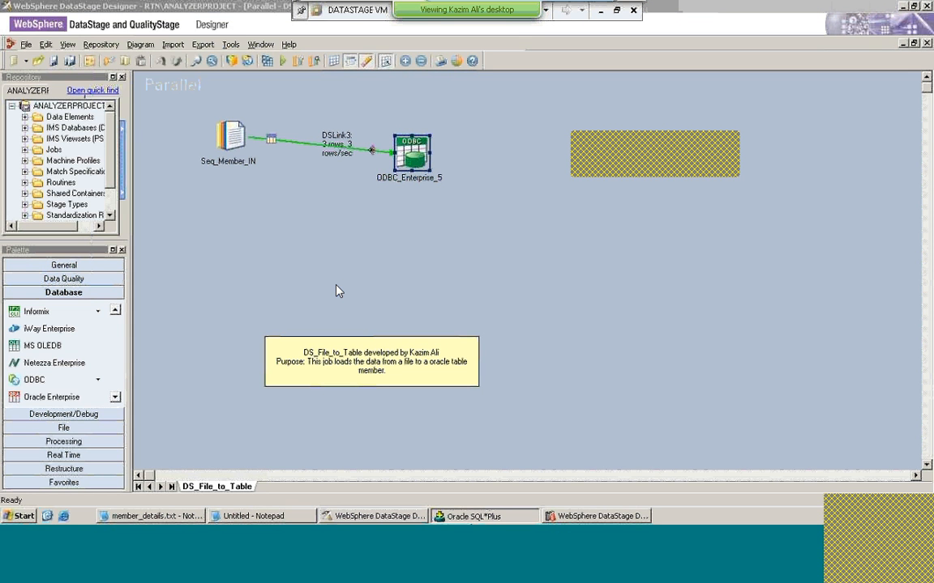
# Run 'select * from member;' to confirm only 2 rows remain, then show member_details.txt
pyautogui.click(479, 517)
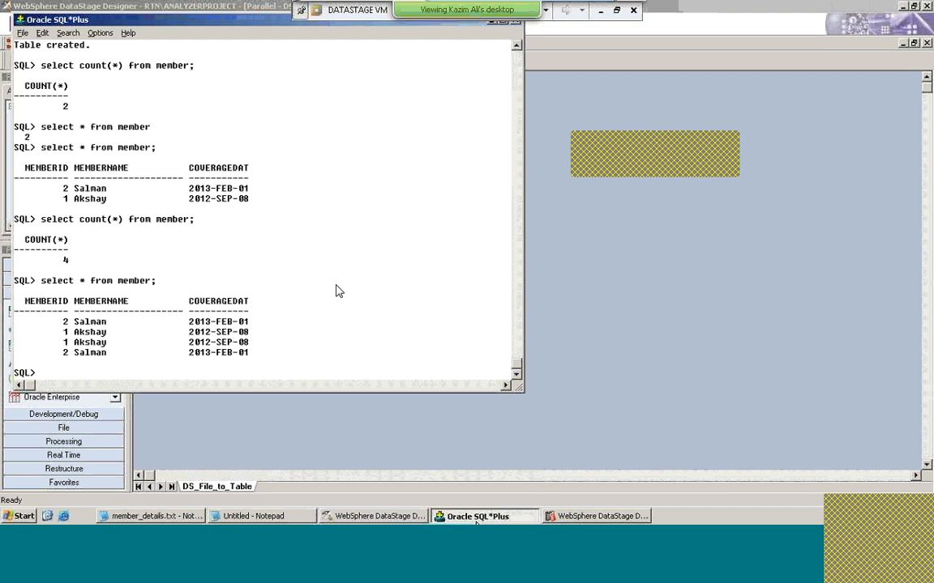
pyautogui.write('select * from member;')
pyautogui.press('Return')
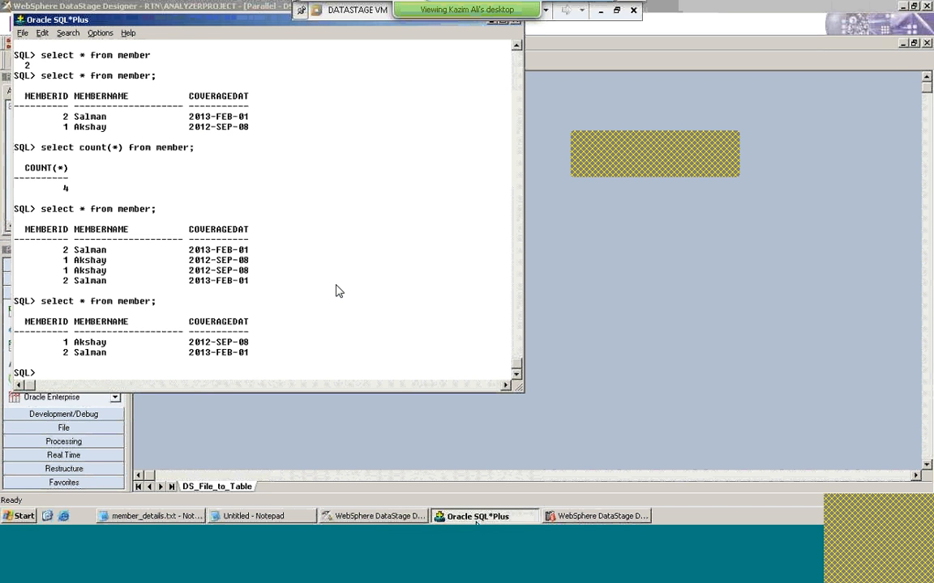
pyautogui.hotkey('alt', 'Tab')
pyautogui.hotkey('alt', 'Tab')
pyautogui.hotkey('alt', 'Tab')
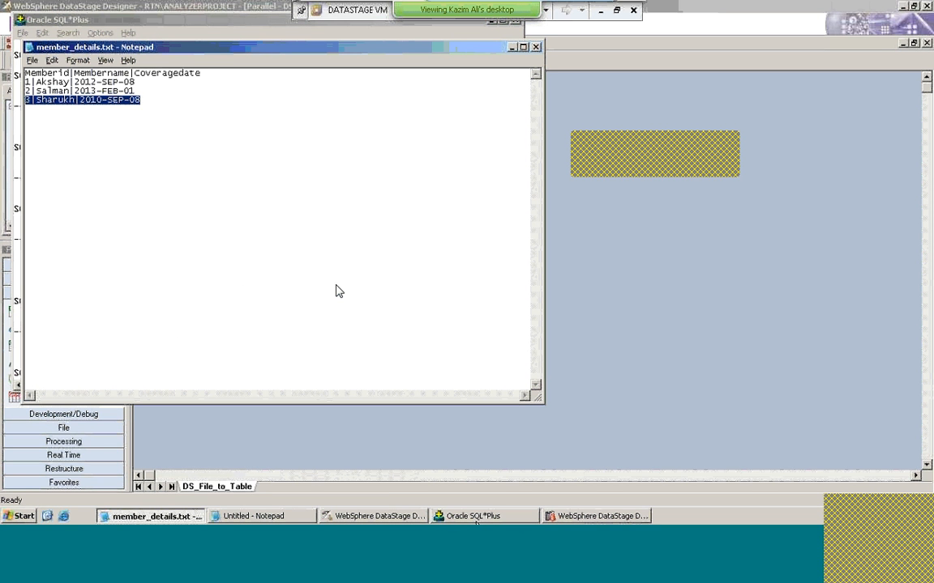
# Add record 4 as '4|ali|2013-JAN-06' on a new line after record 3
pyautogui.press('End')
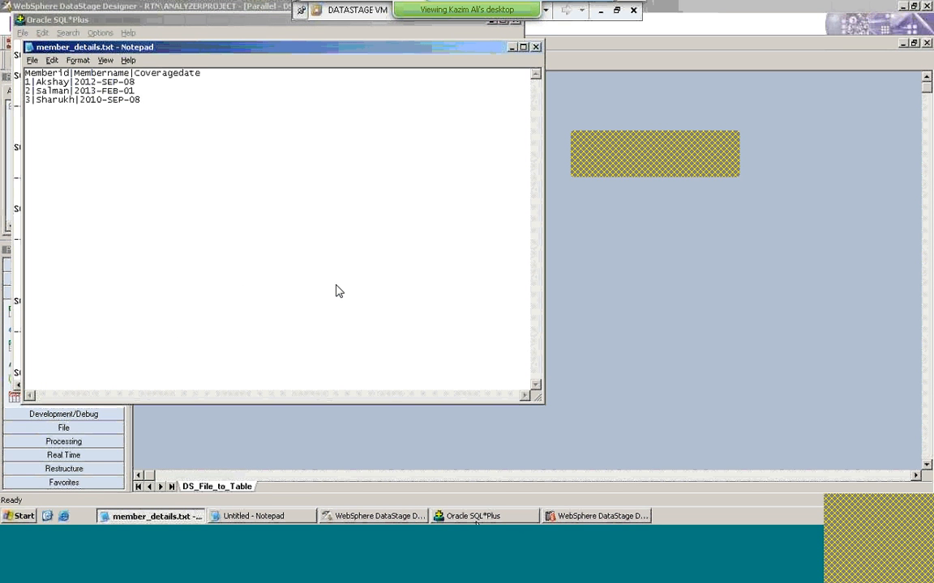
pyautogui.press('Return')
pyautogui.write('4|ali|20113-JAN-')
pyautogui.press('BackSpace')
pyautogui.press('Right')
pyautogui.press('Right')
pyautogui.press('Right')
pyautogui.press('Right')
pyautogui.press('Right')
pyautogui.press('Right')
pyautogui.press('Right')
pyautogui.write('06')
pyautogui.click(474, 518)
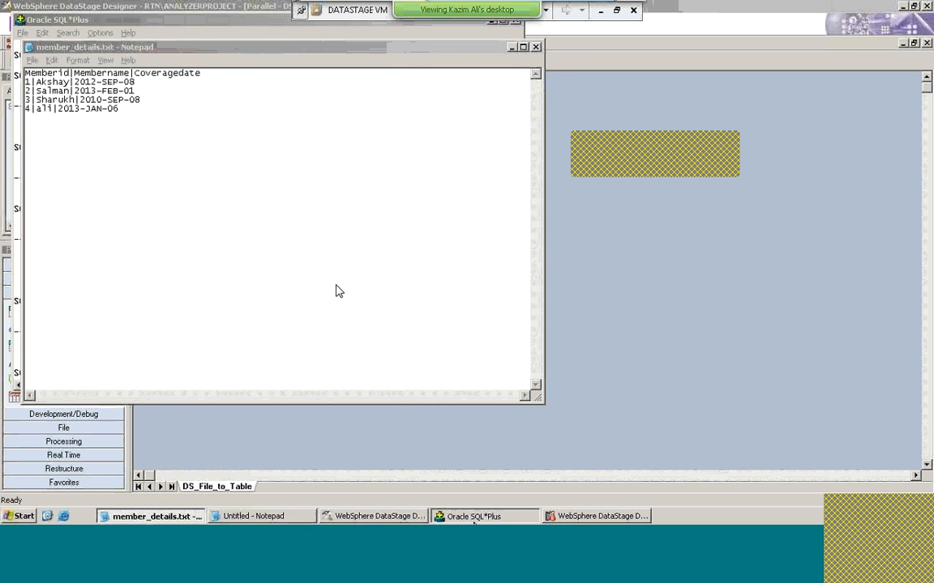
# Add record 5 as '5|Abc|2009-DEC-12' on the following line
pyautogui.hotkey('alt', 'Tab')
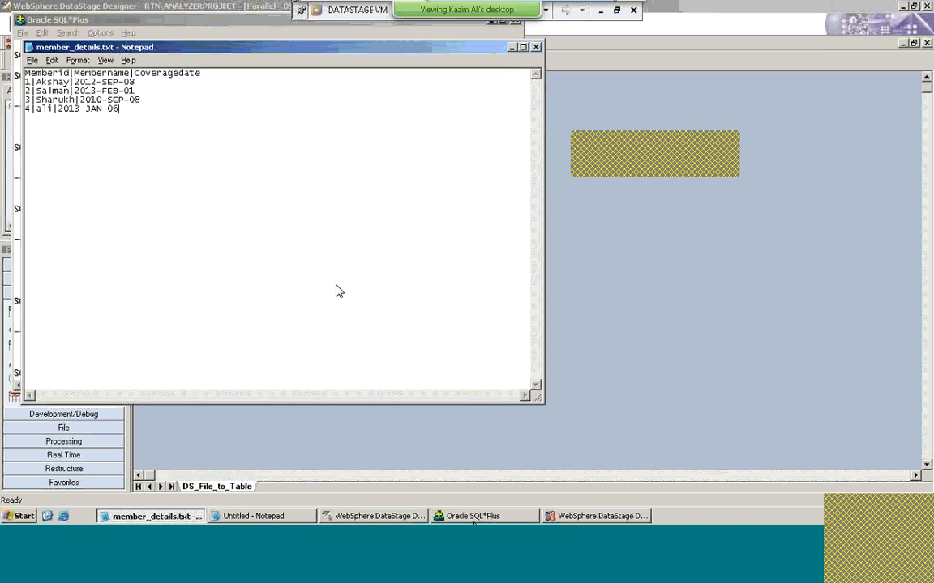
pyautogui.press('Return')
pyautogui.write('5|AB')
pyautogui.press('BackSpace')
pyautogui.write('bc|2009-')
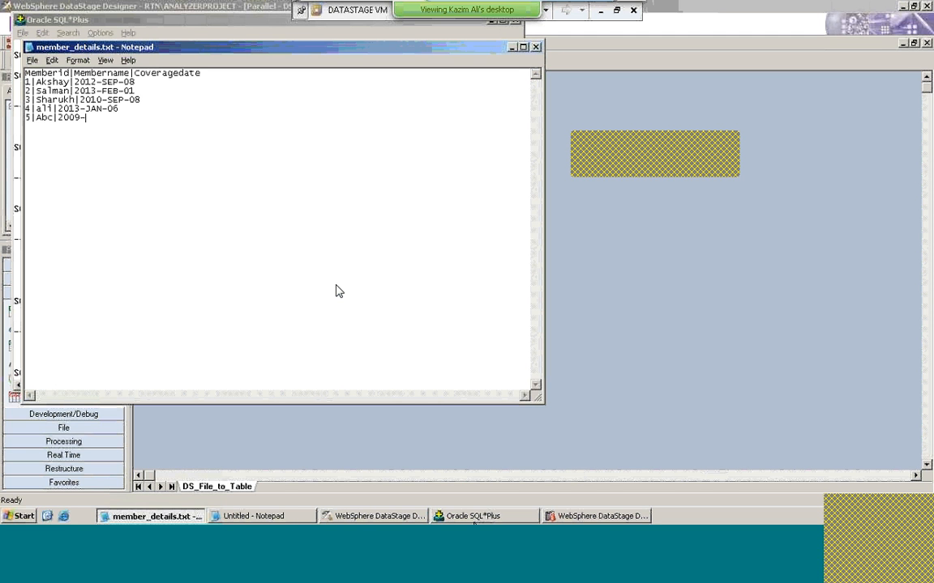
pyautogui.write('DEC-')
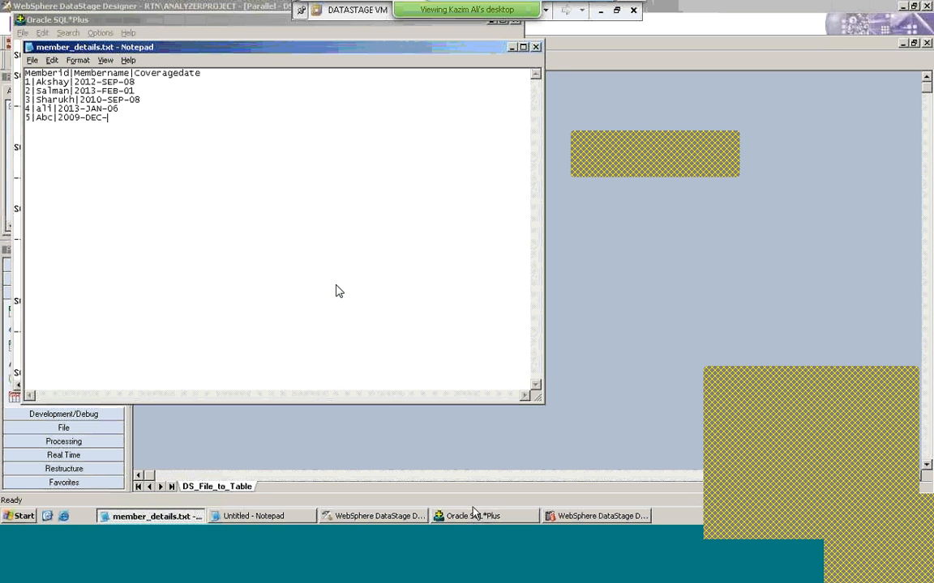
pyautogui.write('12')
pyautogui.click(32, 60)
# Save member_details.txt, then compile and run DS_File_to_Table so DSLink3 carries 5 rows
pyautogui.click(40, 97)
pyautogui.hotkey('alt', 'Tab')
pyautogui.hotkey('alt', 'Tab')
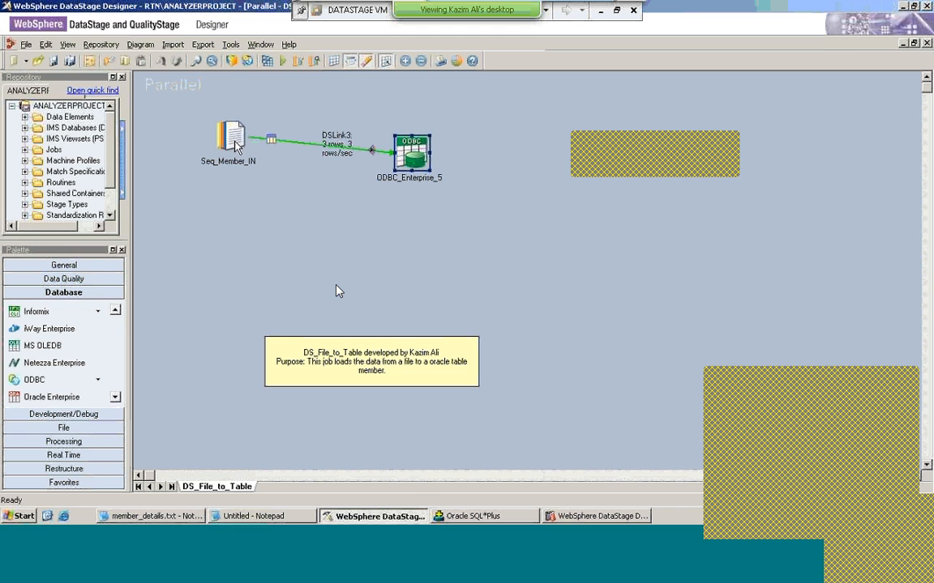
pyautogui.click(268, 64)
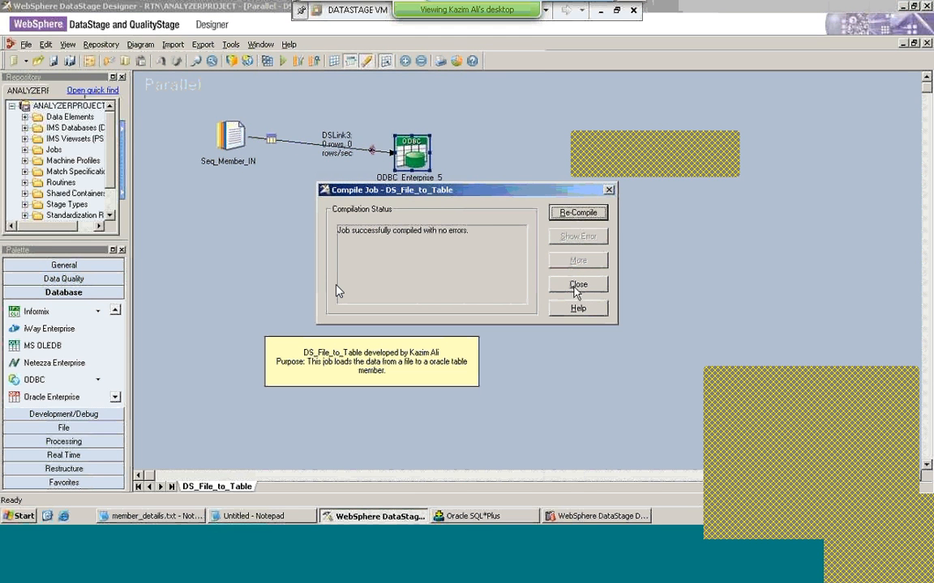
pyautogui.click(578, 284)
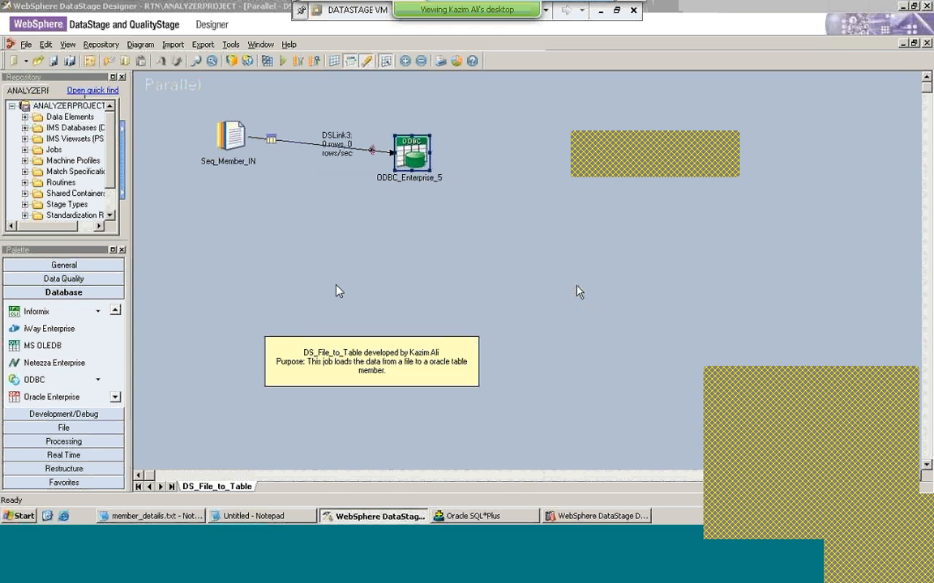
pyautogui.click(282, 63)
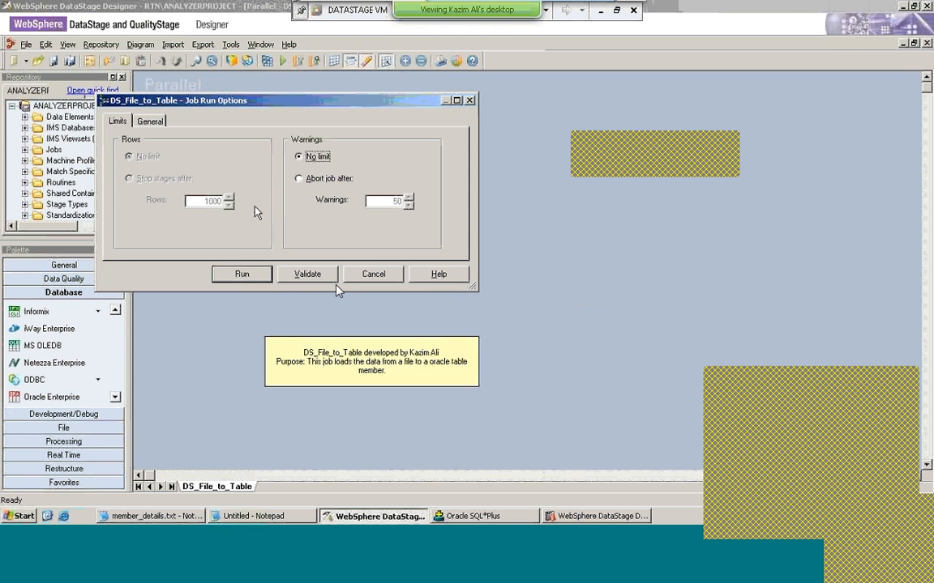
pyautogui.click(242, 275)
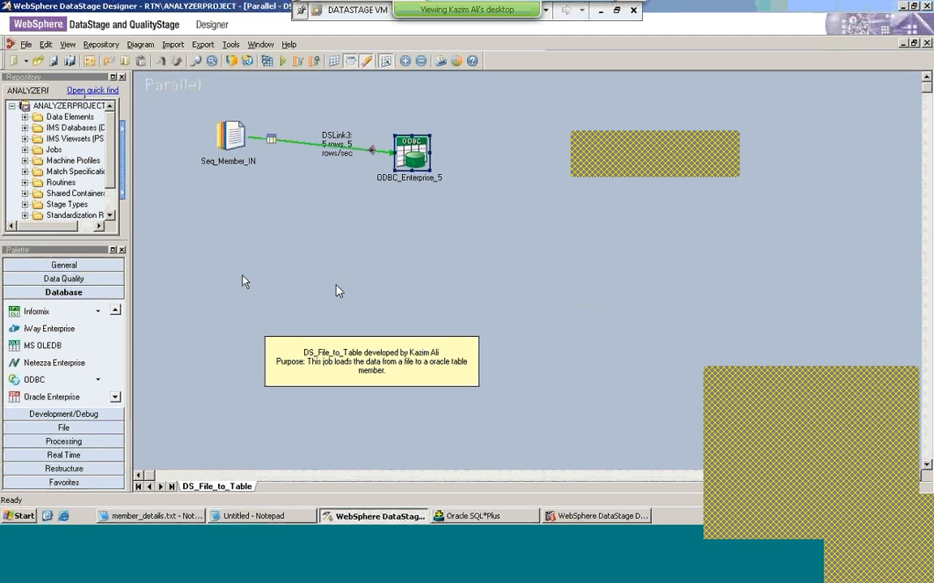
pyautogui.click(480, 519)
# Run 'select * from member;' in SQL*Plus, which still returns only 2 rows
pyautogui.write('sel')
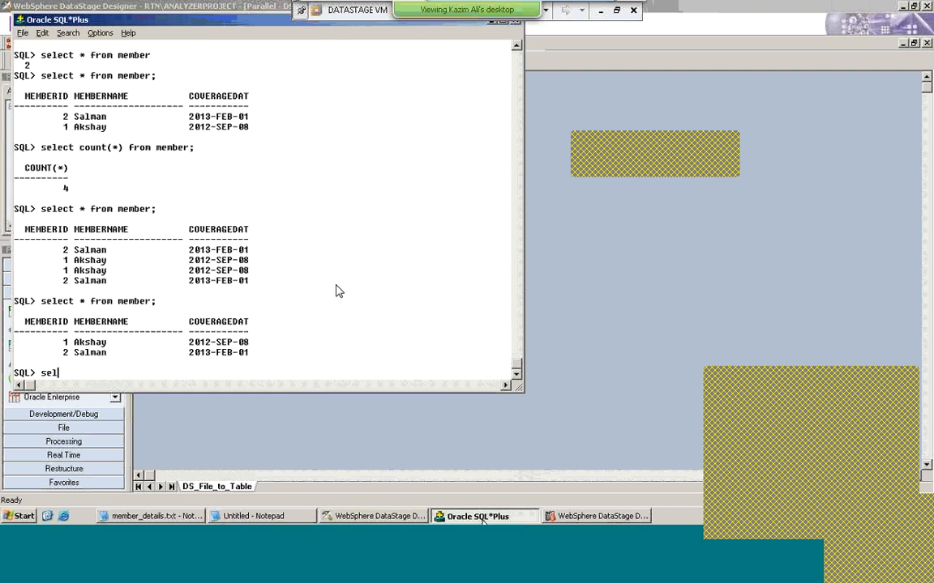
pyautogui.write('ect * from member;')
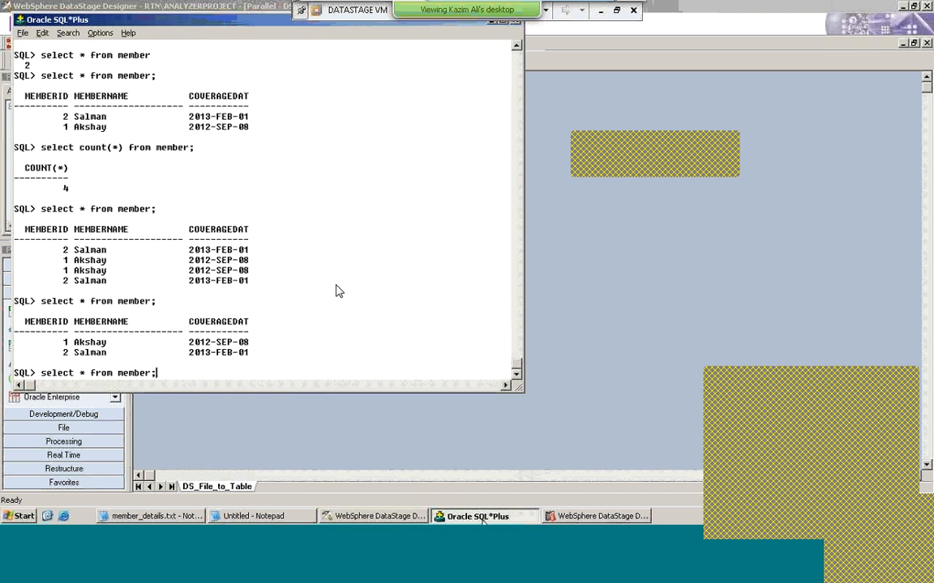
pyautogui.press('Return')
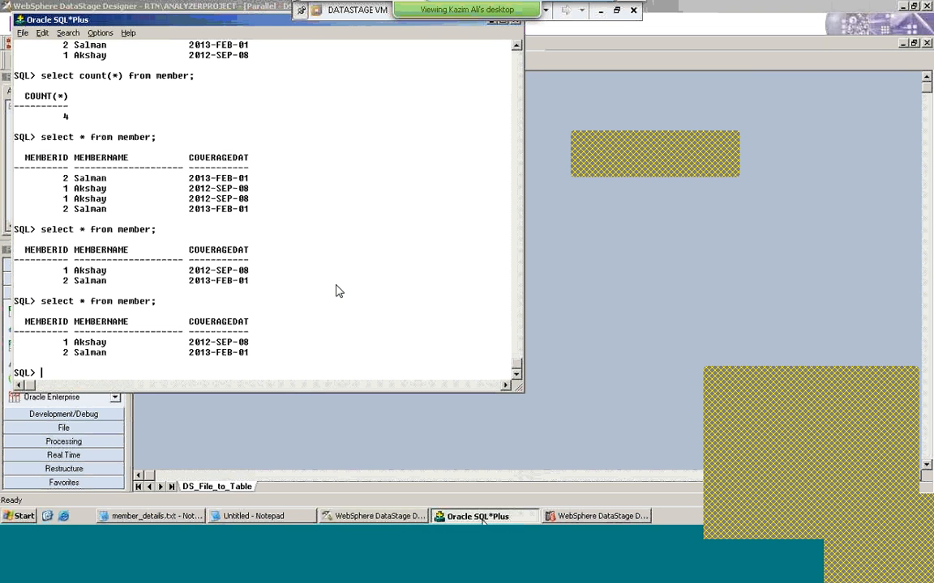
pyautogui.hotkey('alt', 'Tab')
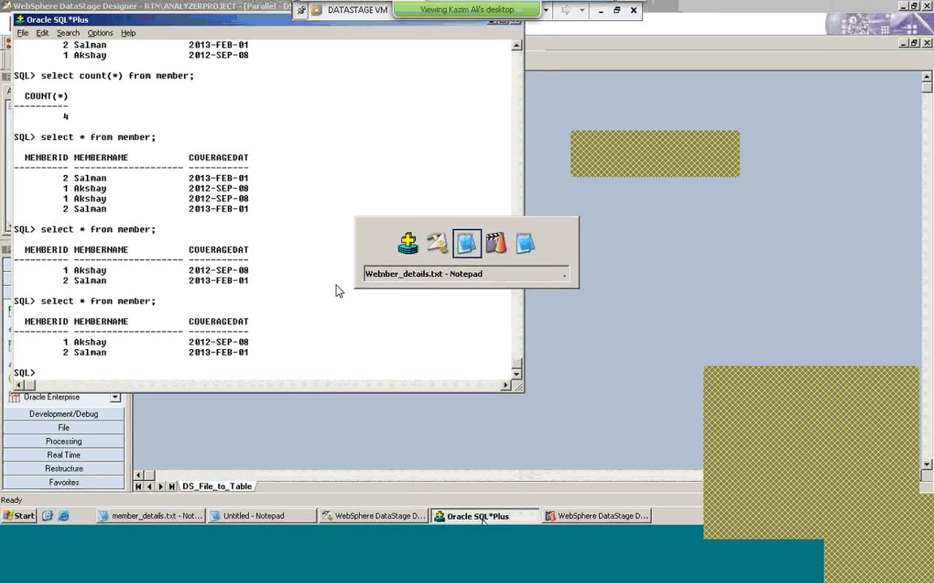
pyautogui.hotkey('alt', 'Tab')
pyautogui.hotkey('alt', 'Tab')
pyautogui.hotkey('alt', 'Tab')
pyautogui.hotkey('alt', 'Tab')
pyautogui.hotkey('alt', 'Tab')
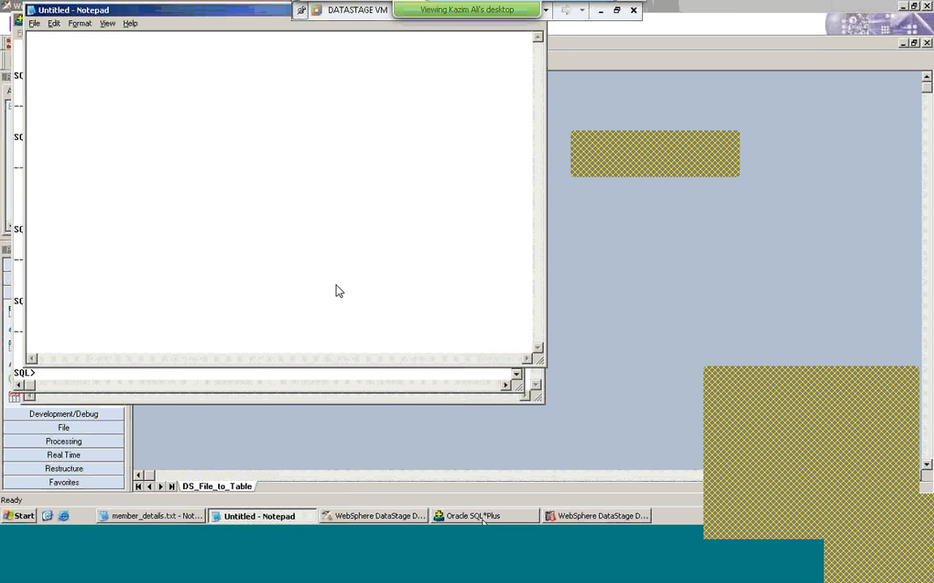
# Write the note 'after 3rd record all are getting rejected' in the untitled Notepad document
pyautogui.write('after 3rd record all are ge')
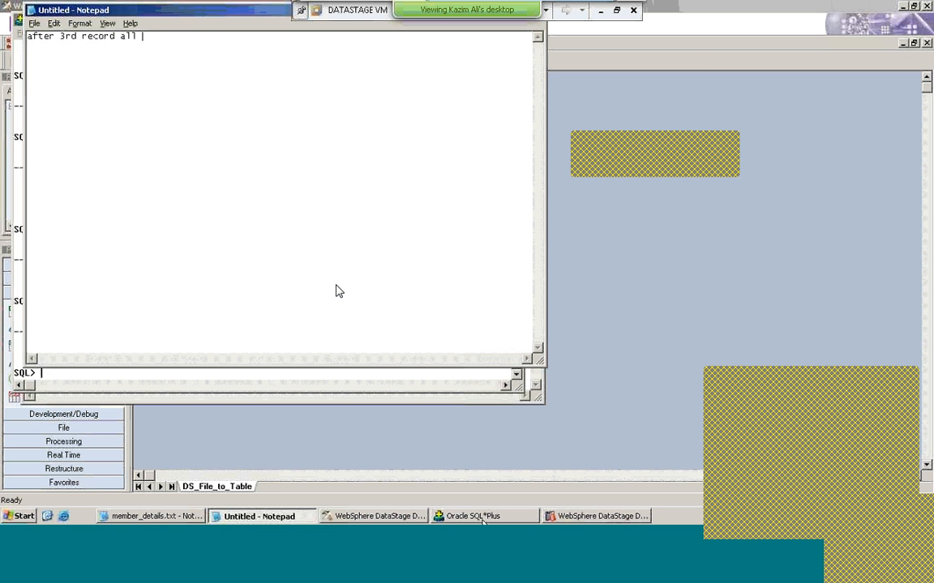
pyautogui.write('tting rejected')
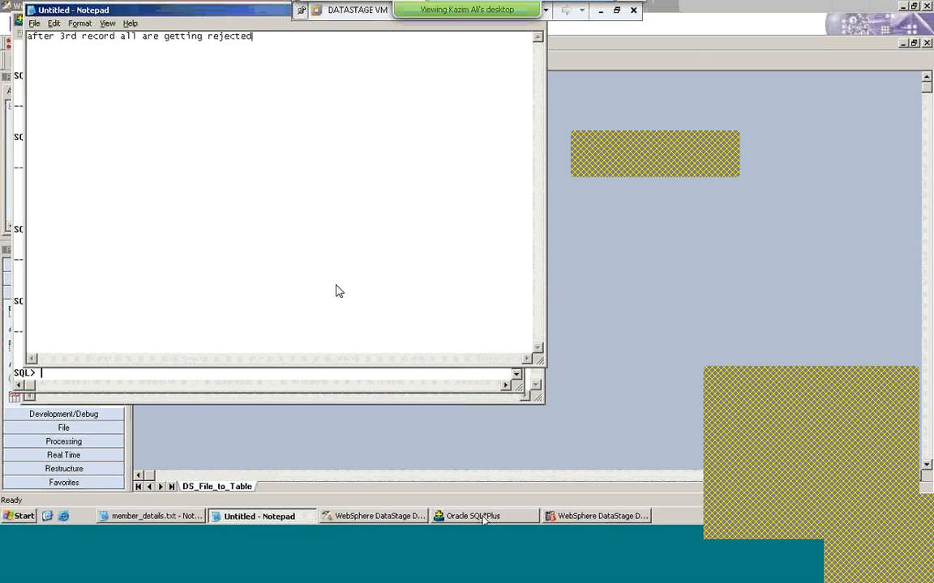
pyautogui.hotkey('alt', 'Tab')
pyautogui.hotkey('alt', 'Tab')
pyautogui.hotkey('alt', 'Tab')
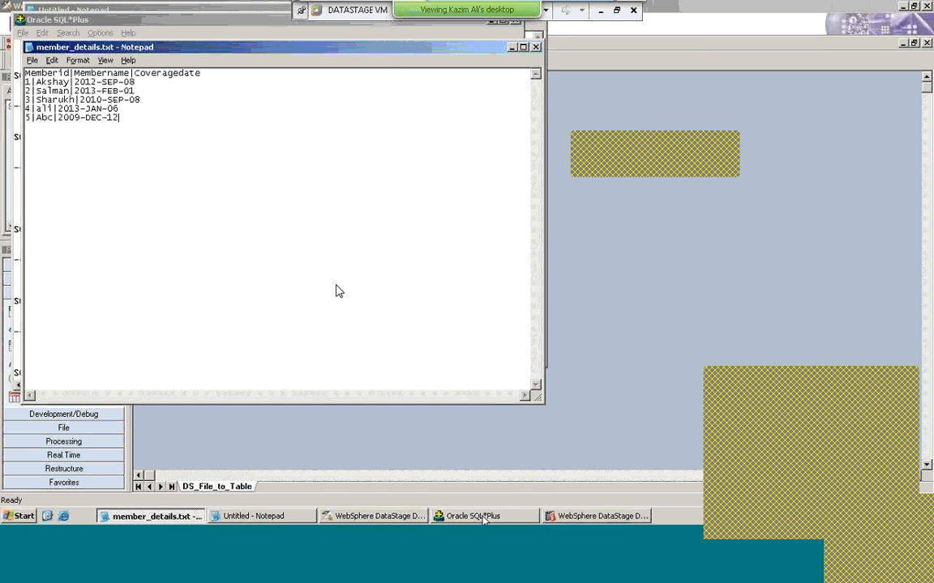
pyautogui.hotkey('alt', 'Tab')
pyautogui.hotkey('alt', 'Tab')
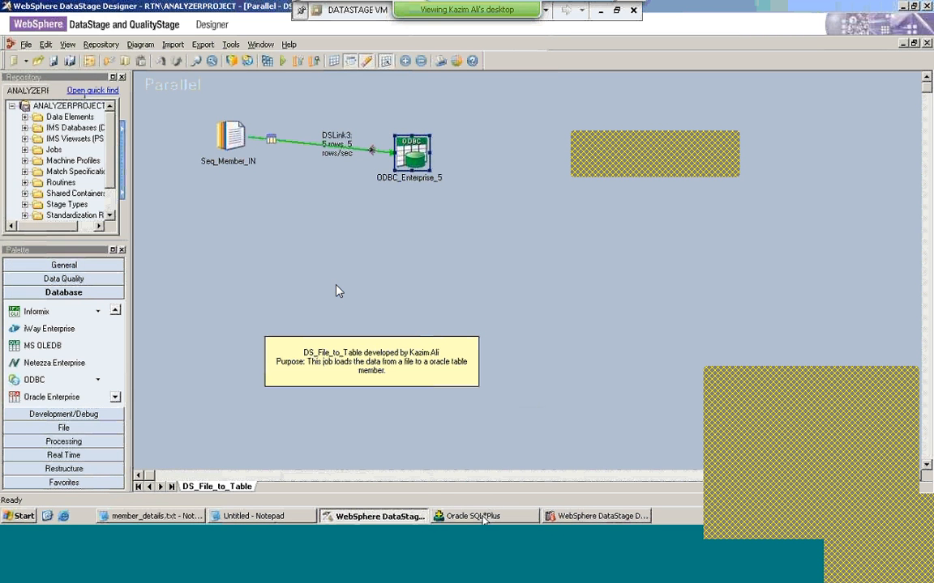
# Delete records 1–3 from member_details.txt, leaving the header plus records 4 and 5, and save
pyautogui.hotkey('alt', 'Tab')
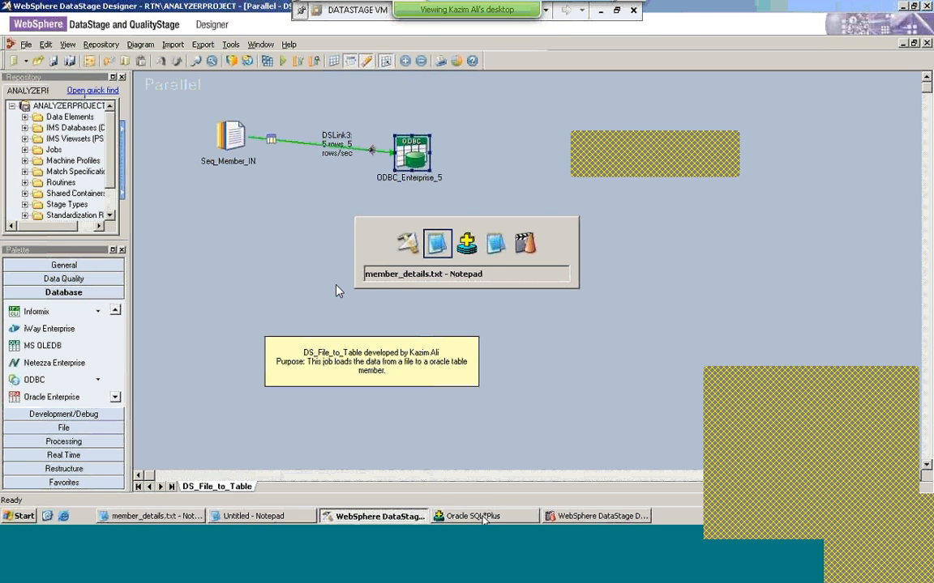
pyautogui.hotkey('alt', 'Tab')
pyautogui.hotkey('alt', 'Tab')
pyautogui.hotkey('alt', 'Tab')
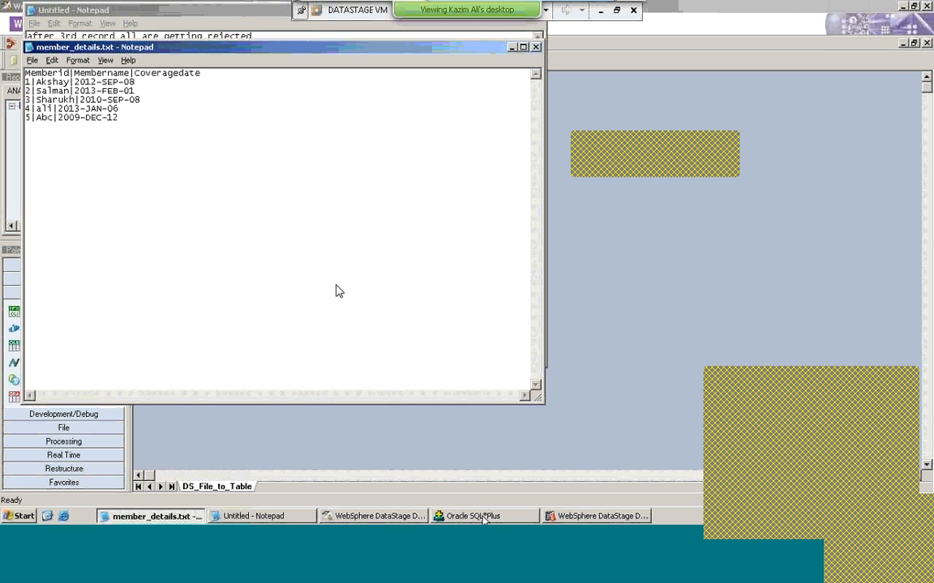
pyautogui.hotkey('shift', 'Down')
pyautogui.hotkey('shift', 'Down')
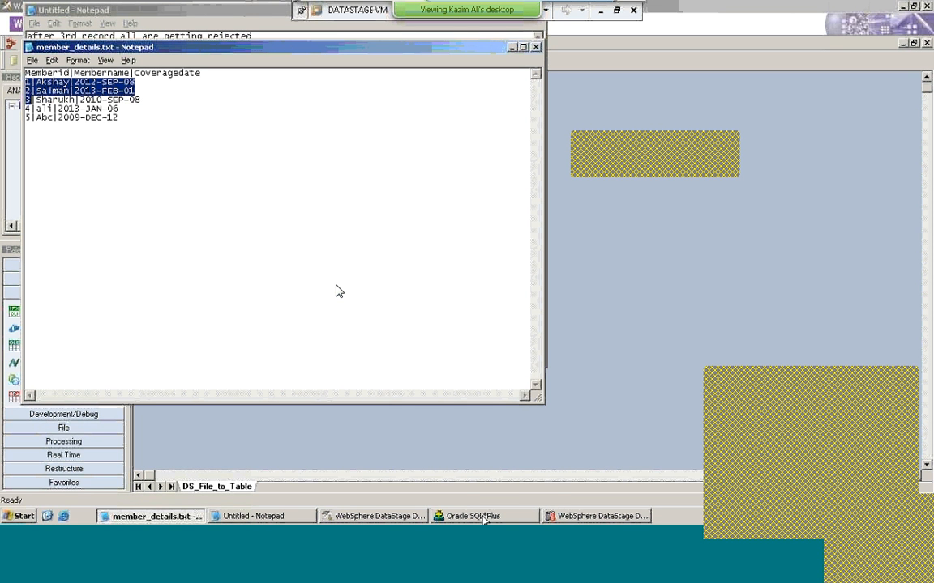
pyautogui.hotkey('shift', 'End')
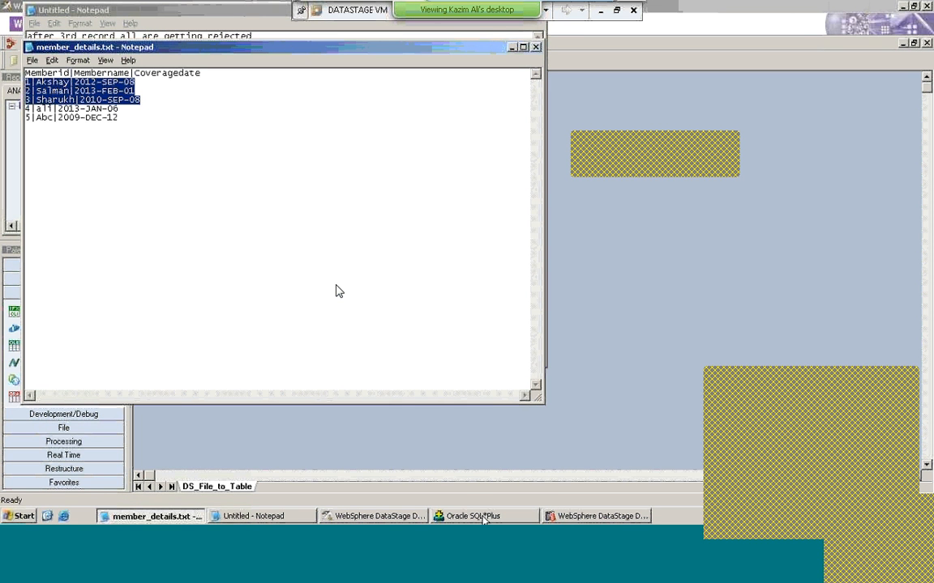
pyautogui.press('Delete')
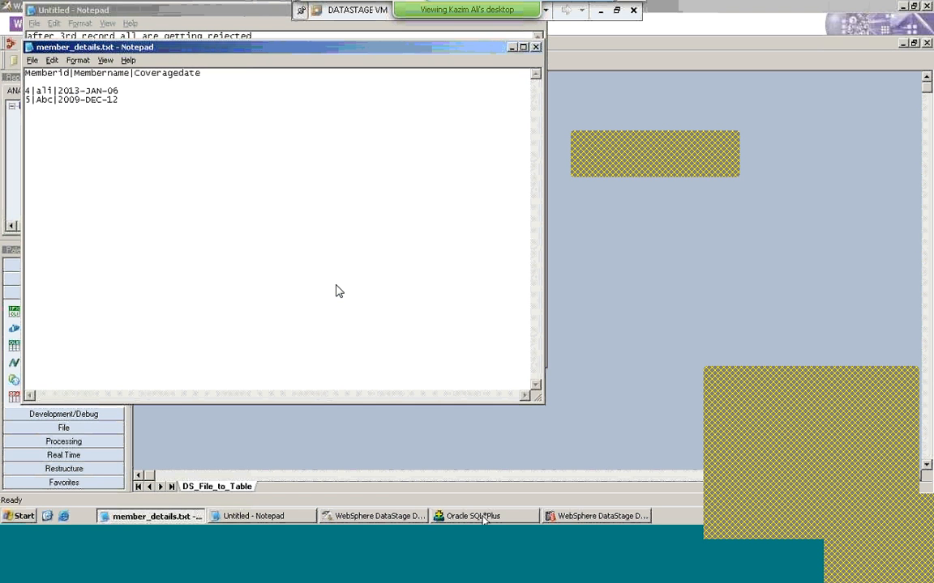
pyautogui.press('Delete')
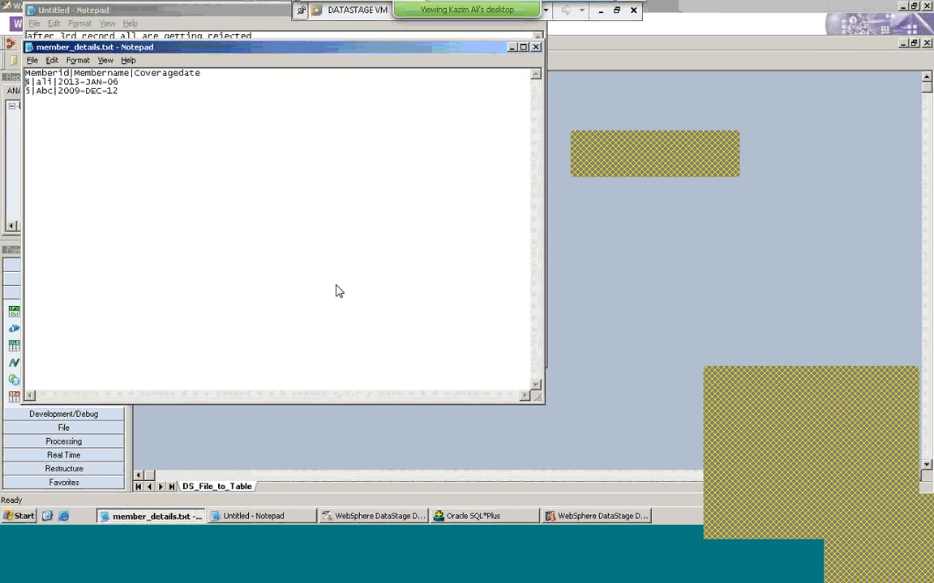
pyautogui.click(33, 60)
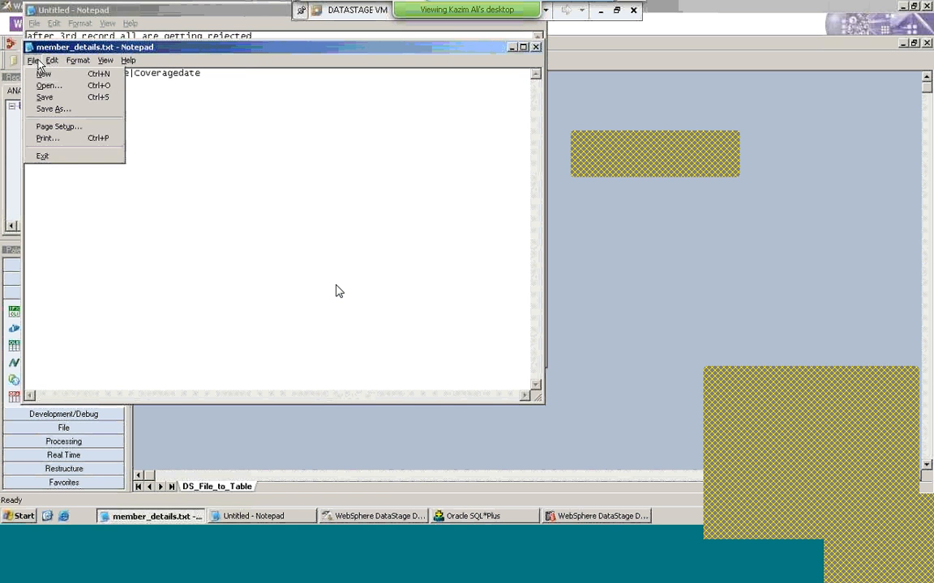
pyautogui.click(41, 95)
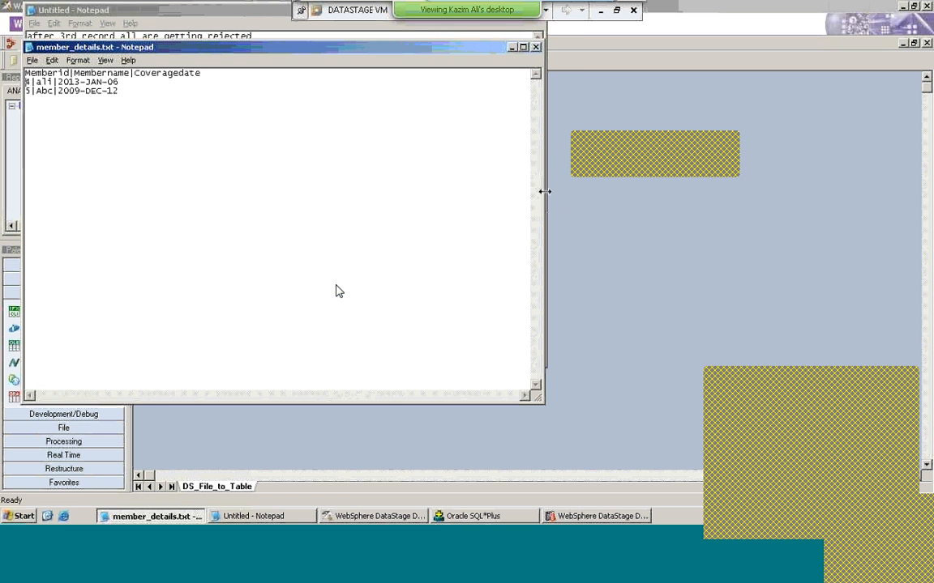
pyautogui.click(641, 190)
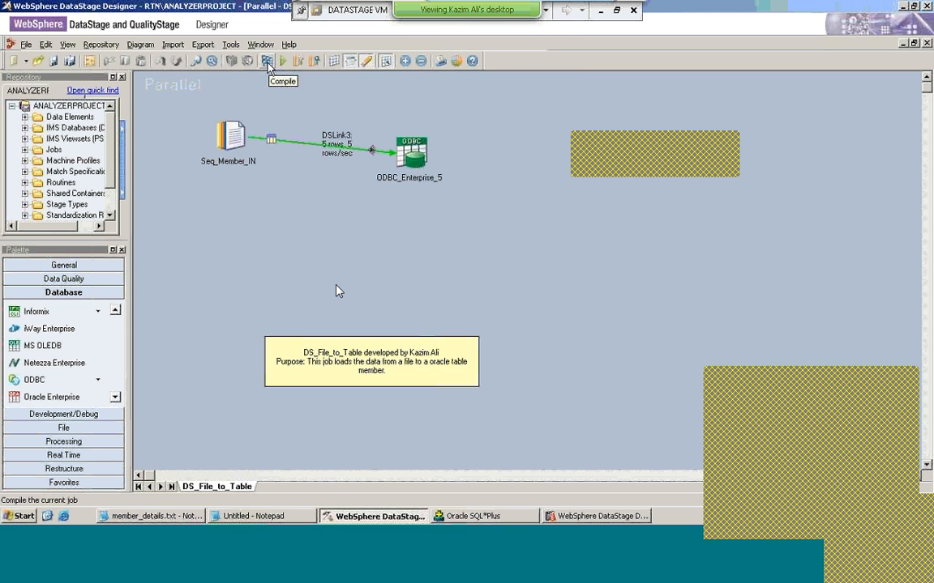
# View Seq_Member_IN's data preview, listing only ids 4 and 5, then close the stage
pyautogui.doubleClick(234, 137)
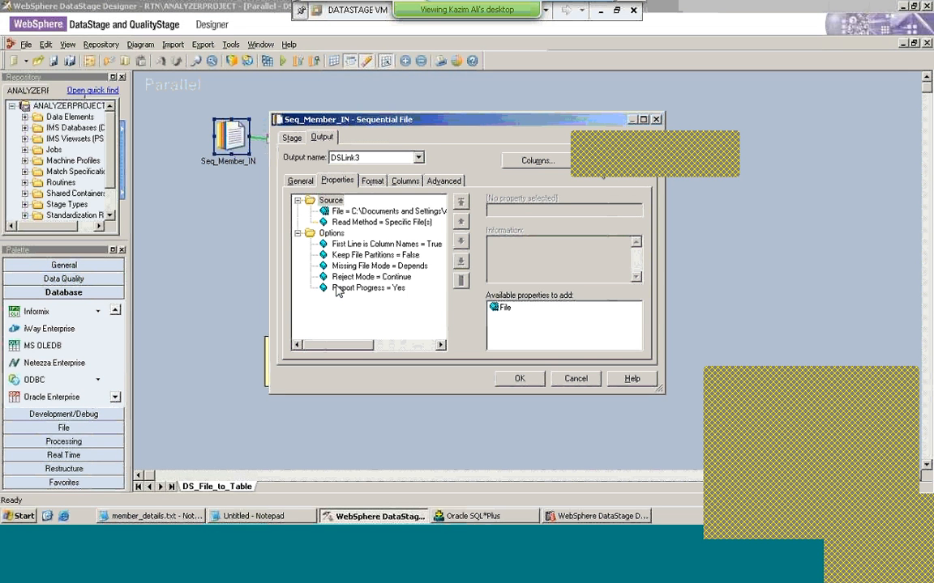
pyautogui.click(591, 225)
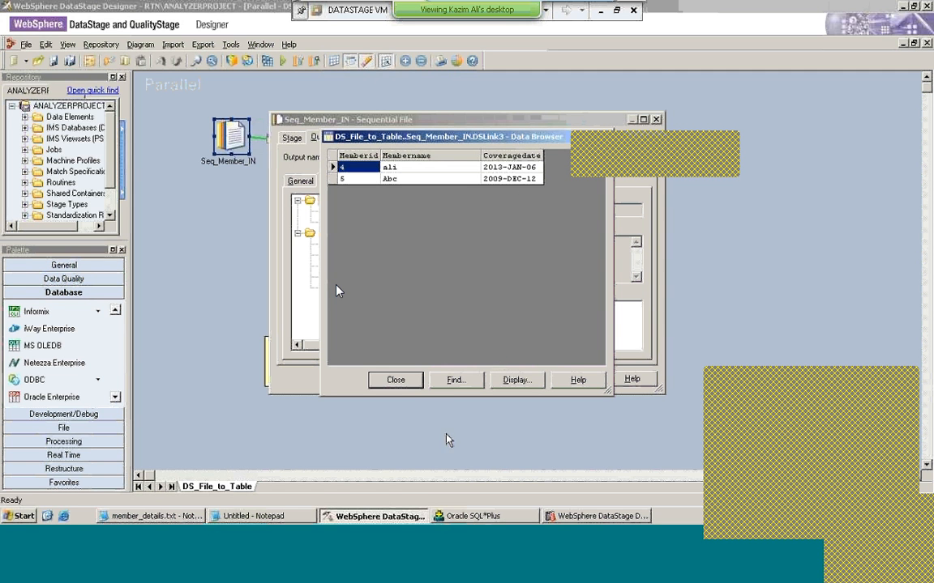
pyautogui.click(414, 380)
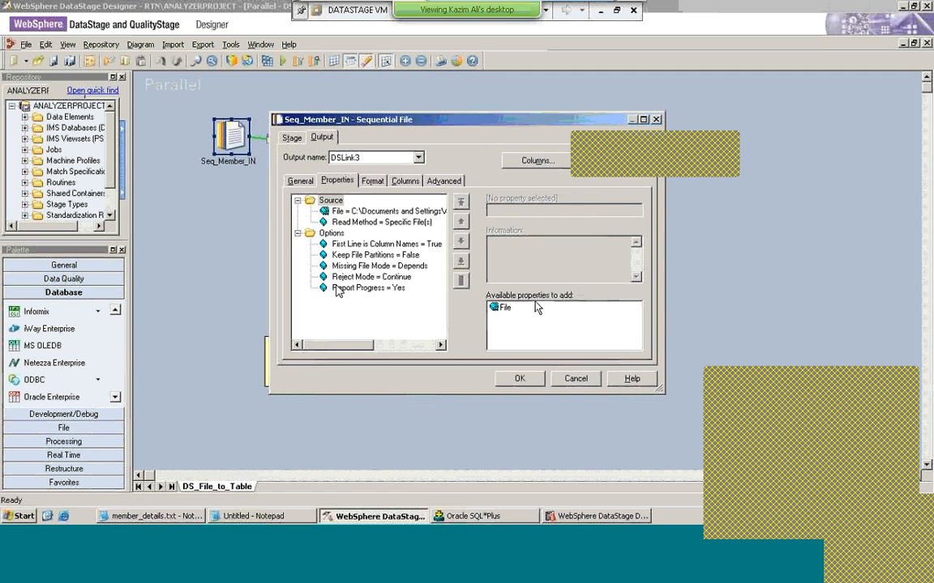
pyautogui.click(517, 377)
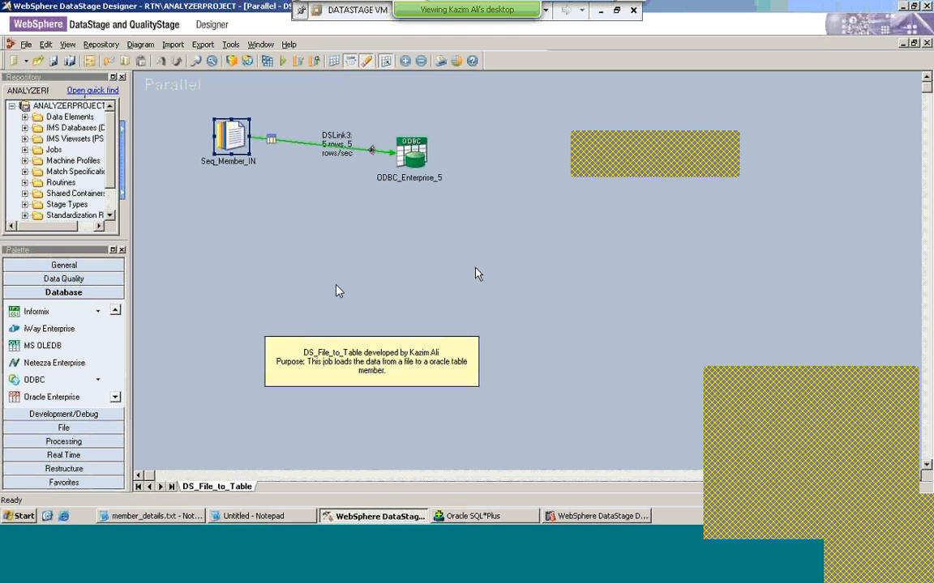
# Compile DS_File_to_Table cleanly and run it, passing 2 rows over DSLink3
pyautogui.click(266, 60)
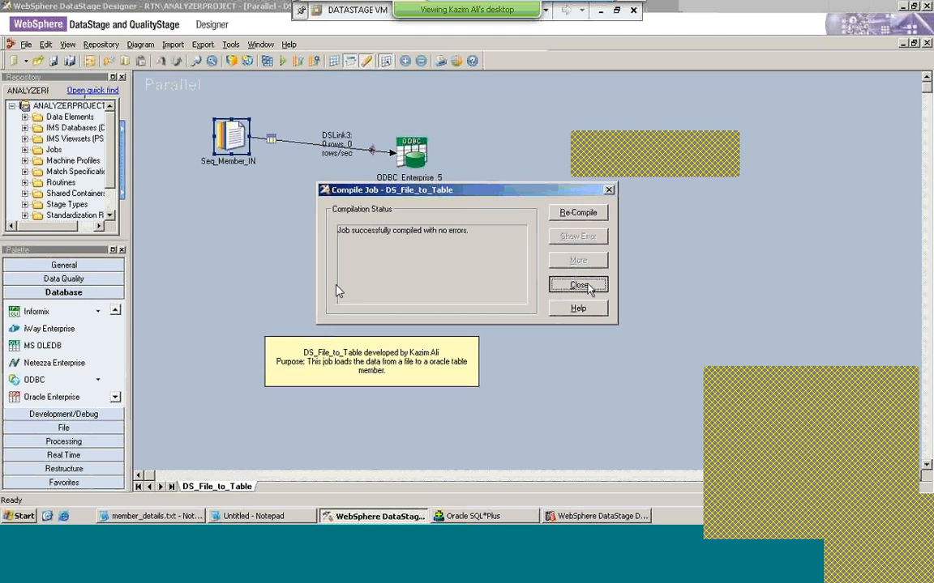
pyautogui.click(579, 286)
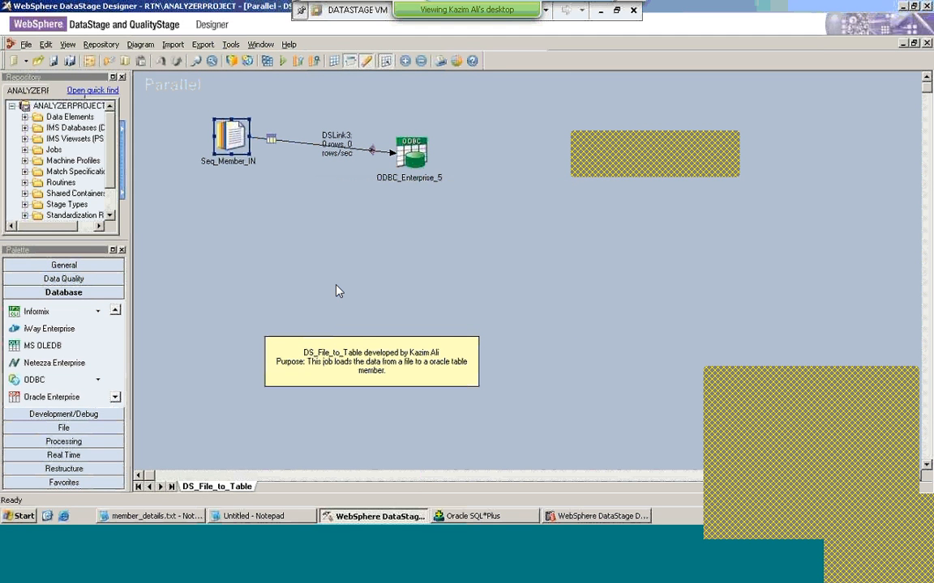
pyautogui.click(285, 61)
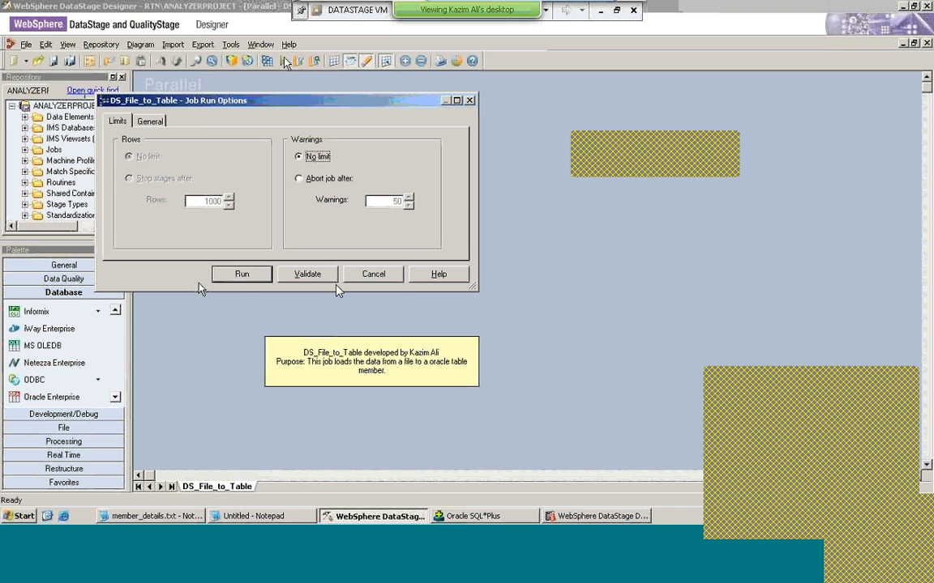
pyautogui.click(232, 277)
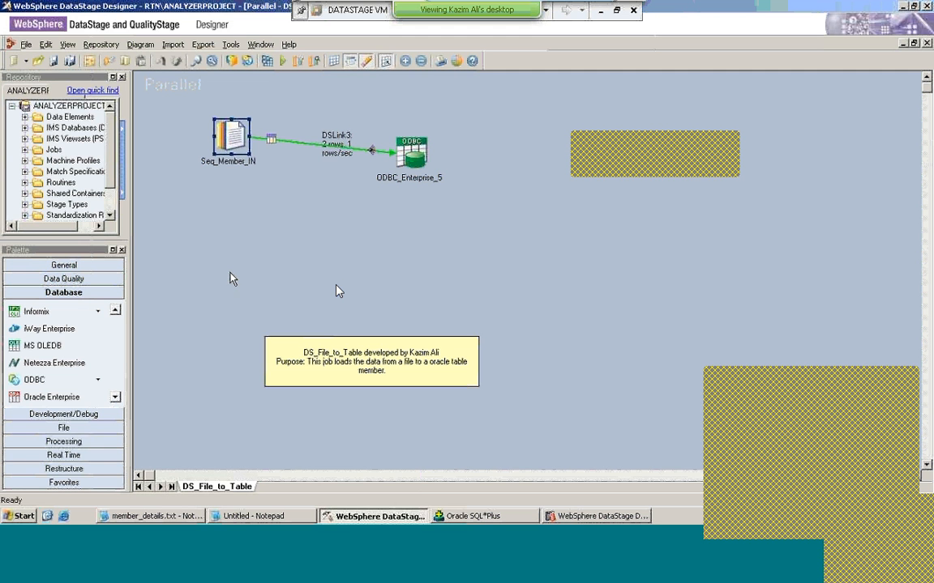
pyautogui.click(483, 516)
# Run 'select * from member;' and confirm only ids 4 and 5 were loaded
pyautogui.write('select * f')
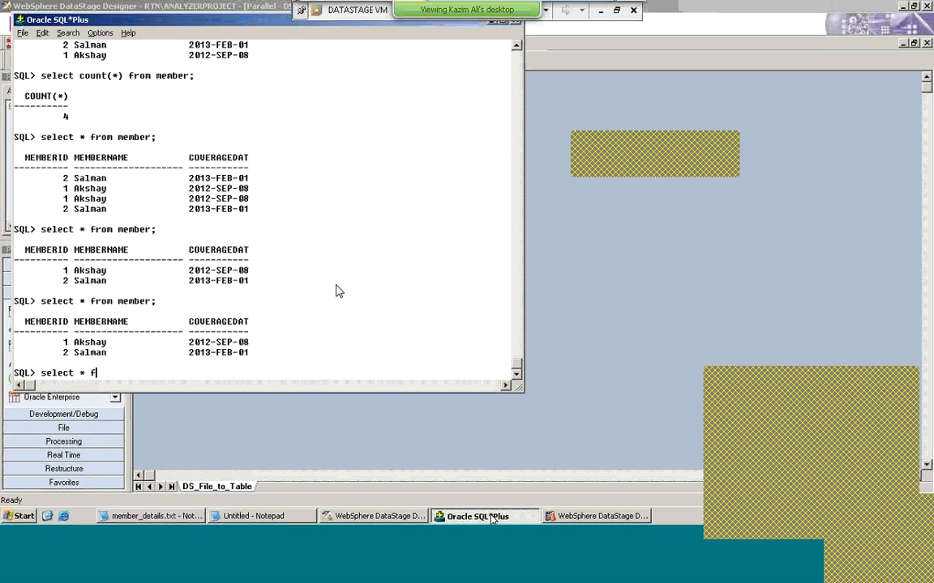
pyautogui.write('rom member;')
pyautogui.press('Return')
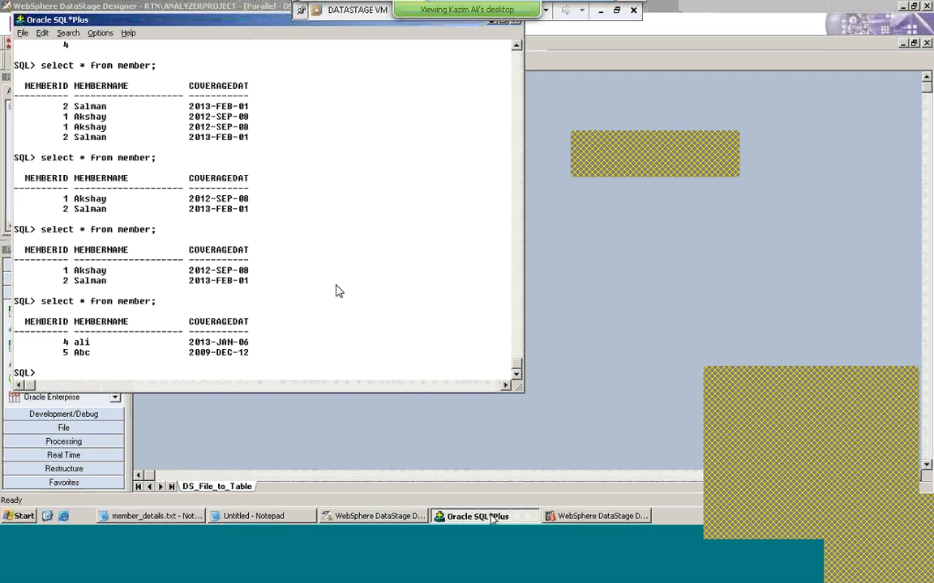
pyautogui.hotkey('alt', 'Tab')
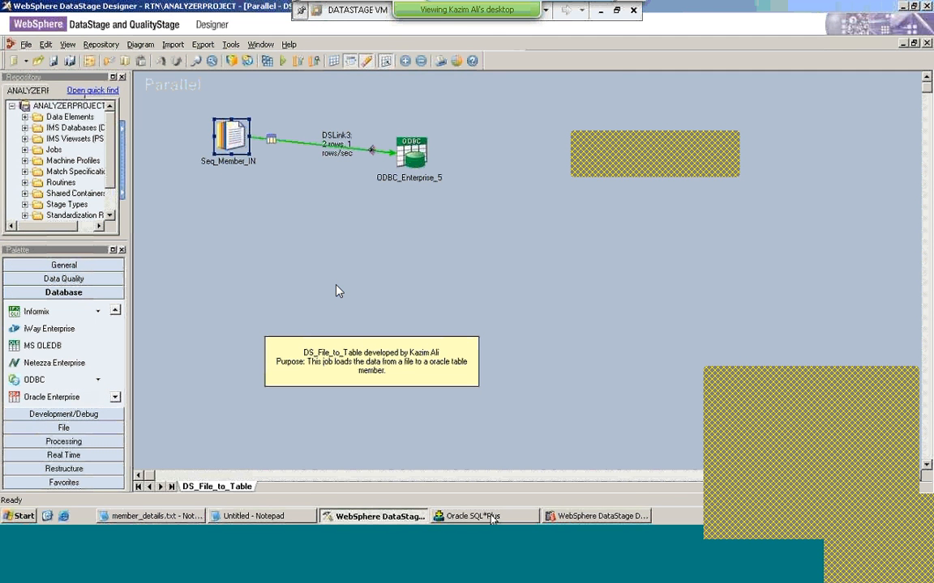
# In ODBC_Enterprise_5, append '_dup' to the target table name, making it Member_dup
pyautogui.click(416, 163)
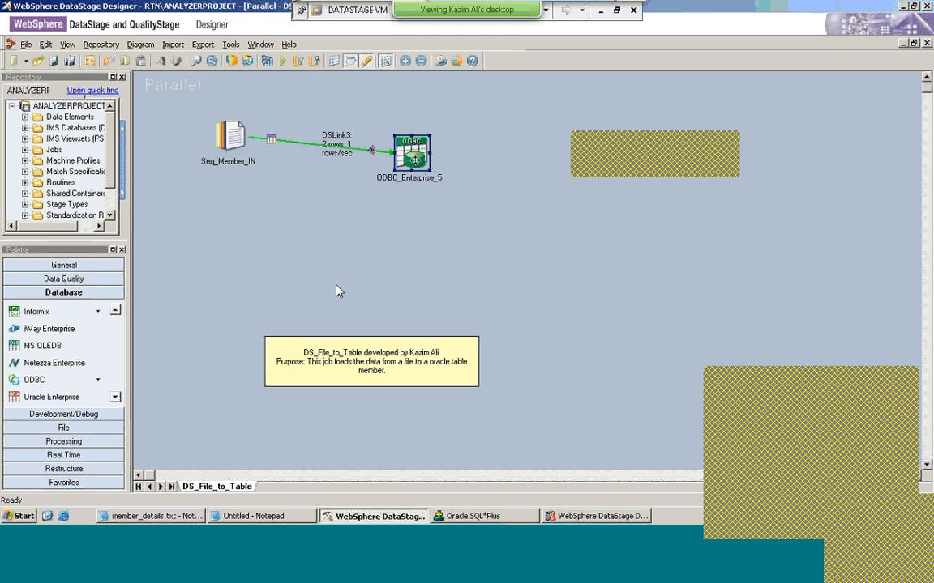
pyautogui.doubleClick(415, 160)
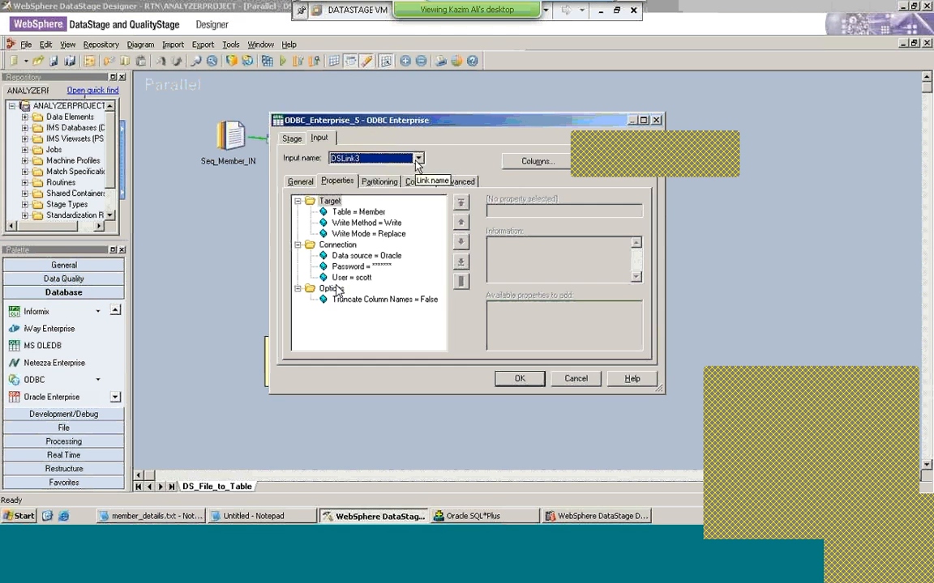
pyautogui.click(384, 213)
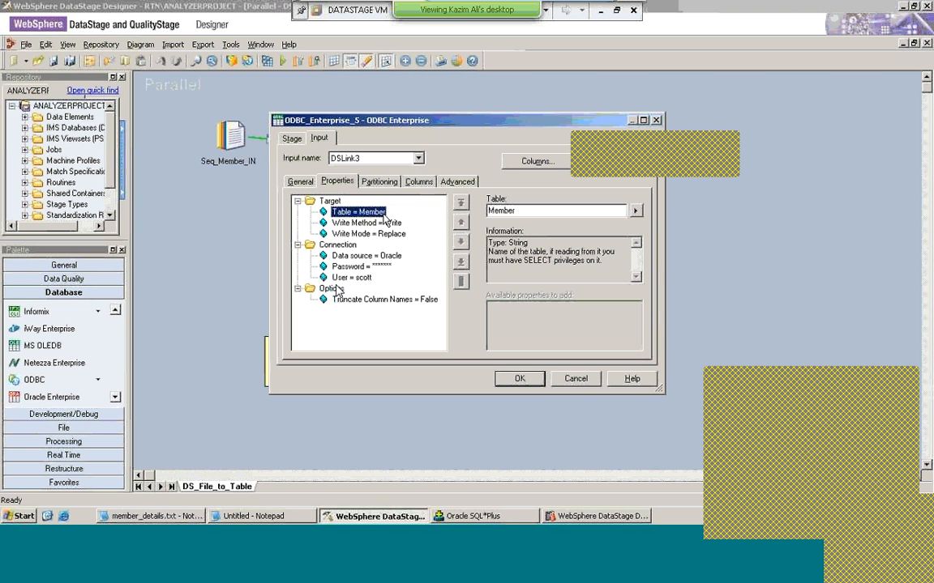
pyautogui.click(606, 211)
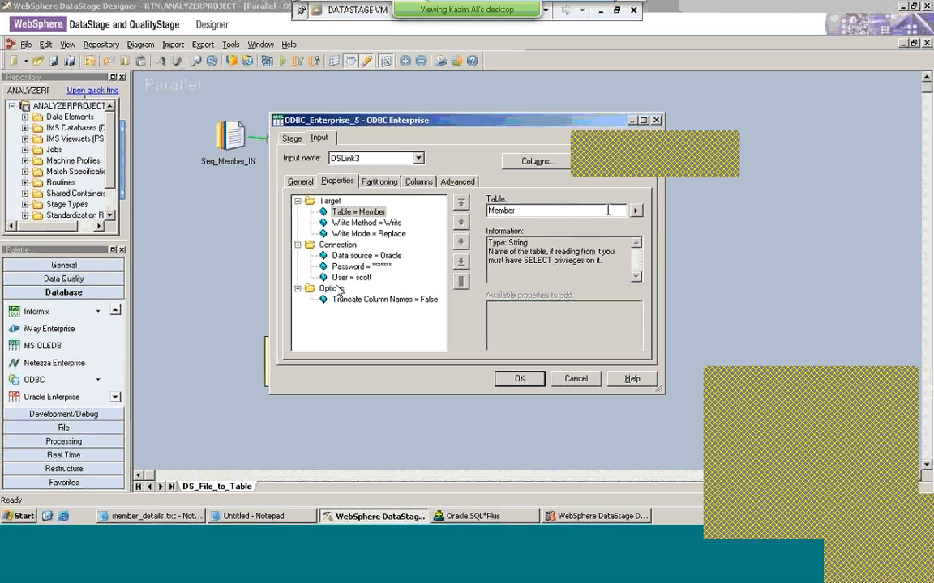
pyautogui.write('_dup')
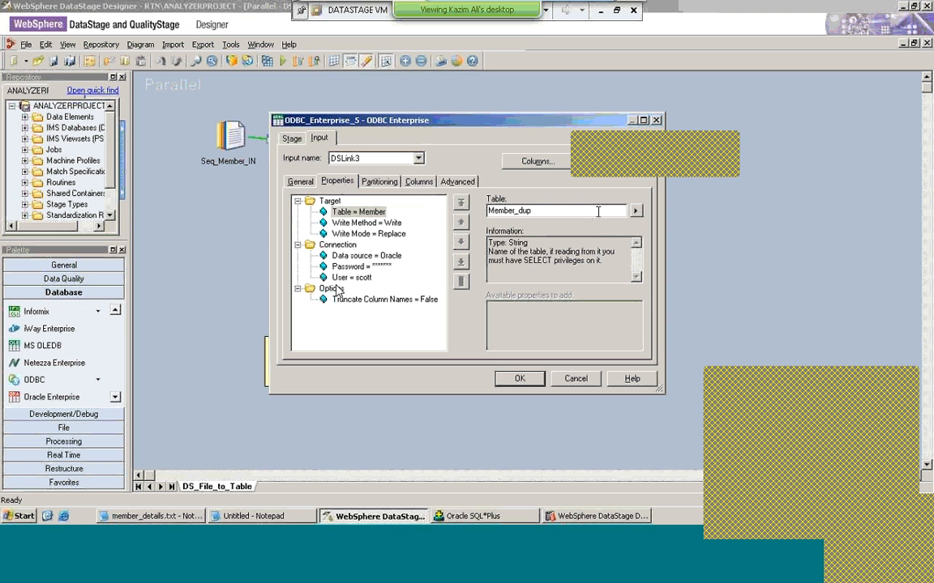
# Set the target's Write Mode to Create and confirm the stage settings
pyautogui.click(391, 224)
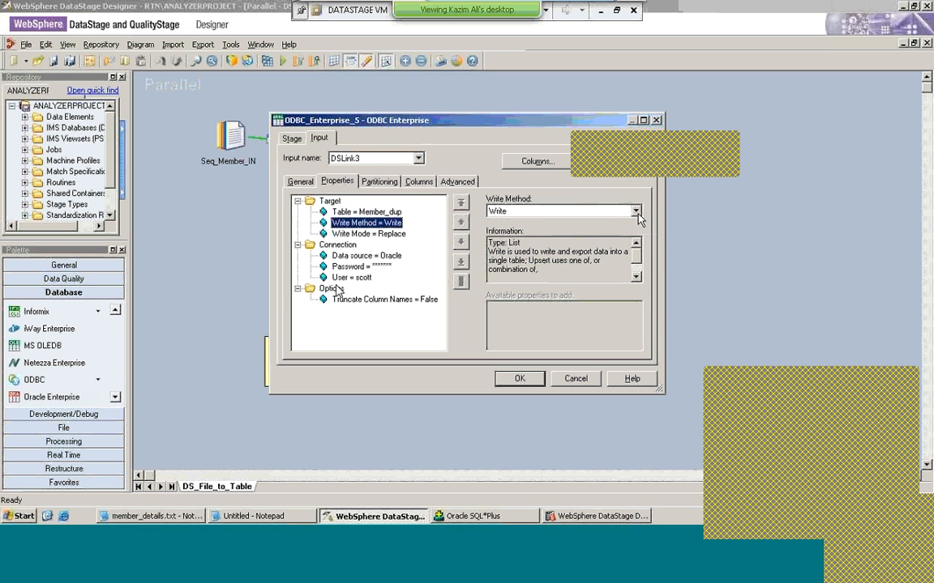
pyautogui.click(636, 211)
pyautogui.click(385, 214)
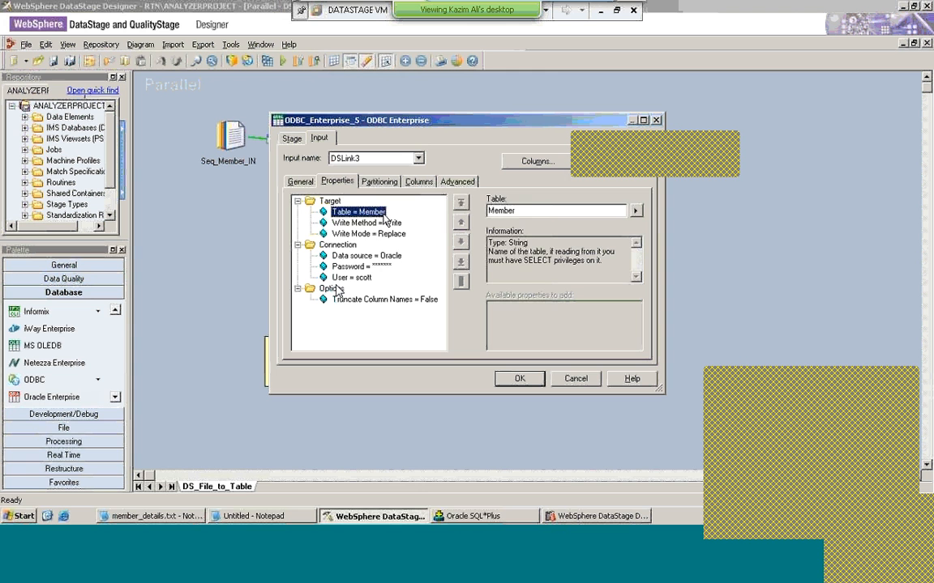
pyautogui.click(387, 222)
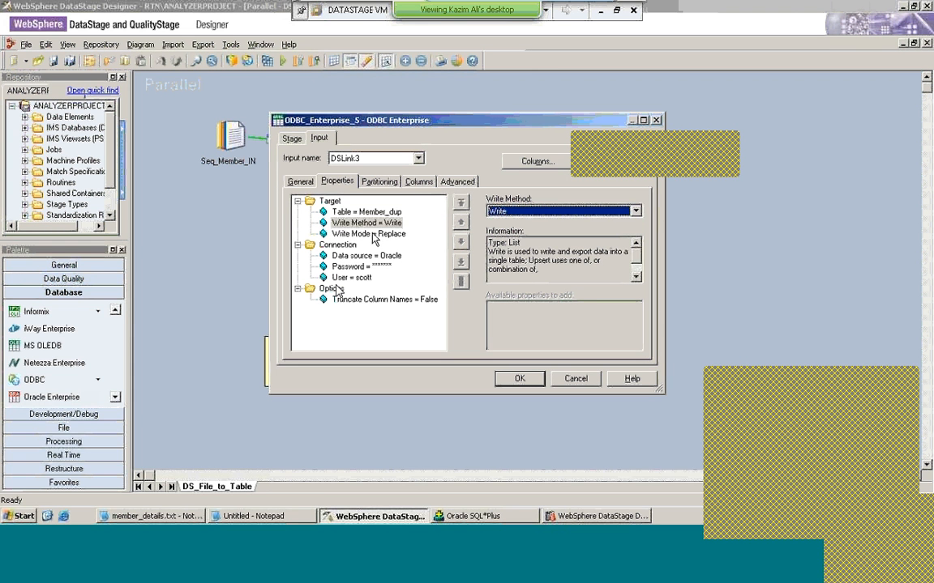
pyautogui.click(359, 234)
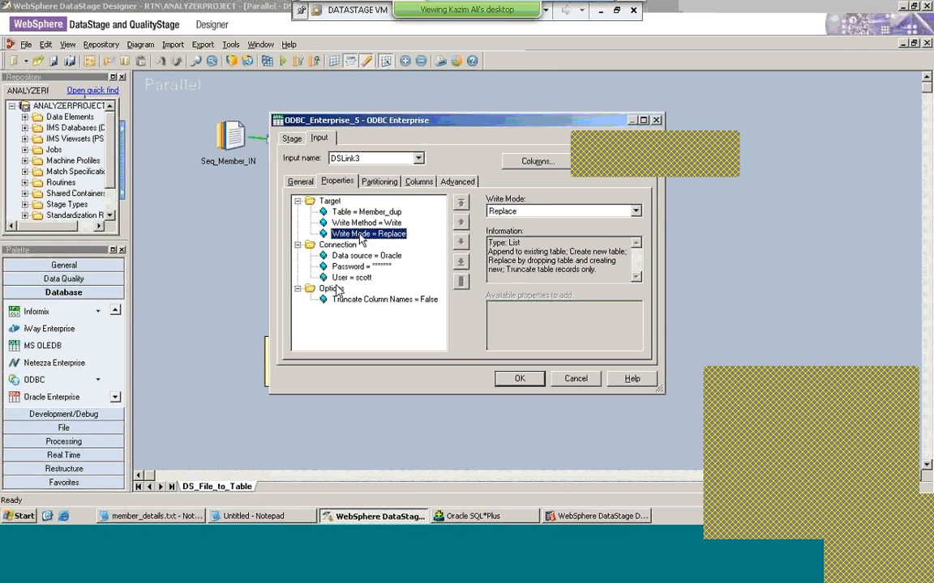
pyautogui.click(637, 211)
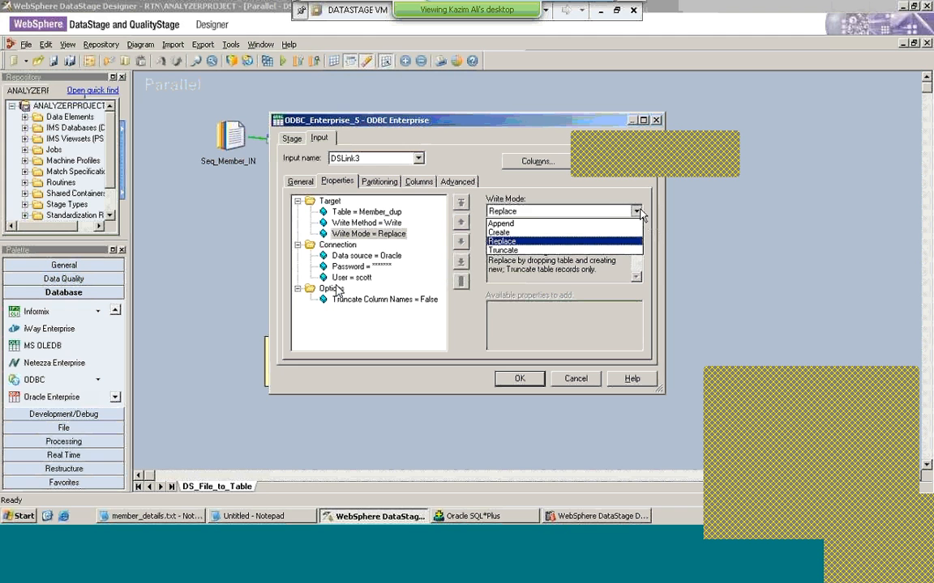
pyautogui.click(576, 232)
pyautogui.click(384, 214)
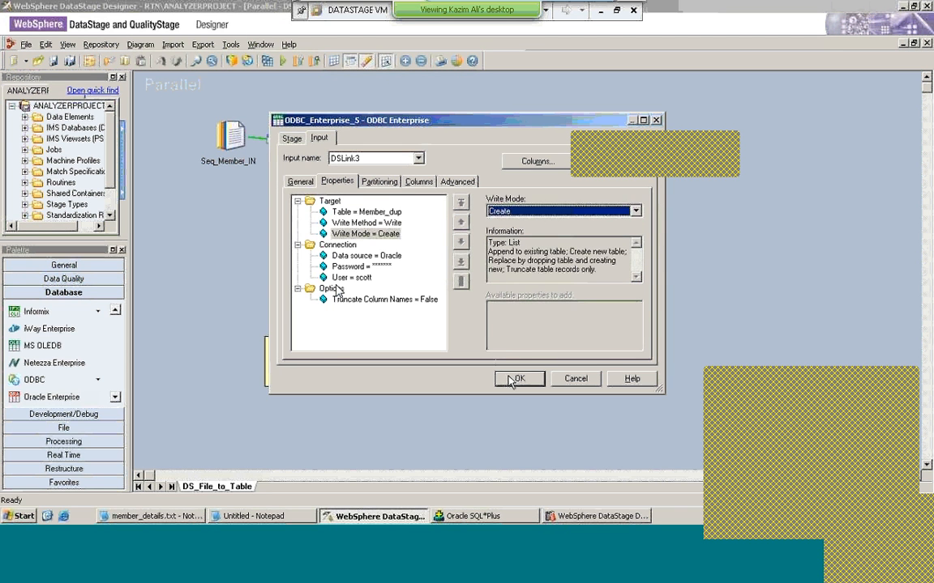
pyautogui.click(519, 378)
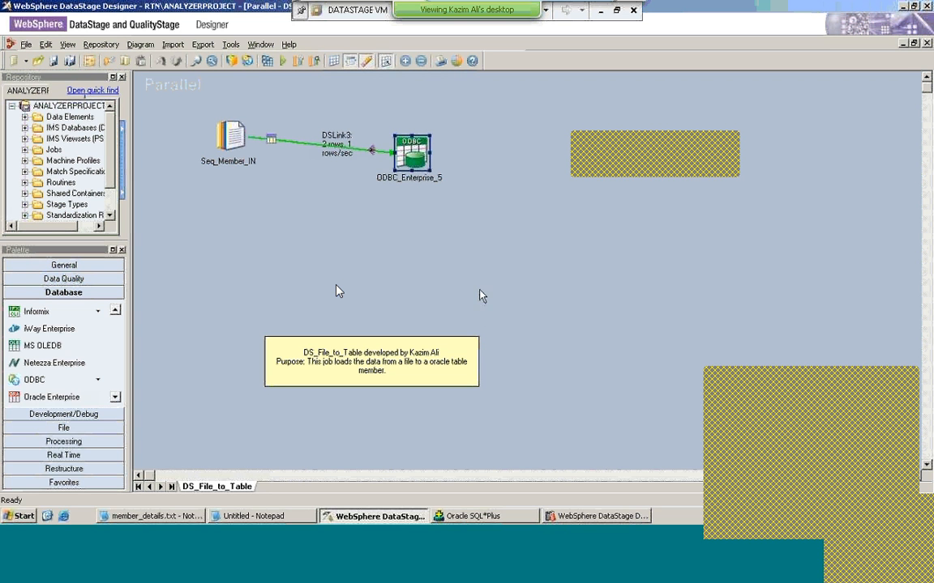
# Recompile DS_File_to_Table with the Member_dup target and run it, again passing 2 rows
pyautogui.click(268, 60)
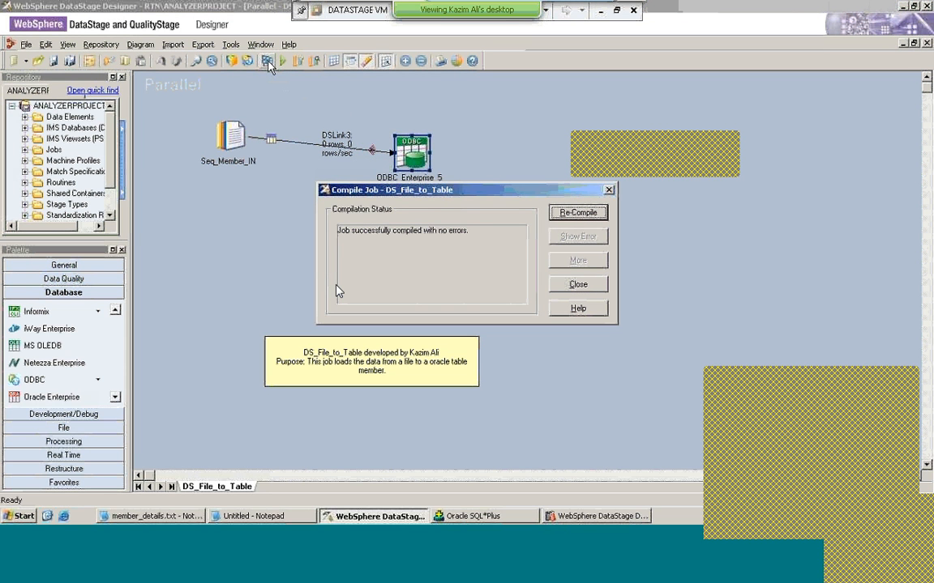
pyautogui.click(567, 285)
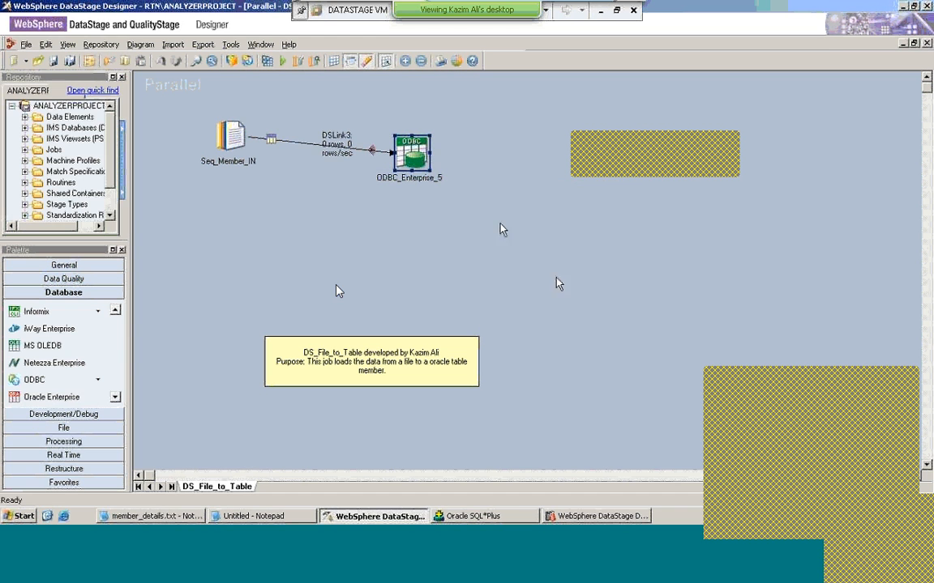
pyautogui.click(284, 63)
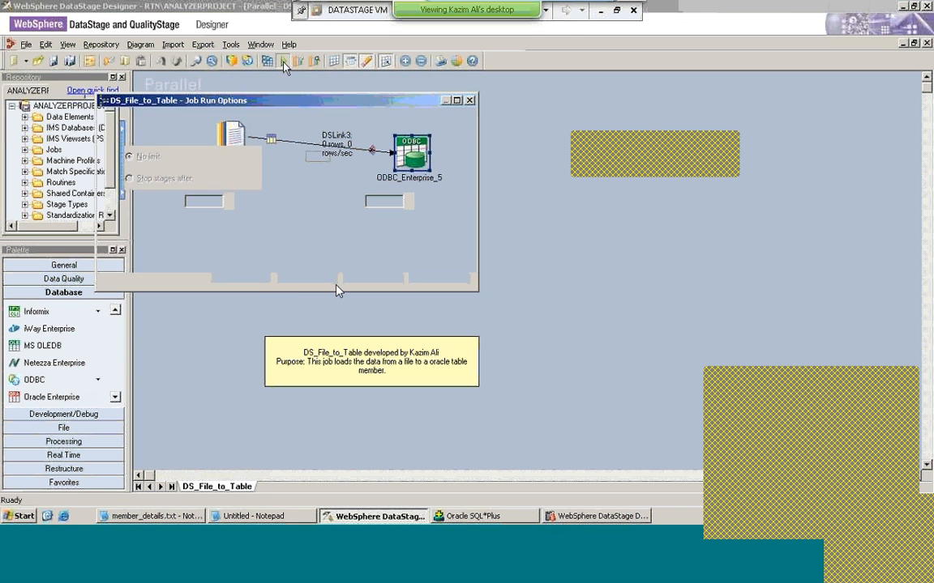
pyautogui.click(251, 276)
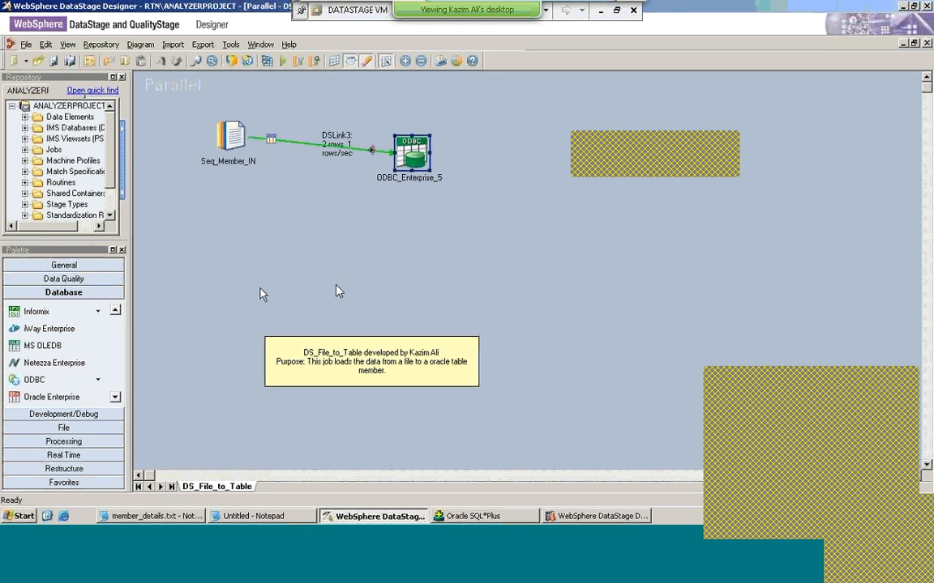
# Run 'select * from member_dup;' in SQL*Plus to confirm rows 4 and 5, then return to Director
pyautogui.click(456, 519)
pyautogui.write('sele')
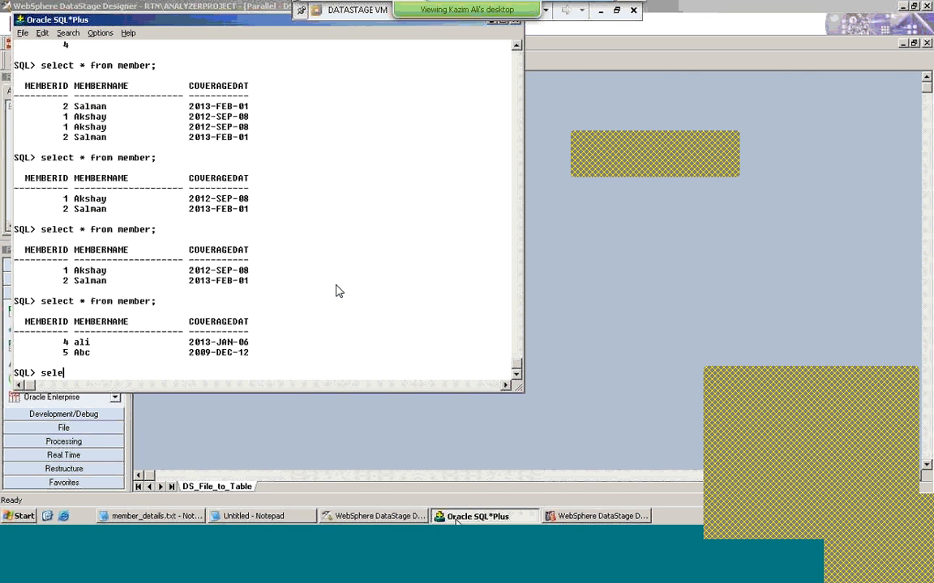
pyautogui.write('ct 8')
pyautogui.write(' fr')
pyautogui.press('BackSpace')
pyautogui.press('BackSpace')
pyautogui.press('BackSpace')
pyautogui.press('BackSpace')
pyautogui.press('BackSpace')
pyautogui.write('* from m')
pyautogui.press('BackSpace')
pyautogui.write('member')
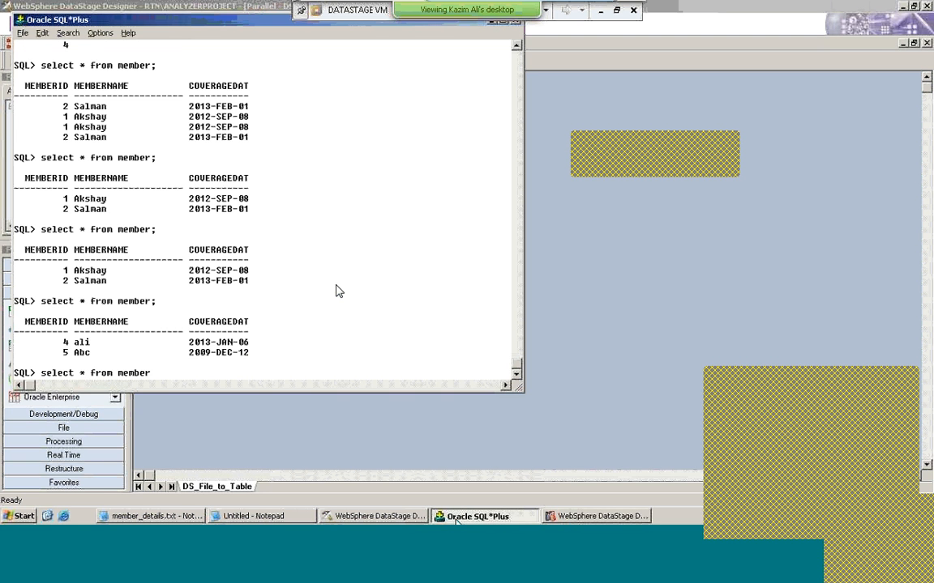
pyautogui.write('_dup;')
pyautogui.press('Return')
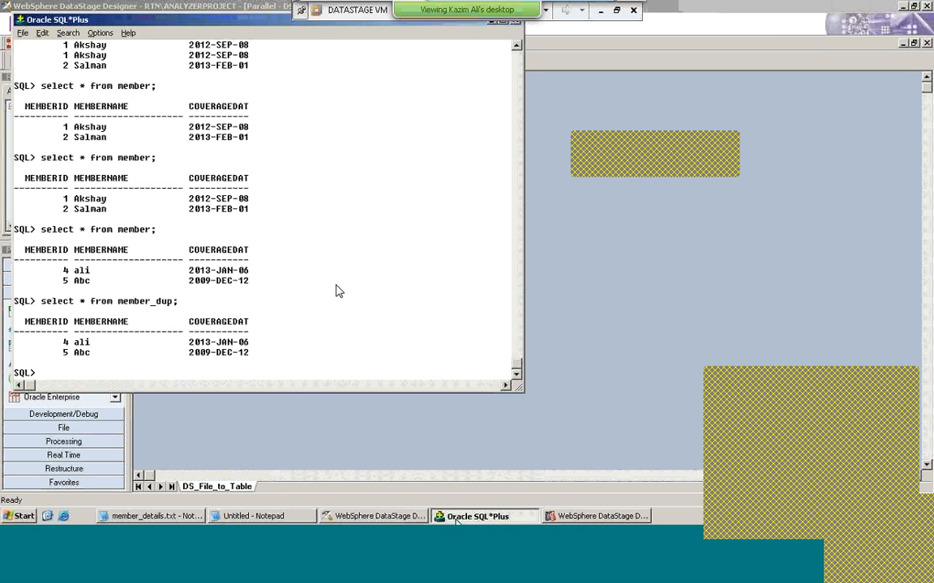
pyautogui.click(559, 516)
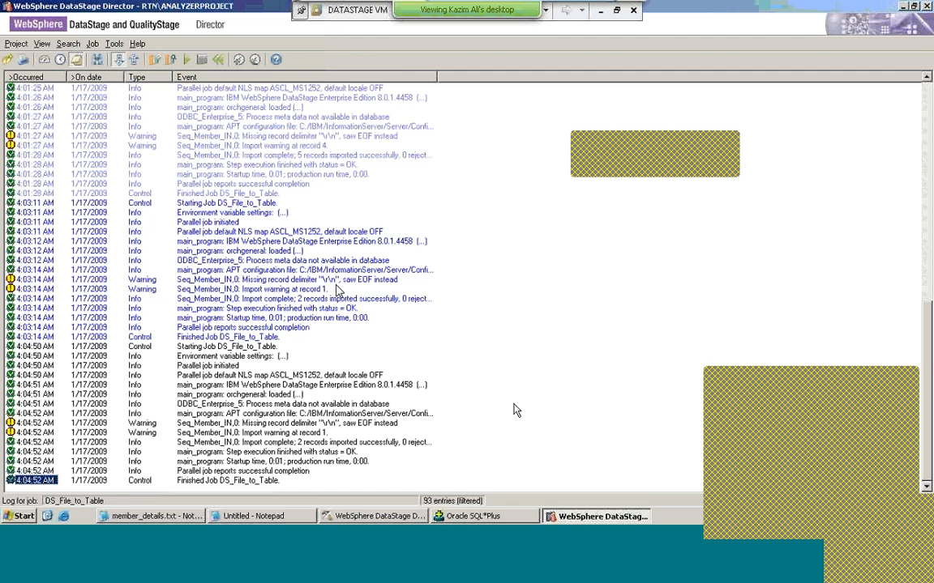
# Rerun the DS_File_to_Table job from Designer and view the new run's log in Director
pyautogui.click(379, 517)
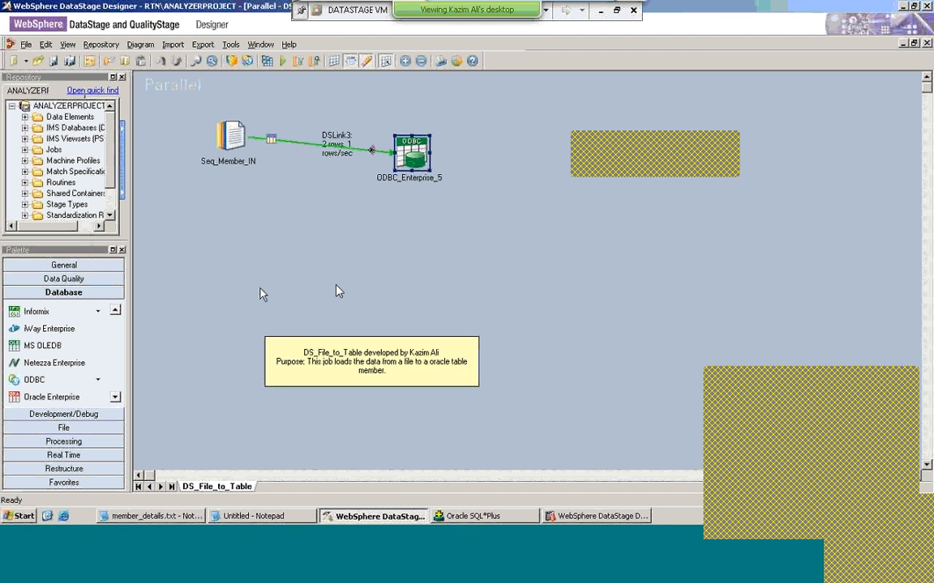
pyautogui.click(283, 61)
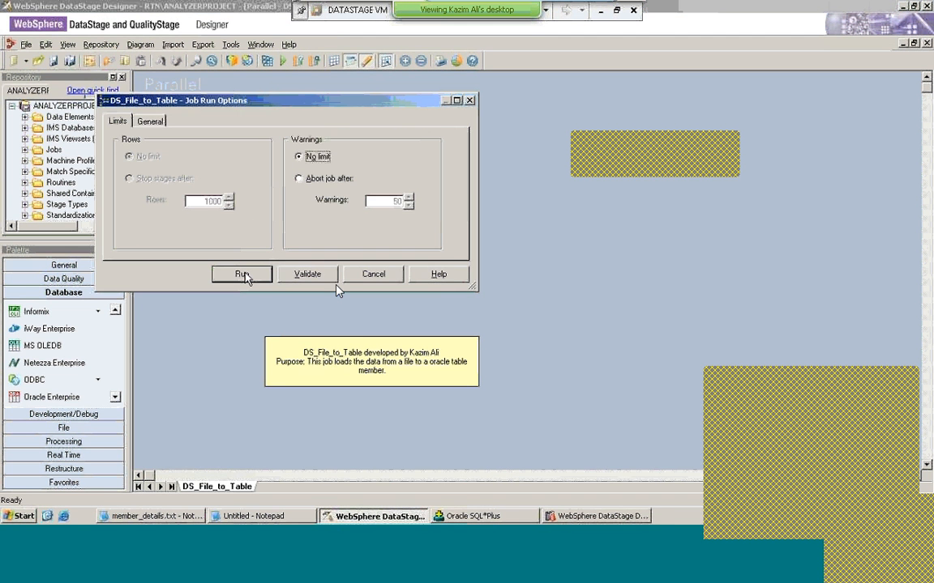
pyautogui.click(243, 275)
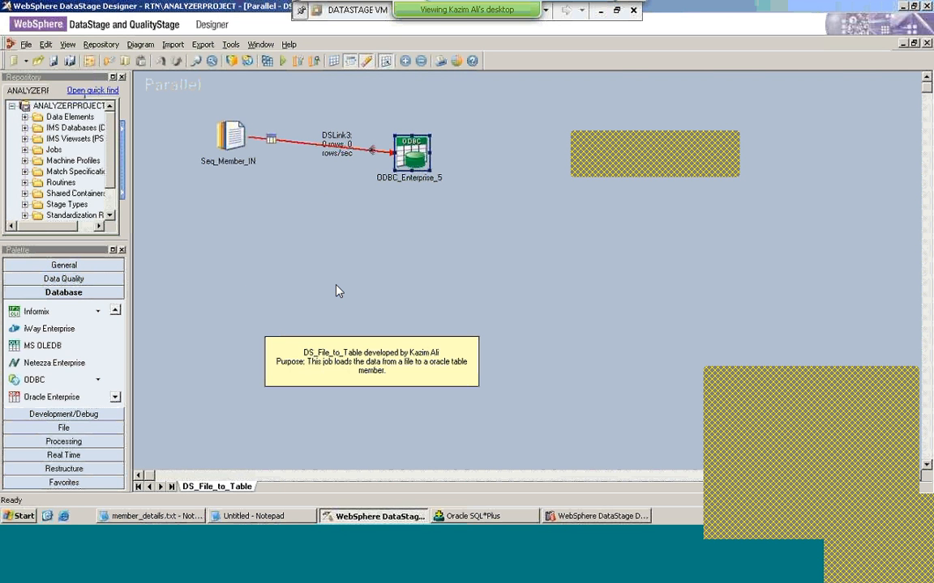
pyautogui.click(572, 517)
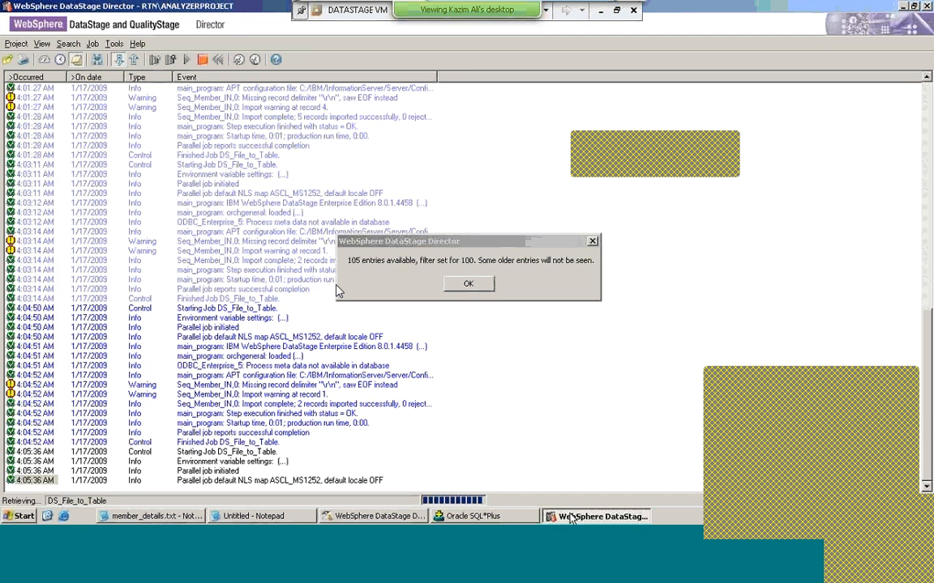
# Read the fatal table-create error about an existing object's name, then open ODBC_Enterprise_5's properties
pyautogui.click(468, 284)
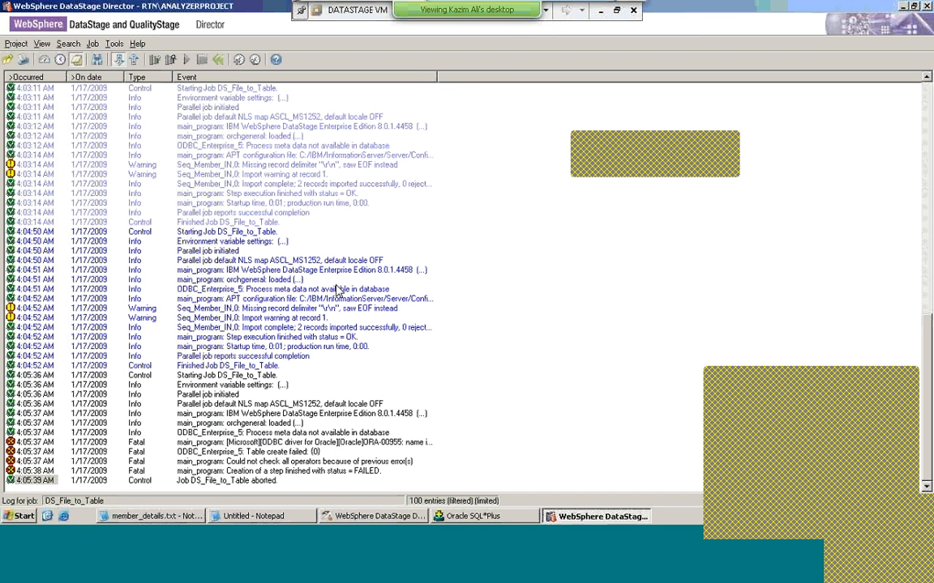
pyautogui.click(325, 442)
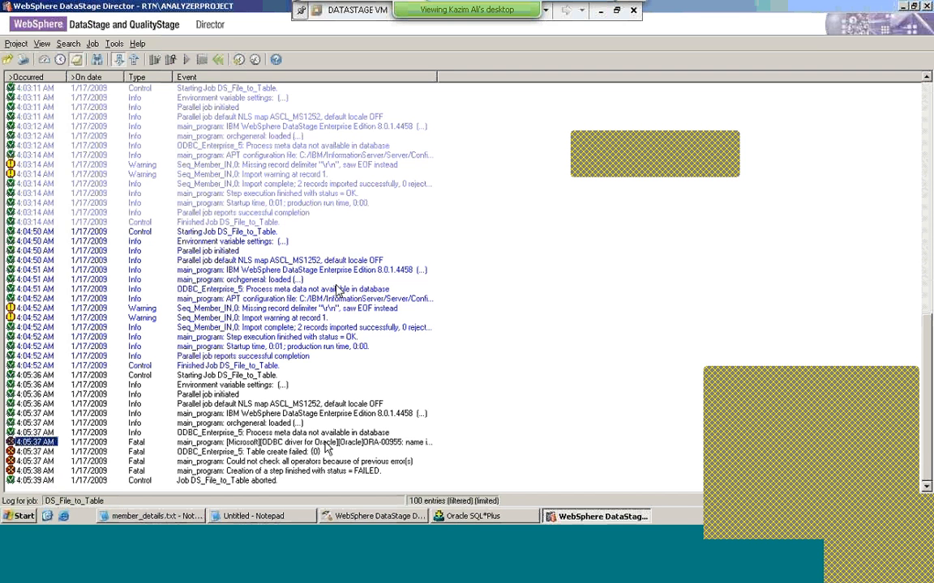
pyautogui.doubleClick(326, 446)
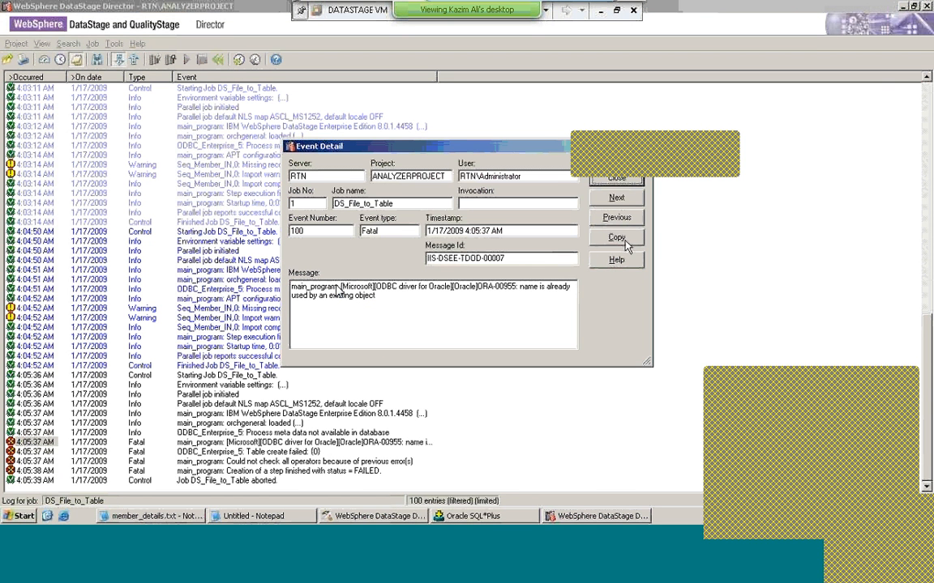
pyautogui.click(635, 181)
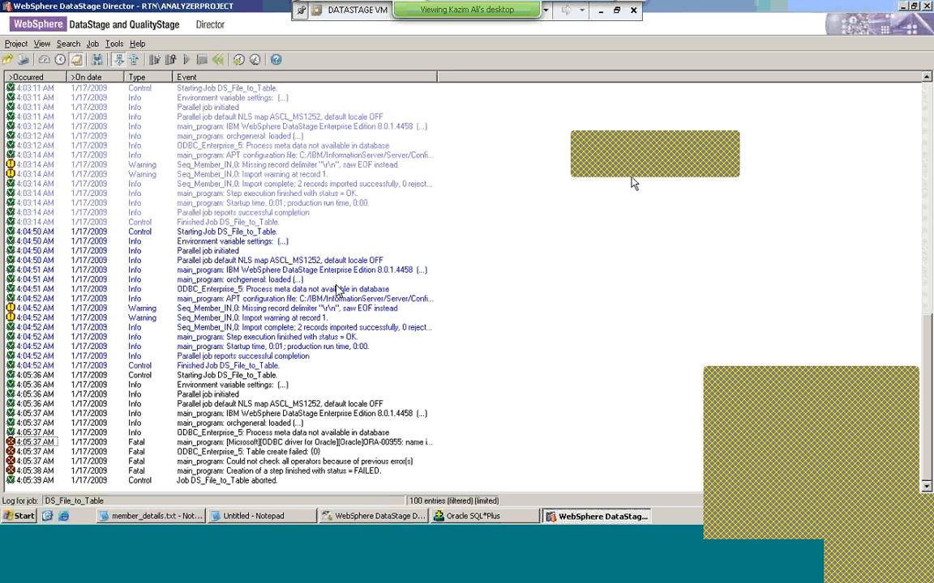
pyautogui.click(353, 520)
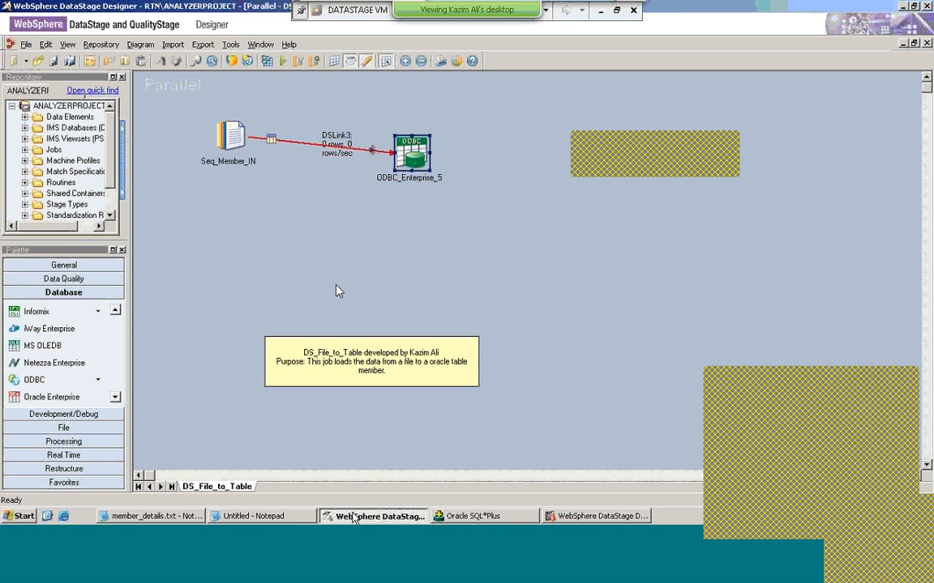
pyautogui.doubleClick(415, 152)
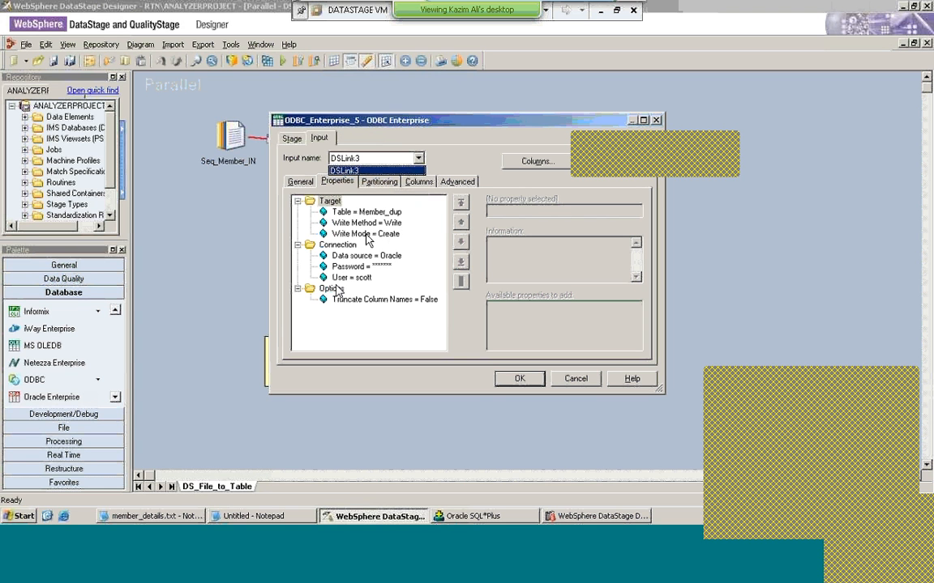
# Inspect Member_dup's Write Mode (kept at Create) and Write Method lists, then switch to member_details.txt
pyautogui.click(366, 235)
pyautogui.click(355, 519)
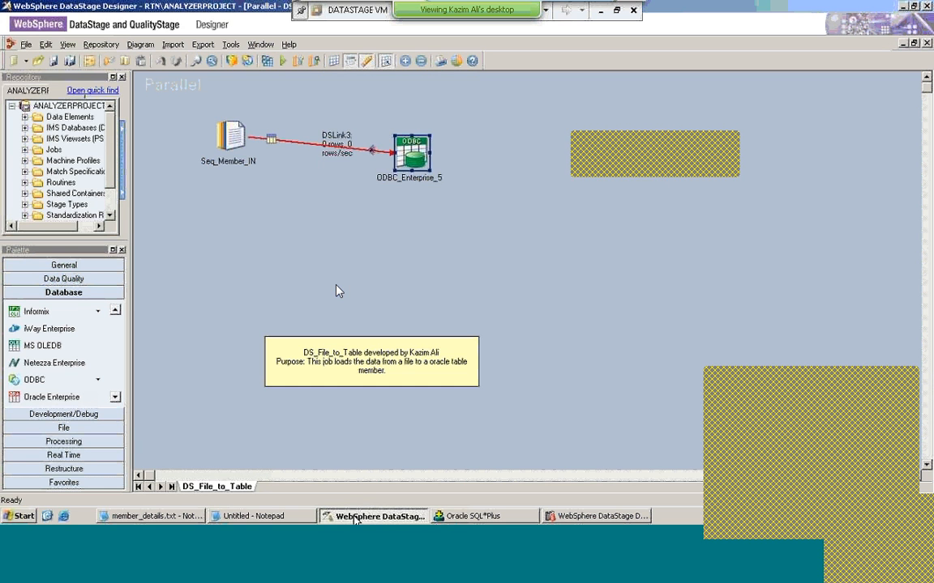
pyautogui.click(355, 518)
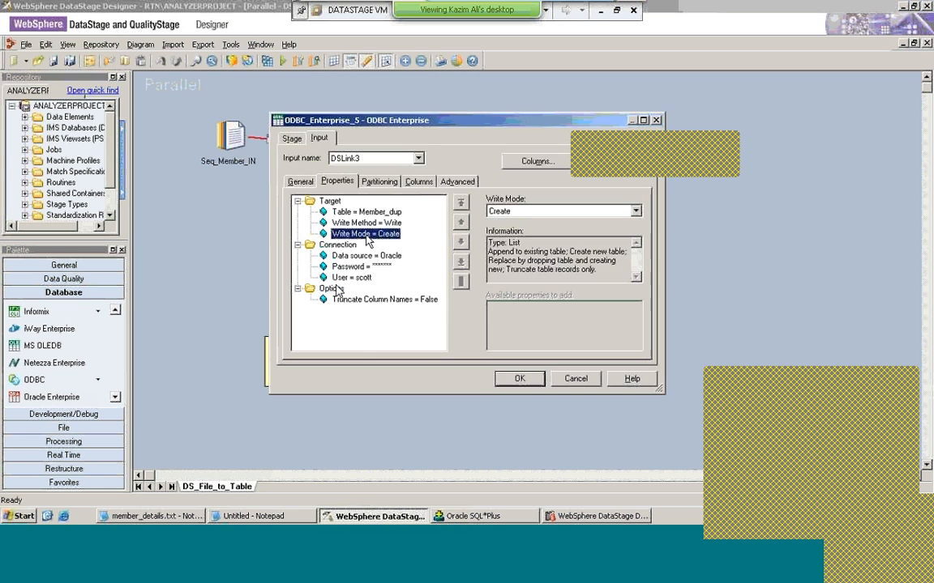
pyautogui.click(635, 213)
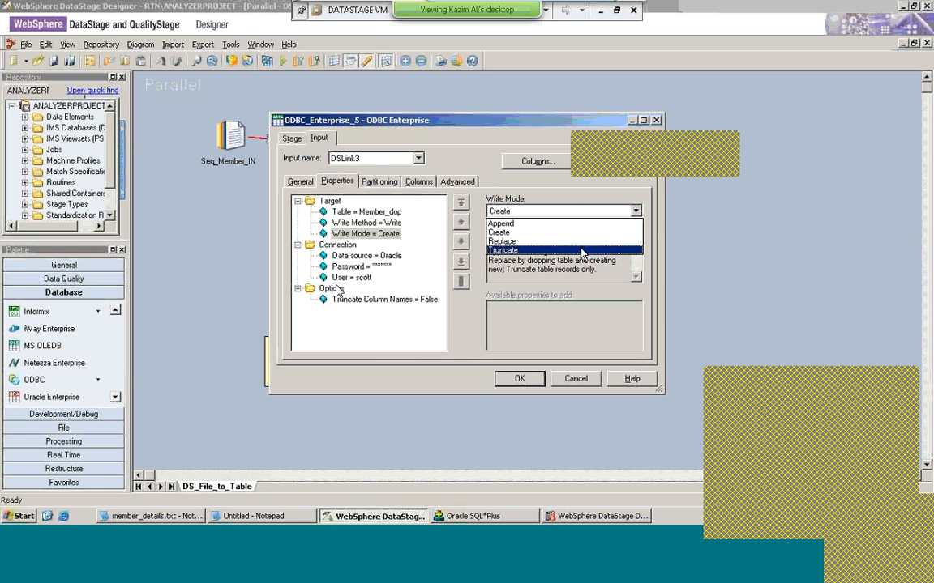
pyautogui.click(478, 252)
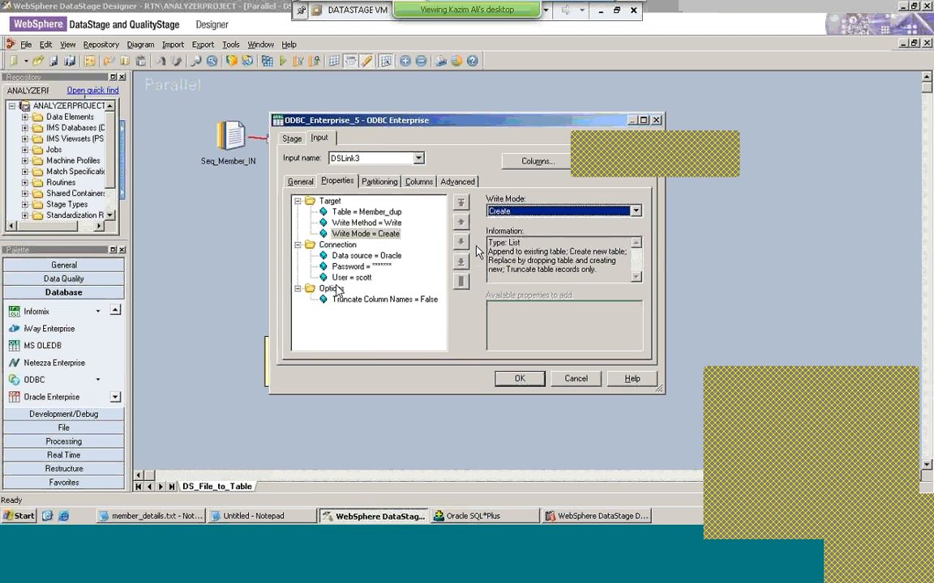
pyautogui.click(377, 224)
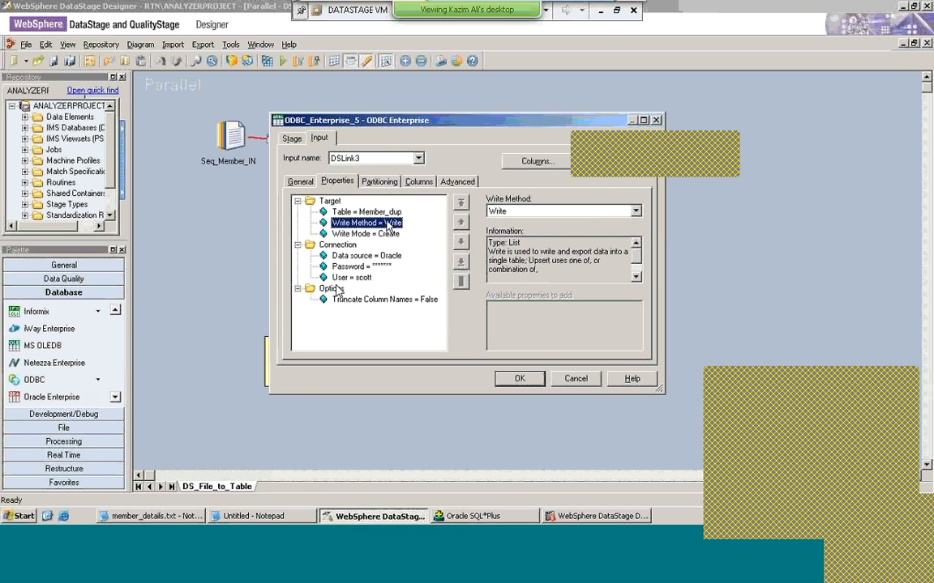
pyautogui.click(635, 213)
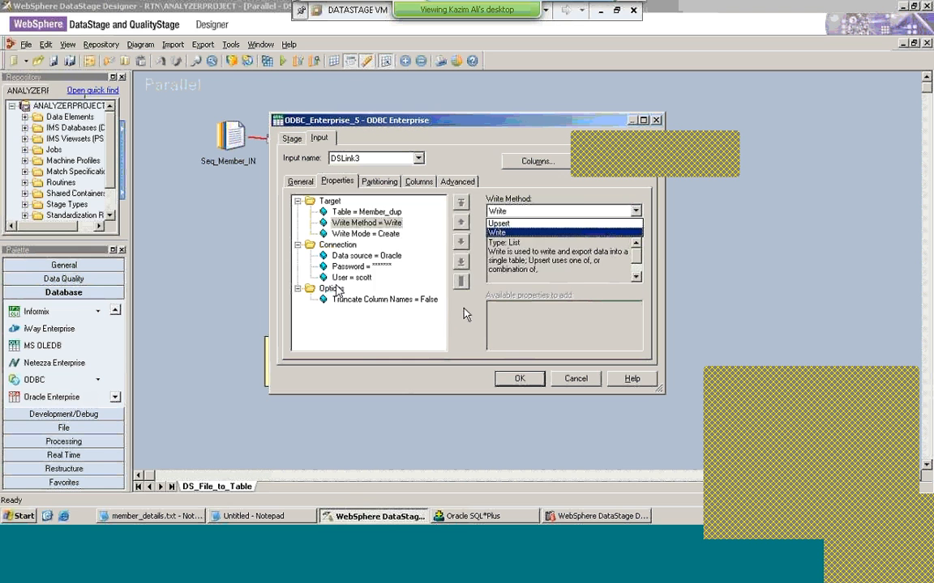
pyautogui.hotkey('alt', 'Tab')
pyautogui.hotkey('alt', 'Tab')
pyautogui.hotkey('alt', 'Tab')
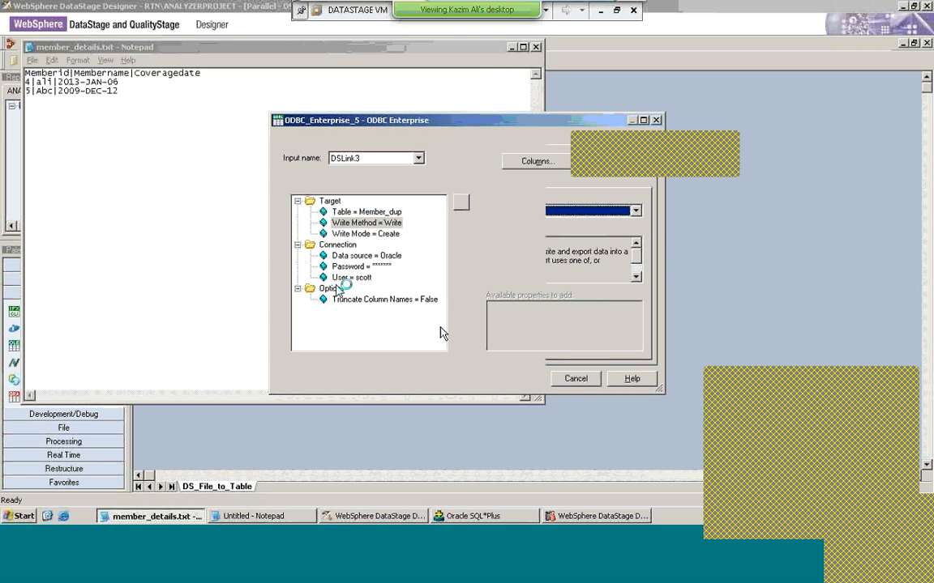
# Change ODBC_Enterprise_5's Write Mode from Create to Append and save the job
pyautogui.hotkey('alt', 'Tab')
pyautogui.hotkey('alt', 'Tab')
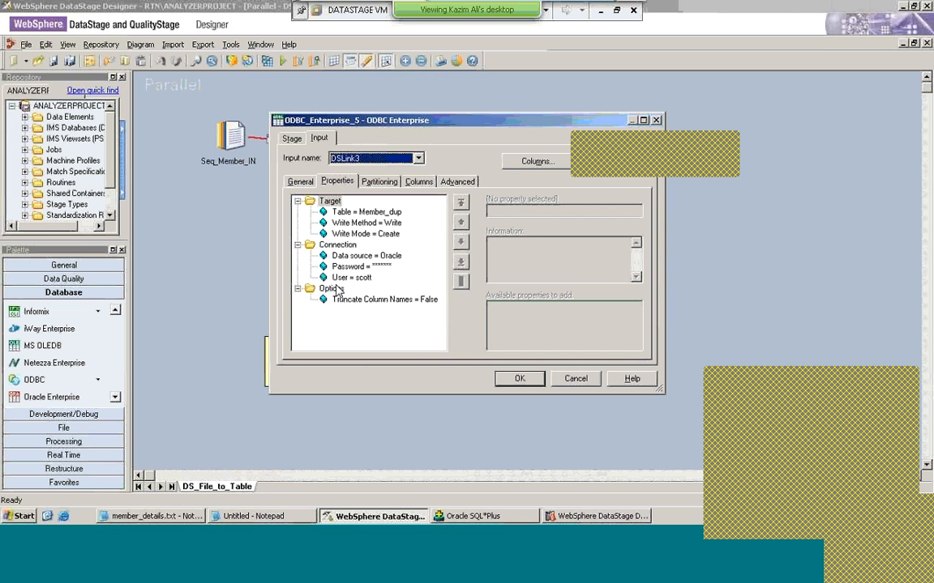
pyautogui.click(519, 378)
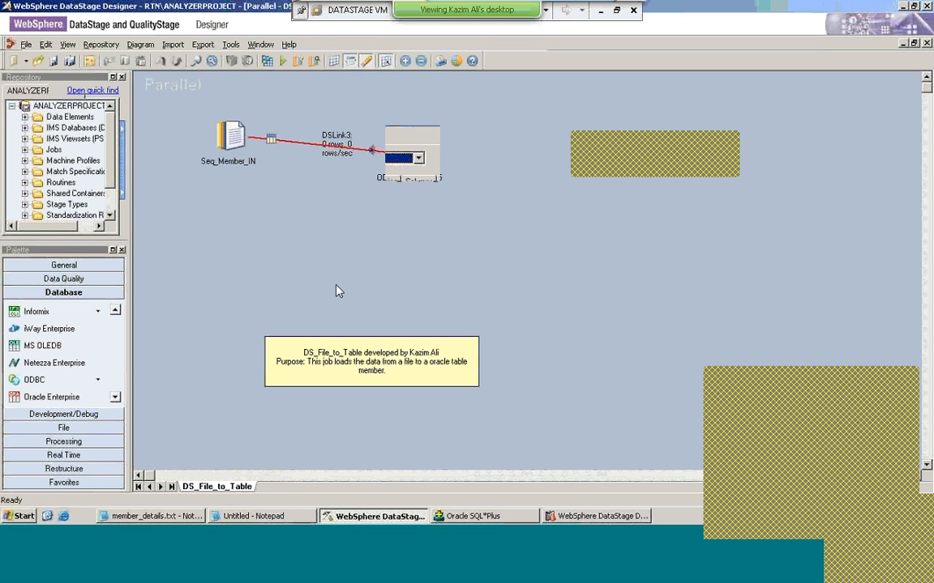
pyautogui.doubleClick(408, 150)
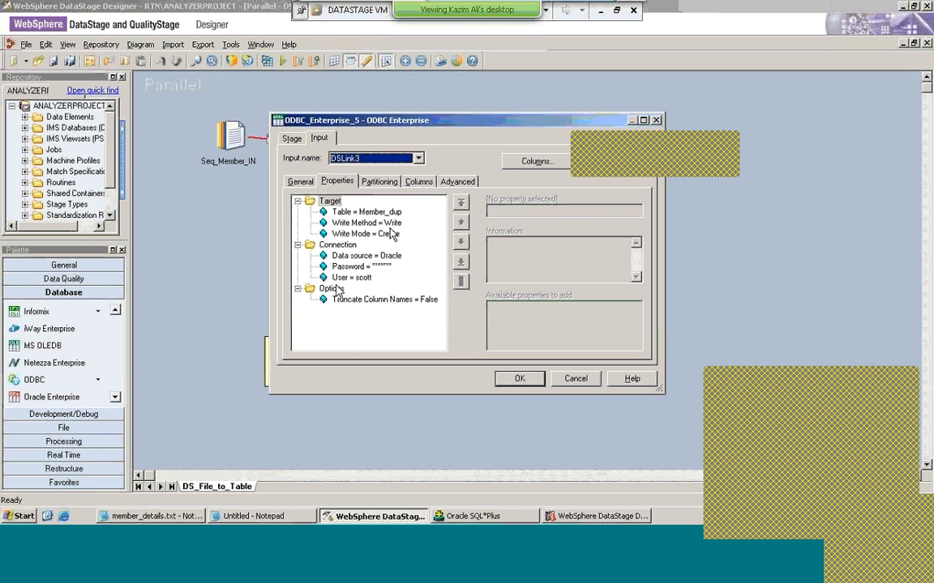
pyautogui.click(393, 233)
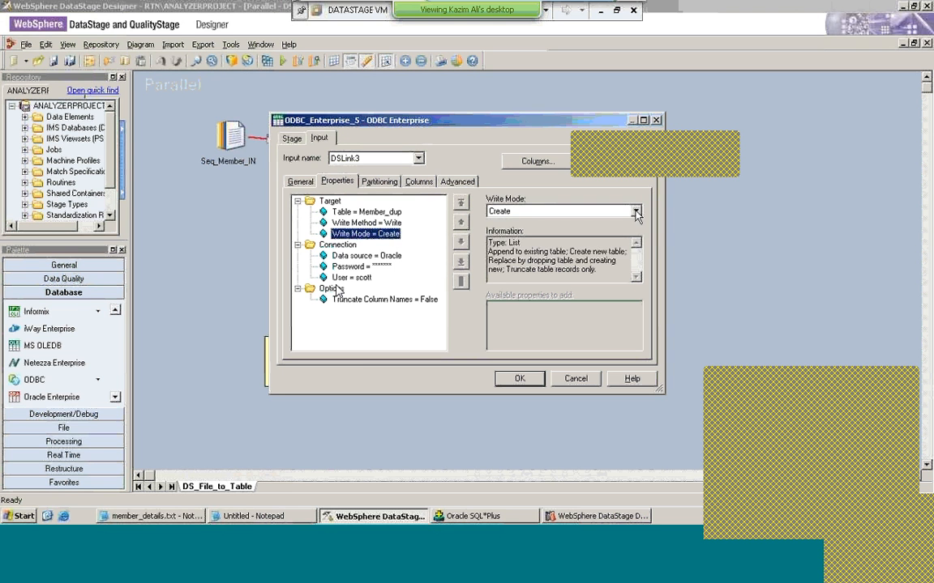
pyautogui.click(637, 208)
pyautogui.click(605, 222)
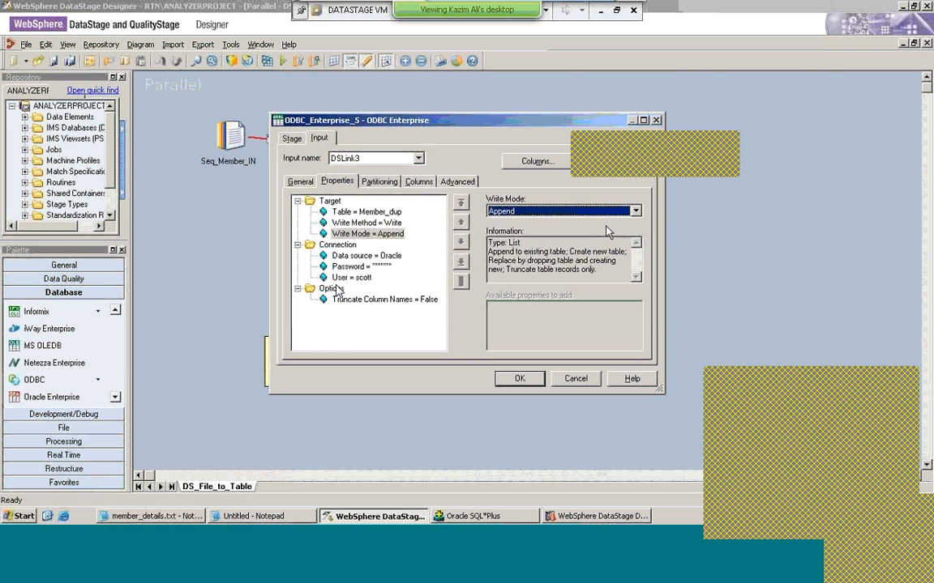
pyautogui.click(532, 378)
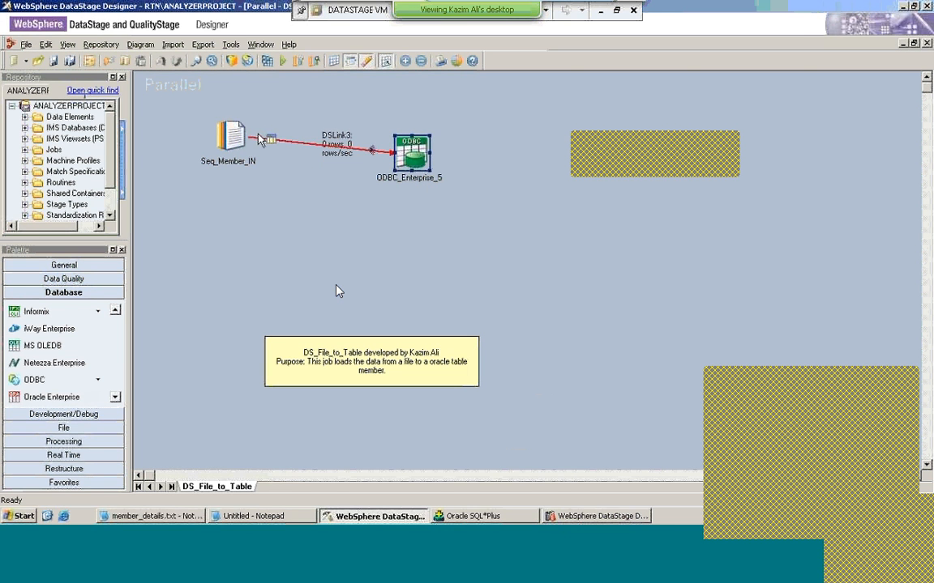
pyautogui.click(54, 61)
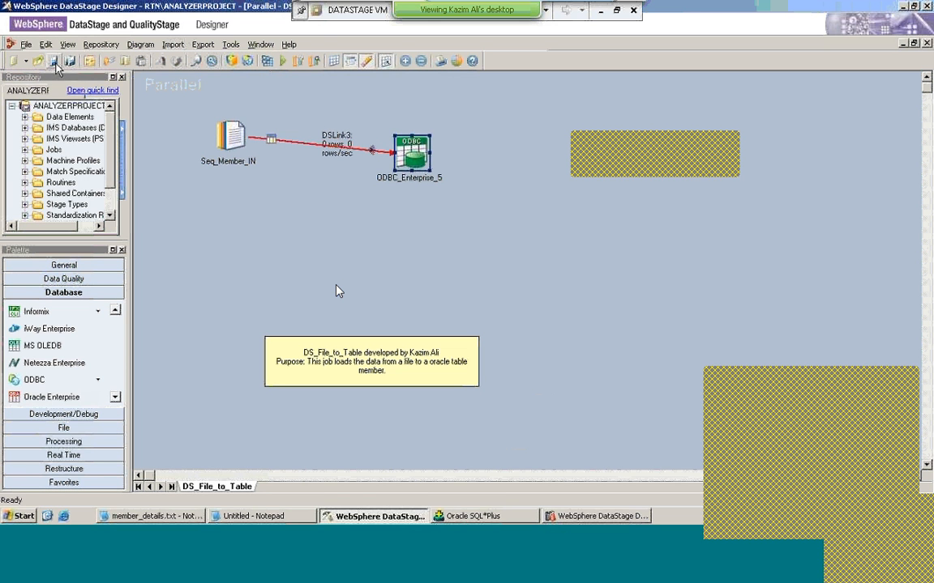
# Compile DS_File_to_Table with no errors, dismiss the Job Run Options, and close the job
pyautogui.click(266, 60)
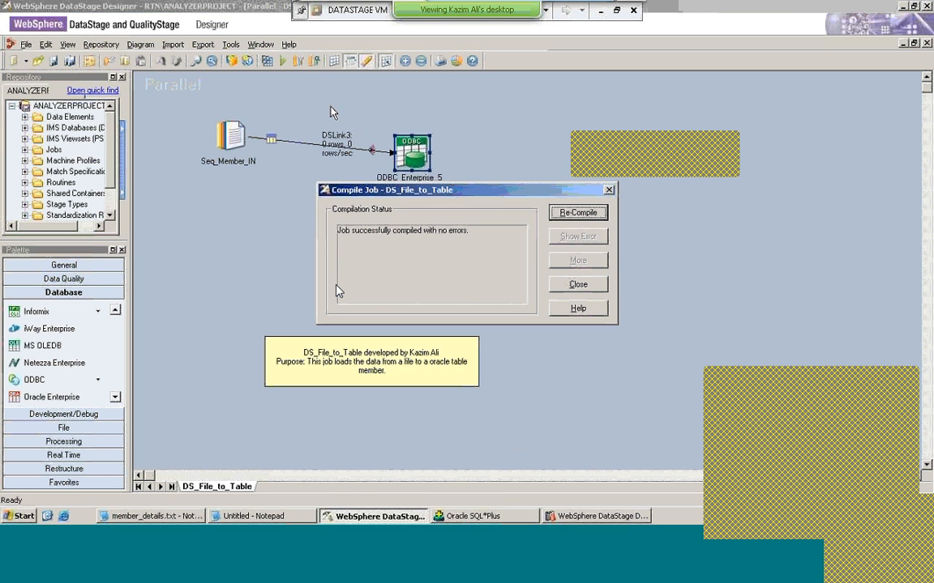
pyautogui.click(577, 284)
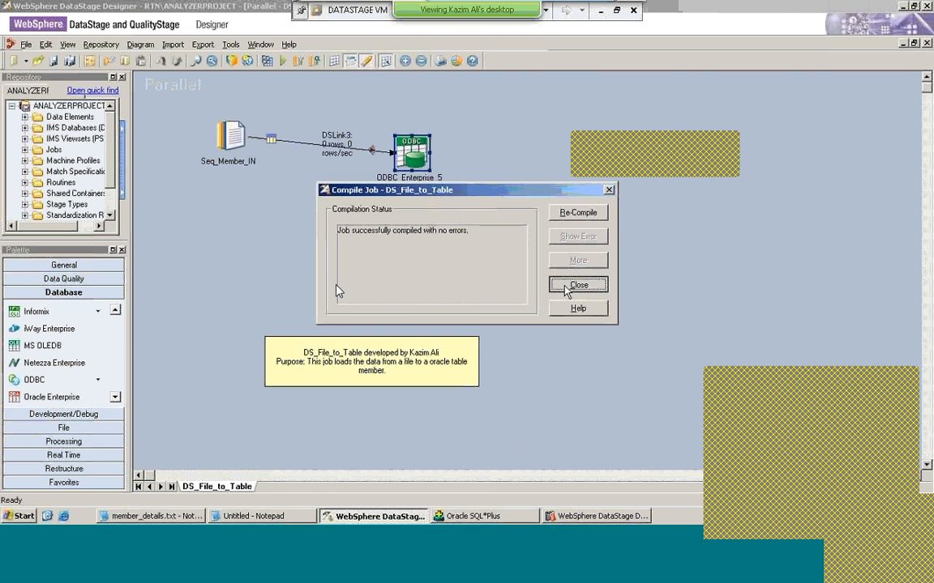
pyautogui.click(283, 60)
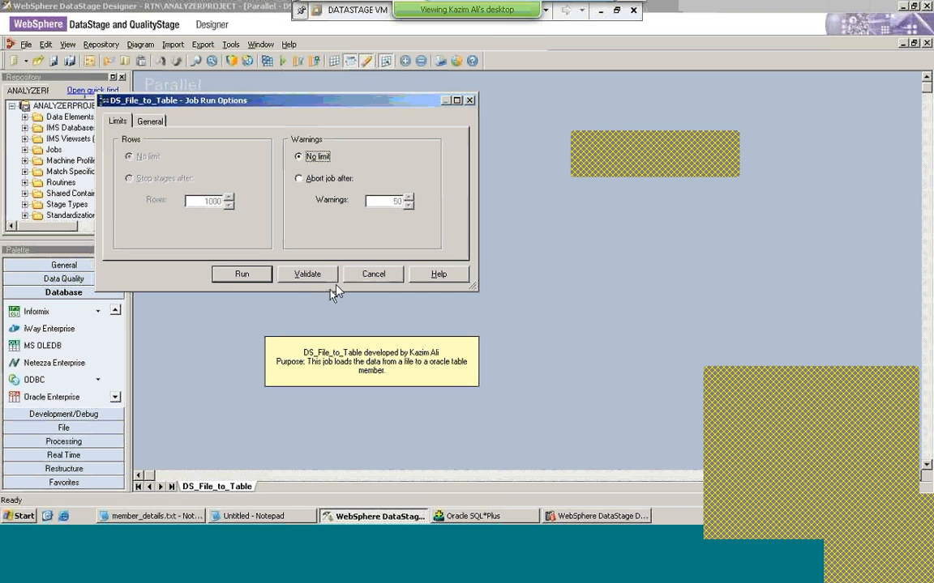
pyautogui.click(372, 276)
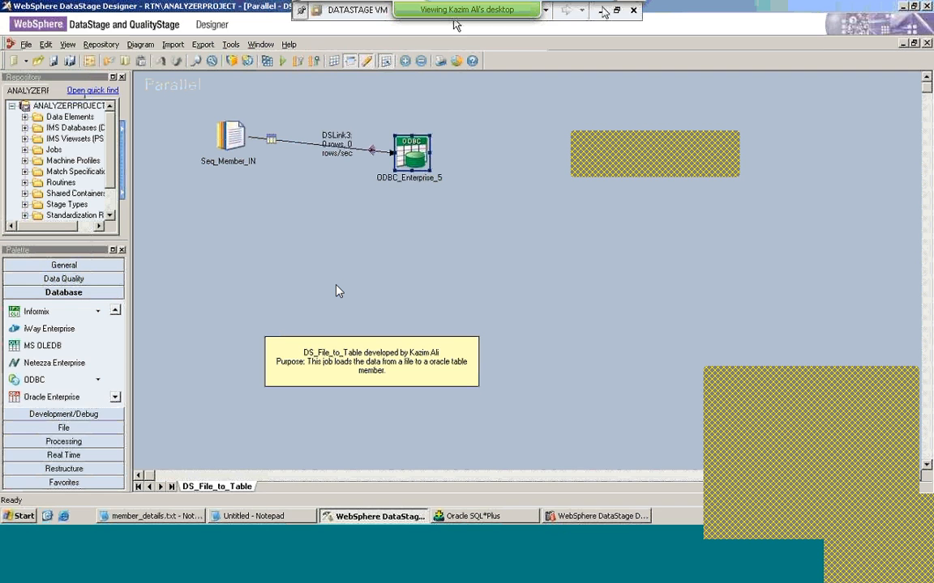
pyautogui.click(928, 43)
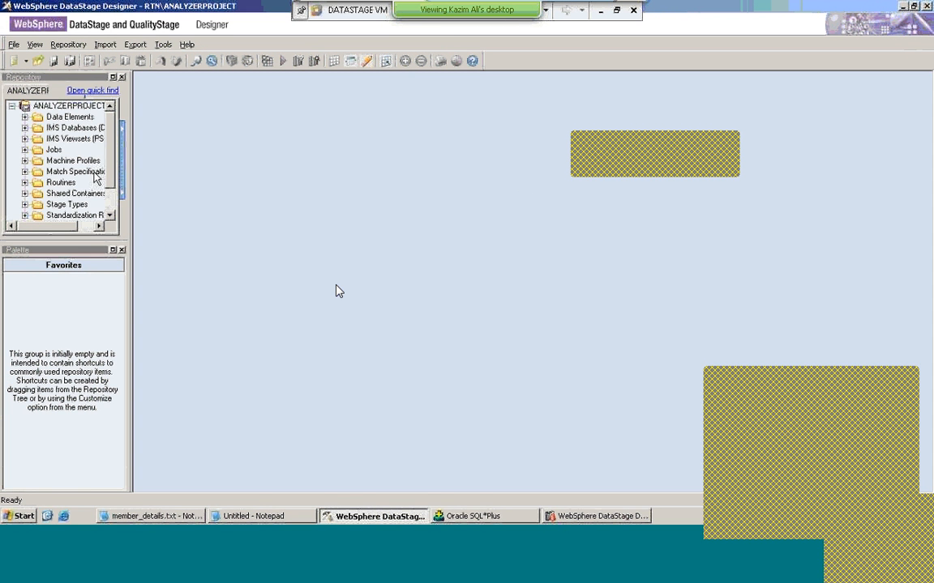
# Expand the Jobs folder and copy DS_File_to_Table, creating CopyOfDS_File_to_Table
pyautogui.click(42, 151)
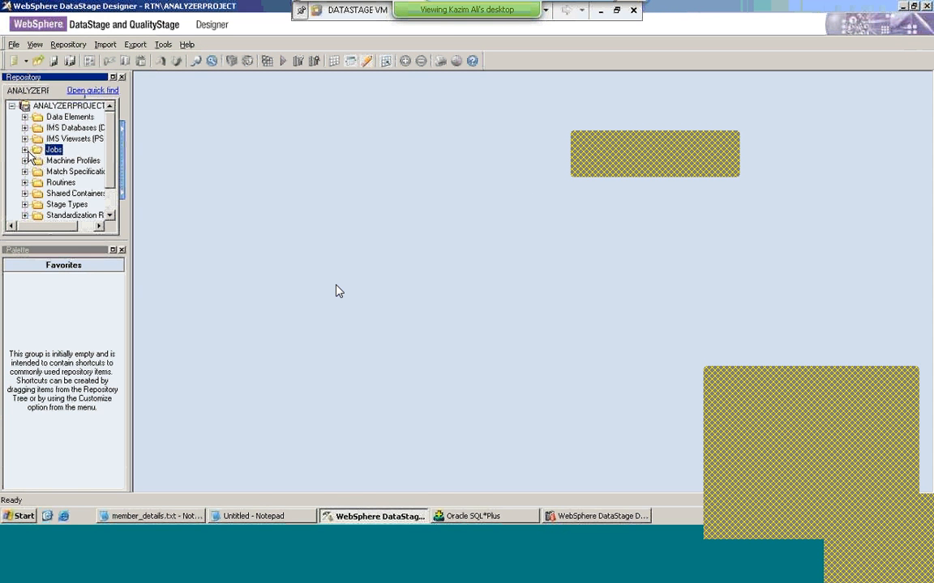
pyautogui.click(25, 150)
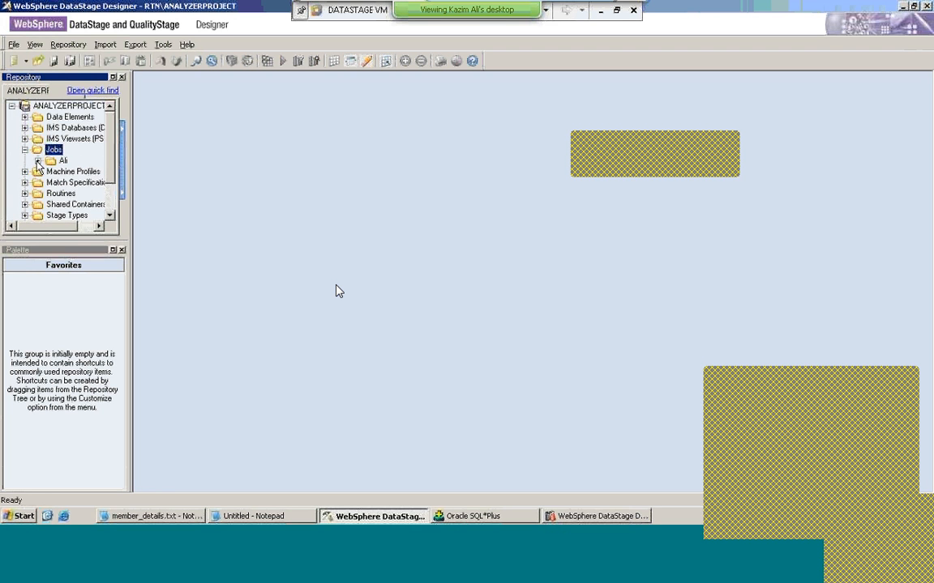
pyautogui.click(38, 161)
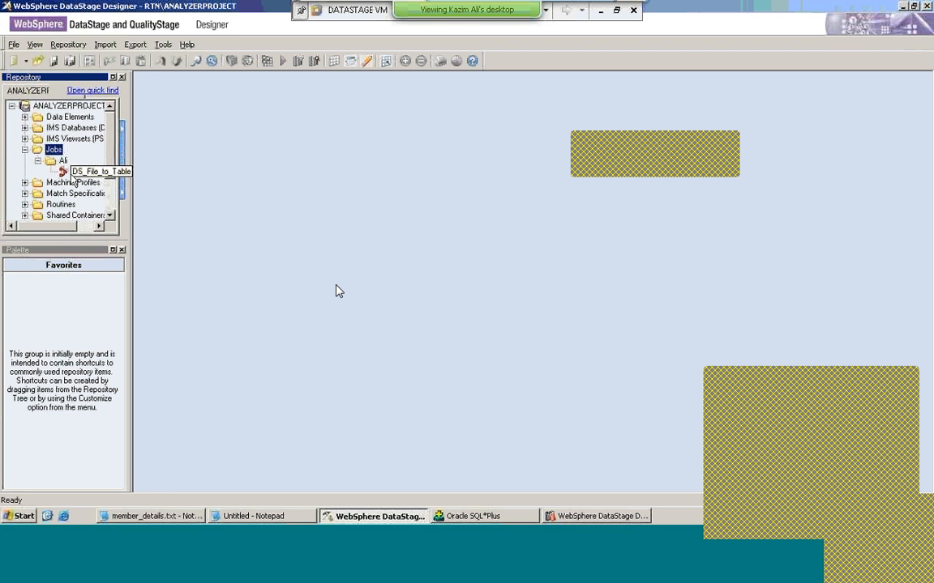
pyautogui.rightClick(73, 172)
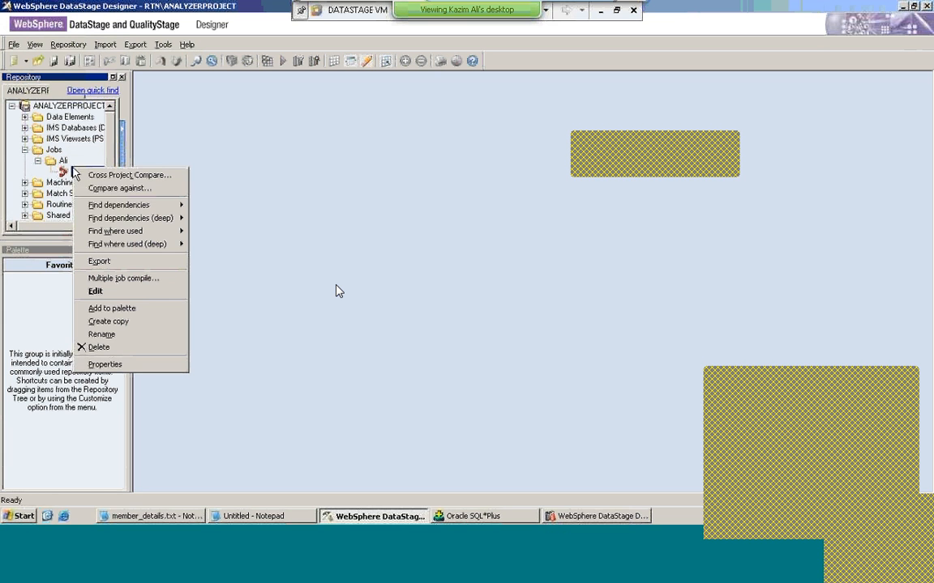
pyautogui.moveTo(104, 205)
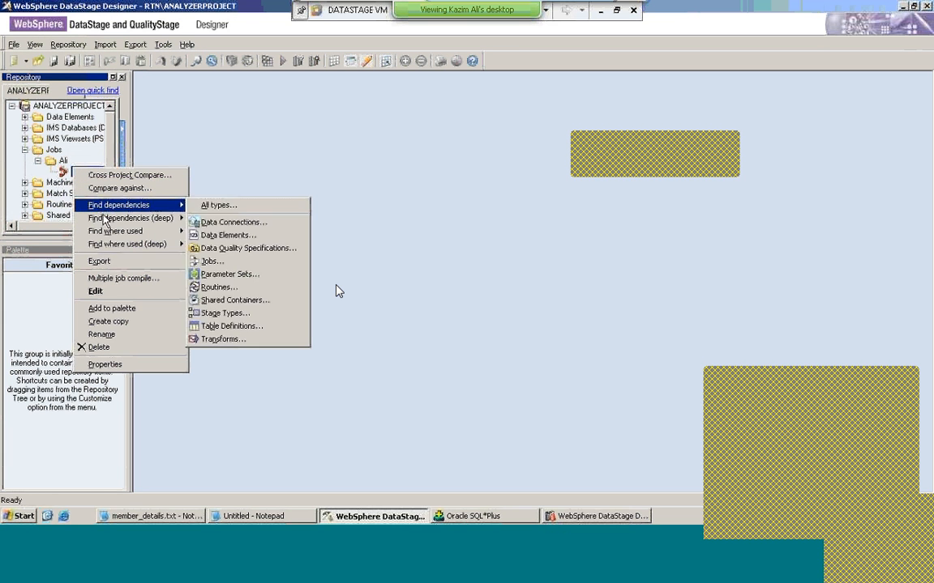
pyautogui.click(108, 321)
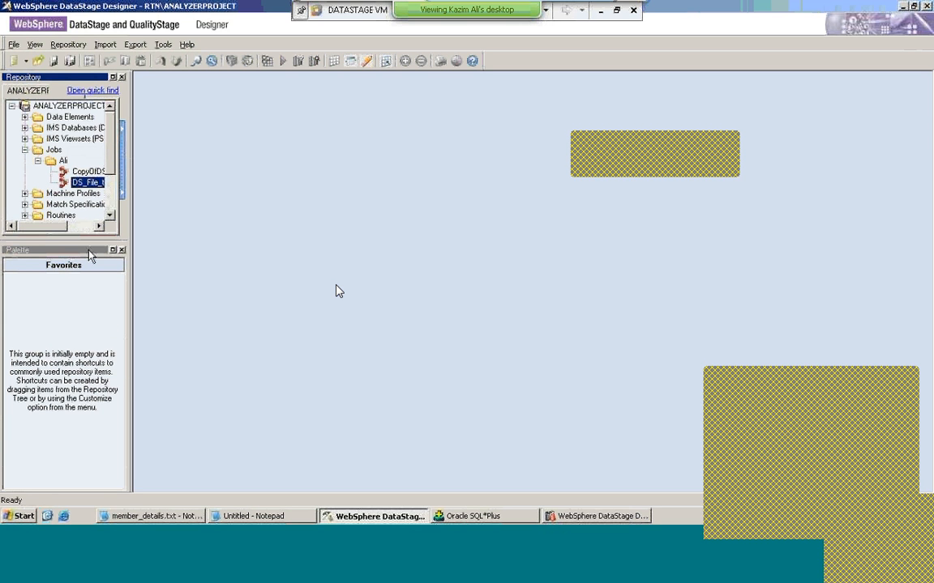
# Choose Rename from the context menu of CopyOfDS_File_to_Table
pyautogui.click(85, 172)
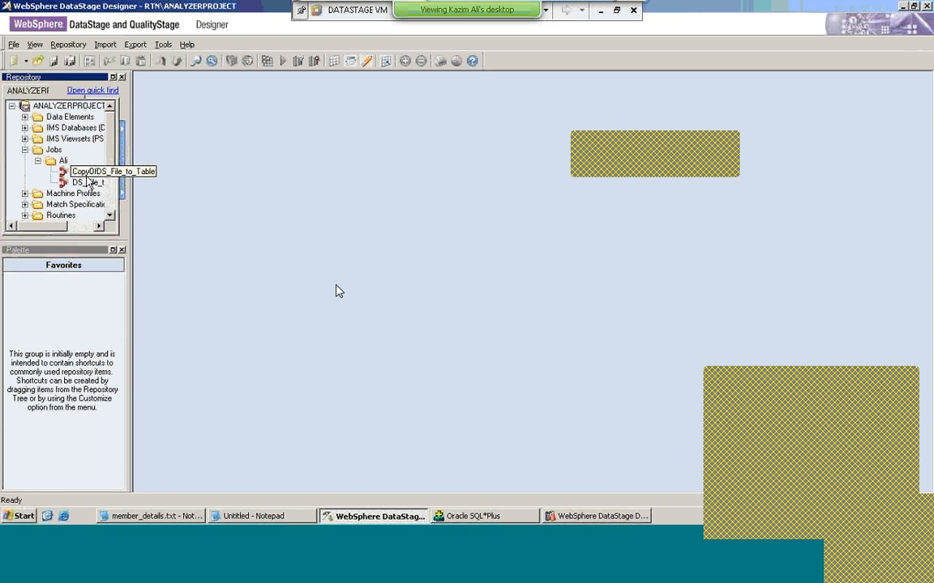
pyautogui.rightClick(86, 173)
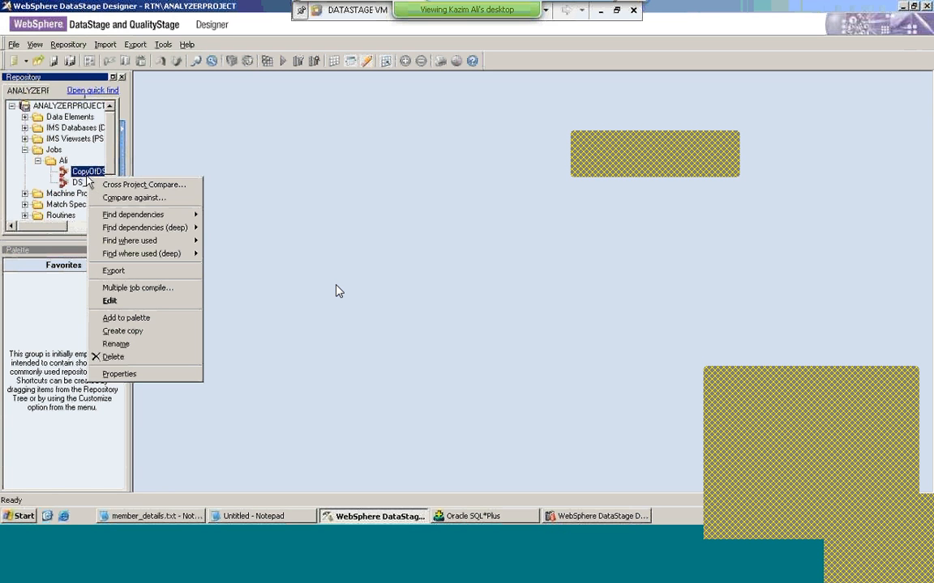
pyautogui.click(126, 345)
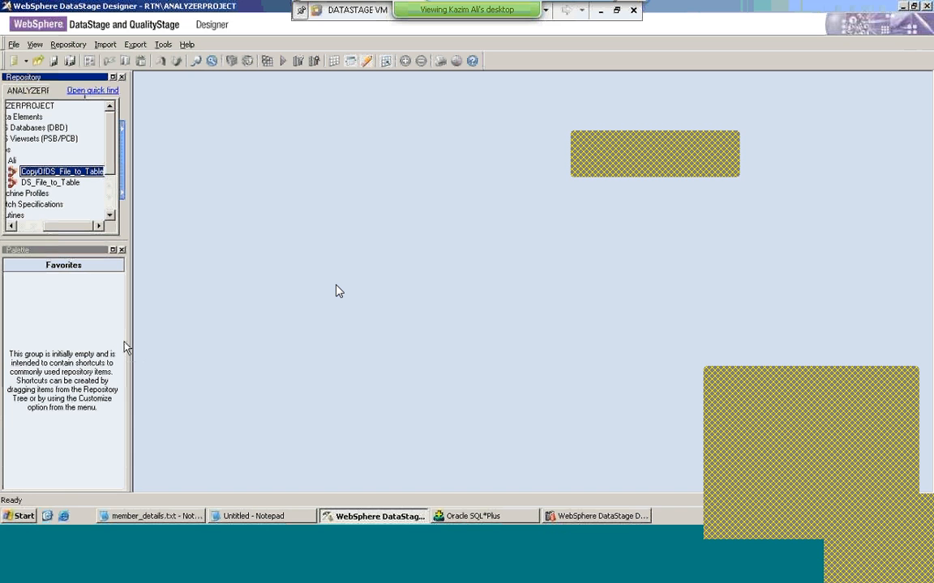
# Delete the 'CopyOf' prefix from the job name
pyautogui.press('Left')
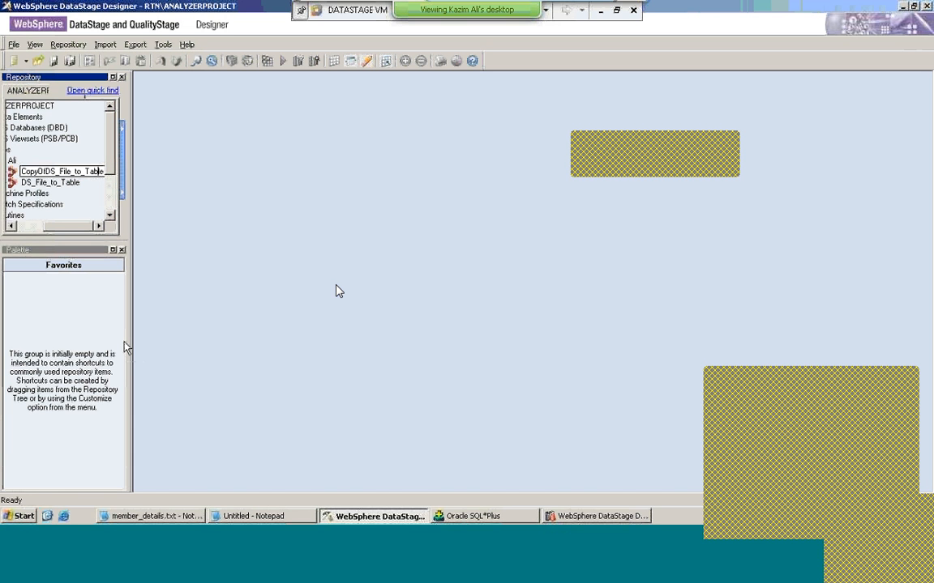
pyautogui.press('Left')
pyautogui.press('Left')
pyautogui.press('Left')
pyautogui.press('Left')
pyautogui.press('Left')
pyautogui.press('Left')
pyautogui.press('Left')
pyautogui.press('Left')
pyautogui.press('Left')
pyautogui.press('Left')
pyautogui.press('Left')
pyautogui.press('Left')
pyautogui.press('Left')
pyautogui.press('Left')
pyautogui.press('Left')
pyautogui.press('Left')
pyautogui.press('Left')
pyautogui.press('Right')
pyautogui.press('Right')
pyautogui.press('Right')
pyautogui.press('BackSpace')
pyautogui.press('BackSpace')
pyautogui.press('BackSpace')
pyautogui.press('BackSpace')
pyautogui.press('BackSpace')
pyautogui.press('BackSpace')
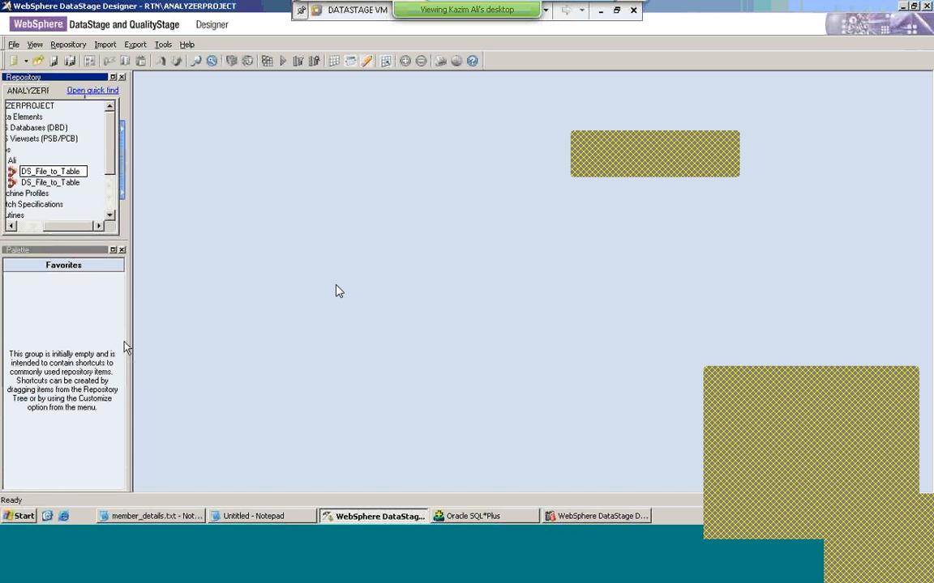
pyautogui.press('Right')
pyautogui.press('Right')
pyautogui.press('Right')
pyautogui.press('Right')
pyautogui.press('Right')
pyautogui.press('Right')
pyautogui.press('Right')
pyautogui.press('Right')
pyautogui.press('End')
pyautogui.press('Left')
pyautogui.press('Left')
pyautogui.press('Left')
pyautogui.press('Left')
pyautogui.press('Left')
pyautogui.press('Left')
pyautogui.press('Left')
pyautogui.press('Right')
pyautogui.press('Right')
pyautogui.press('Left')
pyautogui.press('Left')
pyautogui.press('Left')
pyautogui.press('Left')
pyautogui.press('Left')
# Insert '_Copy' after 'to' and commit the name DS_File_to_Copy_Table
pyautogui.write('l')
pyautogui.press('BackSpace')
pyautogui.write('_')
pyautogui.write('Mod')
pyautogui.write('i')
pyautogui.write('fy')
pyautogui.press('BackSpace')
pyautogui.press('BackSpace')
pyautogui.press('BackSpace')
pyautogui.press('BackSpace')
pyautogui.press('BackSpace')
pyautogui.press('BackSpace')
pyautogui.write('Copy')
pyautogui.click(17, 168)
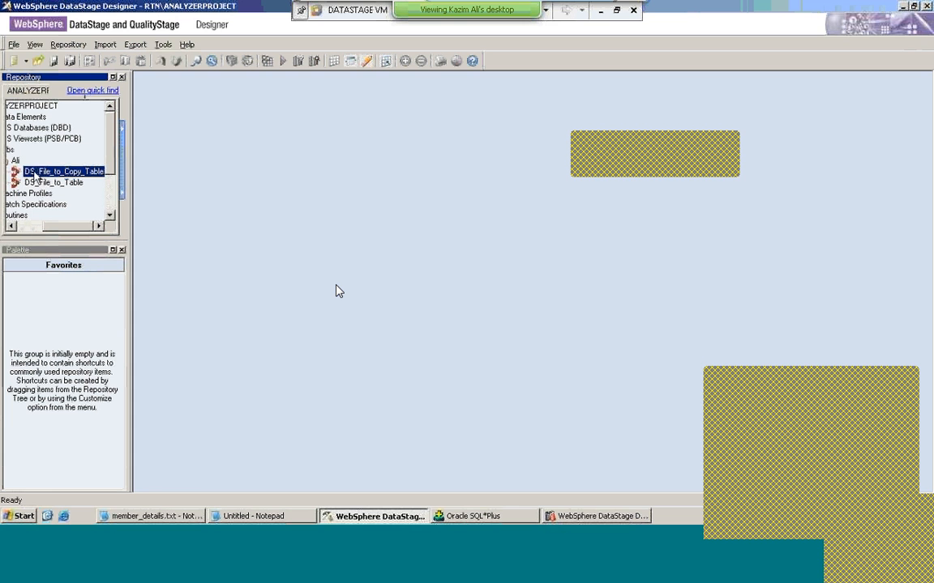
# Open DS_File_to_Copy_Table, add ODBC_Enterprise_6 below ODBC_Enterprise_5, and link Seq_Member_IN to it
pyautogui.doubleClick(47, 172)
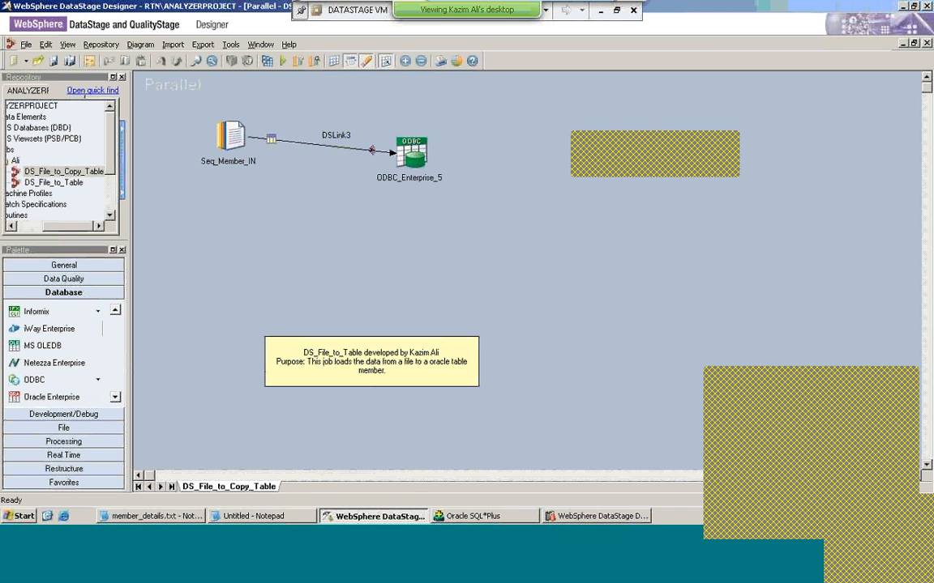
pyautogui.click(71, 347)
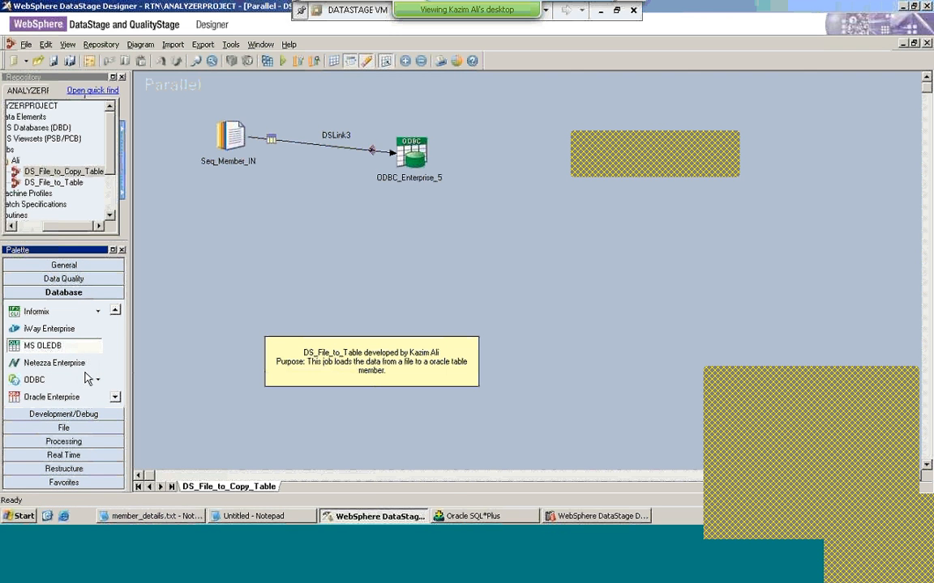
pyautogui.click(97, 379)
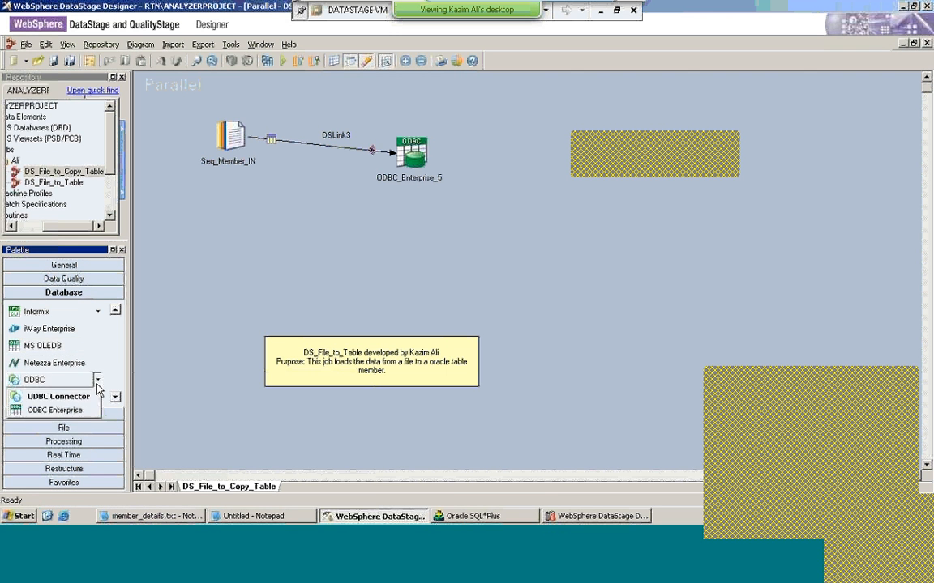
pyautogui.click(97, 379)
pyautogui.moveTo(86, 411); pyautogui.dragTo(401, 229)
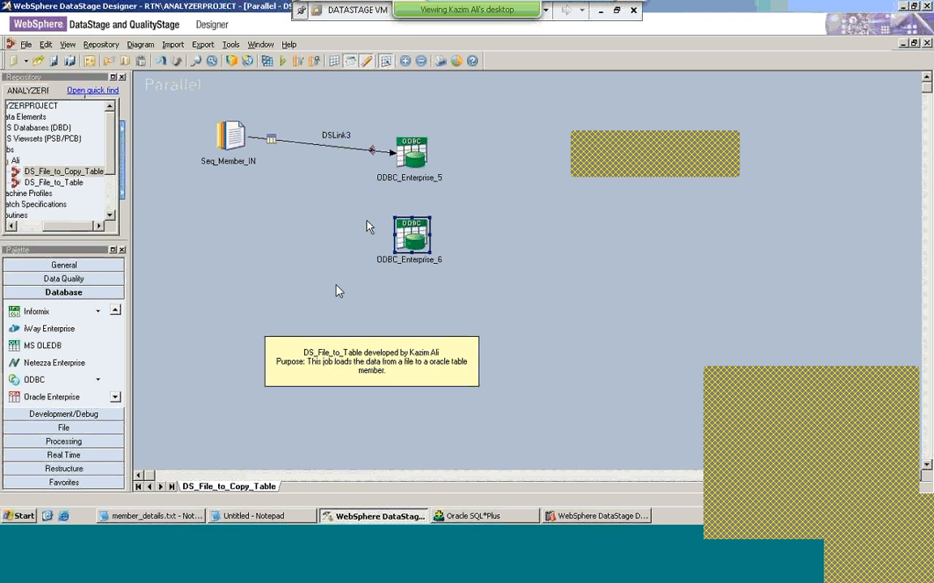
pyautogui.click(237, 142)
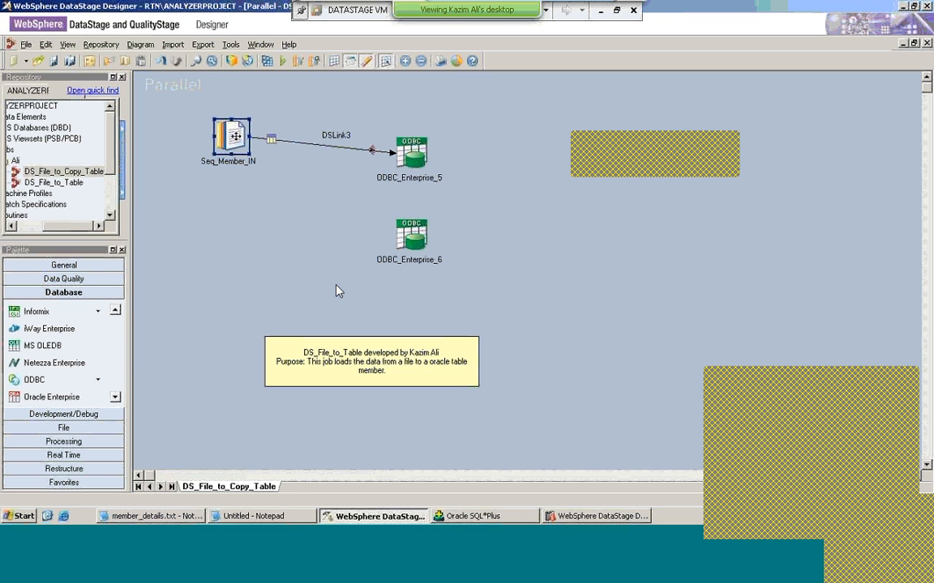
pyautogui.moveTo(235, 138); pyautogui.dragTo(398, 235)
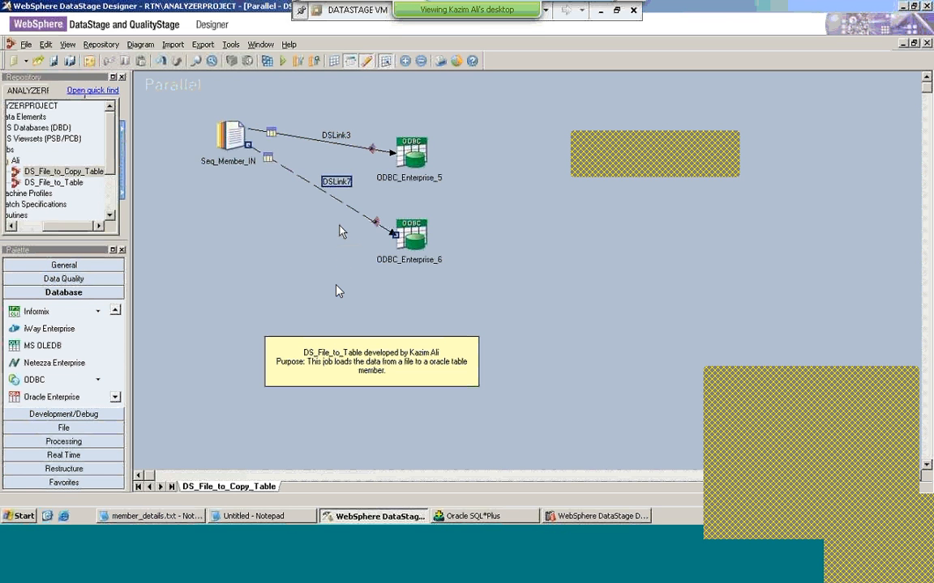
# Delete link DSLink7 and pull DSLink3 off ODBC_Enterprise_5 so it hangs loose
pyautogui.press('Delete')
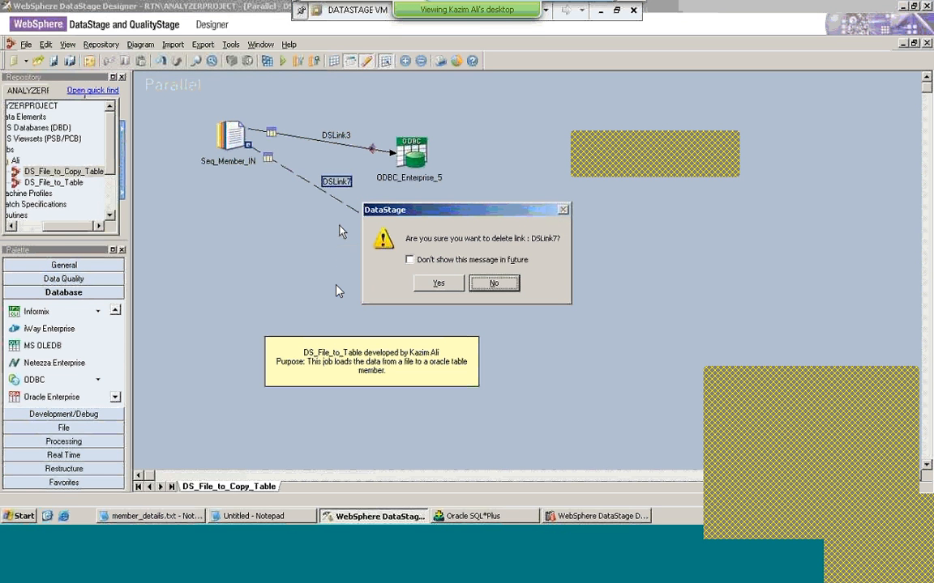
pyautogui.click(438, 284)
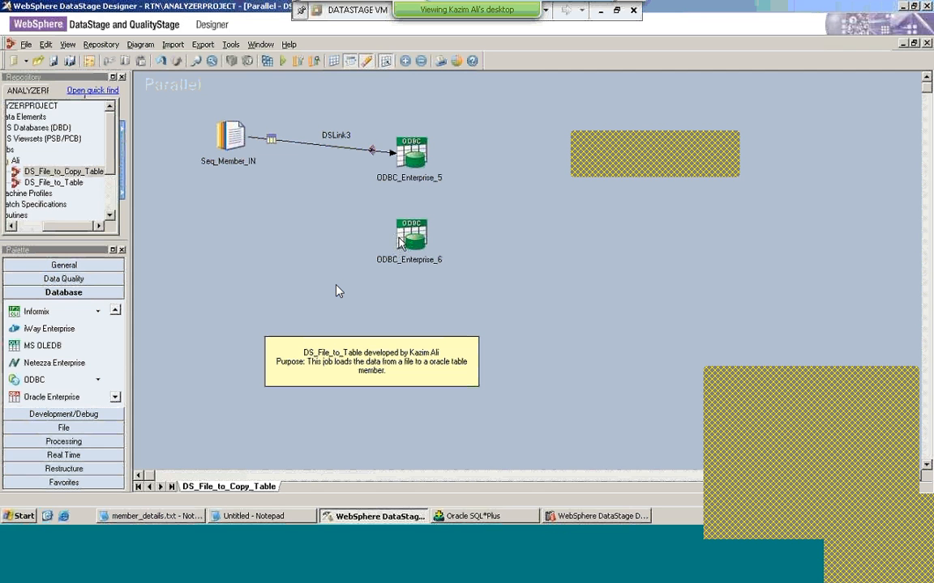
pyautogui.click(364, 149)
pyautogui.moveTo(394, 153); pyautogui.dragTo(295, 234)
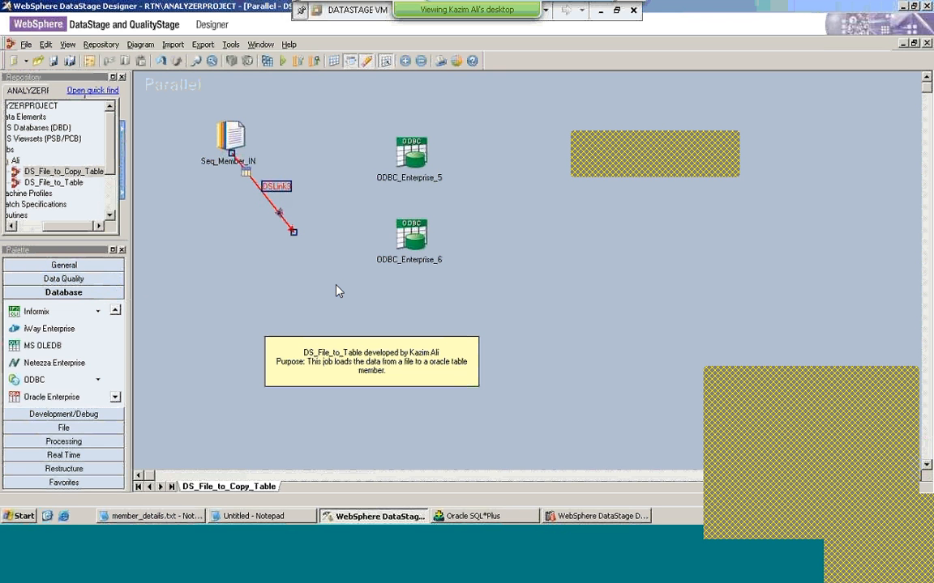
pyautogui.moveTo(293, 233); pyautogui.dragTo(396, 154)
pyautogui.moveTo(396, 154); pyautogui.dragTo(294, 233)
pyautogui.click(67, 442)
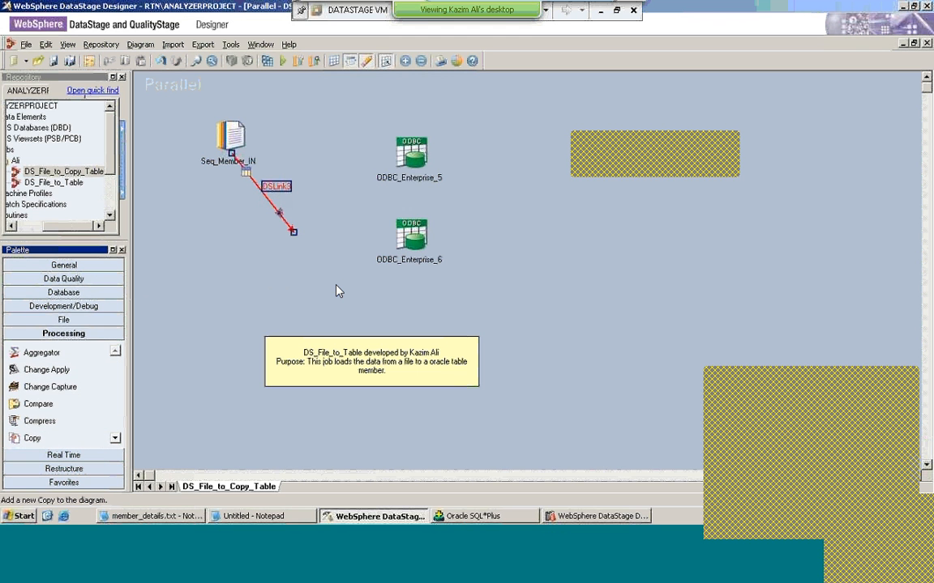
# Drop a Copy stage, Copy_9, onto DSLink3's loose end, nudge it up, and link it to ODBC_Enterprise_5
pyautogui.moveTo(33, 437); pyautogui.dragTo(302, 251)
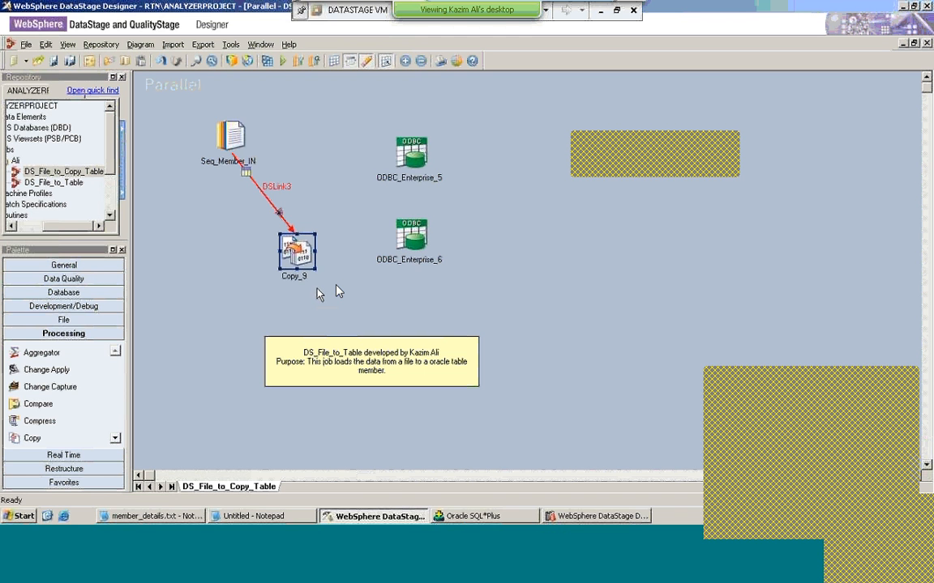
pyautogui.click(301, 219)
pyautogui.doubleClick(298, 247)
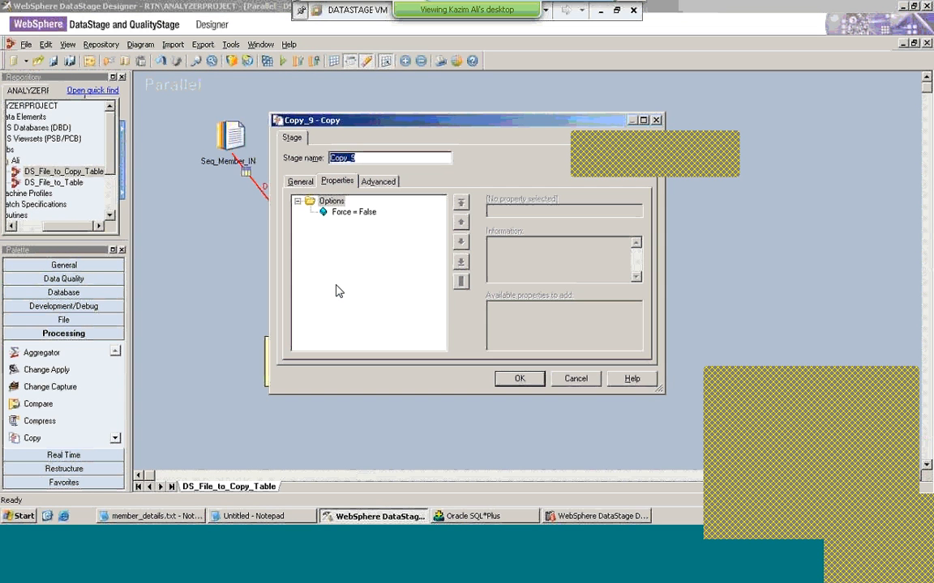
pyautogui.click(573, 379)
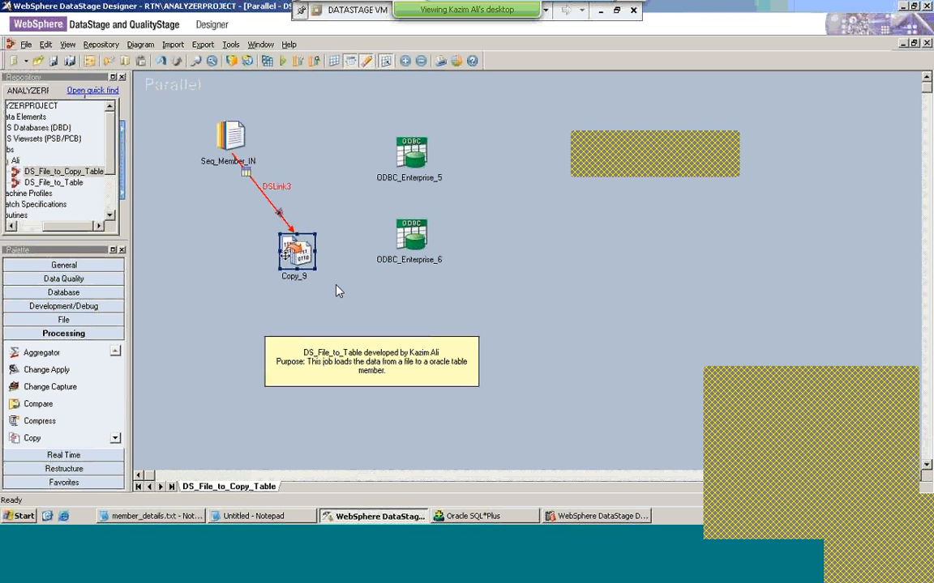
pyautogui.moveTo(294, 258); pyautogui.dragTo(291, 241)
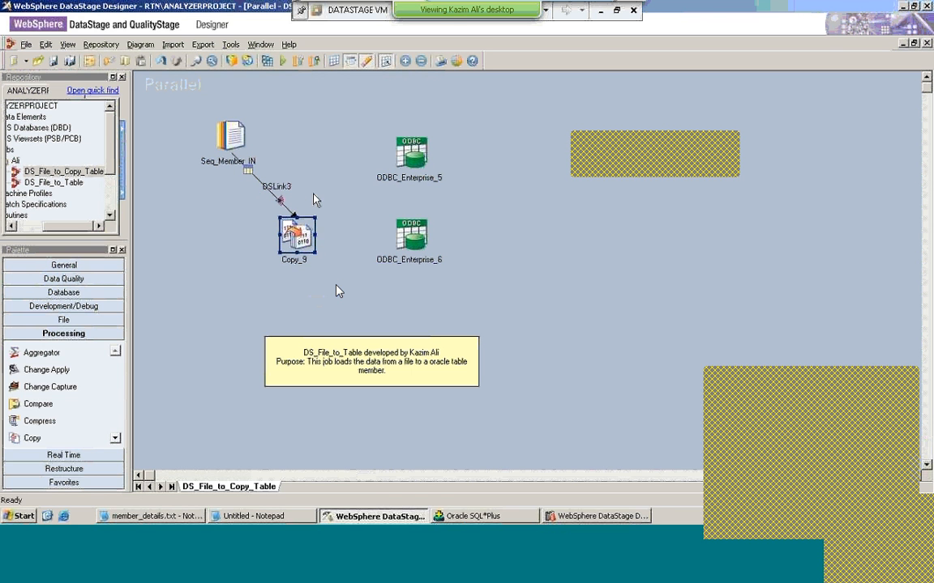
pyautogui.moveTo(298, 235)
pyautogui.mouseDown()
pyautogui.moveTo(342, 223)
pyautogui.moveTo(328, 162)
pyautogui.moveTo(369, 145)
pyautogui.moveTo(397, 162)
pyautogui.mouseUp()
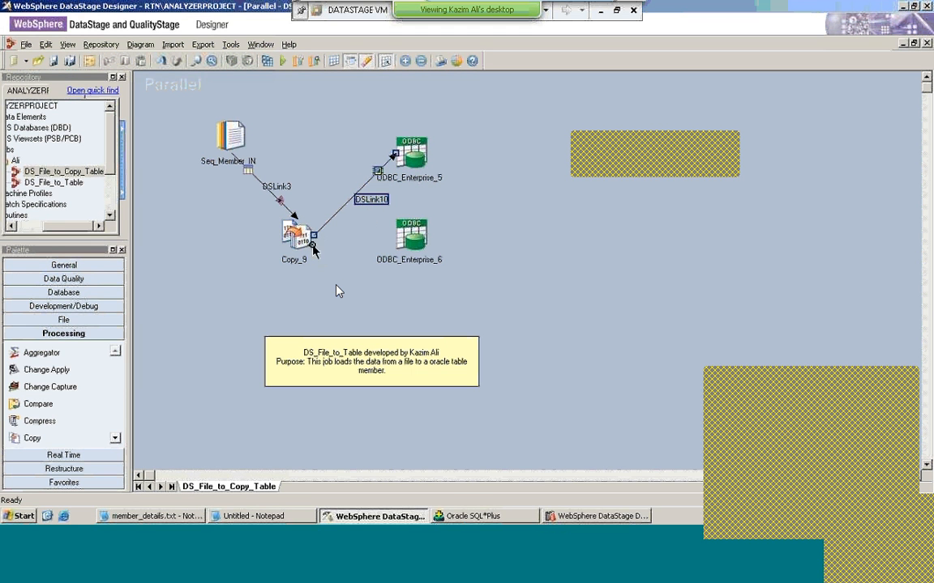
# Link Copy_9 to ODBC_Enterprise_6 as DSLink11, then open Copy_9's stage properties
pyautogui.moveTo(313, 248)
pyautogui.mouseDown()
pyautogui.moveTo(361, 237)
pyautogui.moveTo(401, 241)
pyautogui.mouseUp()
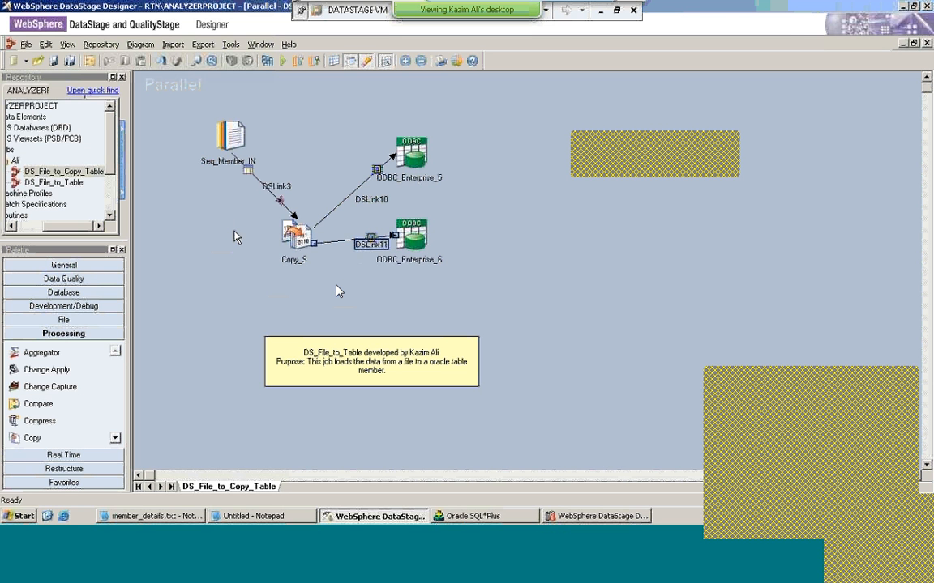
pyautogui.doubleClick(298, 242)
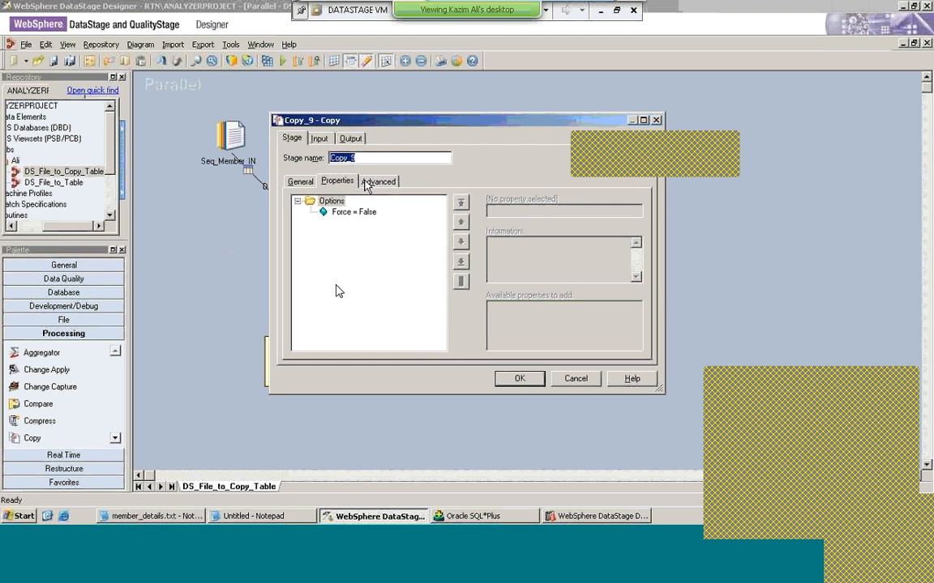
# Map Memberid, Membername and Coveragedate from DSLink3 onto the DSLink10 output
pyautogui.click(361, 144)
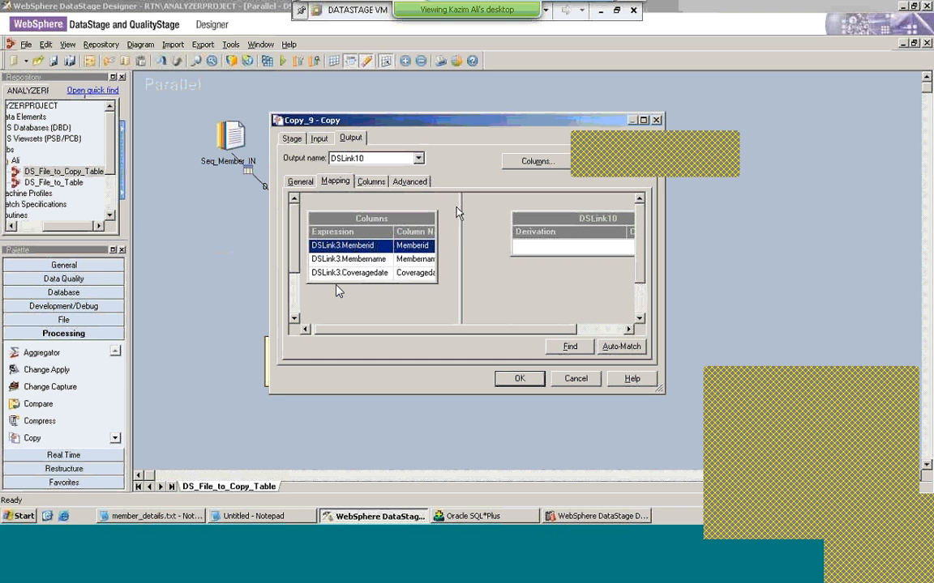
pyautogui.click(377, 183)
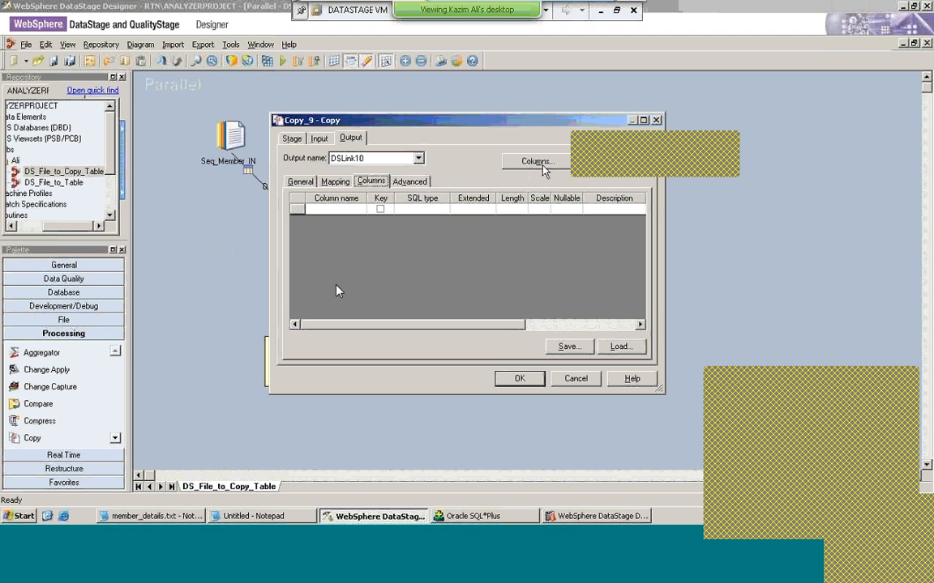
pyautogui.click(336, 182)
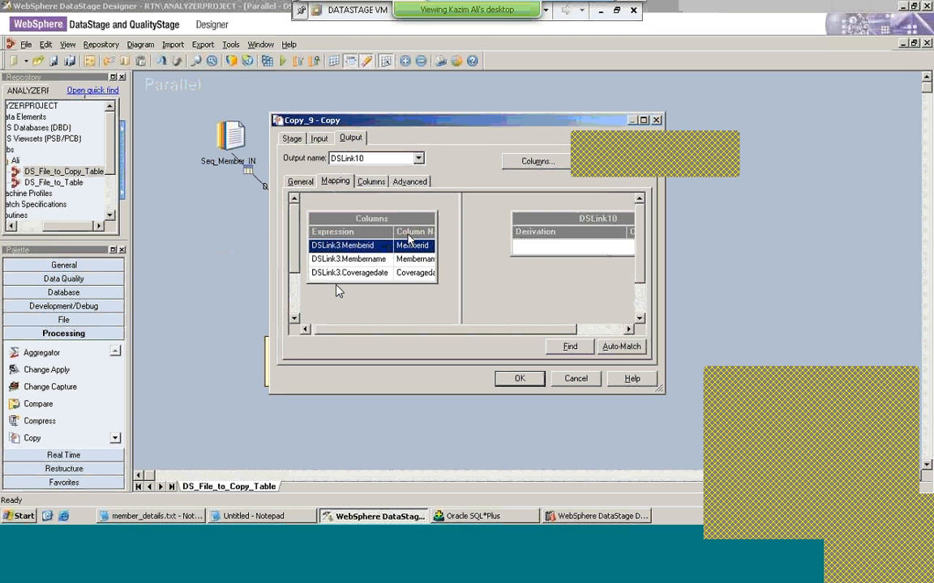
pyautogui.click(393, 225)
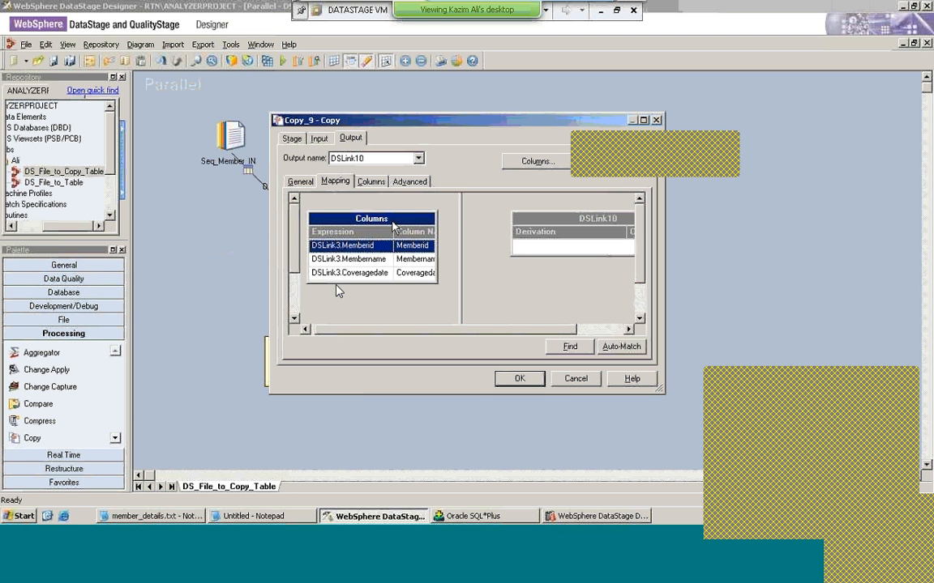
pyautogui.moveTo(391, 220); pyautogui.dragTo(411, 224)
pyautogui.moveTo(387, 212); pyautogui.dragTo(541, 250)
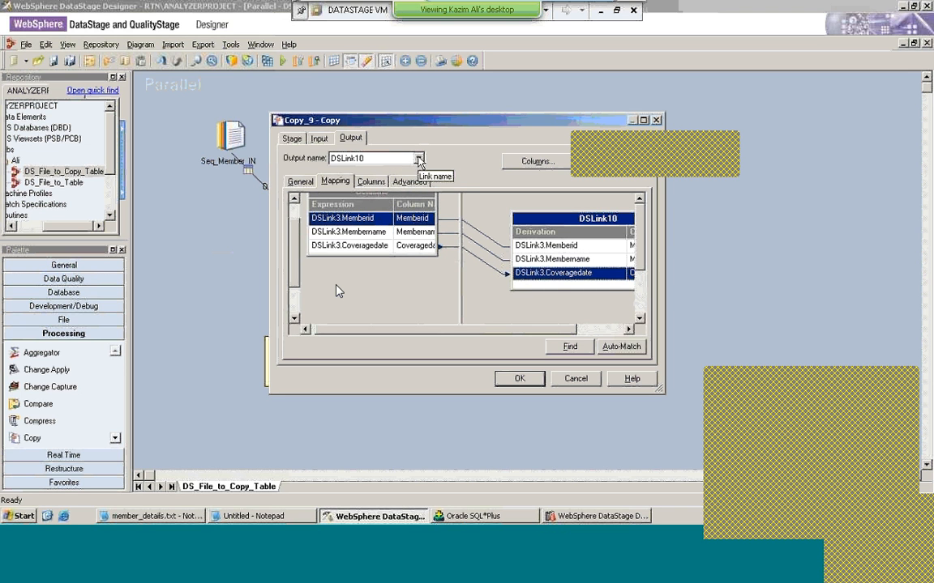
# Map the same three DSLink3 columns onto the DSLink11 output and accept the mappings
pyautogui.click(418, 158)
pyautogui.click(365, 179)
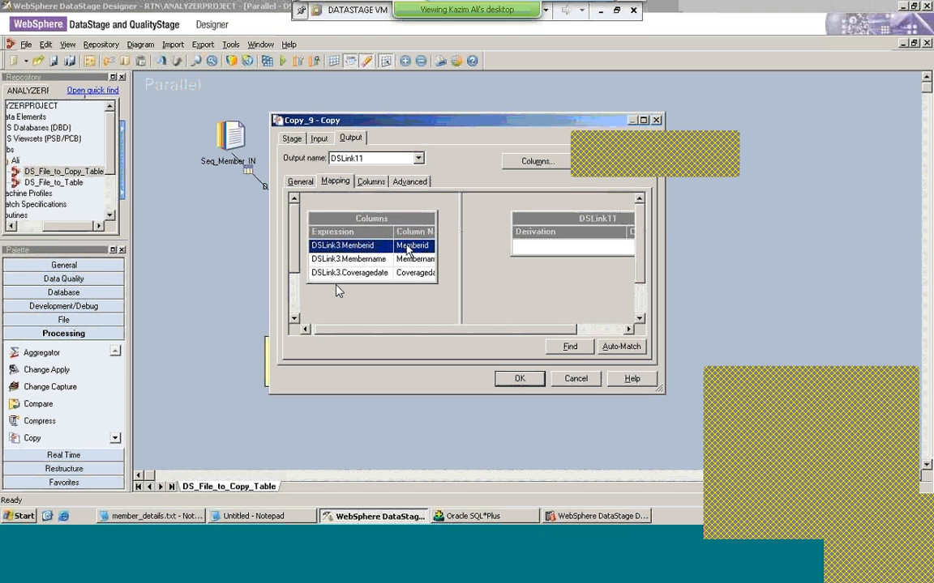
pyautogui.click(410, 219)
pyautogui.moveTo(409, 219); pyautogui.dragTo(545, 253)
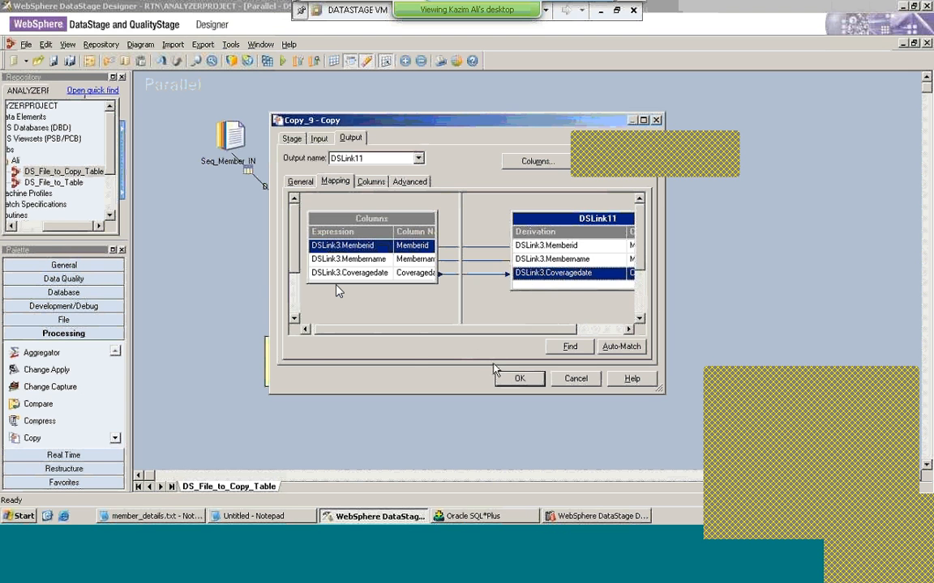
pyautogui.click(519, 380)
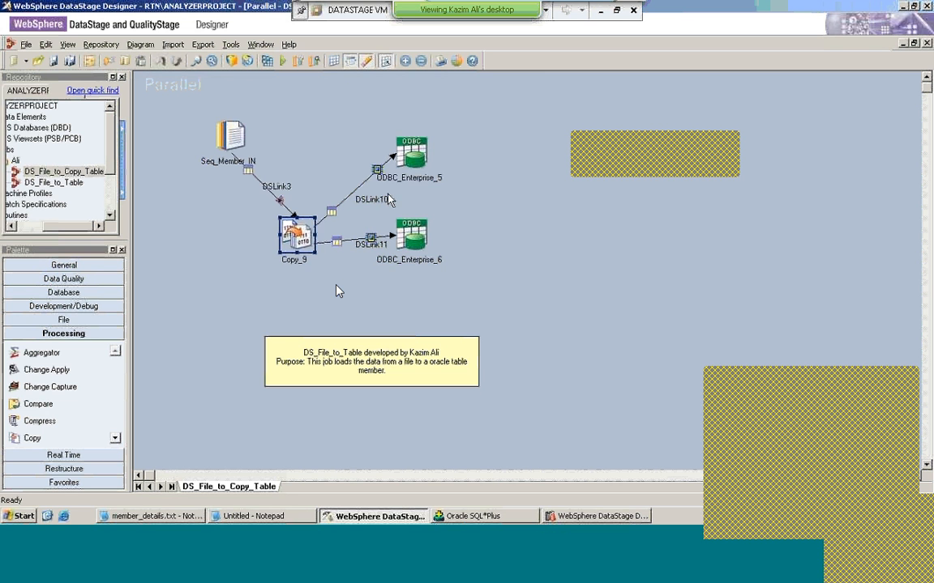
# Set ODBC_Enterprise_6's Table property to Member
pyautogui.doubleClick(410, 237)
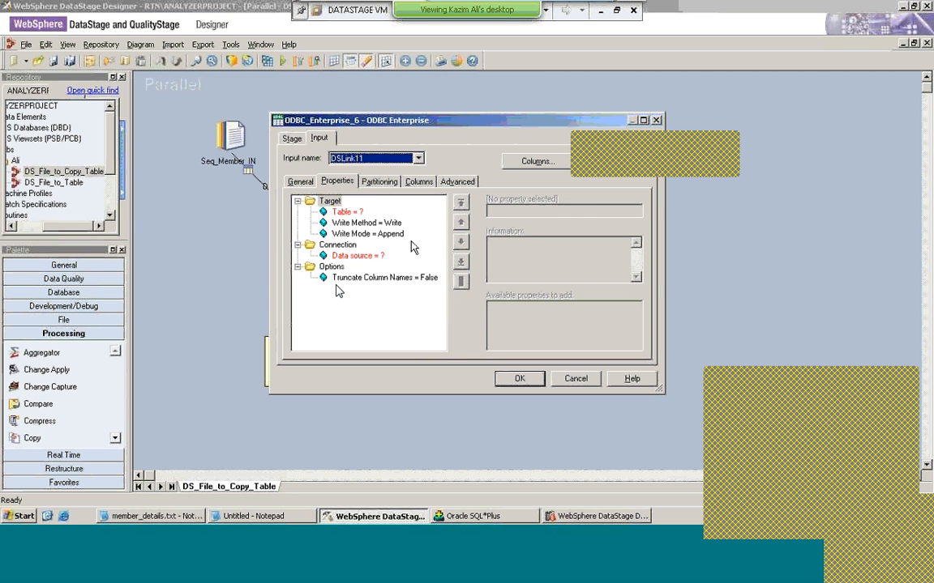
pyautogui.click(353, 213)
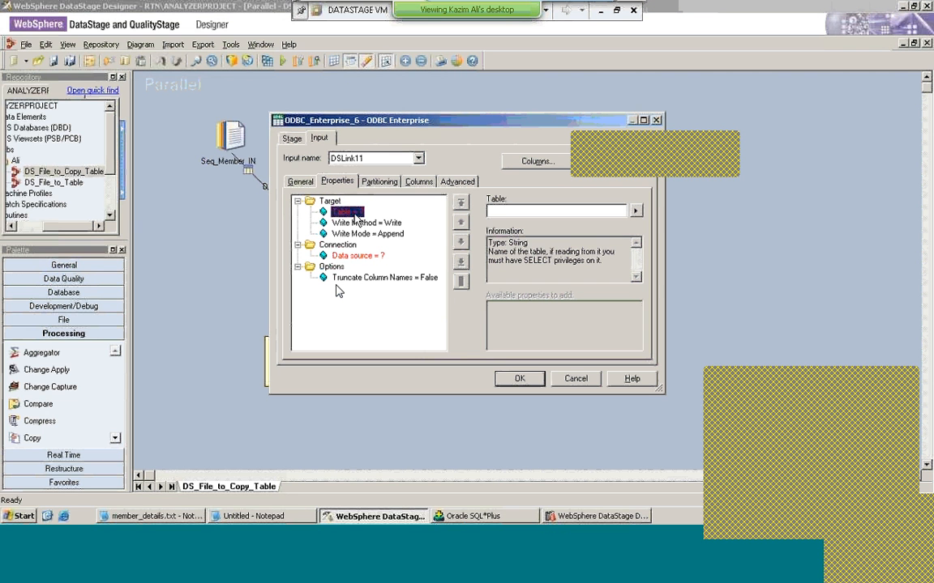
pyautogui.click(554, 210)
pyautogui.write('Member')
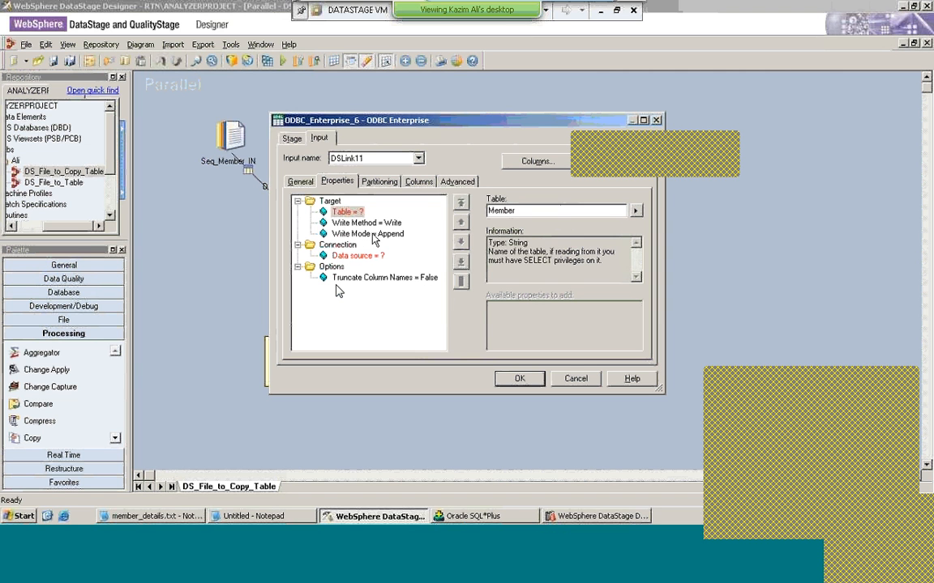
pyautogui.click(354, 234)
# Add User and Password connection properties with the database user name and password
pyautogui.click(356, 257)
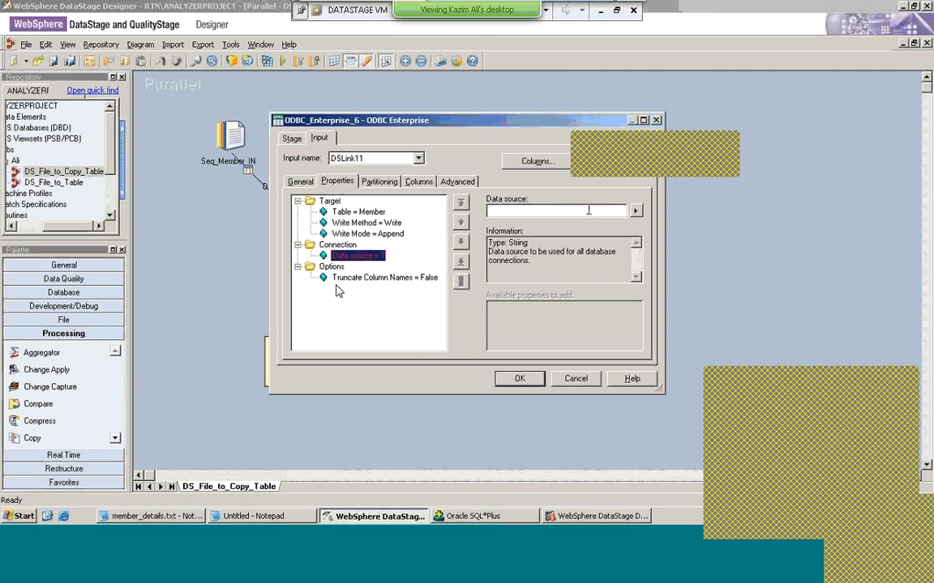
pyautogui.click(347, 247)
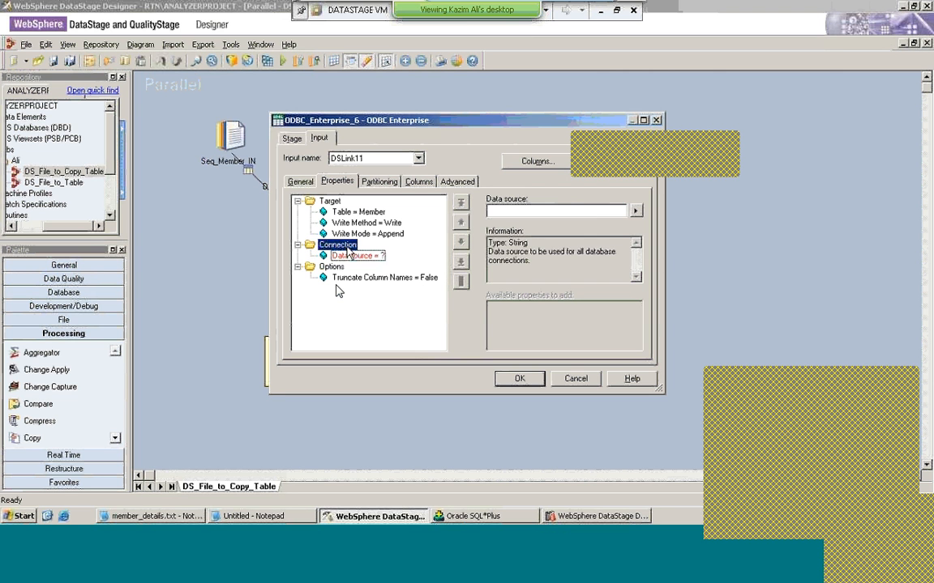
pyautogui.click(507, 309)
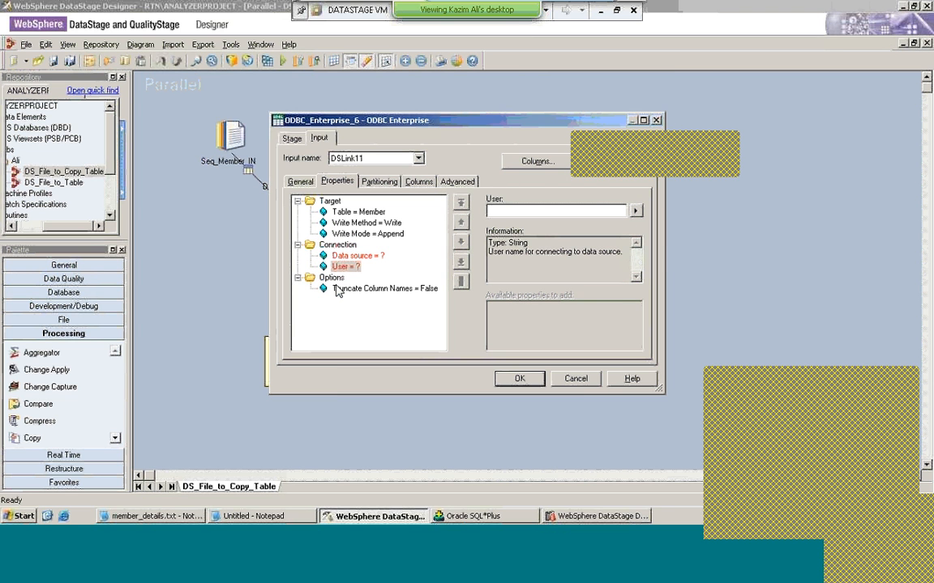
pyautogui.write('scott')
pyautogui.click(343, 243)
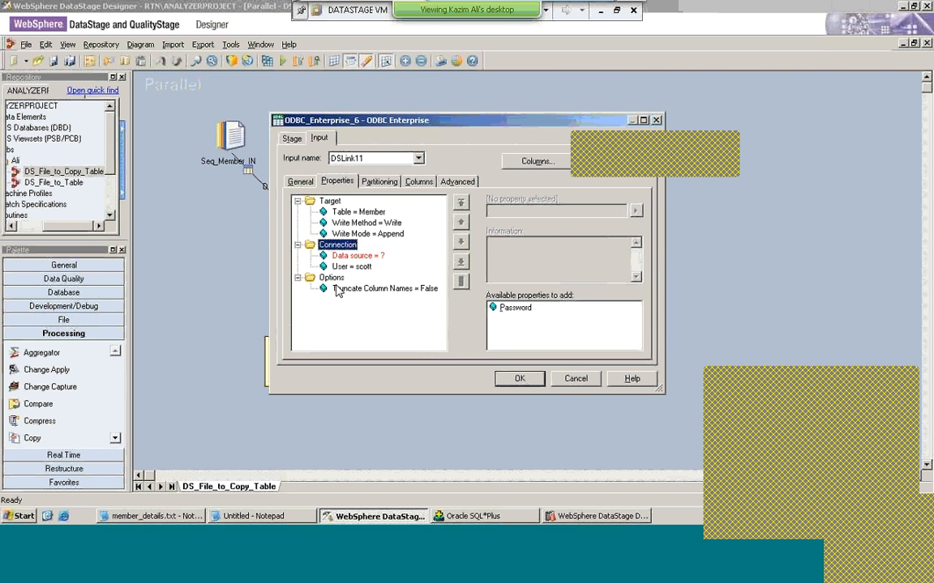
pyautogui.click(509, 308)
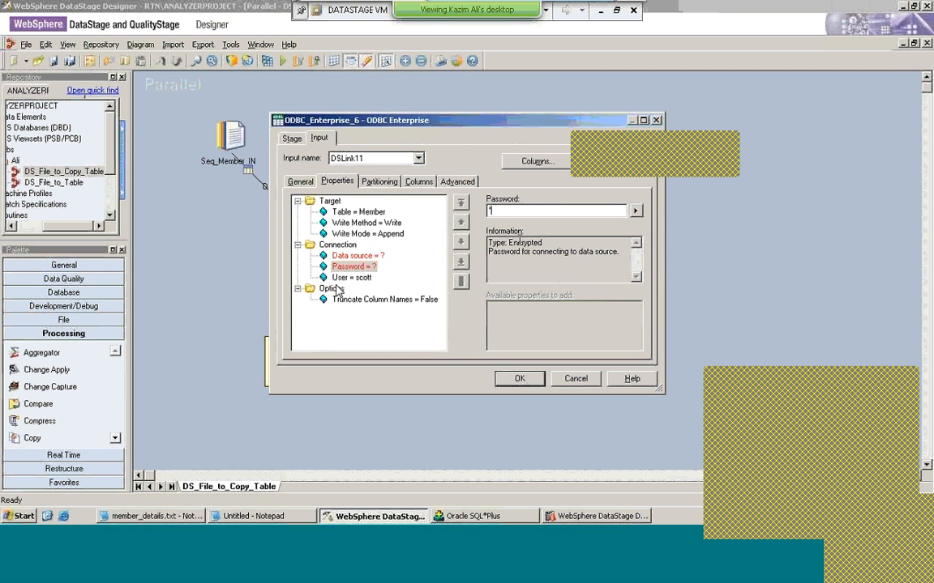
pyautogui.write('*****')
# Set the Data source to Oracle and confirm the ODBC_Enterprise_6 settings
pyautogui.click(357, 256)
pyautogui.write('Ora')
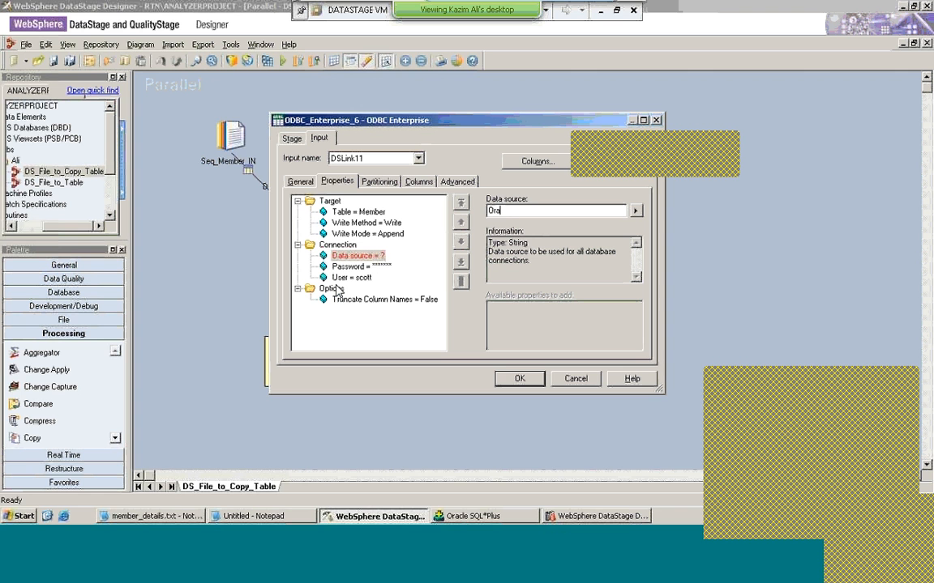
pyautogui.write('cle')
pyautogui.click(342, 246)
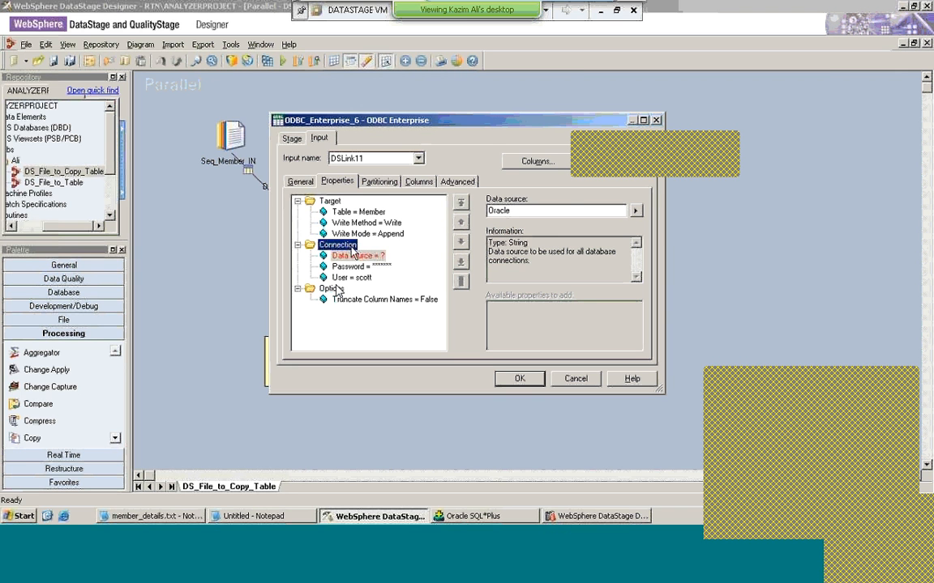
pyautogui.click(515, 379)
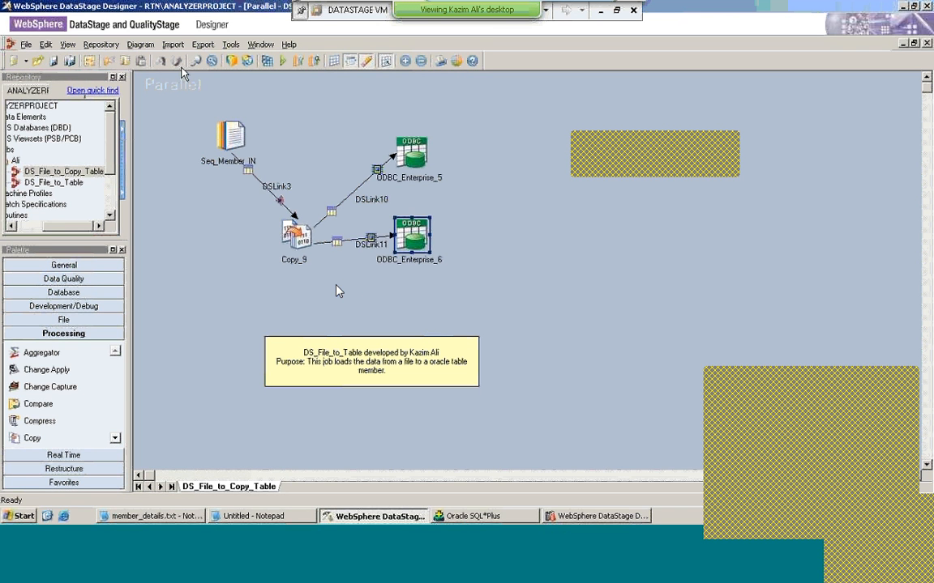
# Compile the job, dismiss the missing data source error, and open ODBC_Enterprise_5's Table property
pyautogui.click(268, 61)
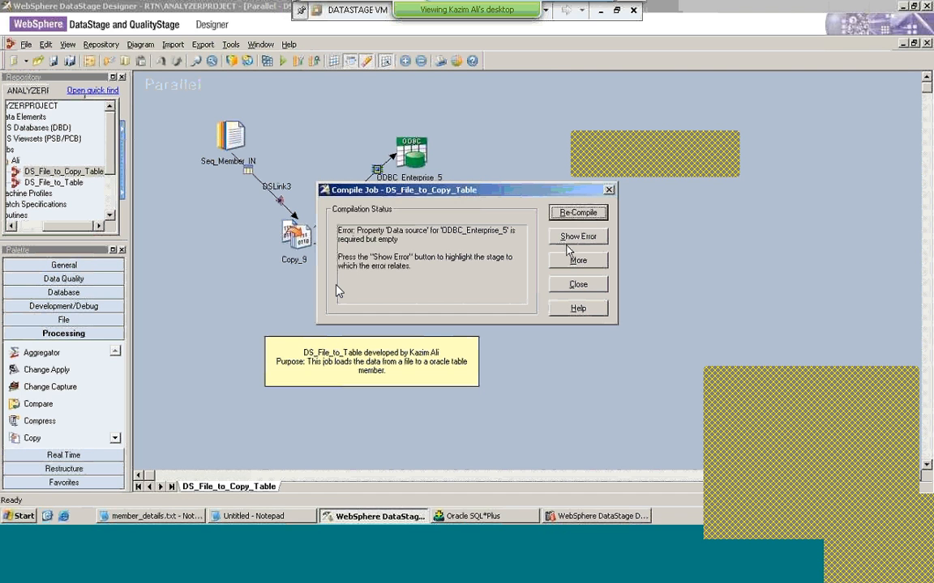
pyautogui.click(576, 287)
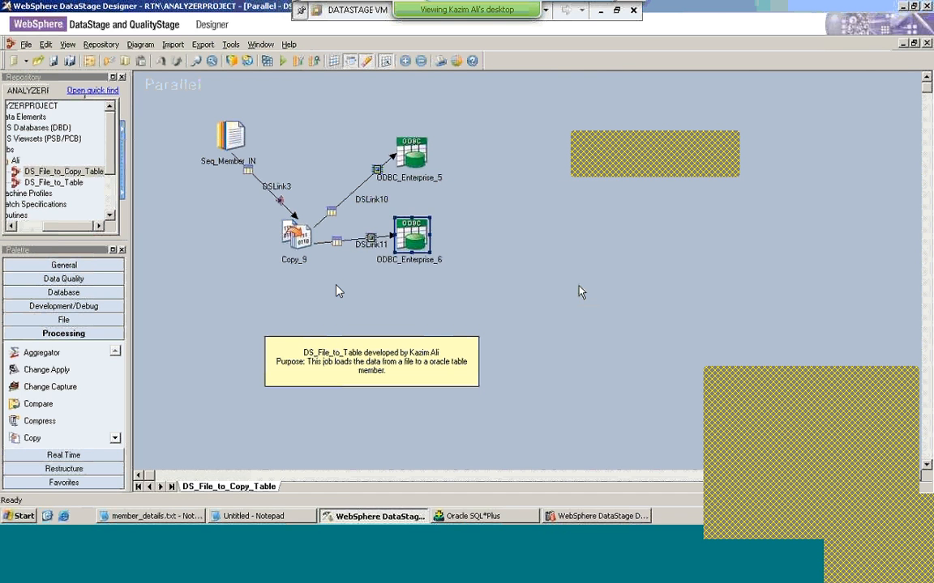
pyautogui.doubleClick(410, 154)
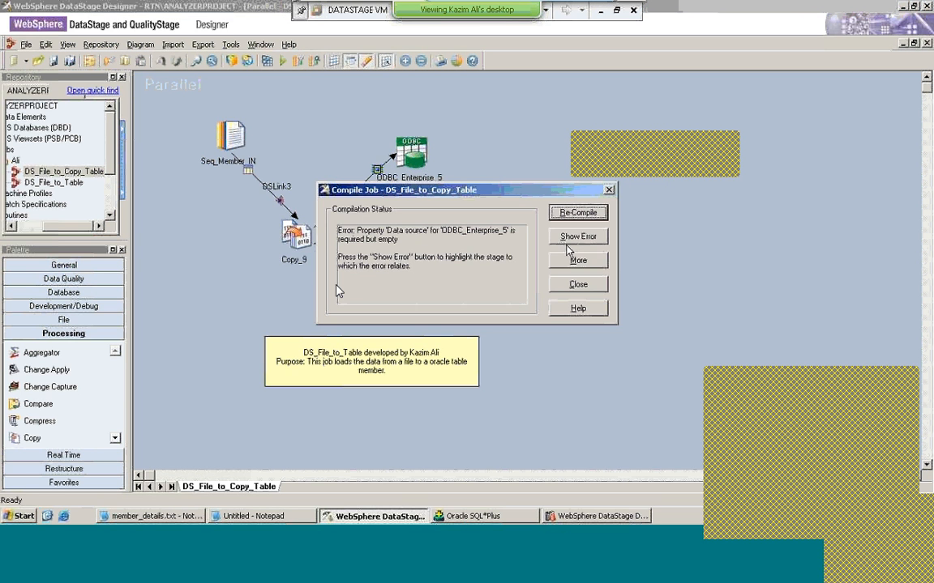
pyautogui.click(567, 245)
pyautogui.click(355, 213)
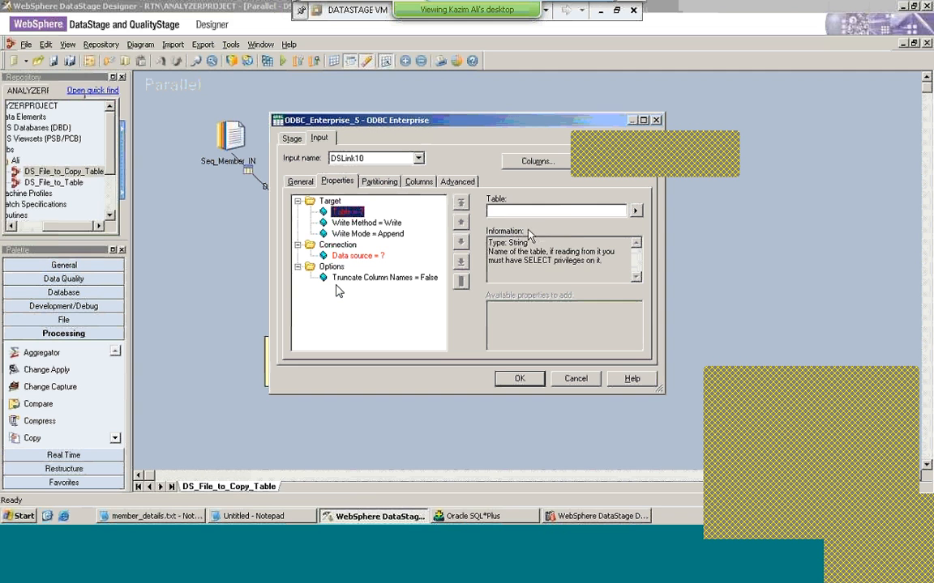
# Set ODBC_Enterprise_5's Table to Member_dup, correcting the capital D after checking SQL*Plus
pyautogui.click(572, 209)
pyautogui.write('Memb')
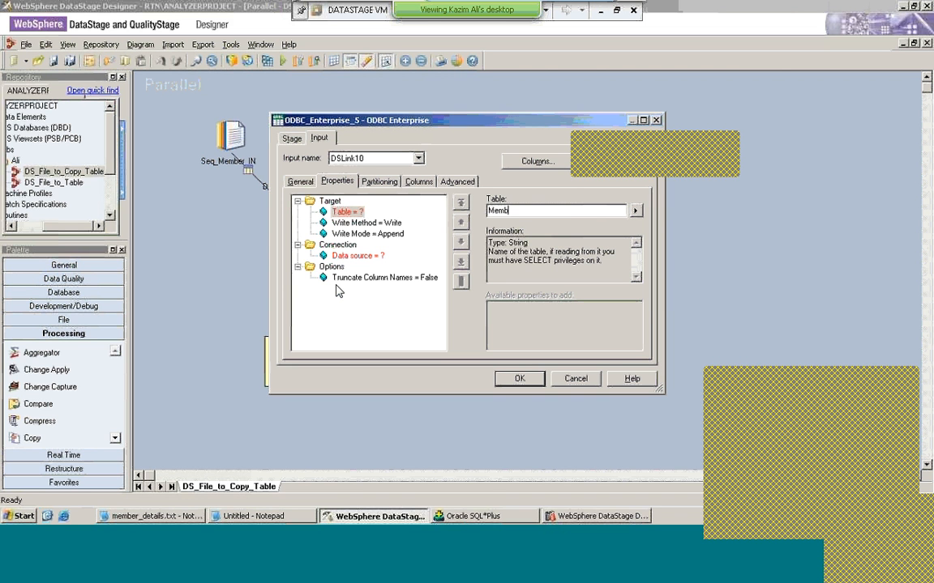
pyautogui.write('er_Dup')
pyautogui.click(464, 518)
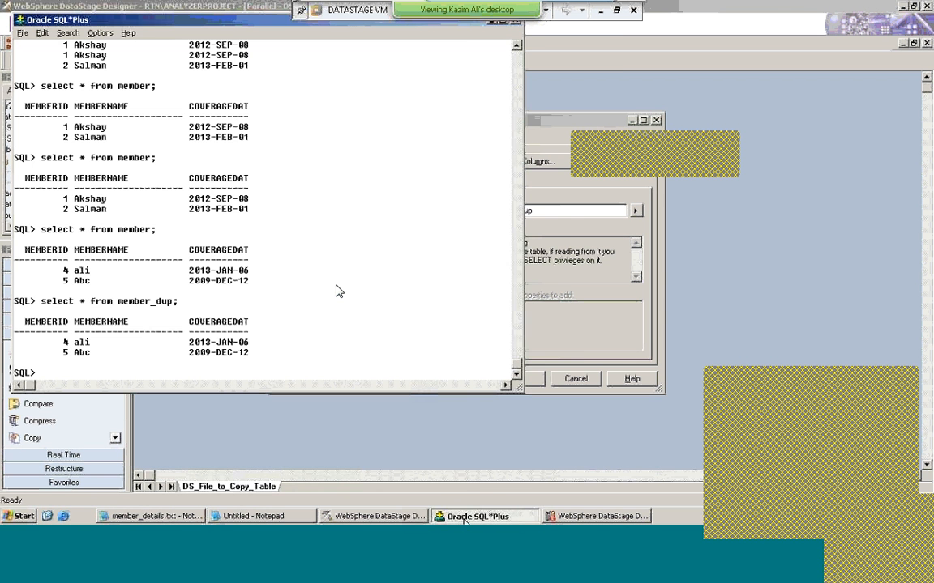
pyautogui.click(465, 518)
pyautogui.press('Left')
pyautogui.press('Left')
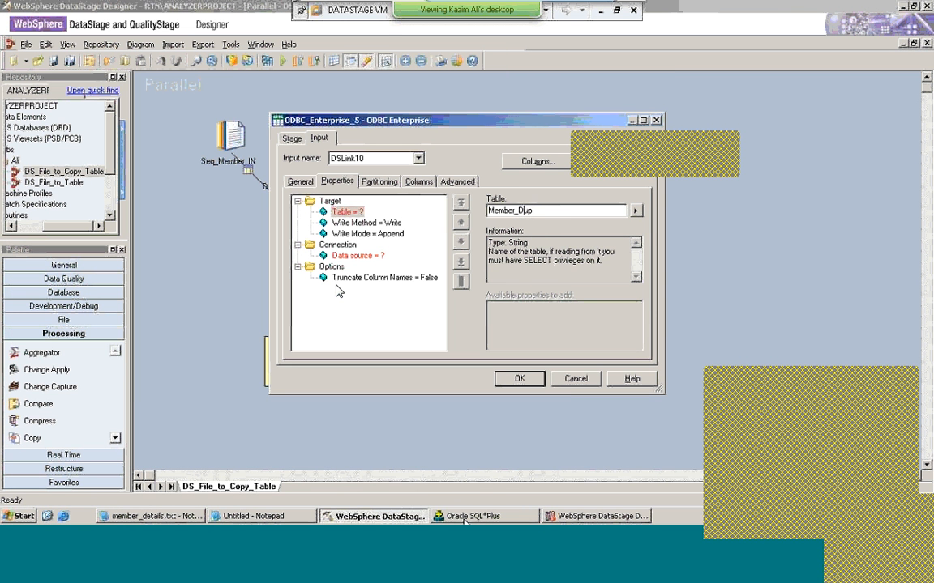
pyautogui.press('BackSpace')
pyautogui.write('d')
pyautogui.click(338, 245)
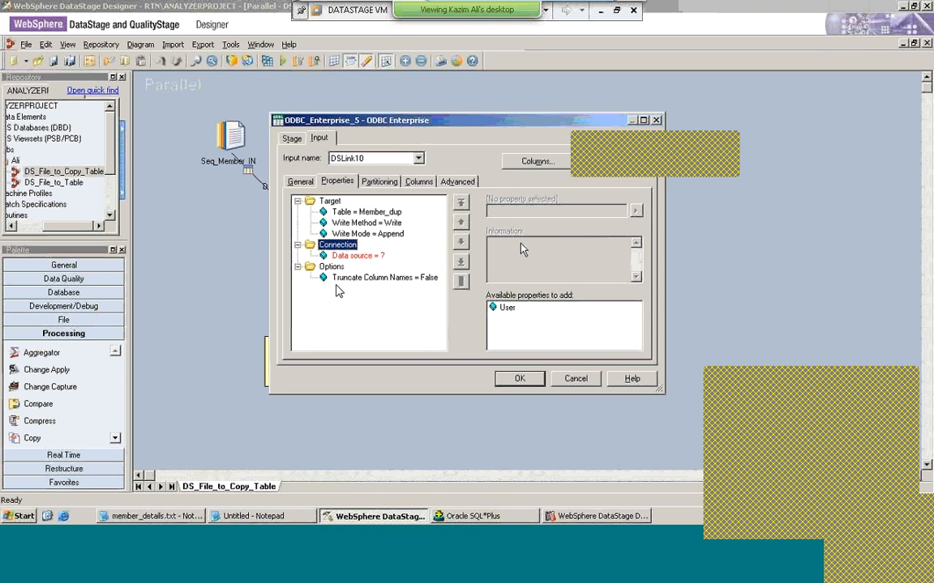
# Add User and Password connection properties with the database user name and password
pyautogui.click(508, 307)
pyautogui.write('scott')
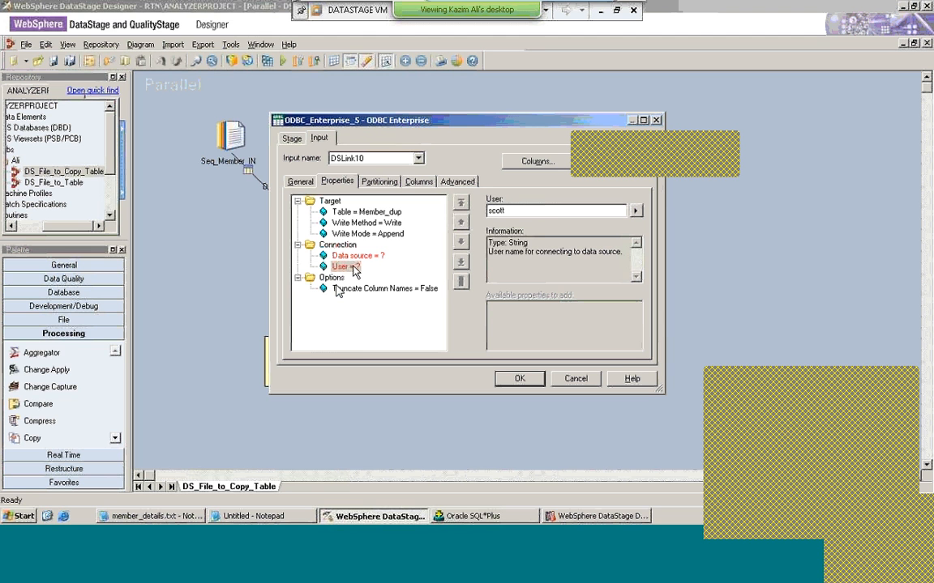
pyautogui.click(335, 246)
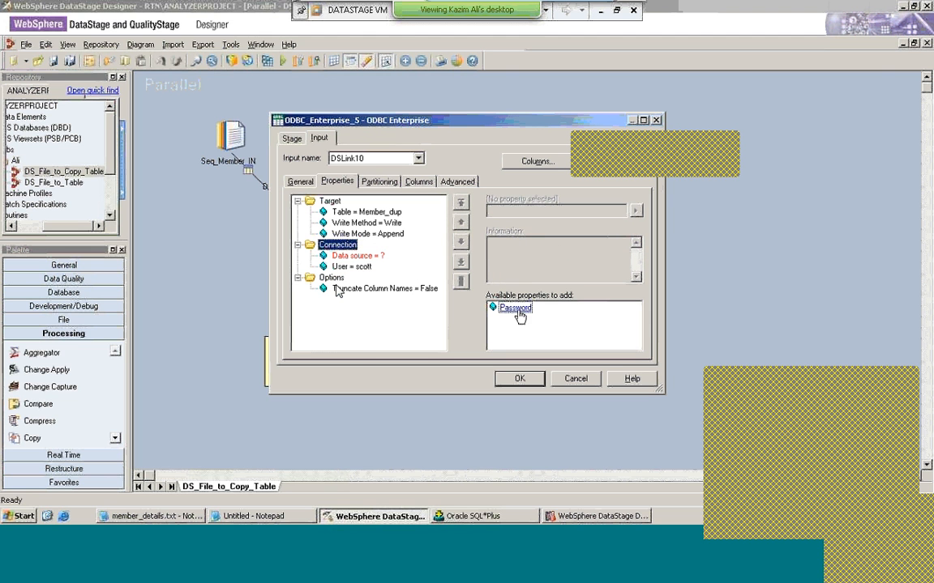
pyautogui.click(515, 308)
pyautogui.doubleClick(517, 308)
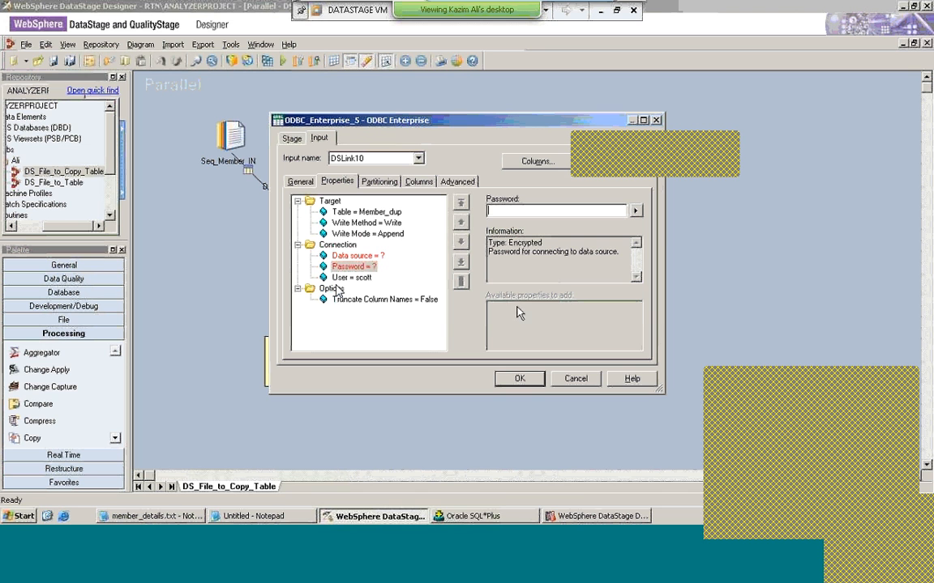
pyautogui.write('tiger')
# Set the Data source property to Oracle
pyautogui.click(381, 255)
pyautogui.click(499, 211)
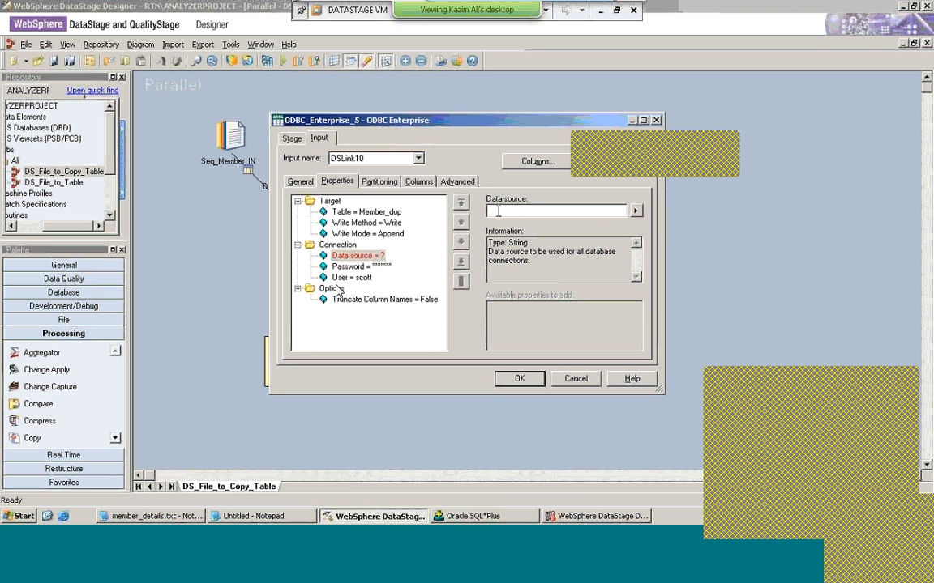
pyautogui.write('Oracle')
pyautogui.click(351, 234)
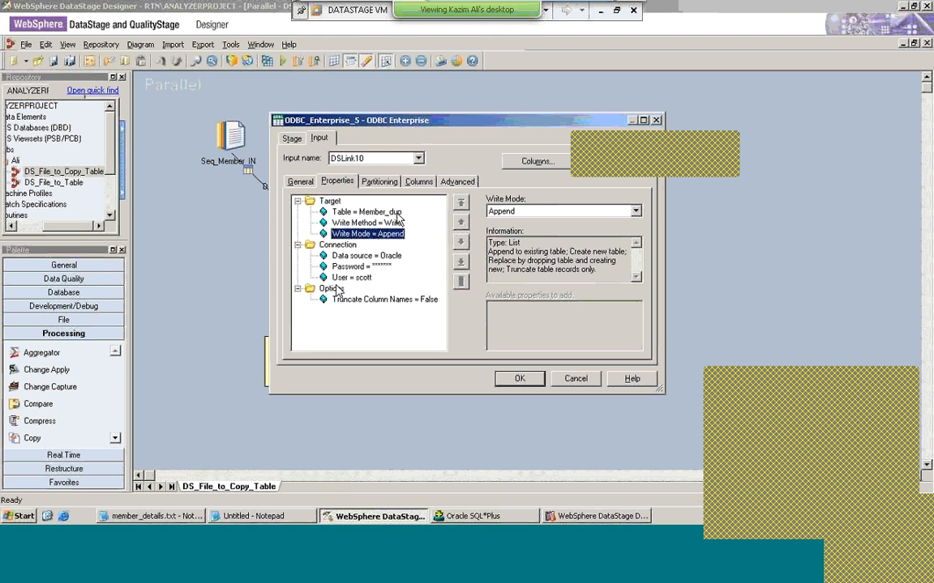
# Try Upsert as the Write Method, revert it to Write, and confirm the settings
pyautogui.click(357, 222)
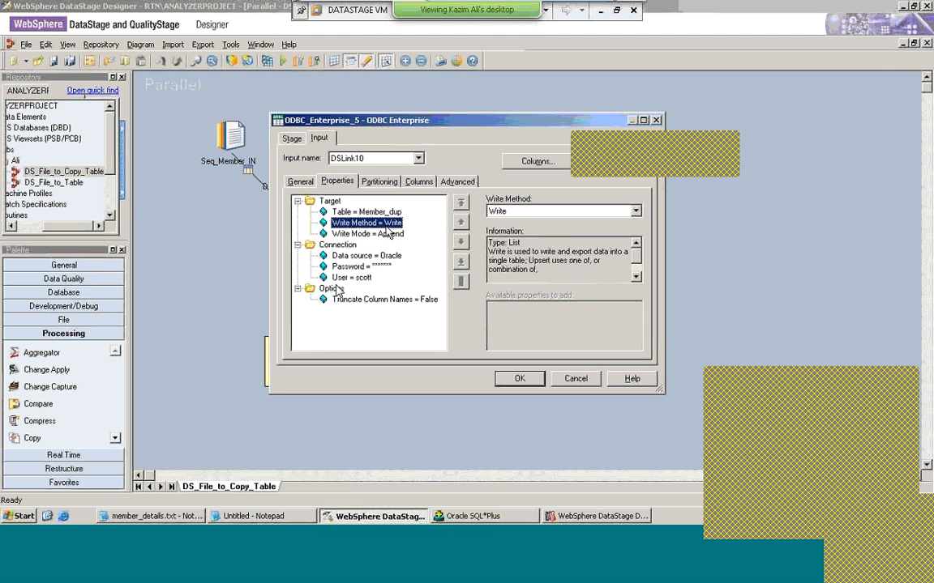
pyautogui.click(636, 211)
pyautogui.click(574, 226)
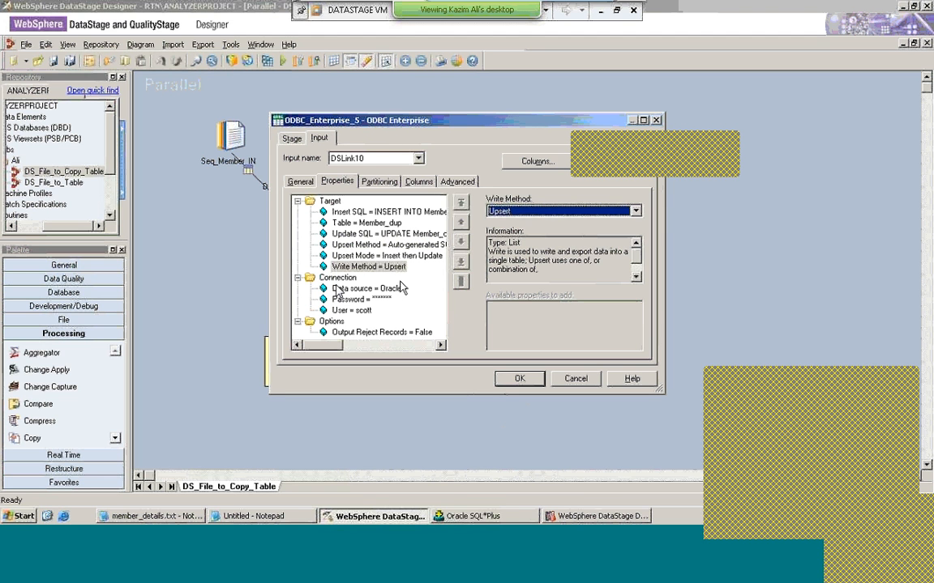
pyautogui.click(369, 268)
pyautogui.click(635, 212)
pyautogui.click(601, 228)
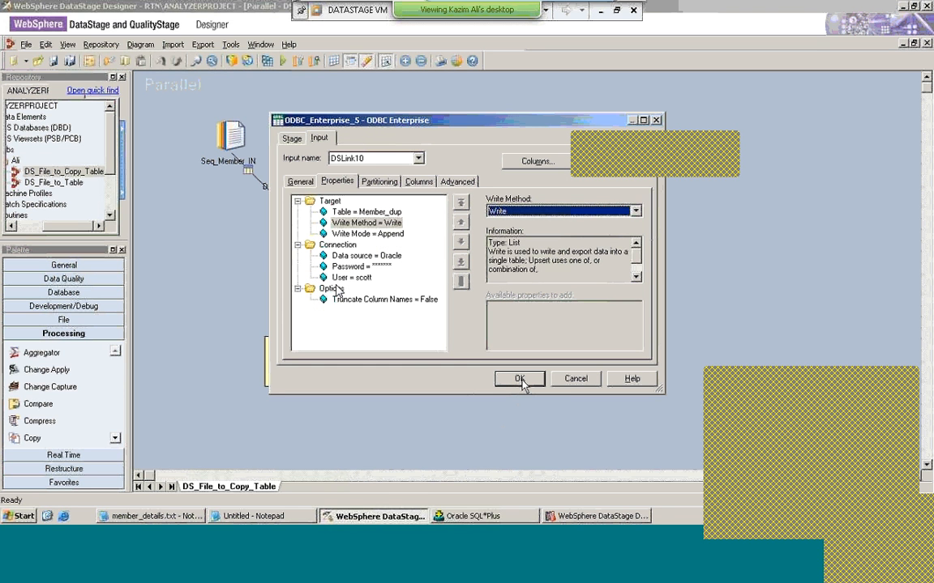
pyautogui.click(520, 380)
# Compile DS_File_to_Copy_Table successfully and close the compilation report
pyautogui.click(520, 379)
pyautogui.click(269, 61)
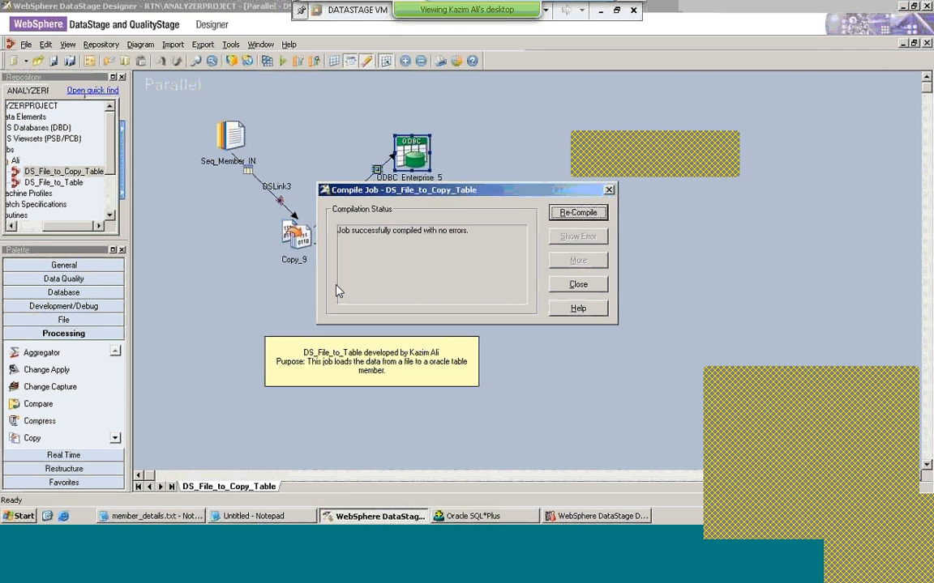
pyautogui.click(577, 285)
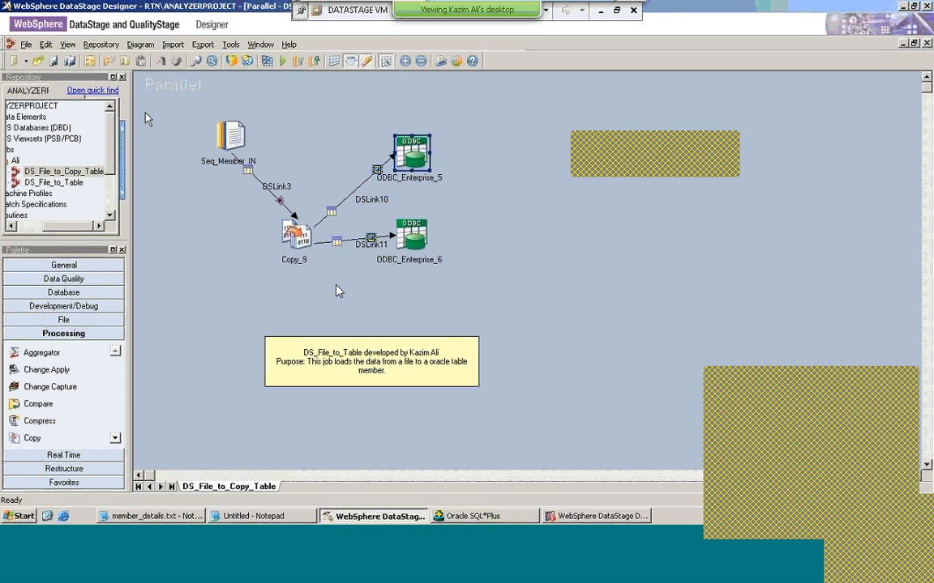
# Save the job and start a run from the Job Run Options dialog
pyautogui.click(55, 61)
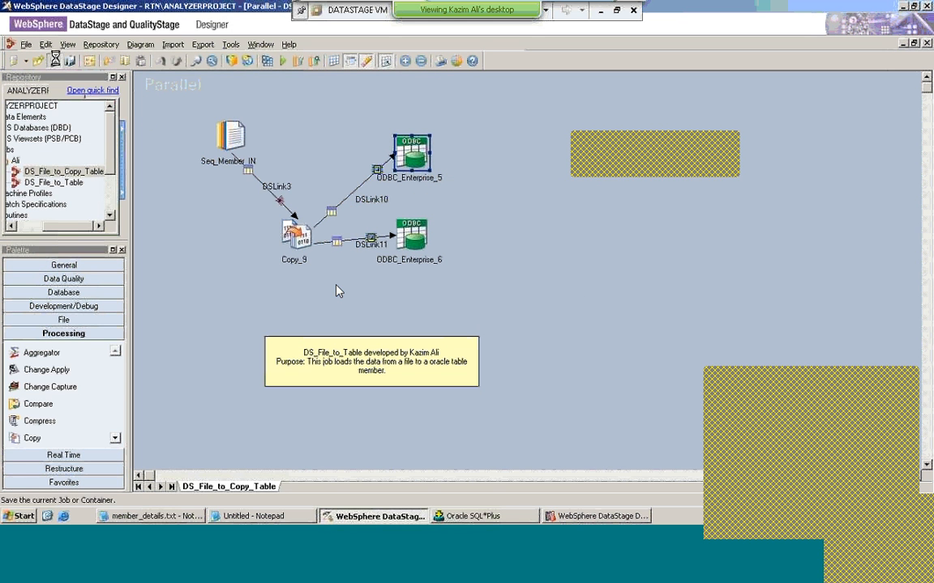
pyautogui.click(284, 61)
pyautogui.click(247, 275)
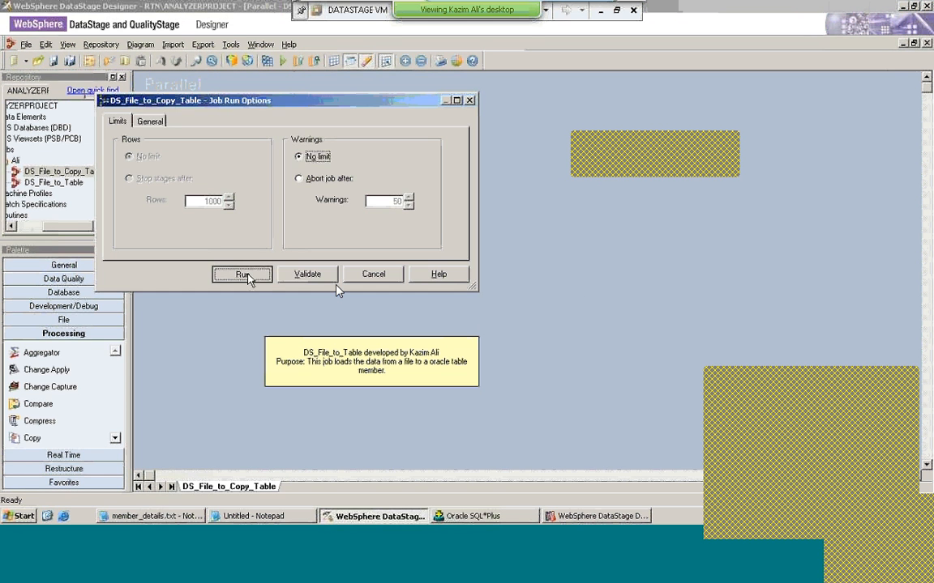
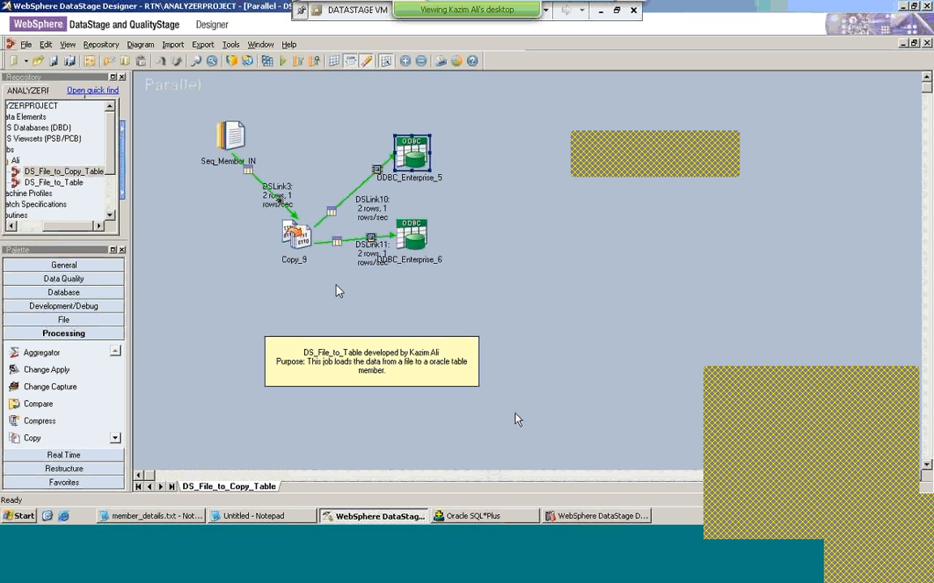
# Delete the memberid 4 rows from member_dup in SQL*Plus
pyautogui.click(471, 517)
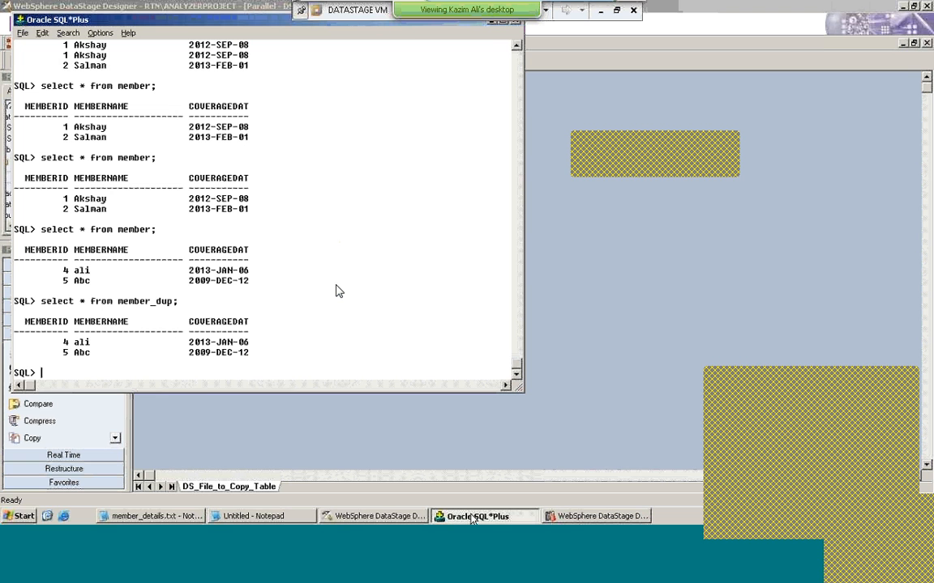
pyautogui.write('delete from em')
pyautogui.press('BackSpace')
pyautogui.press('BackSpace')
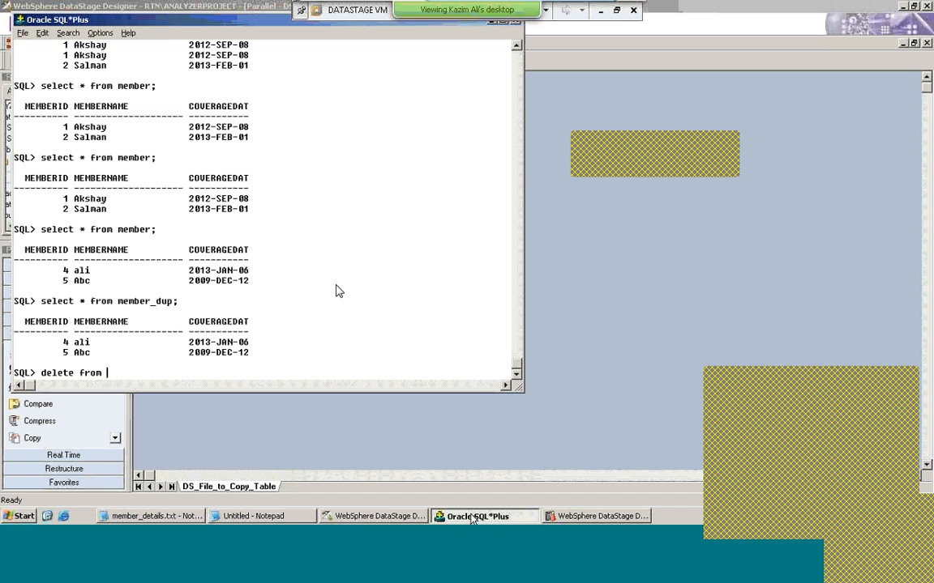
pyautogui.write('member_dup where member')
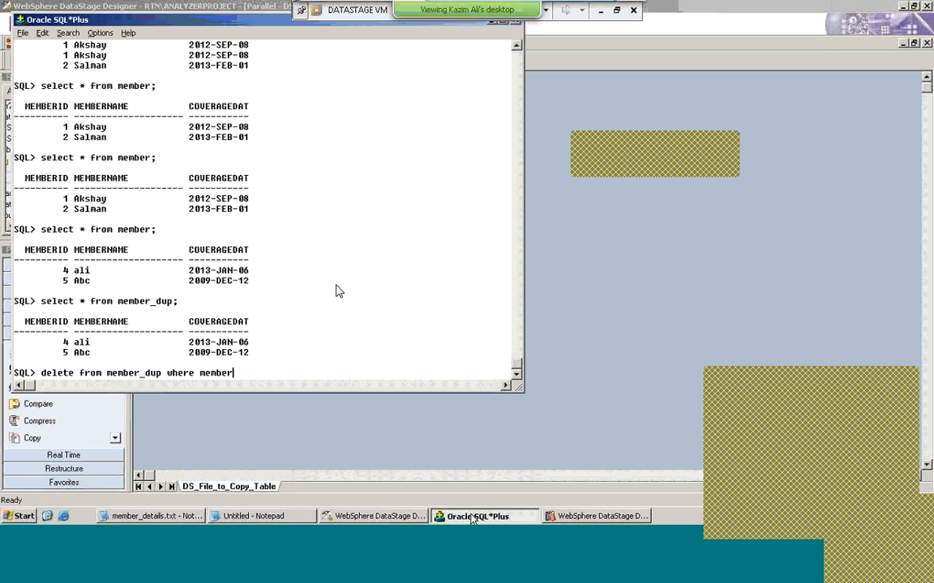
pyautogui.write('id = 4;')
pyautogui.press('Return')
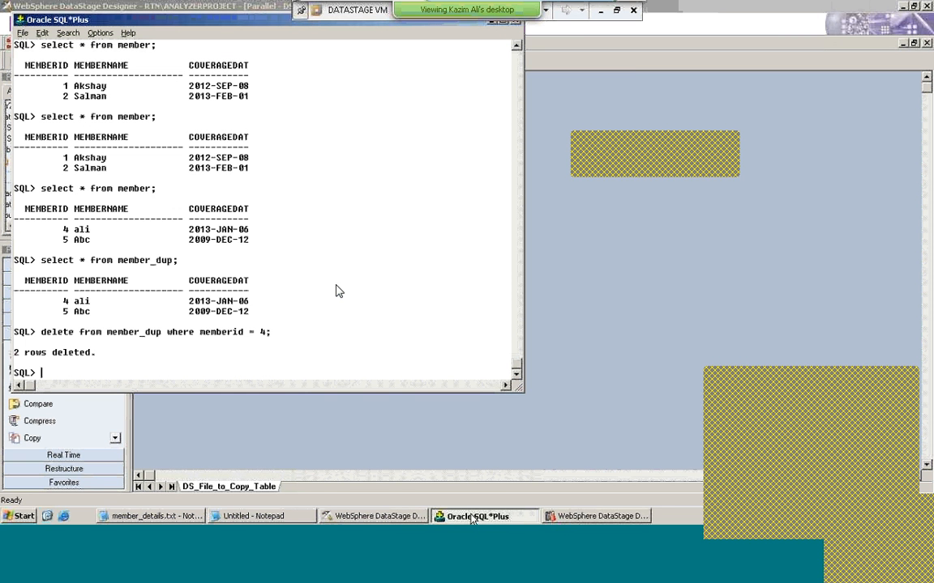
# List member_dup to confirm only the two memberid 5 Abc rows remain
pyautogui.write('select * from member_d')
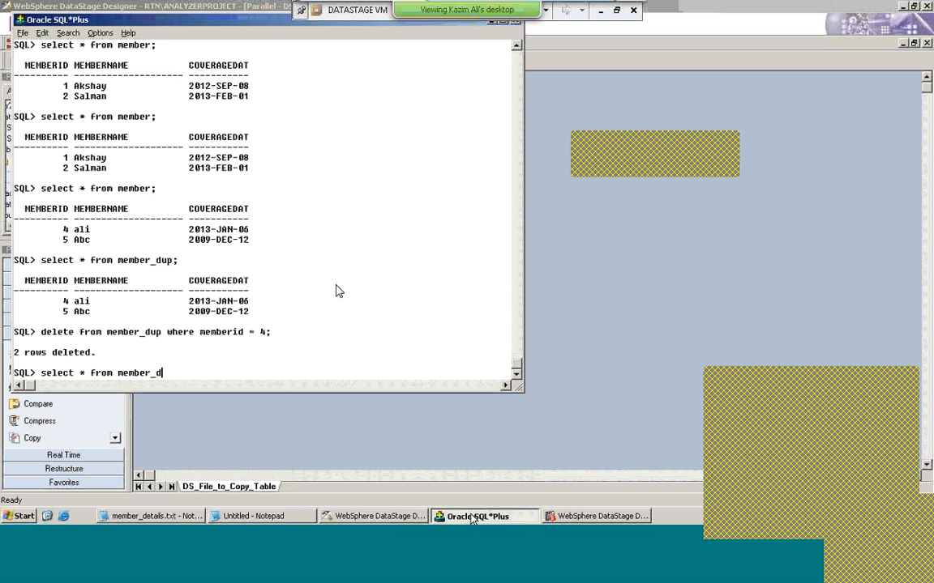
pyautogui.write('up;')
pyautogui.press('Return')
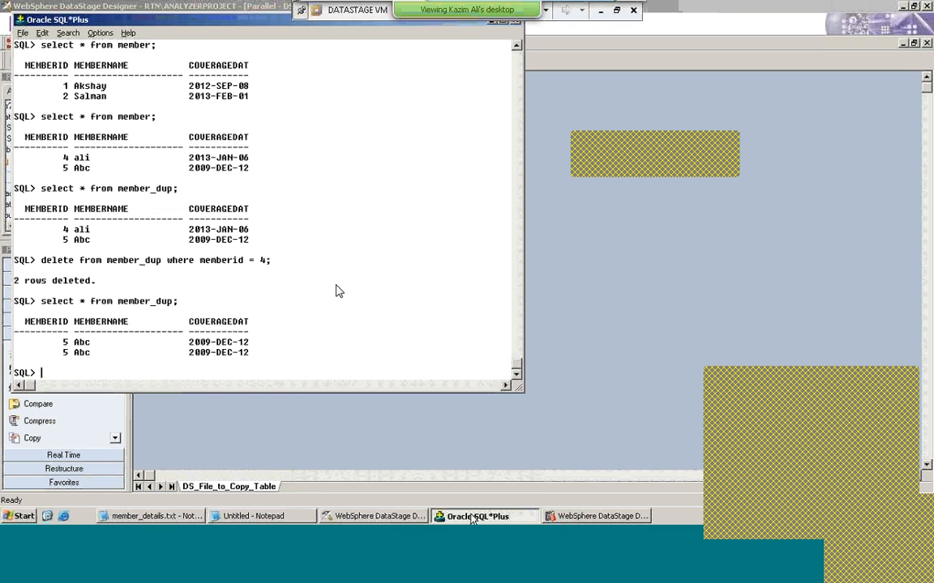
pyautogui.hotkey('alt', 'Tab')
pyautogui.hotkey('alt', 'Tab')
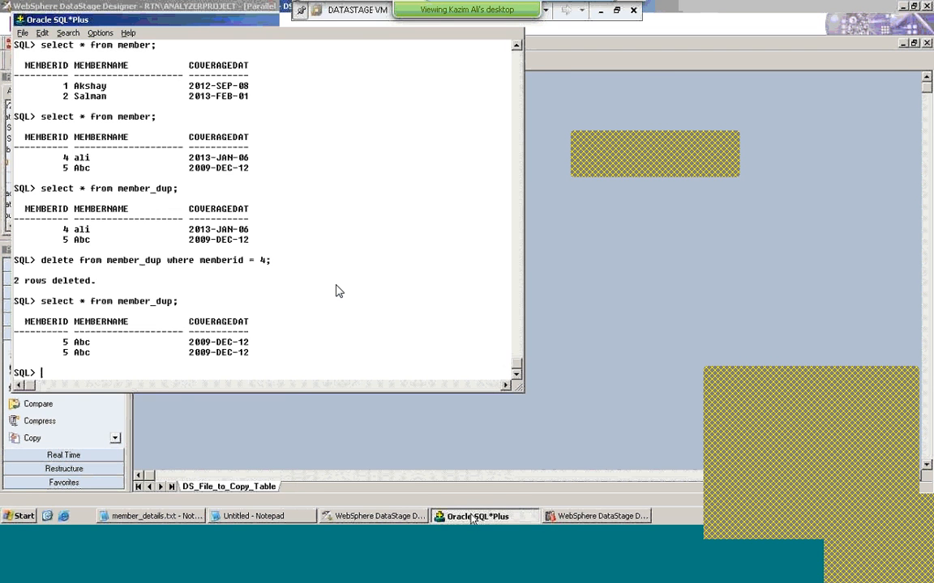
pyautogui.hotkey('alt', 'Tab')
pyautogui.hotkey('alt', 'Tab')
pyautogui.hotkey('alt', 'Tab')
pyautogui.hotkey('alt', 'Tab')
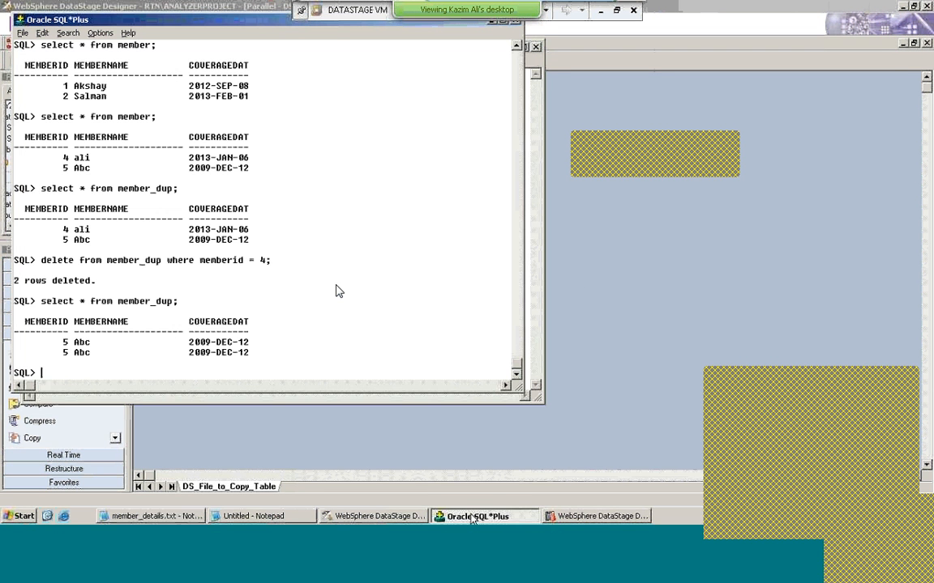
pyautogui.hotkey('alt', 'Tab')
pyautogui.hotkey('alt', 'Tab')
pyautogui.hotkey('alt', 'Tab')
# Add the note 'we have appended' to the untitled notes, then return to SQL*Plus
pyautogui.write('w')
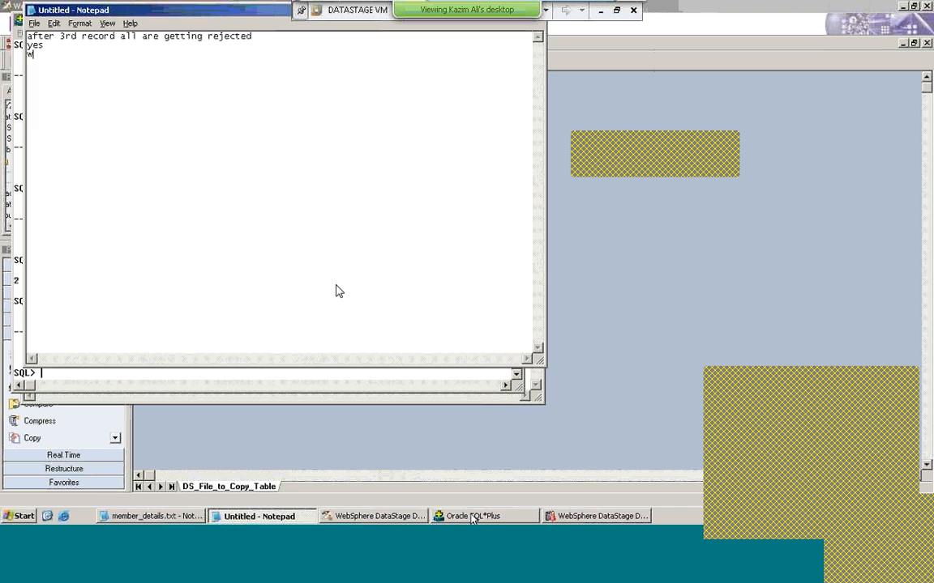
pyautogui.write('e have appended')
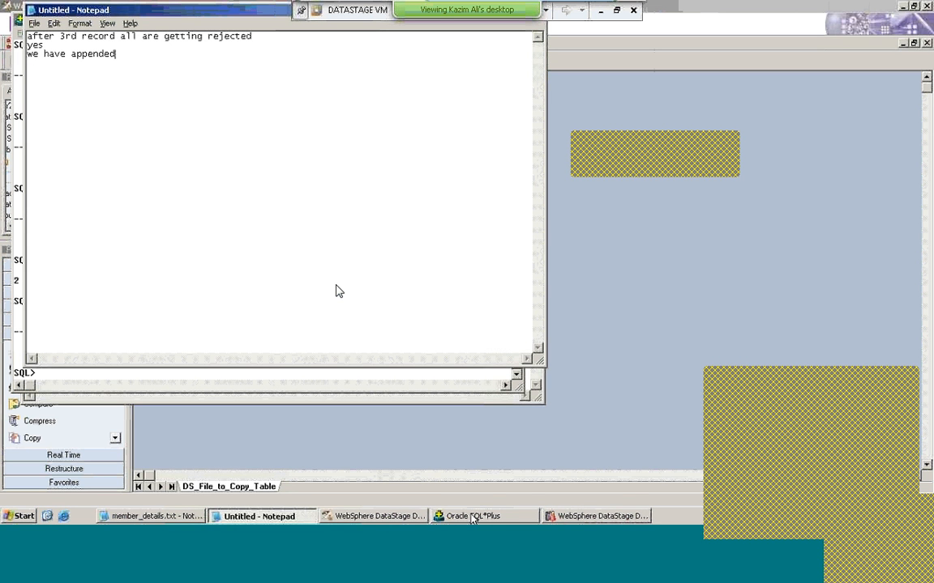
pyautogui.hotkey('alt', 'Tab')
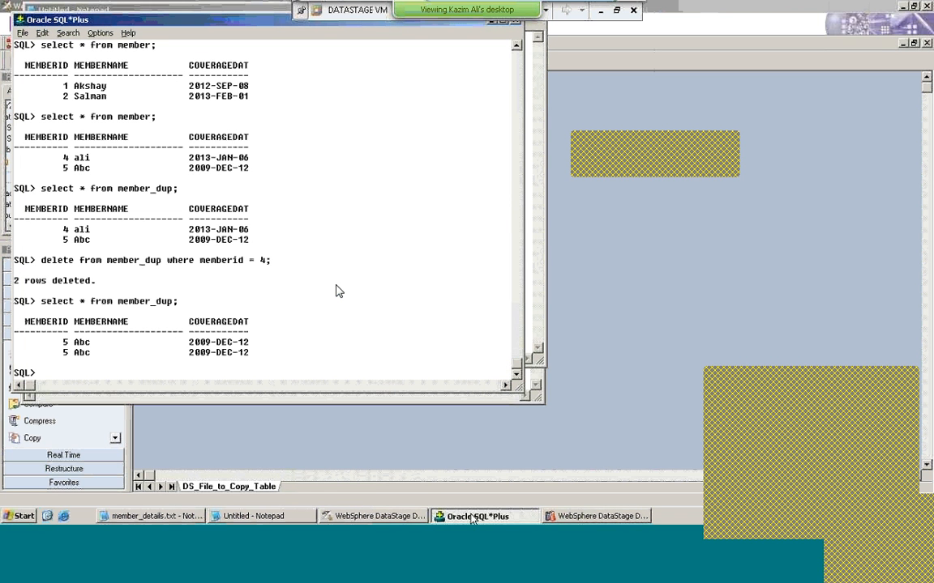
pyautogui.hotkey('alt', 'Tab')
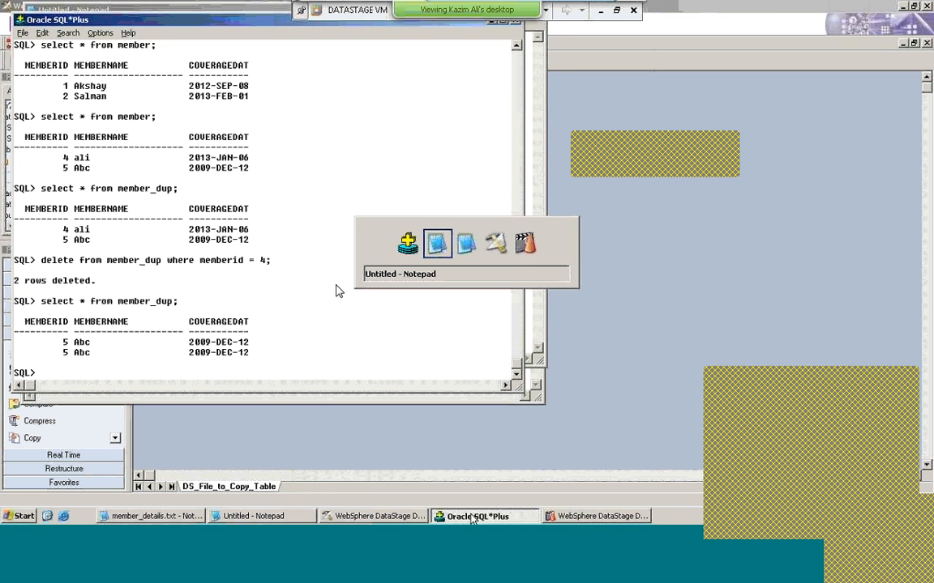
pyautogui.hotkey('alt', 'Tab')
pyautogui.hotkey('alt', 'Tab')
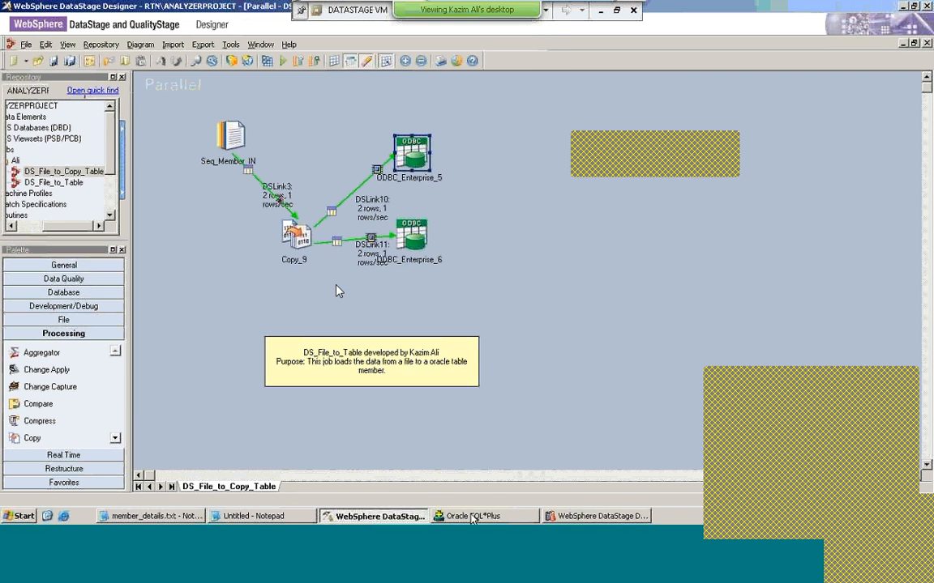
pyautogui.hotkey('alt', 'Tab')
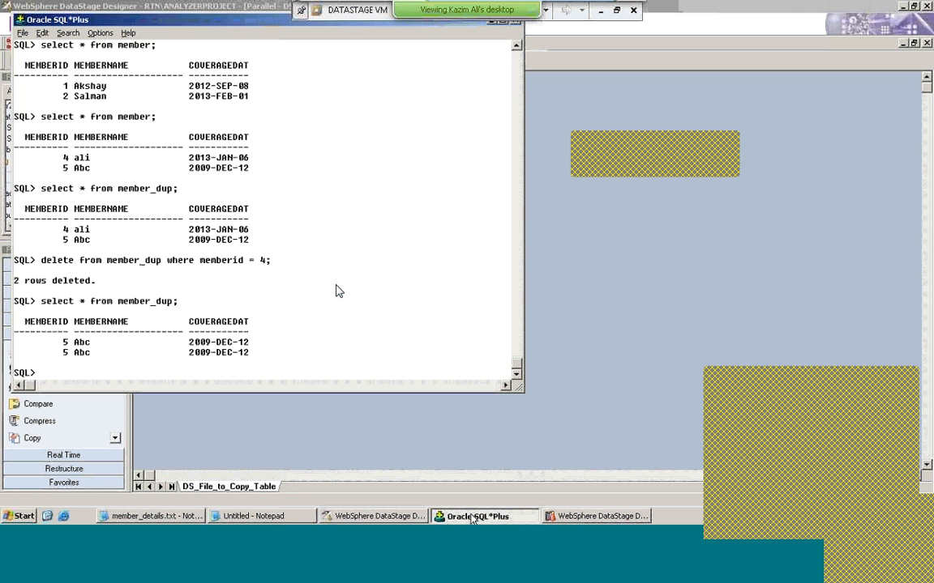
pyautogui.click(472, 517)
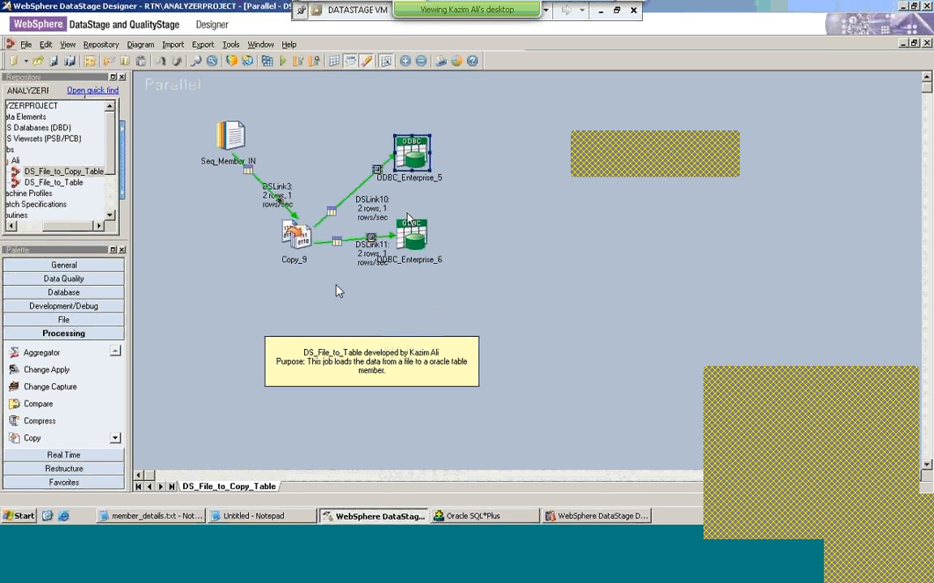
pyautogui.hotkey('alt', 'Tab')
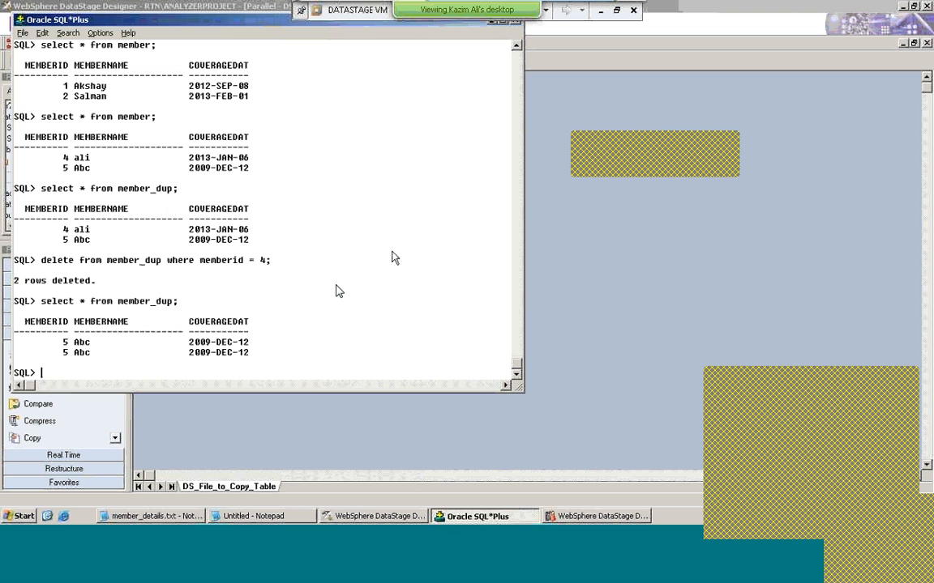
# Run a MINUS query showing memberid 4 missing from member_dup, then type a member–member_dup left outer join query
pyautogui.write('select mem')
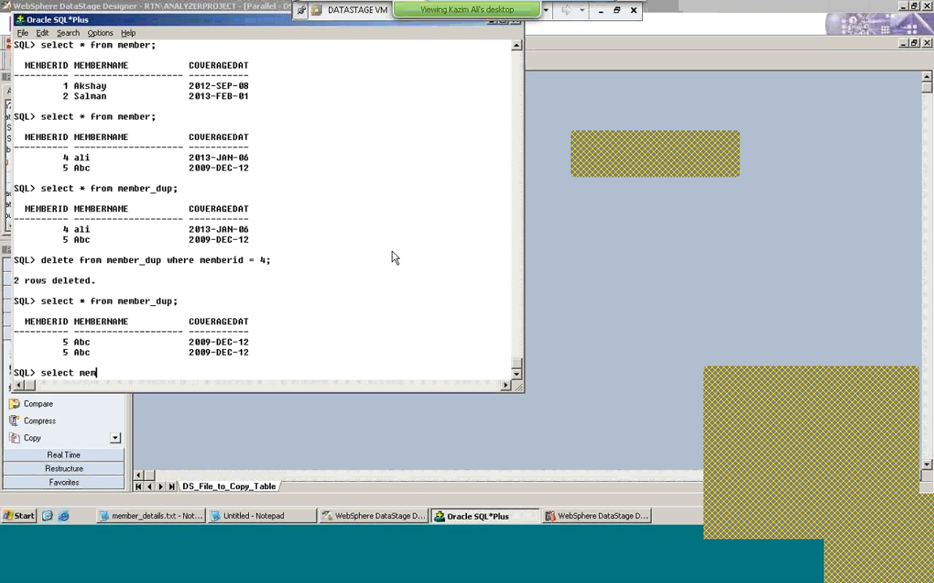
pyautogui.write('berid from member m')
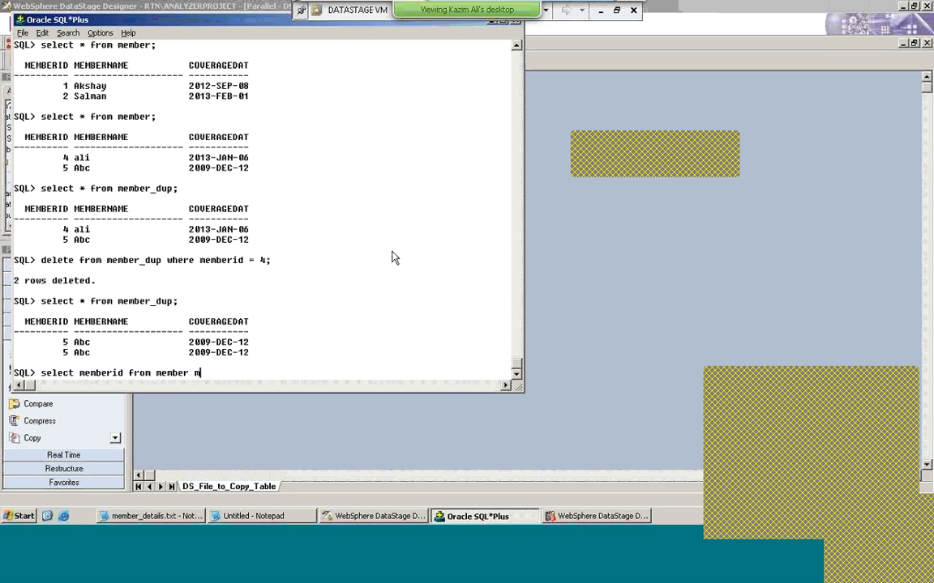
pyautogui.write('inus sel')
pyautogui.write('ect membe')
pyautogui.write('rid from m')
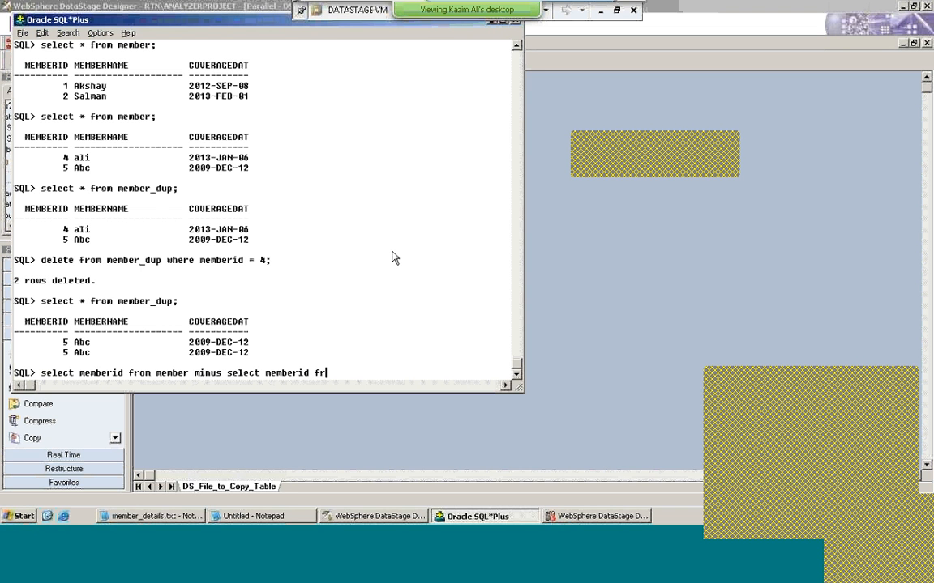
pyautogui.write('ember_dup;')
pyautogui.press('Return')
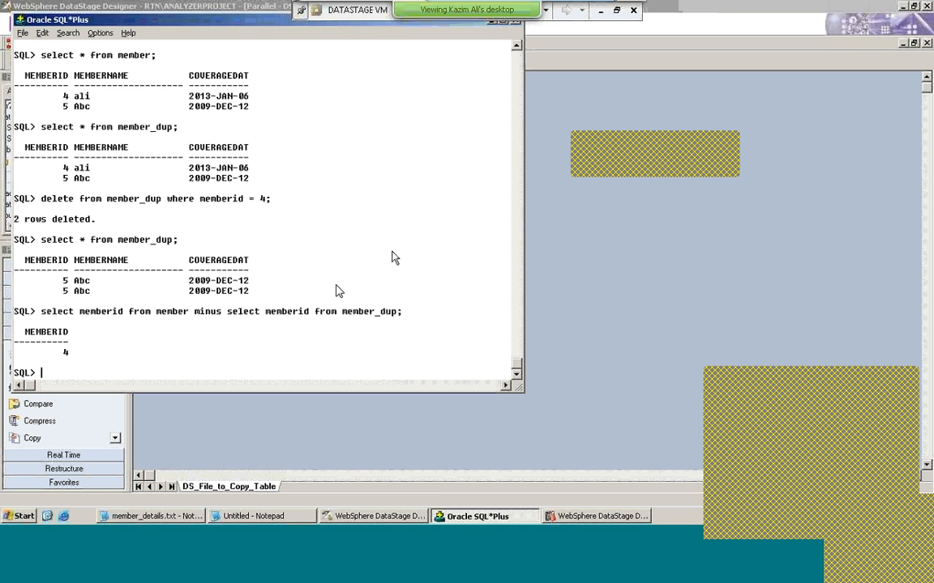
pyautogui.write('outer jobin')
pyautogui.press('BackSpace')
pyautogui.press('BackSpace')
pyautogui.press('BackSpace')
pyautogui.write('i')
pyautogui.press('BackSpace')
pyautogui.press('BackSpace')
pyautogui.press('BackSpace')
pyautogui.press('BackSpace')
pyautogui.press('BackSpace')
pyautogui.press('BackSpace')
pyautogui.press('BackSpace')
pyautogui.press('BackSpace')
pyautogui.press('BackSpace')
pyautogui.write('select * from member ')
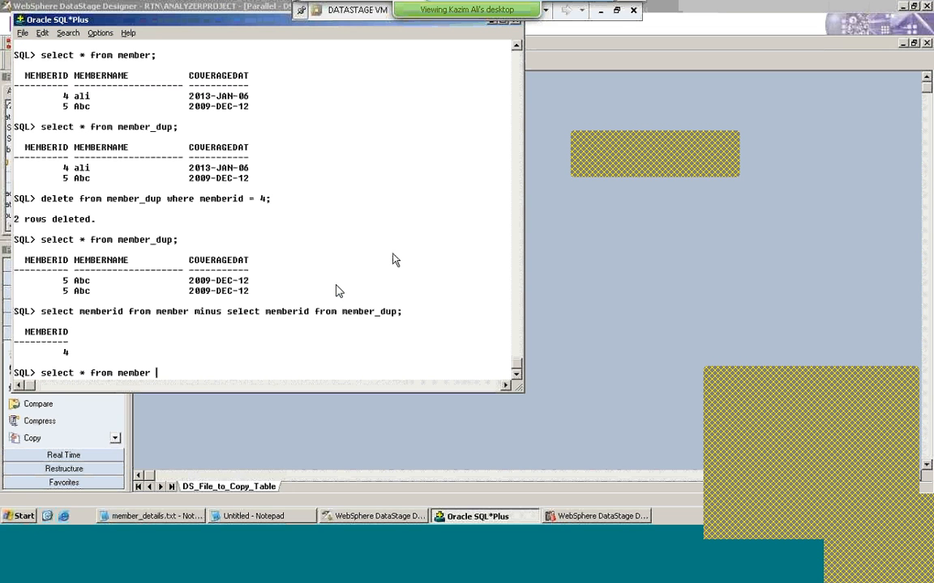
pyautogui.write('left out')
pyautogui.write('er ')
pyautogui.write('join')
pyautogui.write(' memb')
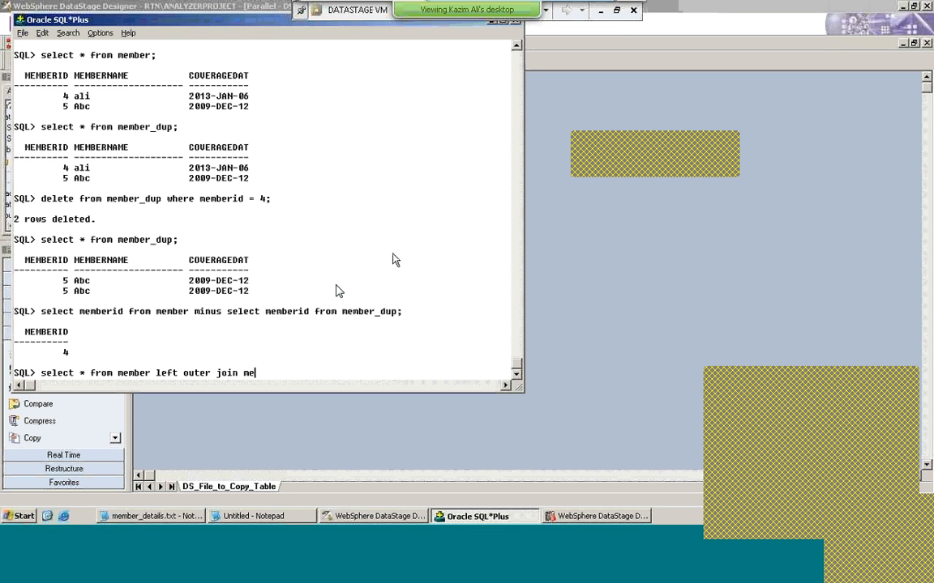
pyautogui.write('er_dup on member.mem')
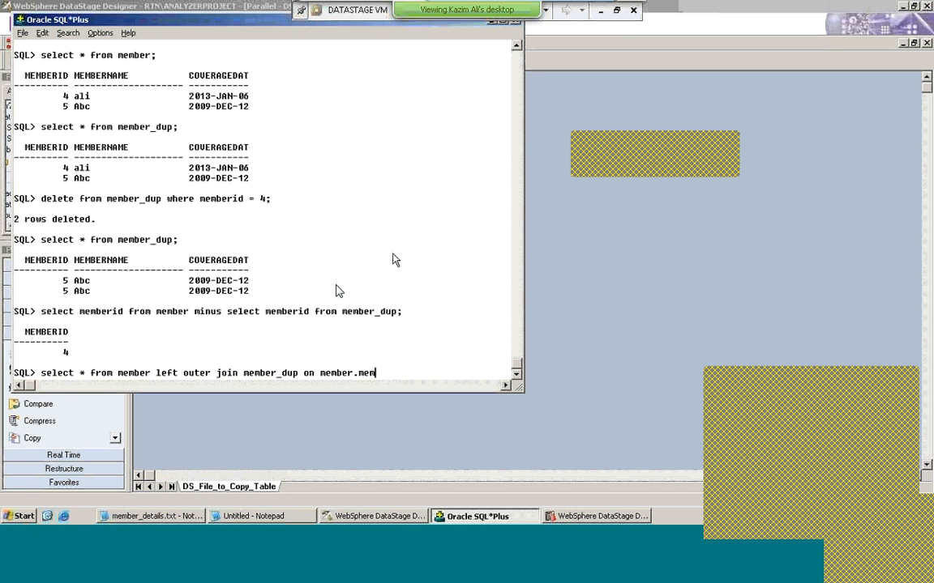
pyautogui.write('berid = member_dup')
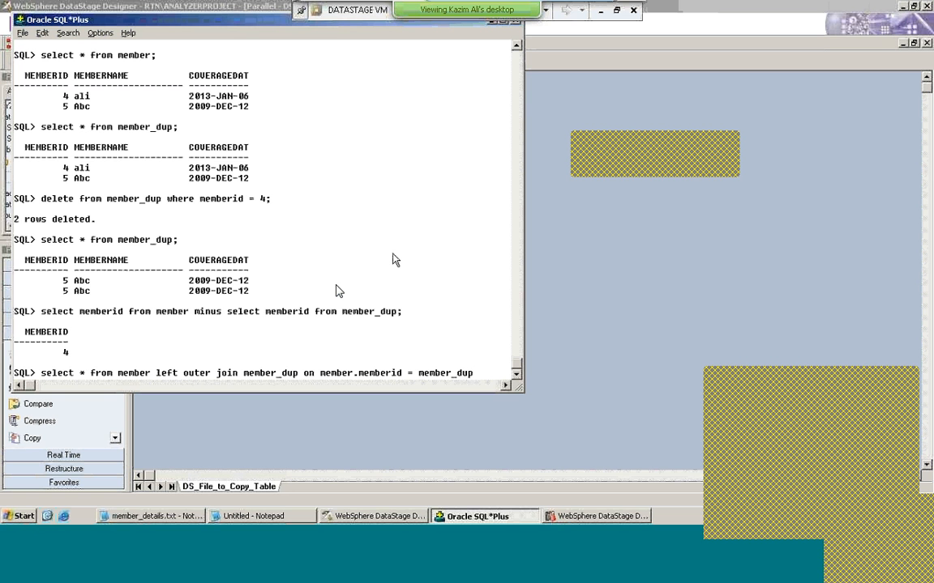
pyautogui.write('.memberid;')
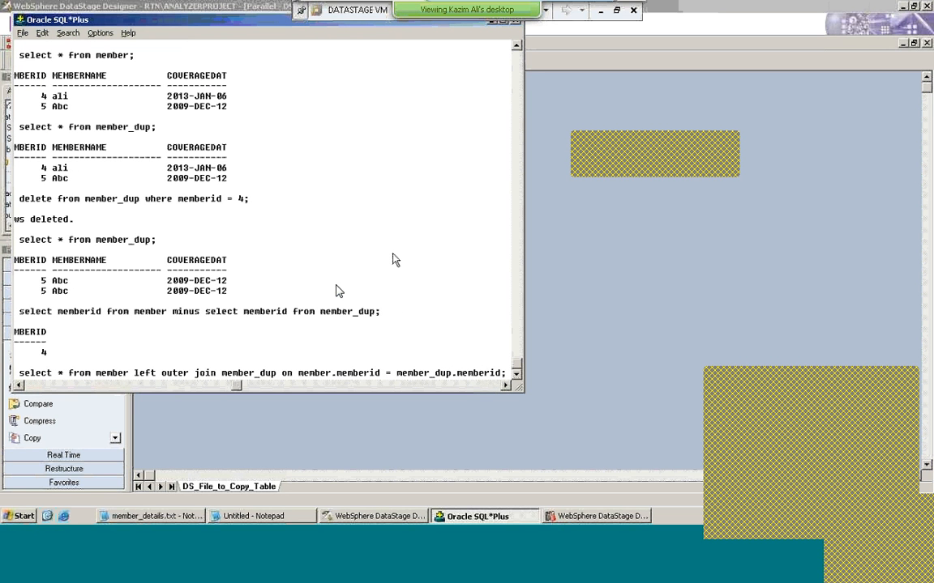
# Run the member–member_dup left outer join, returning 6 rows, and copy the query text
pyautogui.press('Return')
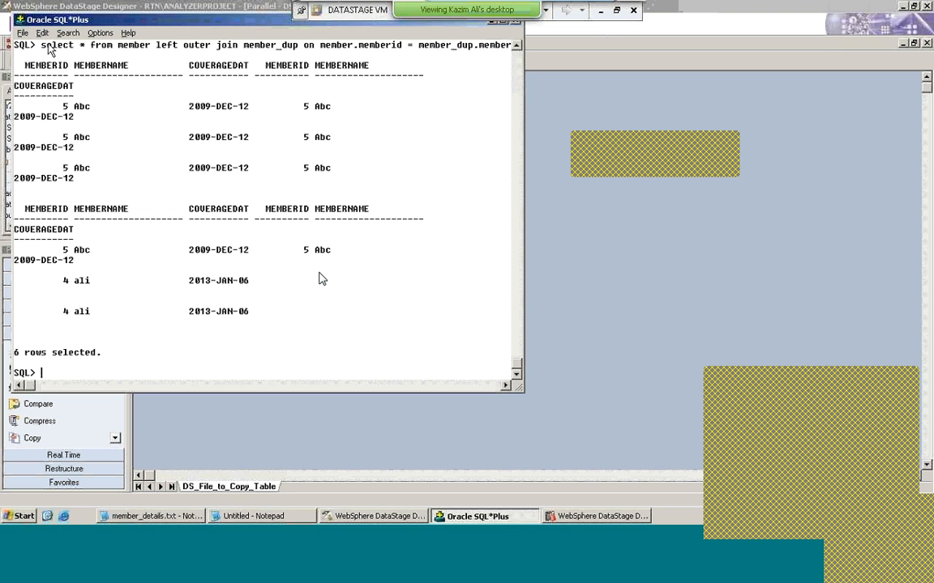
pyautogui.moveTo(40, 42); pyautogui.dragTo(487, 51)
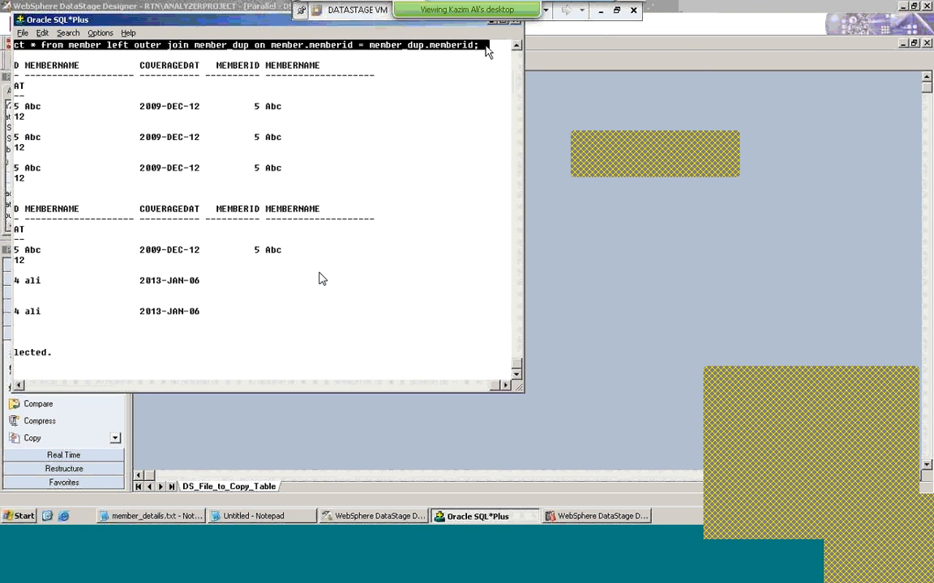
pyautogui.hotkey('ctrl', 'c')
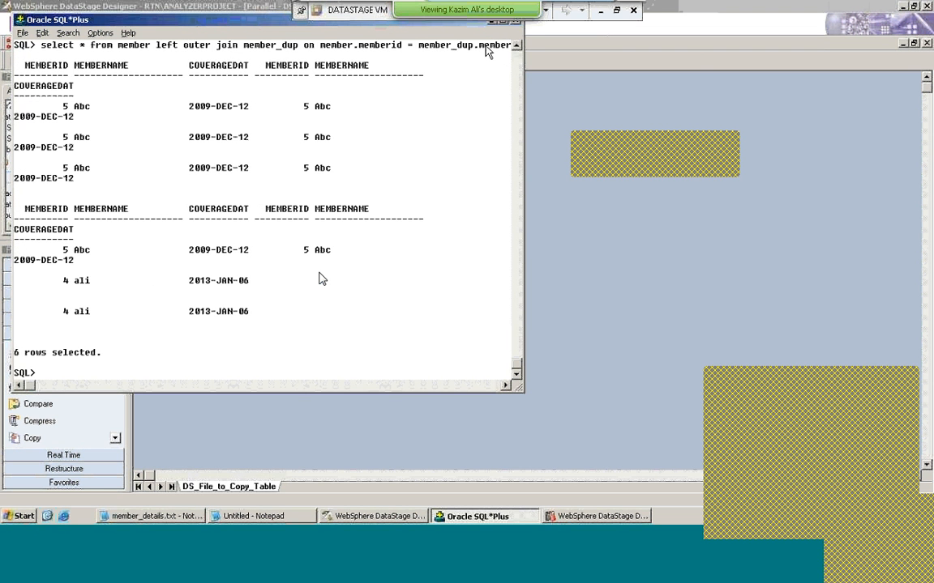
# Rerun the left outer join with 'and member_dup.memberid is null' appended
pyautogui.hotkey('ctrl', 'v')
pyautogui.press('BackSpace')
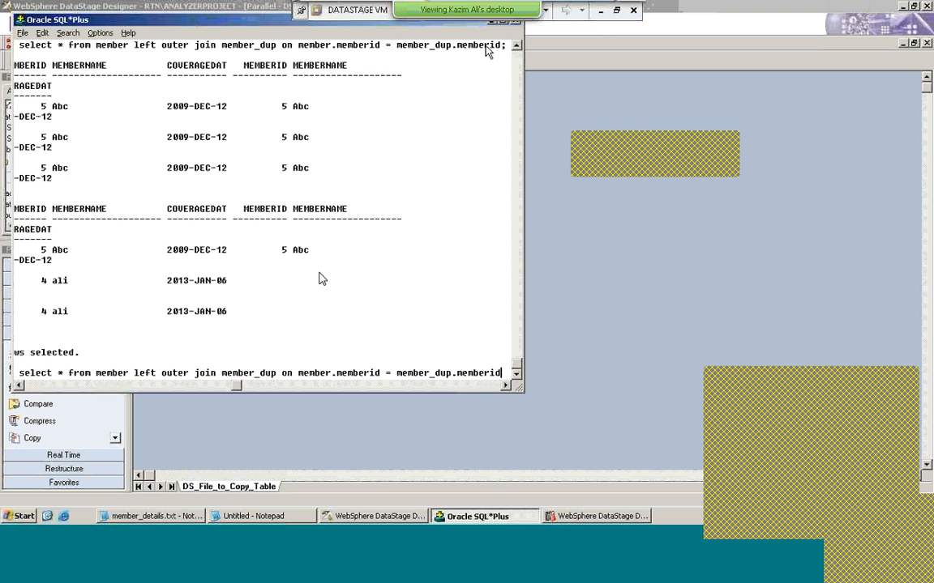
pyautogui.write('an')
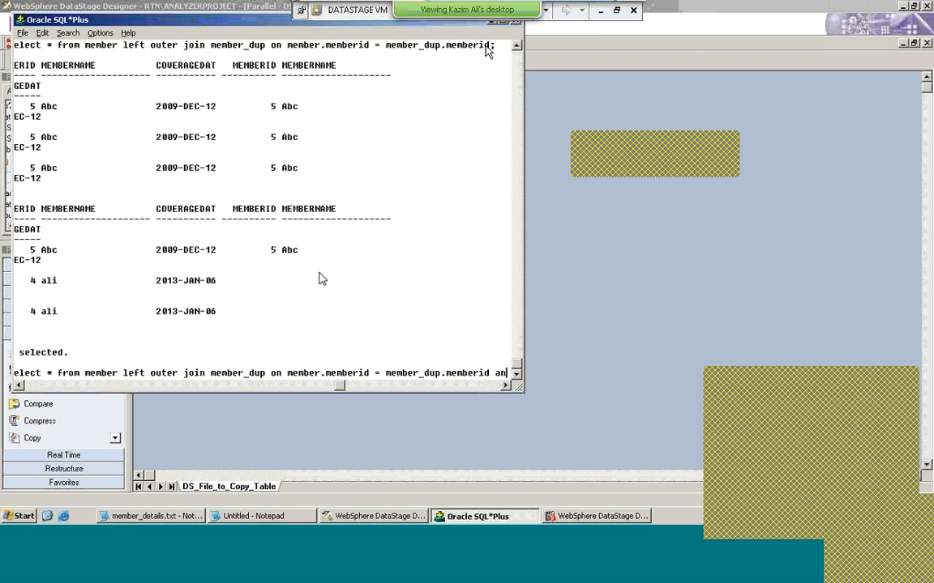
pyautogui.write('d')
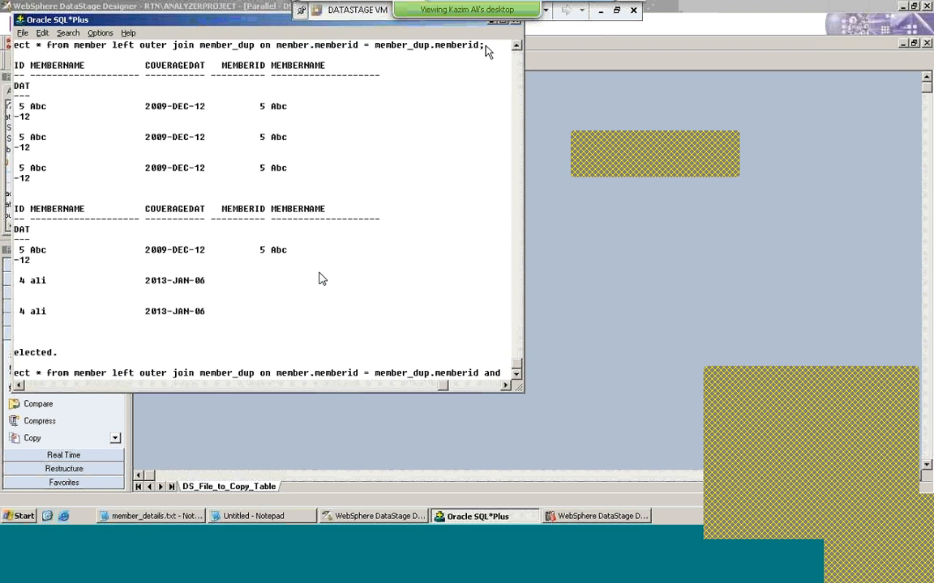
pyautogui.write(' me')
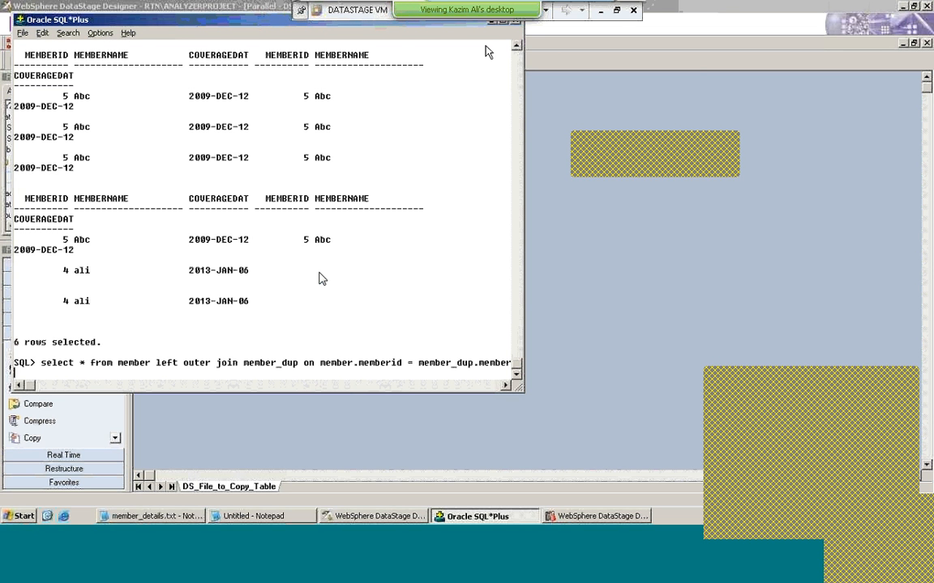
pyautogui.press('Up')
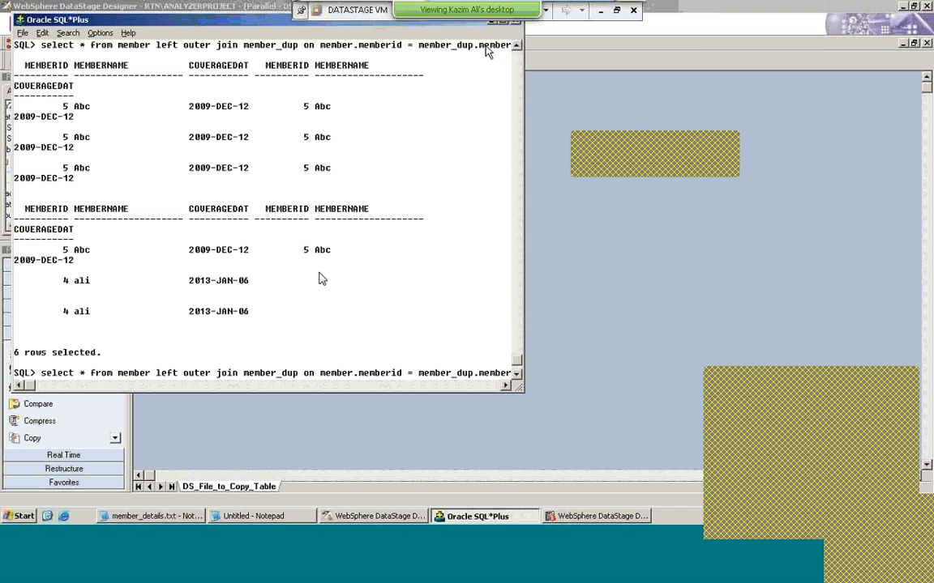
pyautogui.press('Down')
pyautogui.write('mber')
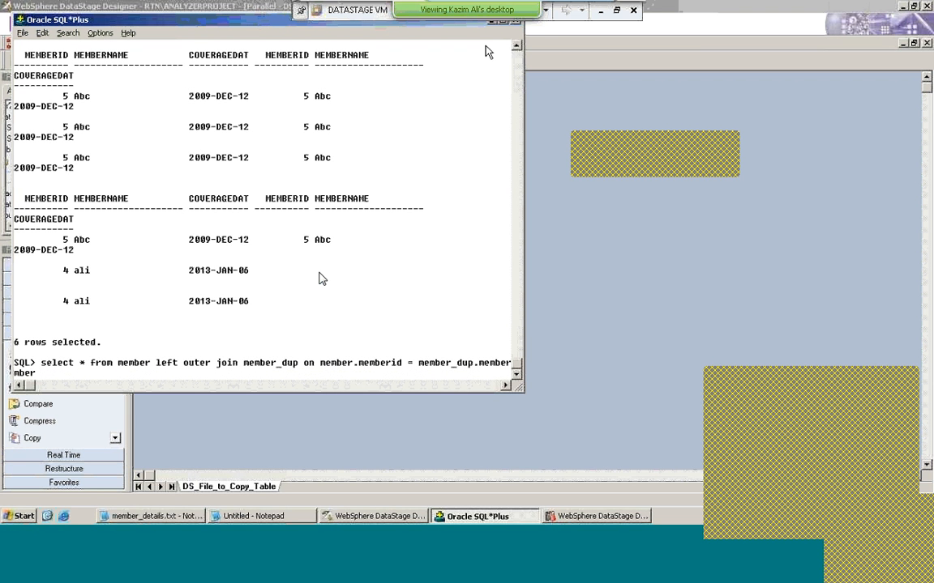
pyautogui.press('BackSpace')
pyautogui.press('BackSpace')
pyautogui.press('BackSpace')
pyautogui.press('BackSpace')
pyautogui.click(506, 385)
pyautogui.click(507, 386)
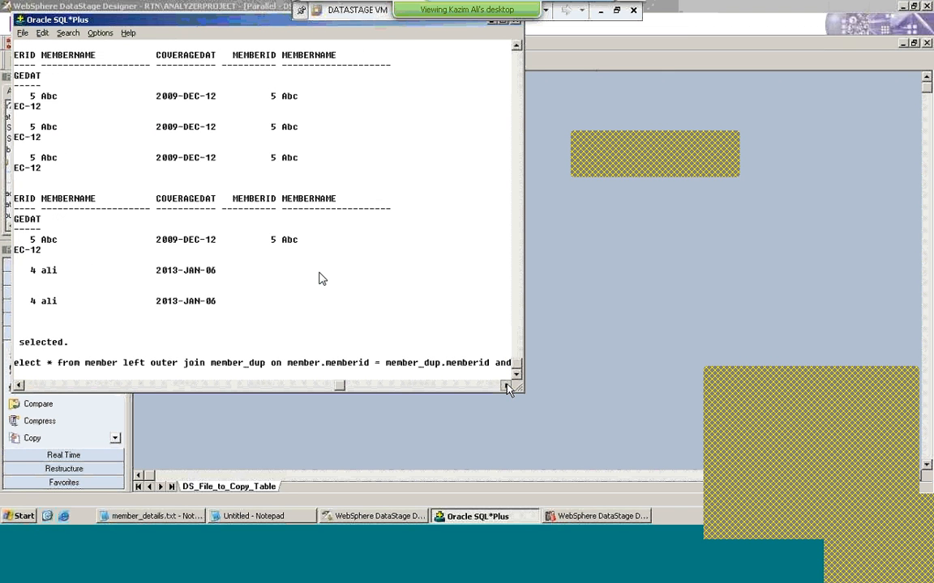
pyautogui.click(506, 386)
pyautogui.click(506, 386)
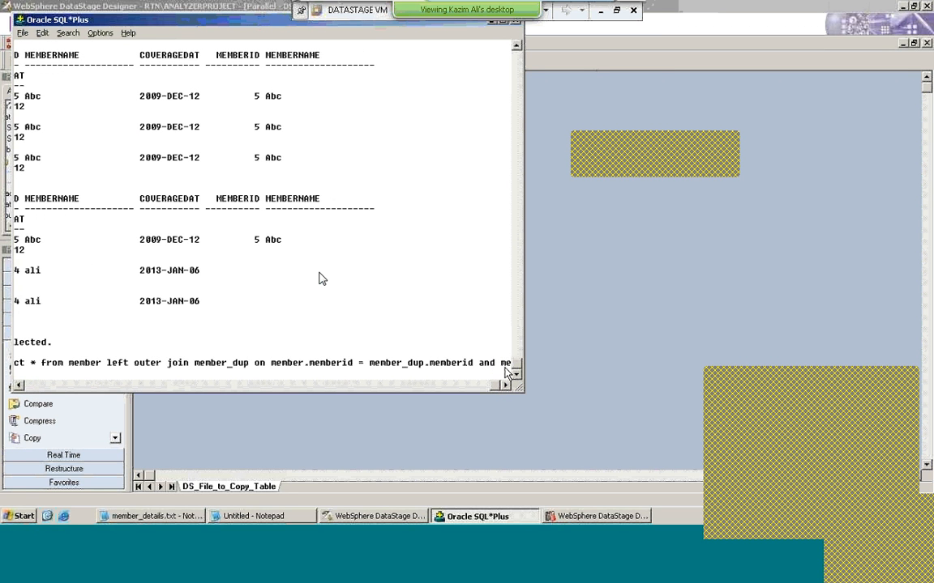
pyautogui.write('mber')
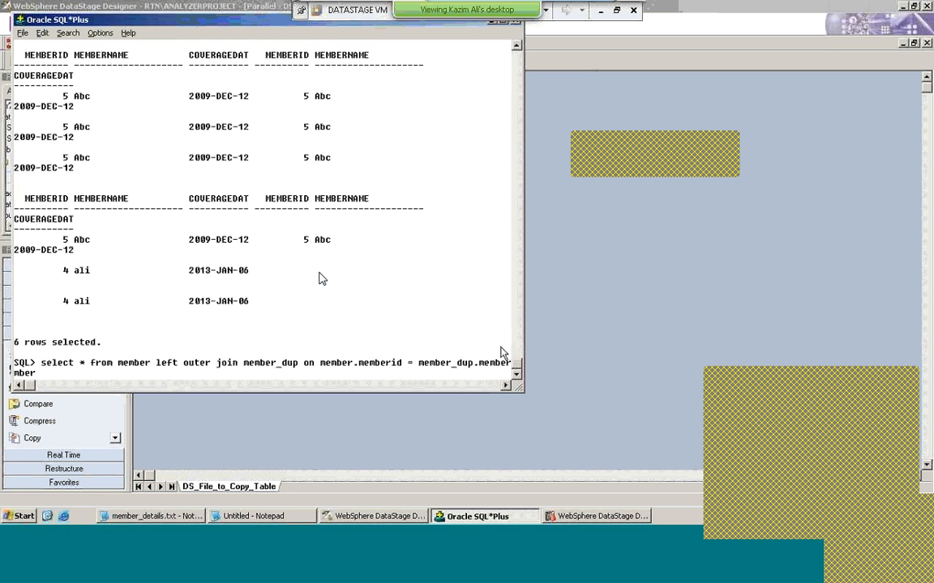
pyautogui.write('_dup')
pyautogui.write('.memberid is null')
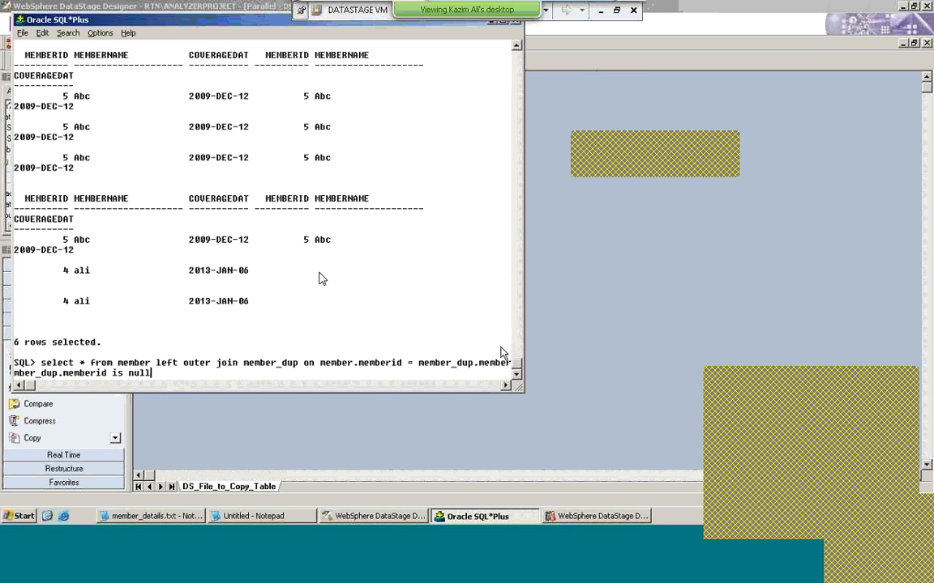
pyautogui.write(';')
pyautogui.press('Return')
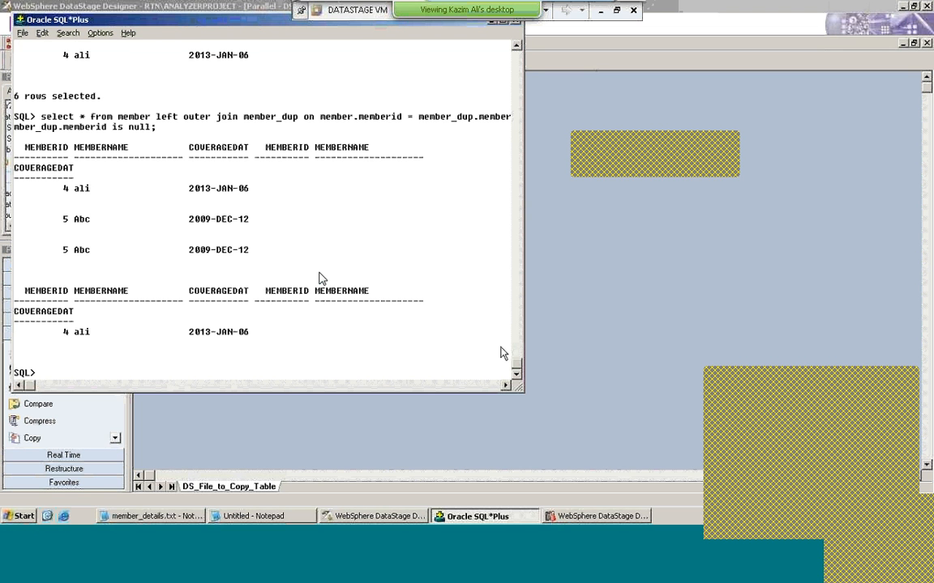
# Commit the SQL*Plus session
pyautogui.click(506, 386)
pyautogui.write('commit;')
pyautogui.press('Return')
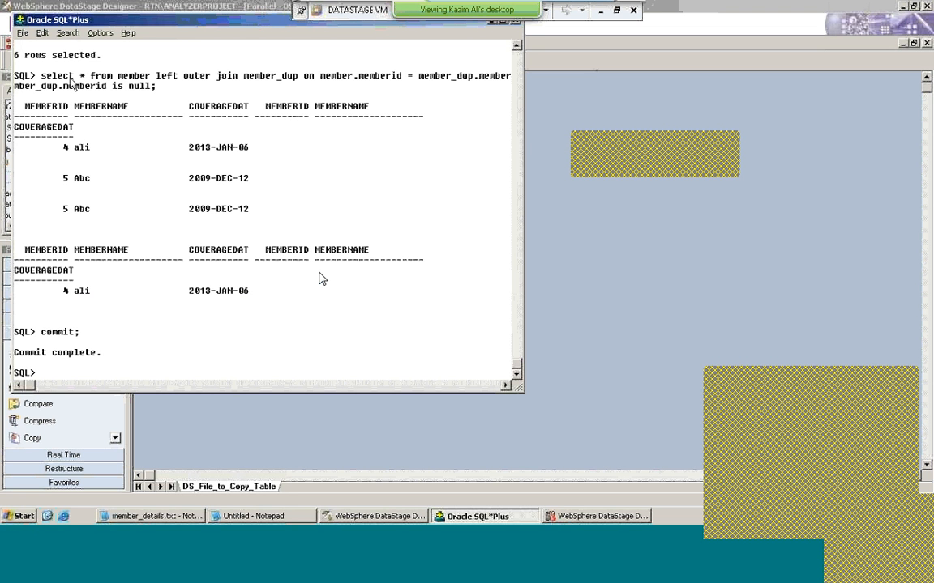
# Rerun the member_dup.memberid is null join query, then commit again
pyautogui.moveTo(42, 79); pyautogui.dragTo(150, 93)
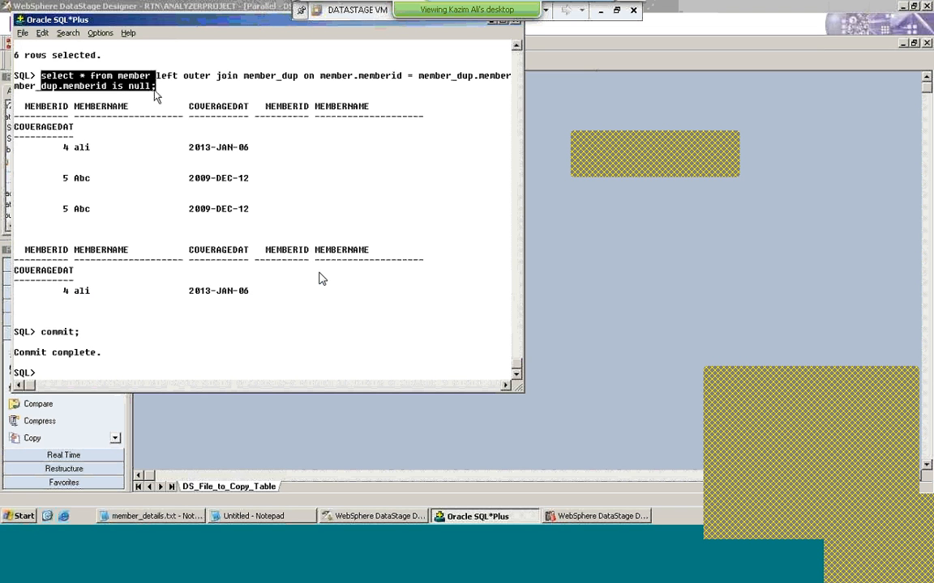
pyautogui.click(46, 78)
pyautogui.moveTo(37, 76); pyautogui.dragTo(527, 79)
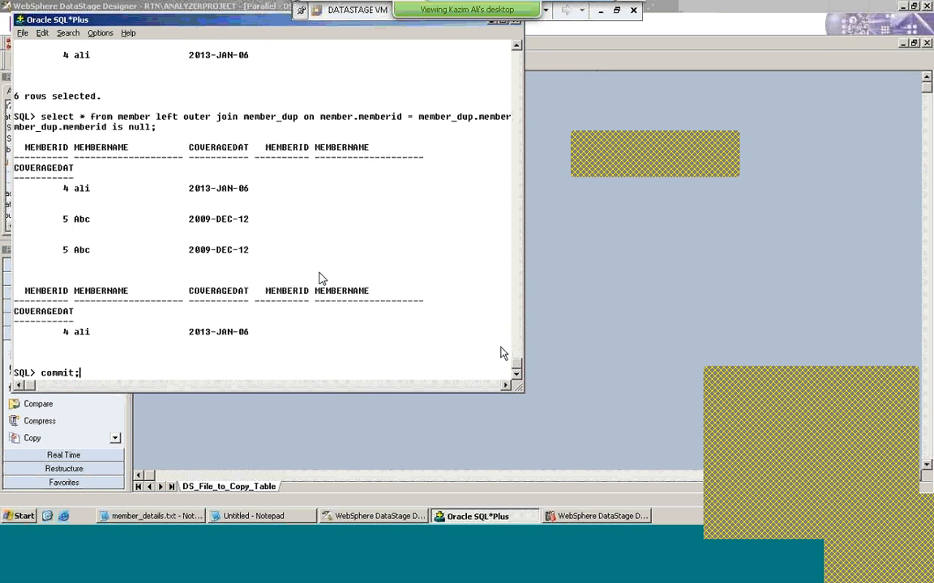
pyautogui.press('Return')
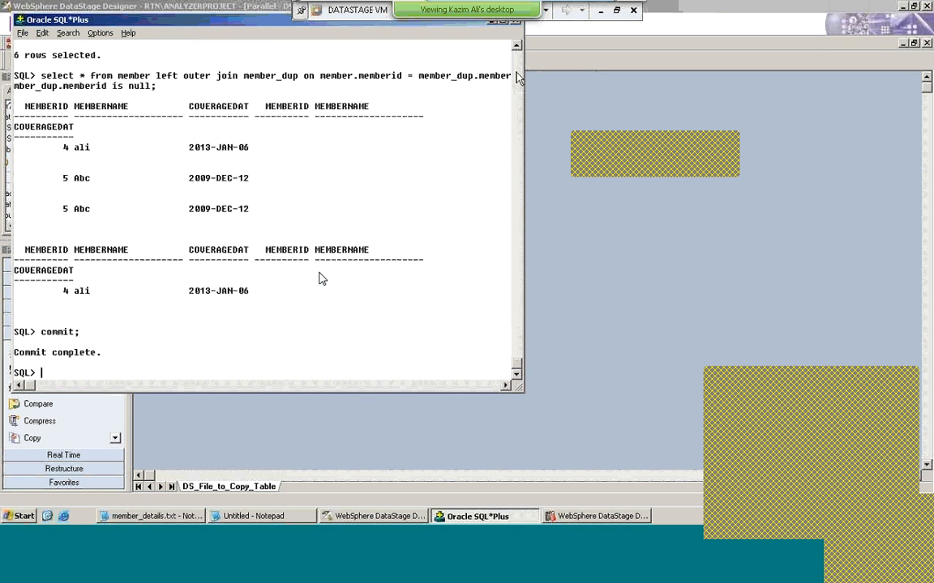
pyautogui.write('select * from member left outer join member_dup on member.memberid = member_dup.member')
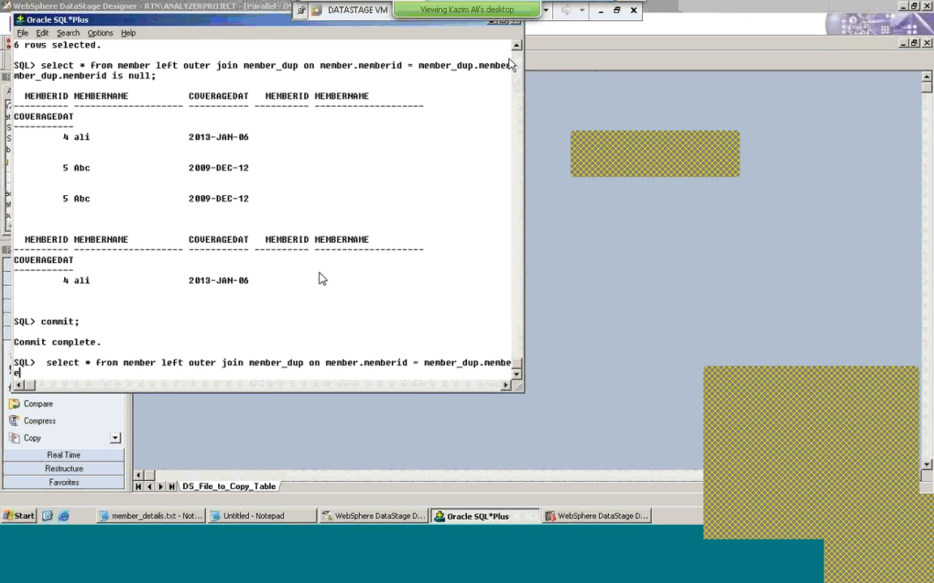
pyautogui.write('mber_dup.memberid is null;')
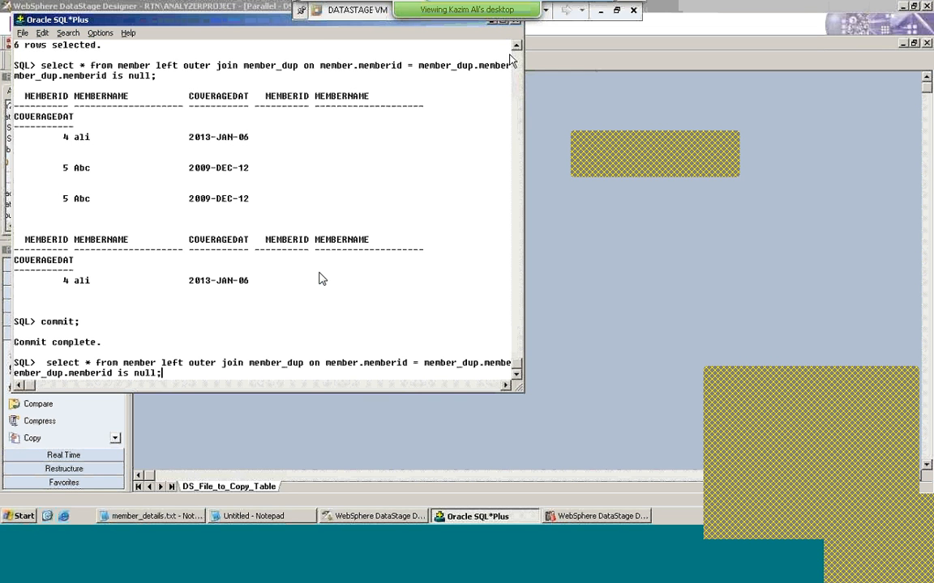
pyautogui.scroll(2, 503, 354)
pyautogui.press('Return')
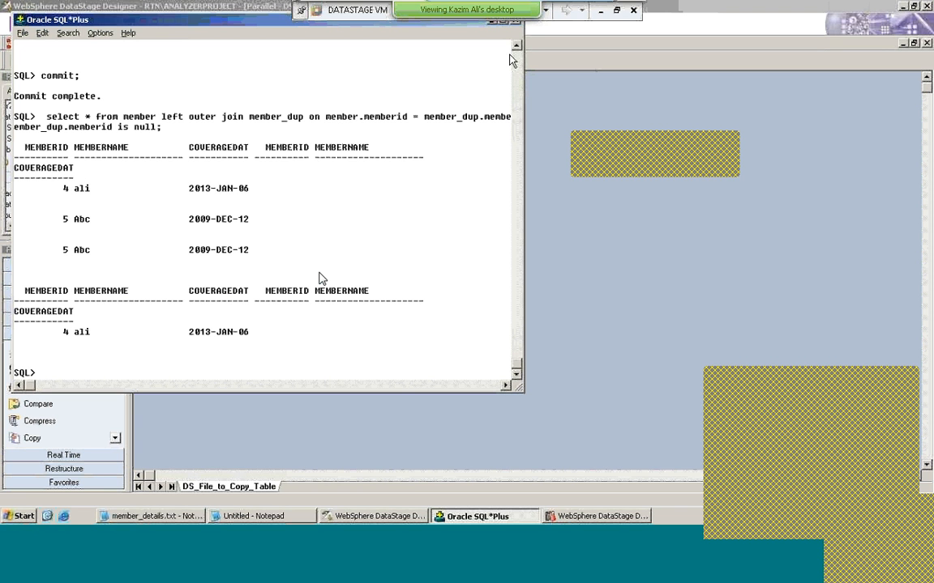
pyautogui.write('commit;')
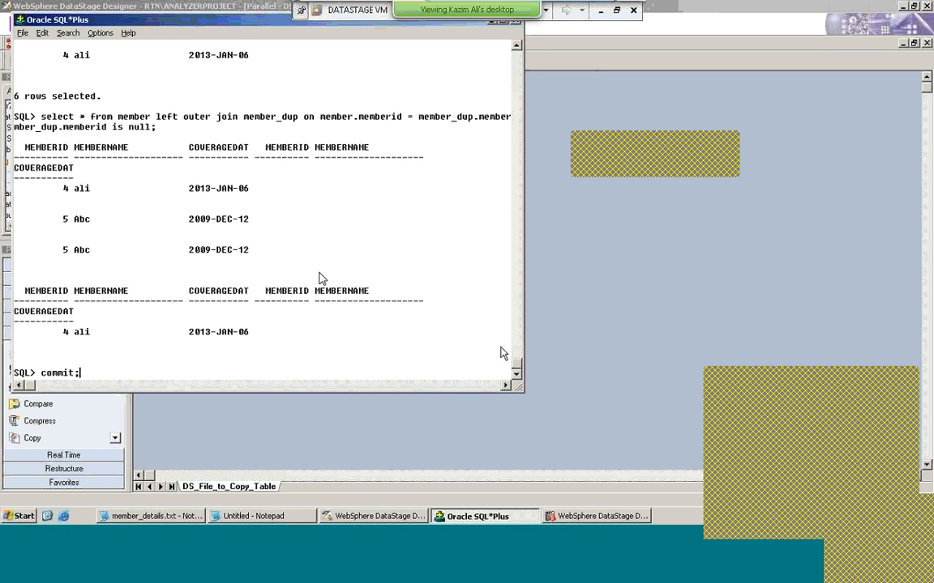
pyautogui.press('Return')
pyautogui.press('Return')
# List all member_dup rows, showing the two memberid 5 Abc rows, then go to DataStage Designer
pyautogui.write('s')
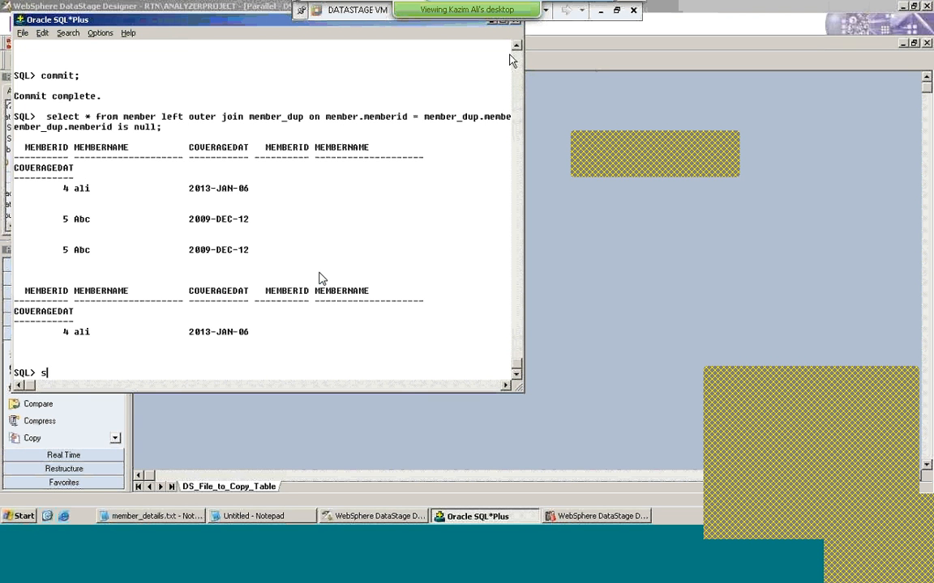
pyautogui.write('elect * from member')
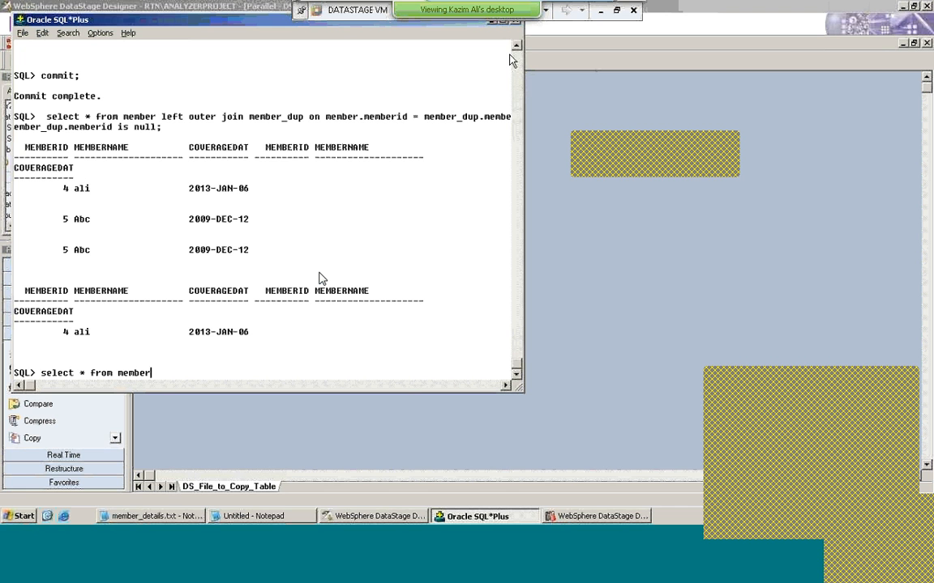
pyautogui.write('_dup;')
pyautogui.press('Return')
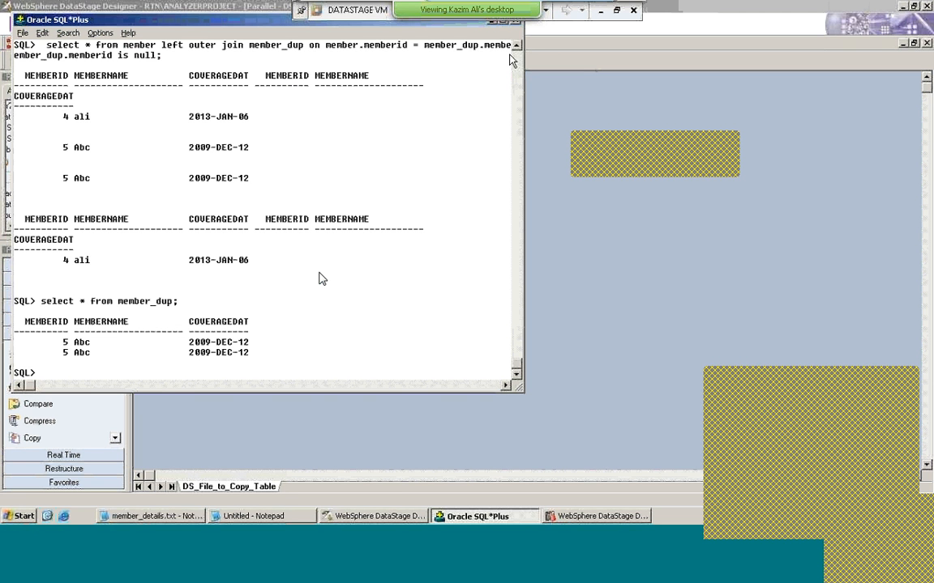
pyautogui.write('yes i will try')
pyautogui.press('BackSpace')
pyautogui.press('BackSpace')
pyautogui.press('BackSpace')
pyautogui.press('BackSpace')
pyautogui.press('BackSpace')
pyautogui.press('BackSpace')
pyautogui.press('BackSpace')
pyautogui.press('BackSpace')
pyautogui.press('BackSpace')
pyautogui.press('BackSpace')
pyautogui.press('BackSpace')
pyautogui.press('BackSpace')
pyautogui.press('BackSpace')
pyautogui.press('BackSpace')
pyautogui.hotkey('alt', 'Tab')
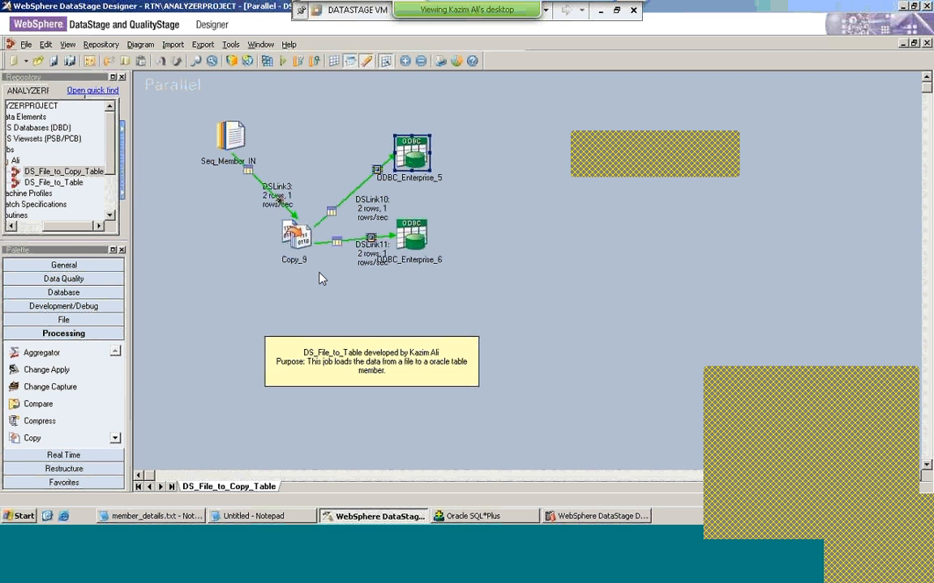
# Make a copy of the DS_File_to_Table job in the Repository
pyautogui.click(73, 183)
pyautogui.rightClick(73, 183)
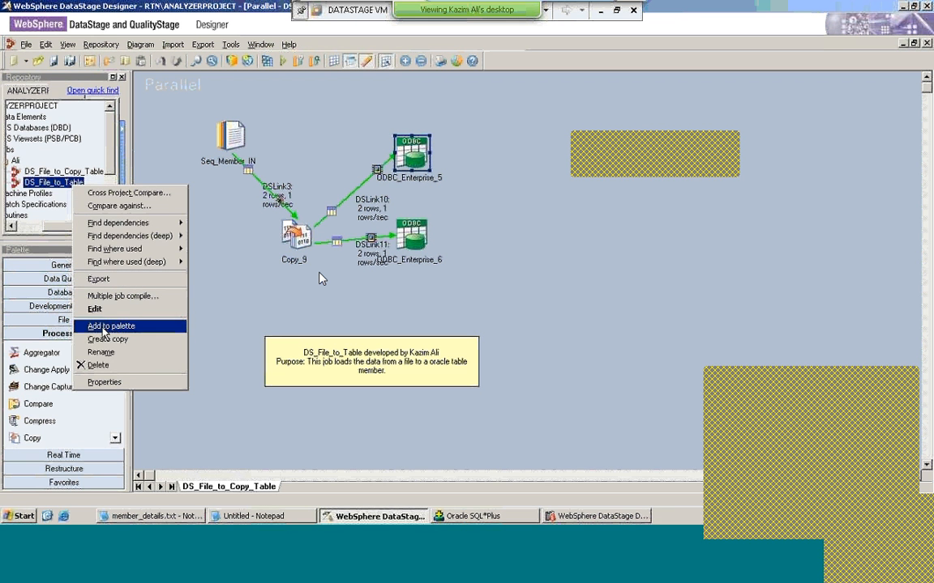
pyautogui.click(102, 340)
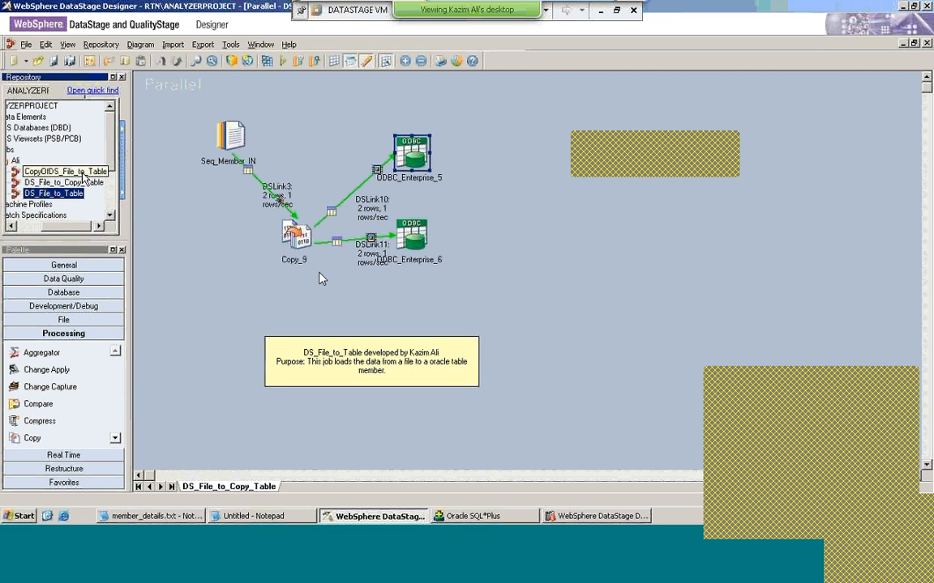
# Rename the copy from CopyOfDS_File_to_Table to DS_File_to_Modify_Table
pyautogui.rightClick(85, 172)
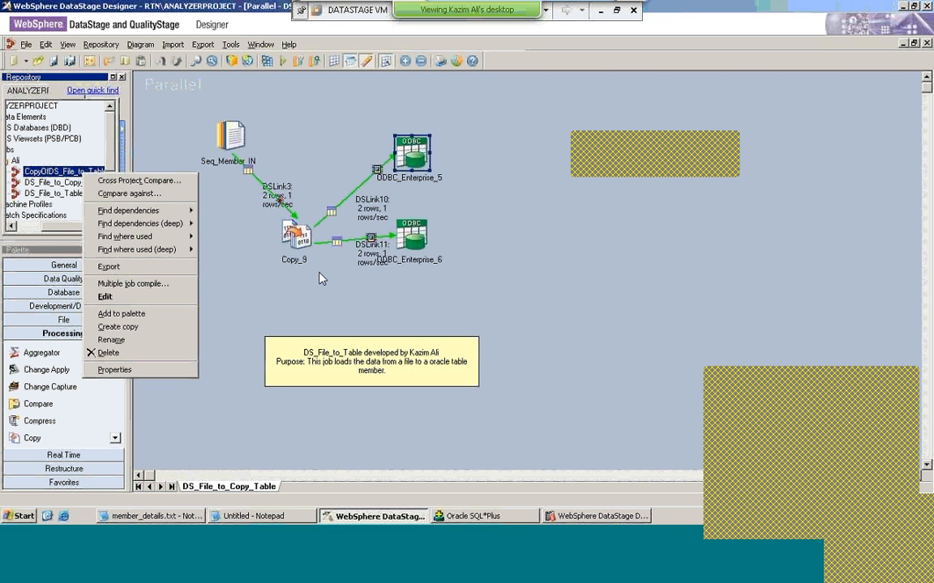
pyautogui.click(112, 340)
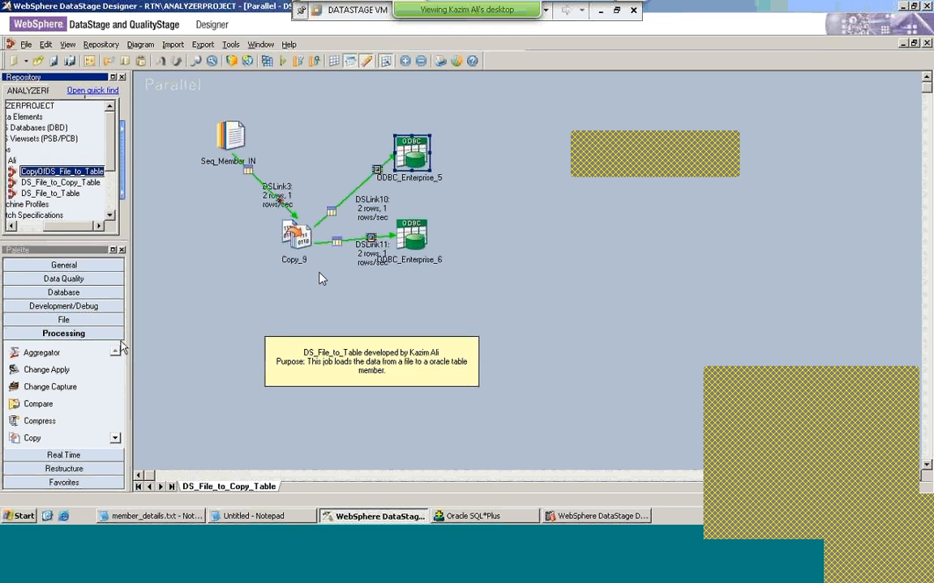
pyautogui.press('Left')
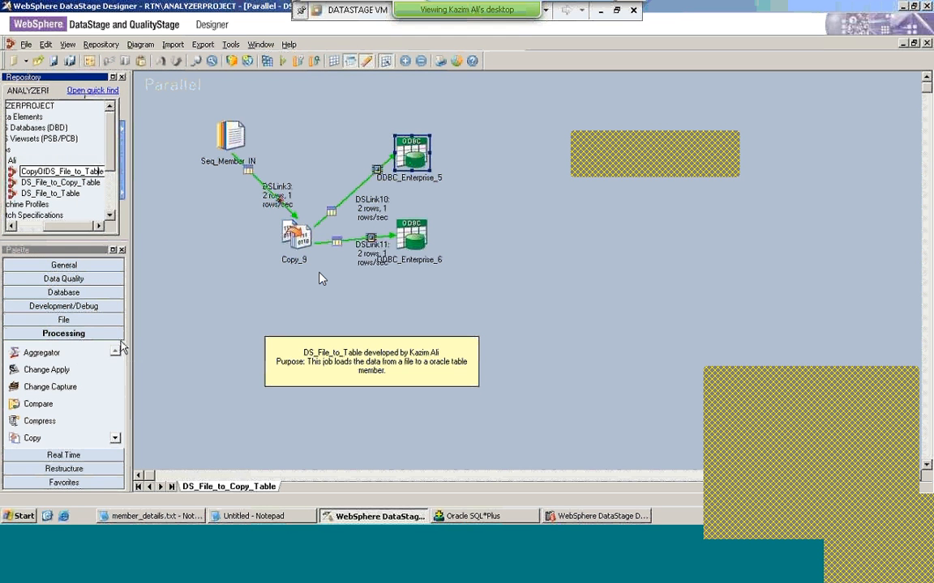
pyautogui.press('Left')
pyautogui.press('Left')
pyautogui.press('Left')
pyautogui.press('Left')
pyautogui.press('Left')
pyautogui.press('Left')
pyautogui.press('Left')
pyautogui.press('Left')
pyautogui.press('Left')
pyautogui.press('Left')
pyautogui.press('Left')
pyautogui.press('Left')
pyautogui.press('Left')
pyautogui.press('Left')
pyautogui.press('Left')
pyautogui.press('Left')
pyautogui.press('Left')
pyautogui.press('Left')
pyautogui.press('Left')
pyautogui.press('Right')
pyautogui.press('Right')
pyautogui.press('Right')
pyautogui.press('BackSpace')
pyautogui.press('BackSpace')
pyautogui.press('BackSpace')
pyautogui.press('BackSpace')
pyautogui.press('BackSpace')
pyautogui.press('BackSpace')
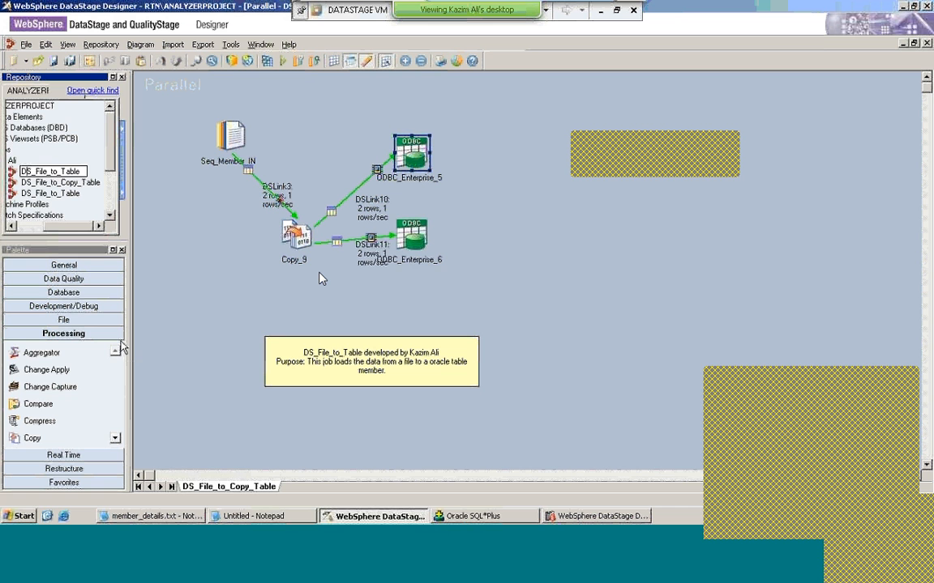
pyautogui.press('Right')
pyautogui.press('Right')
pyautogui.press('Right')
pyautogui.press('Right')
pyautogui.press('Right')
pyautogui.press('Right')
pyautogui.press('Right')
pyautogui.press('Left')
pyautogui.press('Left')
pyautogui.write('-')
pyautogui.press('BackSpace')
pyautogui.write('_')
pyautogui.press('BackSpace')
pyautogui.write('Modify')
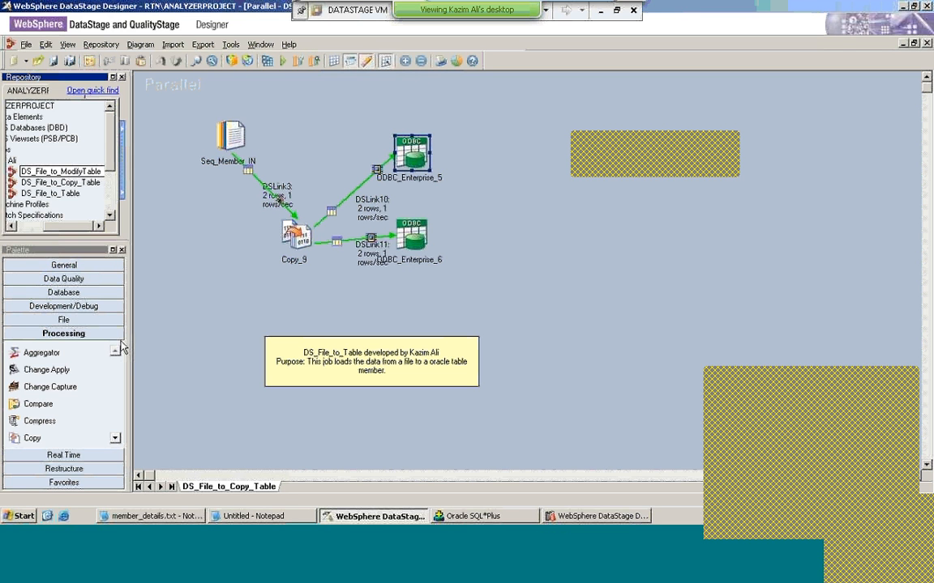
pyautogui.write('_')
pyautogui.press('Return')
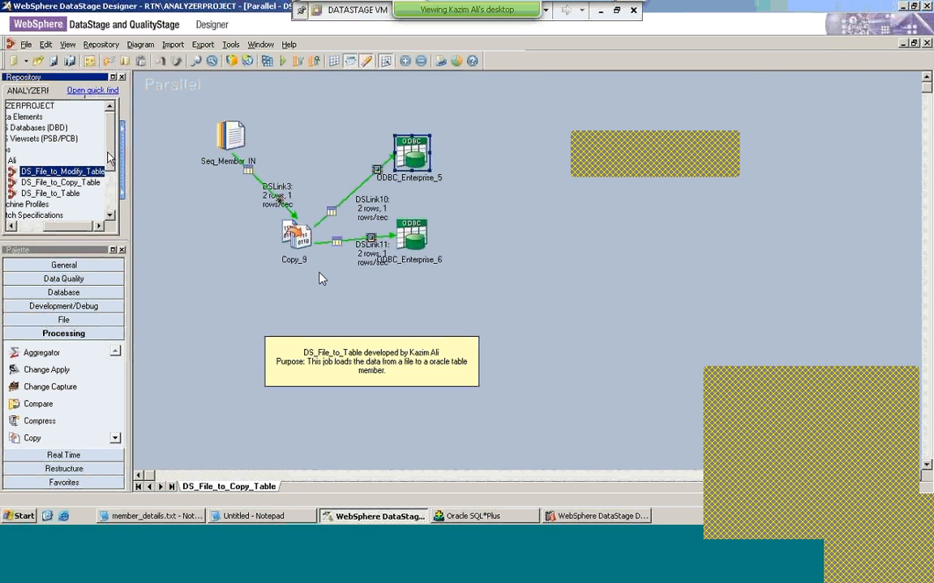
# Close DS_File_to_Copy_Table, open DS_File_to_Modify_Table, and scroll the Processing palette to Modify
pyautogui.click(927, 44)
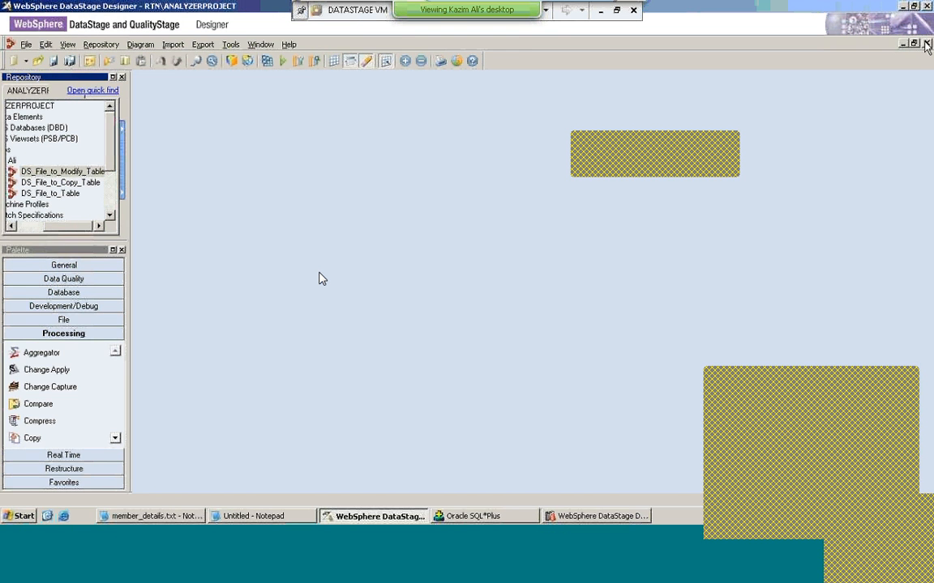
pyautogui.doubleClick(56, 172)
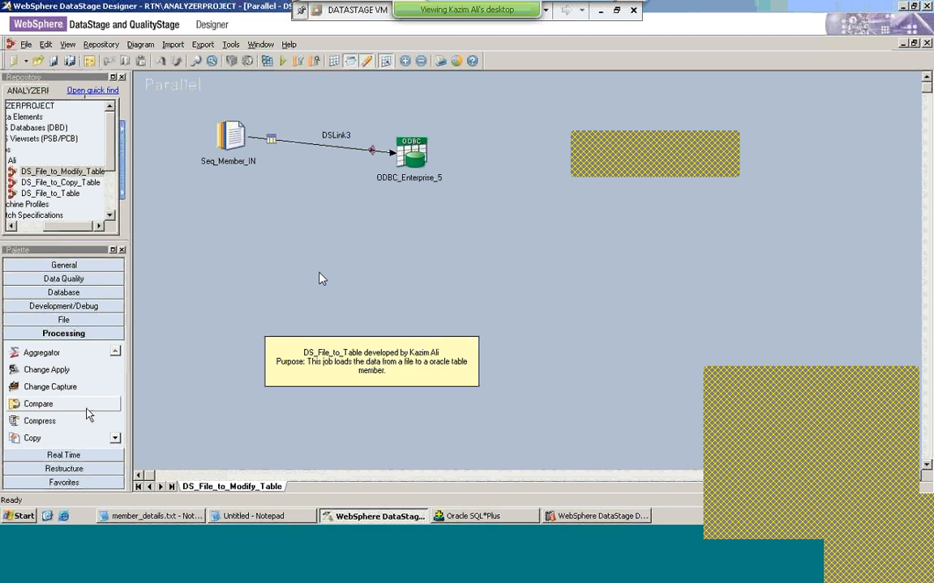
pyautogui.click(115, 438)
pyautogui.click(116, 439)
pyautogui.click(116, 439)
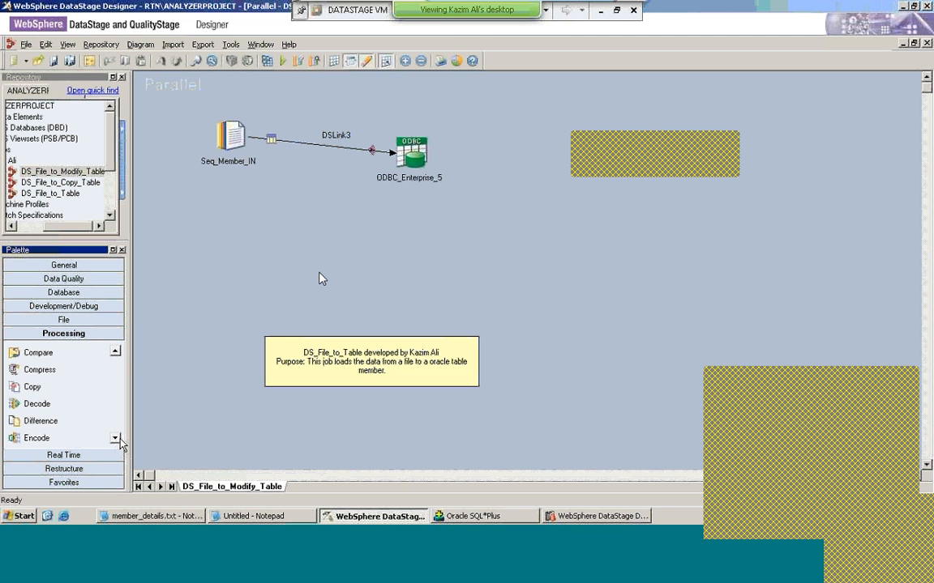
pyautogui.click(116, 439)
pyautogui.click(116, 439)
pyautogui.click(116, 438)
pyautogui.click(116, 439)
pyautogui.click(116, 439)
pyautogui.click(116, 439)
pyautogui.click(116, 438)
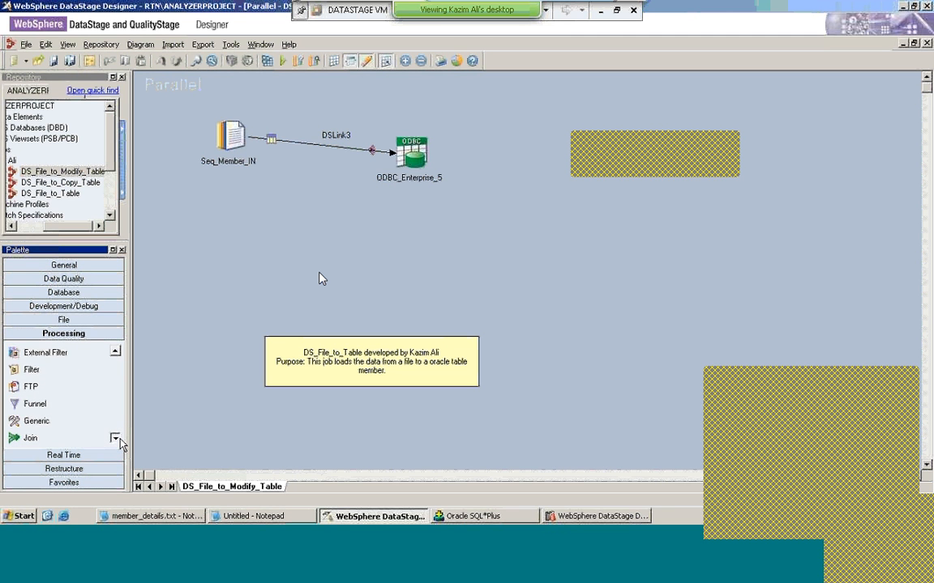
pyautogui.click(116, 438)
pyautogui.click(116, 438)
pyautogui.click(116, 439)
pyautogui.click(116, 438)
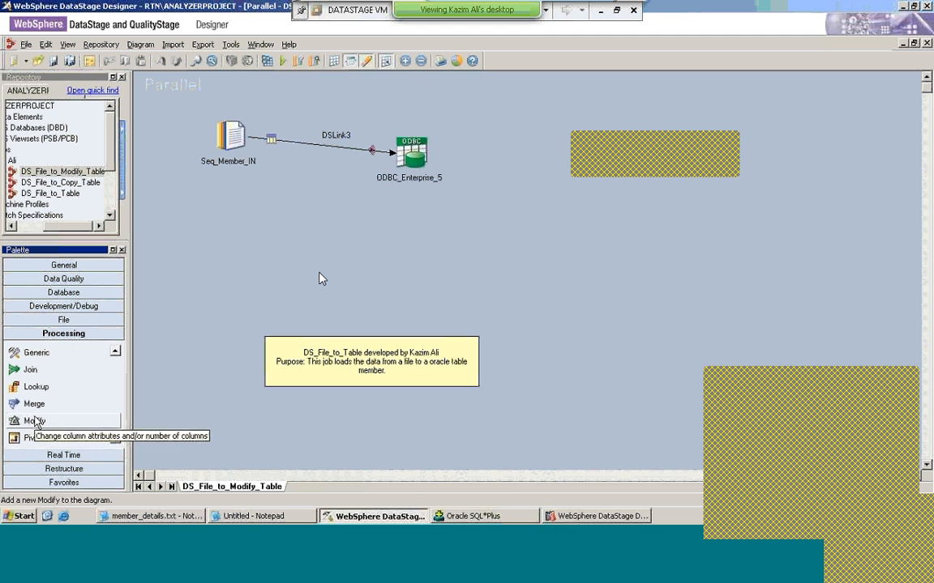
# Place a Modify stage below Seq_Member_IN and rearrange the stages on the canvas
pyautogui.moveTo(36, 420); pyautogui.dragTo(294, 235)
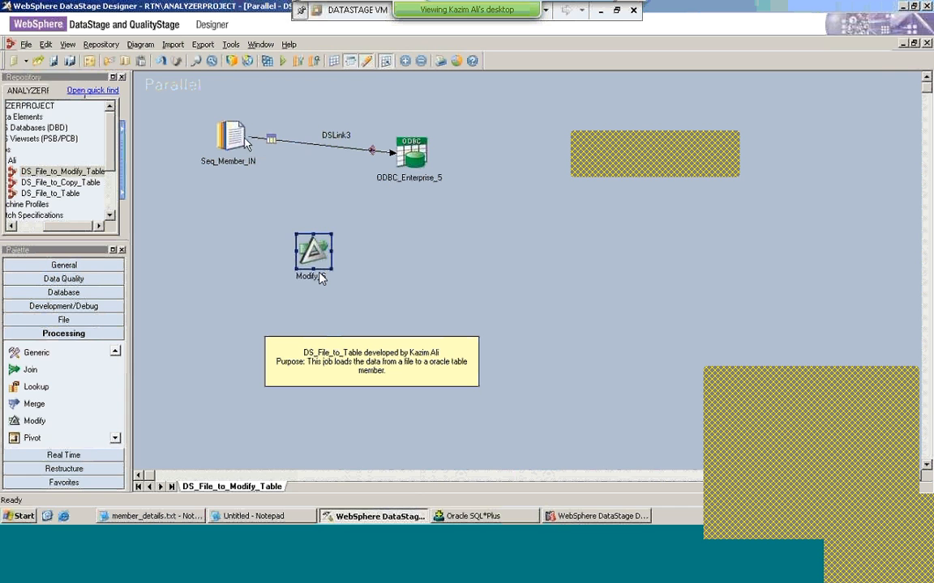
pyautogui.moveTo(244, 144)
pyautogui.mouseDown()
pyautogui.moveTo(280, 196)
pyautogui.moveTo(240, 156)
pyautogui.moveTo(228, 128)
pyautogui.moveTo(245, 136)
pyautogui.moveTo(261, 171)
pyautogui.moveTo(228, 138)
pyautogui.mouseUp()
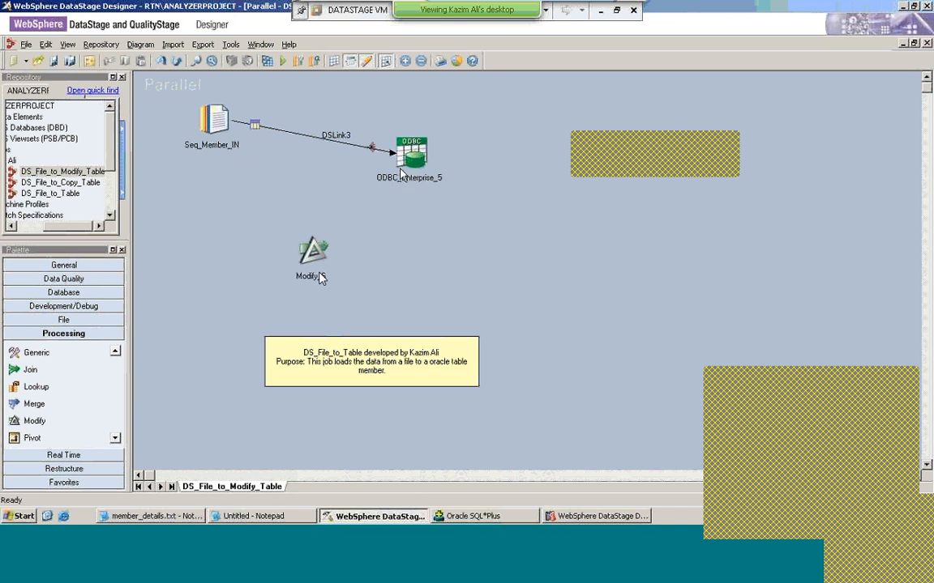
pyautogui.moveTo(400, 173); pyautogui.dragTo(358, 225)
# Reattach DSLink3 to the Modify stage and connect Modify to ODBC_Enterprise_5 via DSLink11
pyautogui.click(334, 135)
pyautogui.moveTo(395, 154)
pyautogui.mouseDown()
pyautogui.moveTo(367, 203)
pyautogui.moveTo(399, 154)
pyautogui.mouseUp()
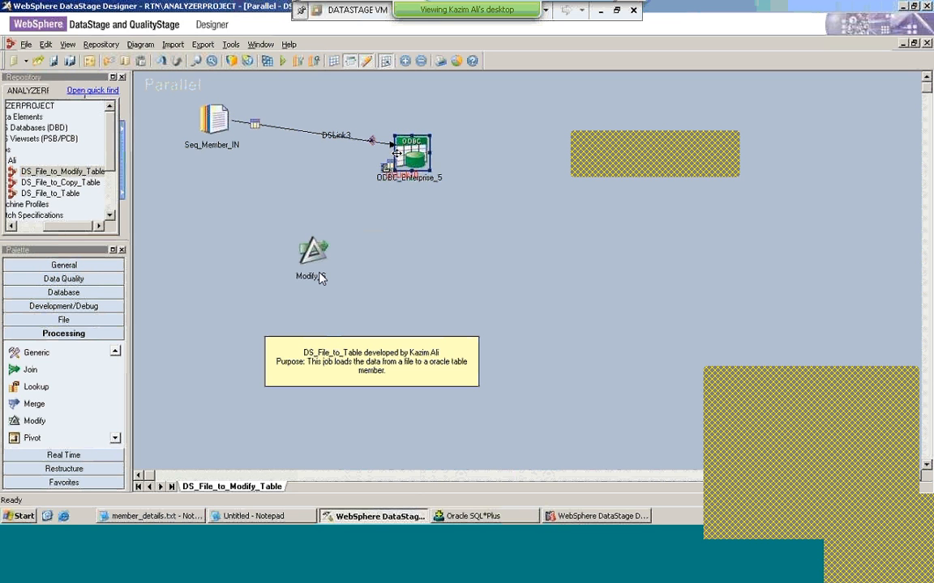
pyautogui.click(387, 151)
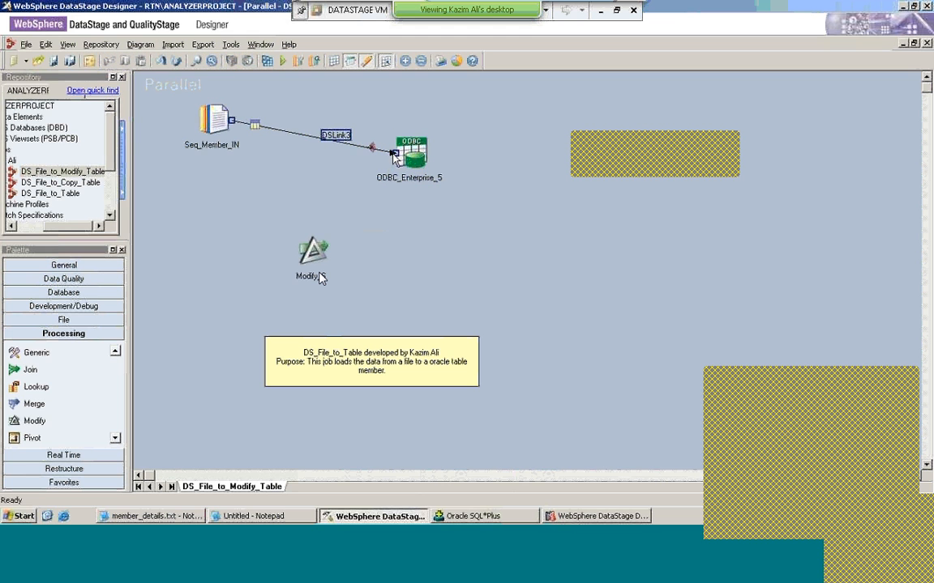
pyautogui.moveTo(393, 153); pyautogui.dragTo(313, 256)
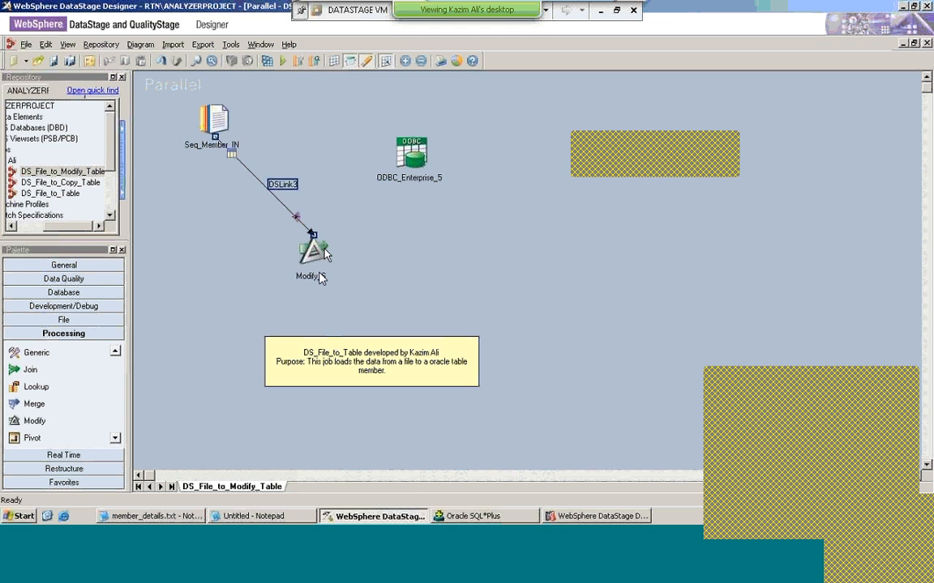
pyautogui.click(322, 278)
pyautogui.hotkey('ctrl', 'z')
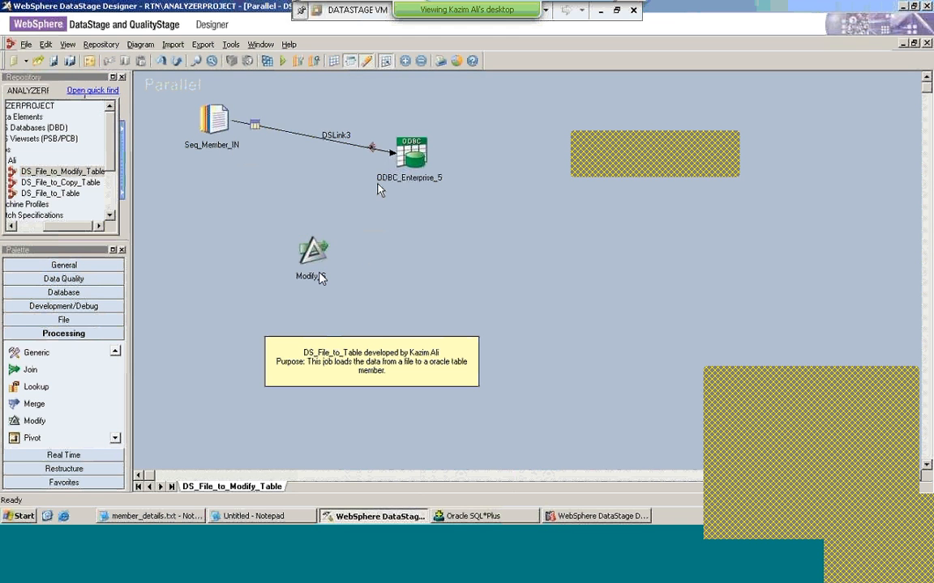
pyautogui.moveTo(322, 252); pyautogui.dragTo(398, 165)
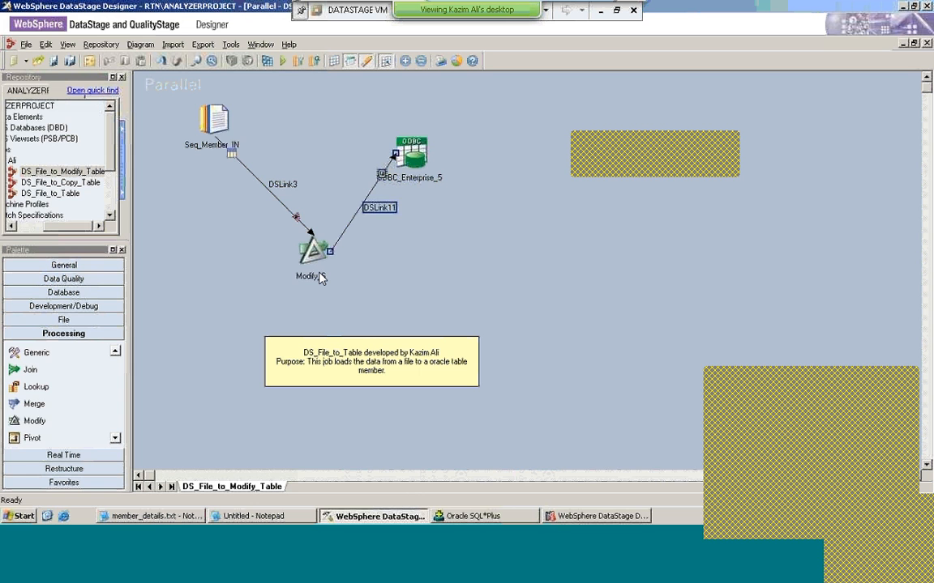
pyautogui.click(417, 253)
pyautogui.click(315, 255)
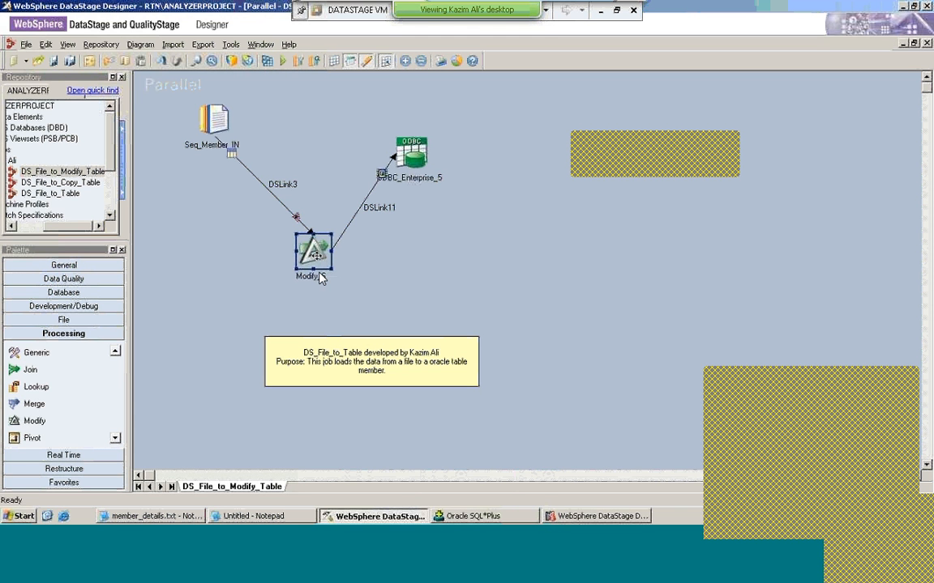
# Enter the first Modify_6 specification, Member_id = Memberid, checking names against member_details.txt
pyautogui.doubleClick(320, 274)
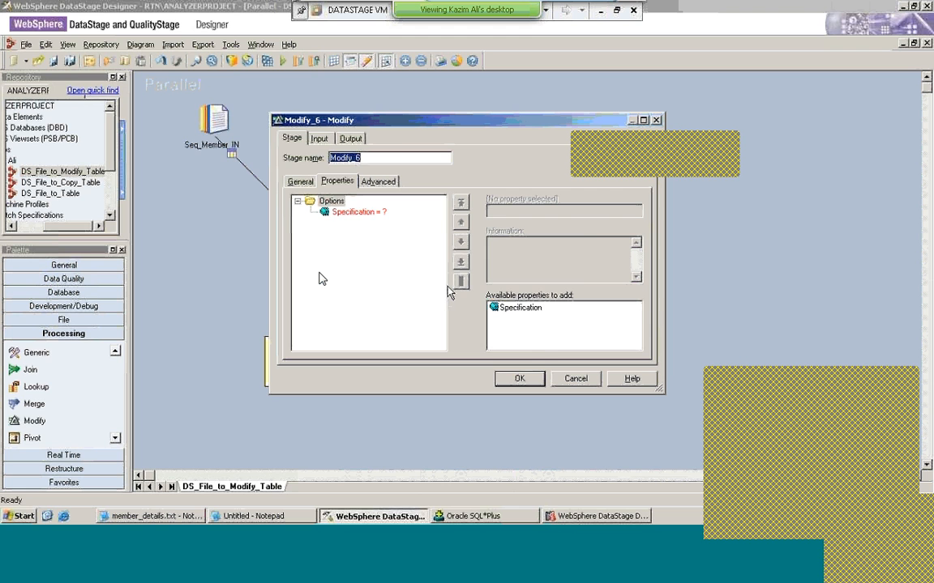
pyautogui.hotkey('alt', 'Tab')
pyautogui.hotkey('alt', 'Tab')
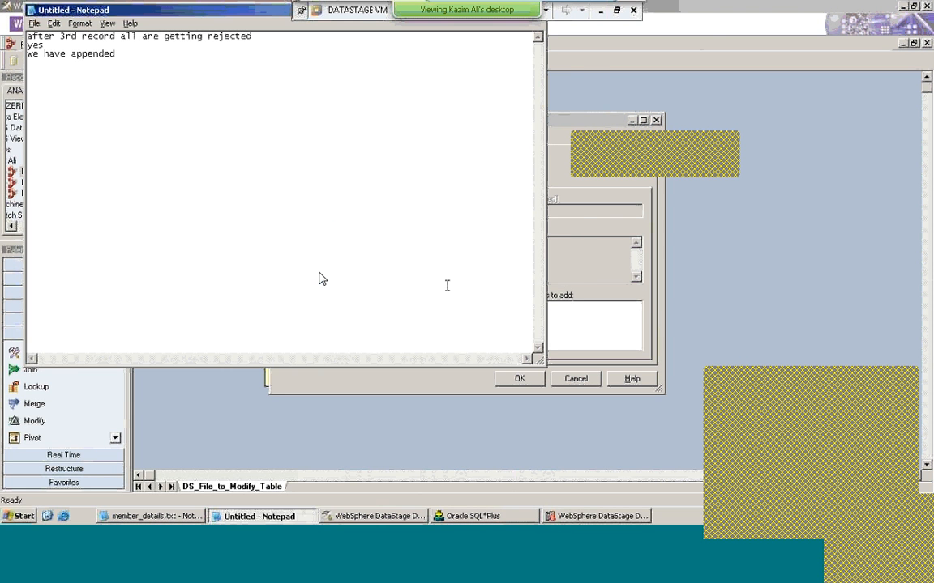
pyautogui.hotkey('alt', 'Tab')
pyautogui.hotkey('alt', 'Tab')
pyautogui.hotkey('alt', 'Tab')
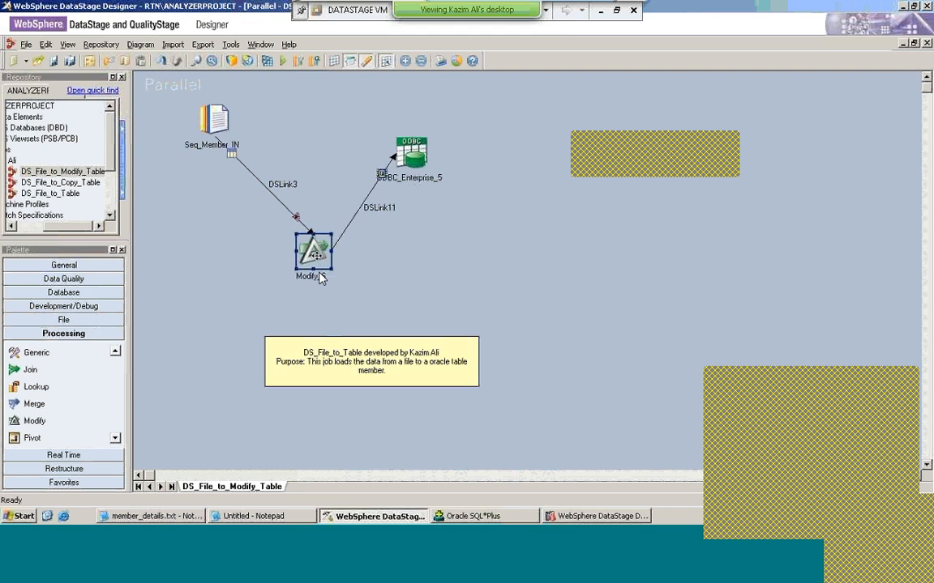
pyautogui.doubleClick(314, 253)
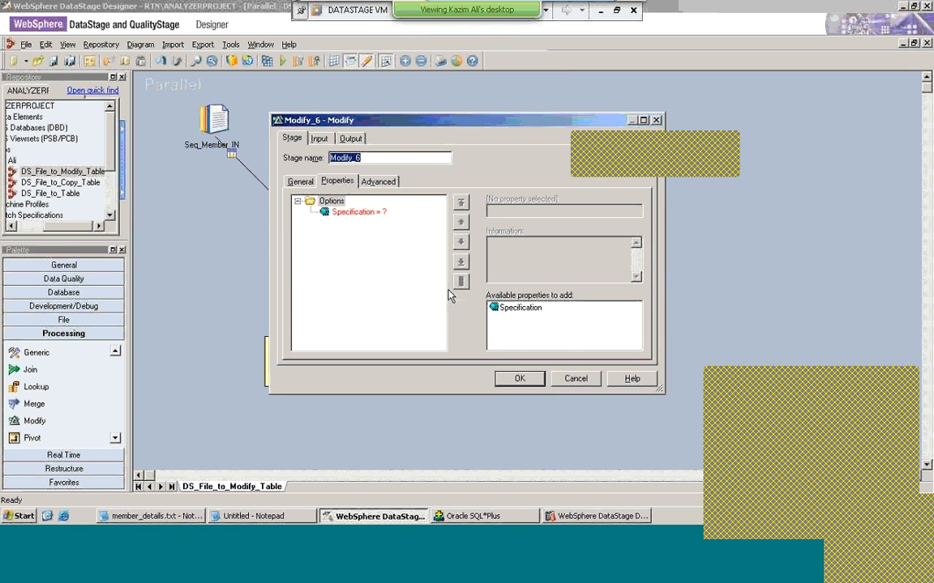
pyautogui.click(363, 214)
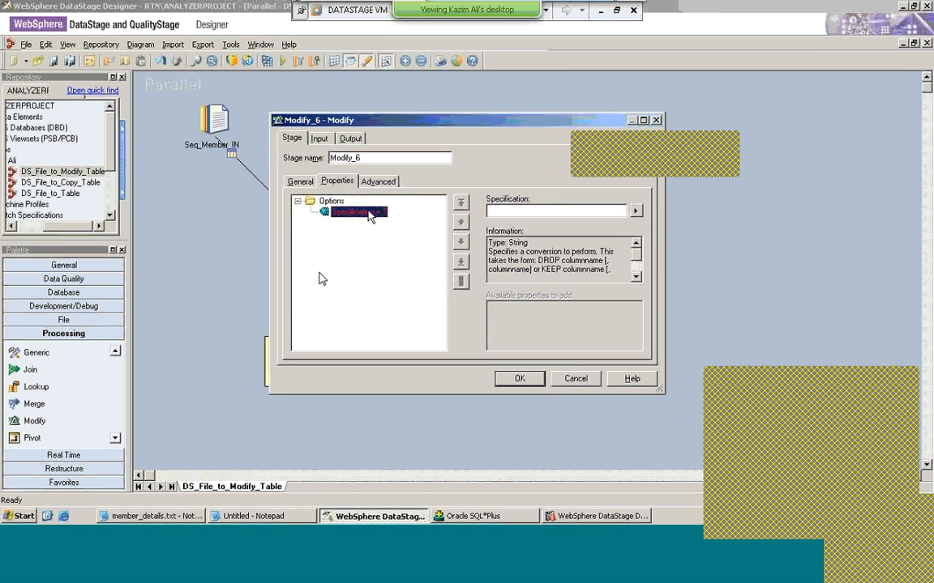
pyautogui.click(534, 210)
pyautogui.write('Member_ID')
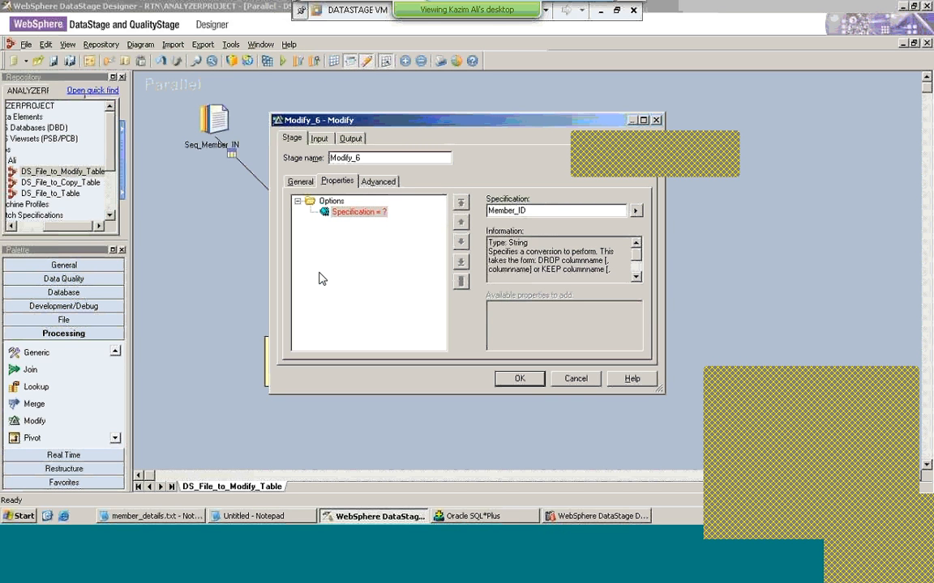
pyautogui.write(' =')
pyautogui.press('BackSpace')
pyautogui.press('BackSpace')
pyautogui.press('BackSpace')
pyautogui.press('BackSpace')
pyautogui.write('id')
pyautogui.hotkey('alt', 'Tab')
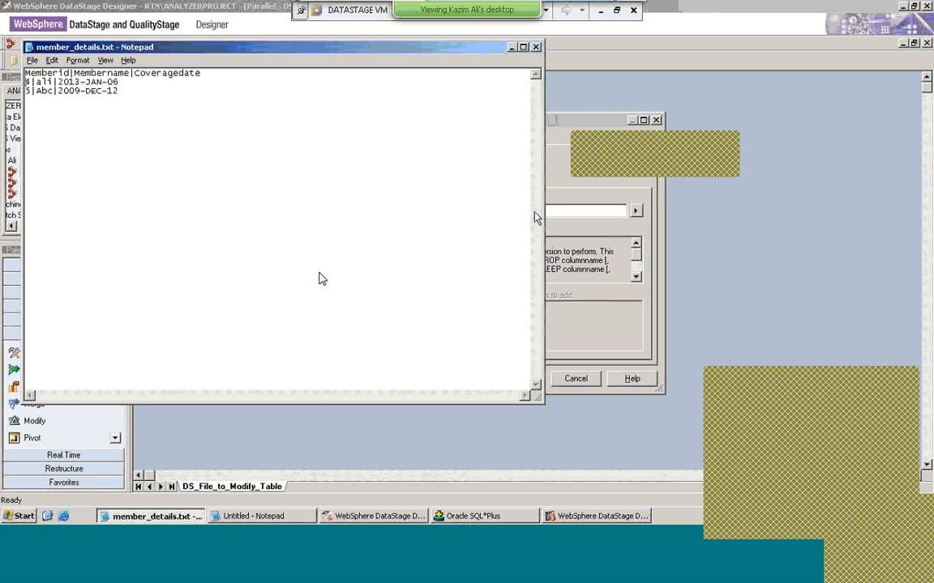
pyautogui.hotkey('alt', 'Tab')
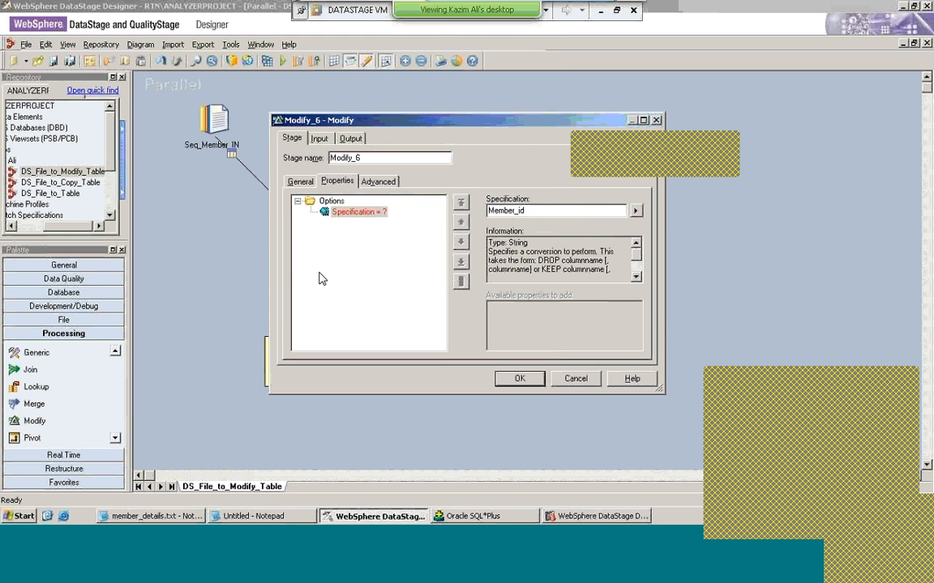
pyautogui.write('= m')
pyautogui.press('BackSpace')
pyautogui.hotkey('alt', 'Tab')
pyautogui.hotkey('alt', 'Tab')
pyautogui.write('Memberid')
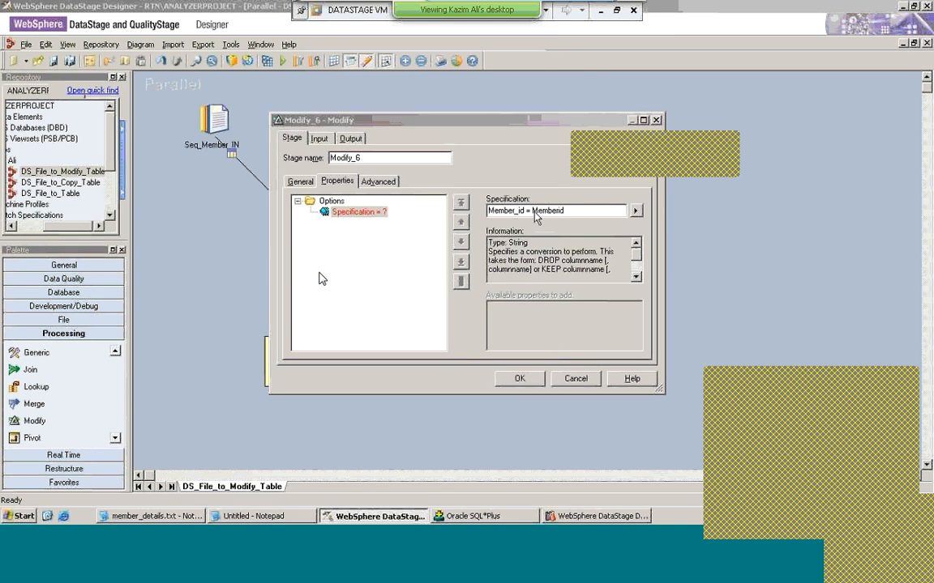
pyautogui.hotkey('alt', 'Tab')
pyautogui.hotkey('alt', 'Tab')
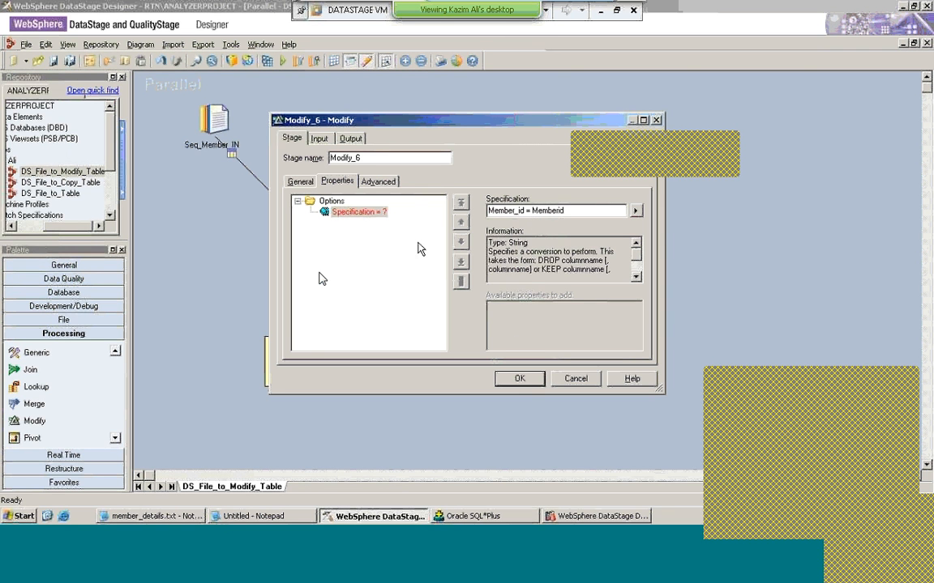
# Add a second Specification, DROP Membername, and commit it
pyautogui.click(326, 204)
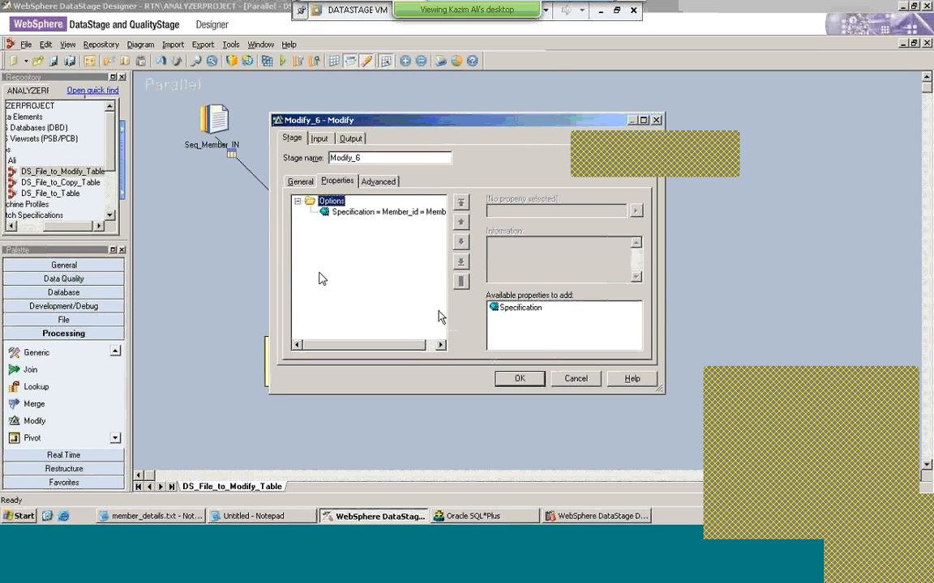
pyautogui.click(495, 307)
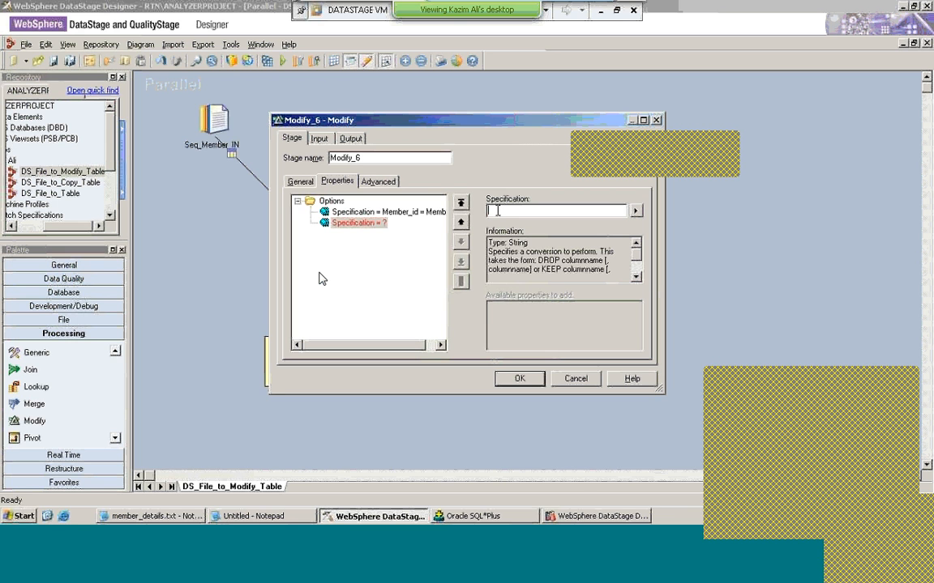
pyautogui.write('Drop')
pyautogui.press('BackSpace')
pyautogui.press('BackSpace')
pyautogui.press('BackSpace')
pyautogui.press('BackSpace')
pyautogui.write('DROP')
pyautogui.hotkey('alt', 'Tab')
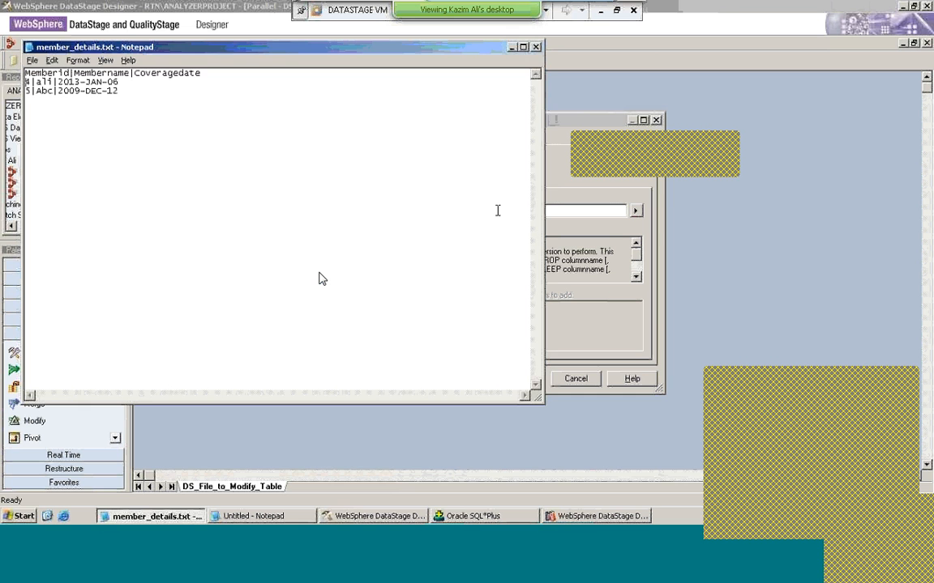
pyautogui.hotkey('alt', 'Tab')
pyautogui.write('Me')
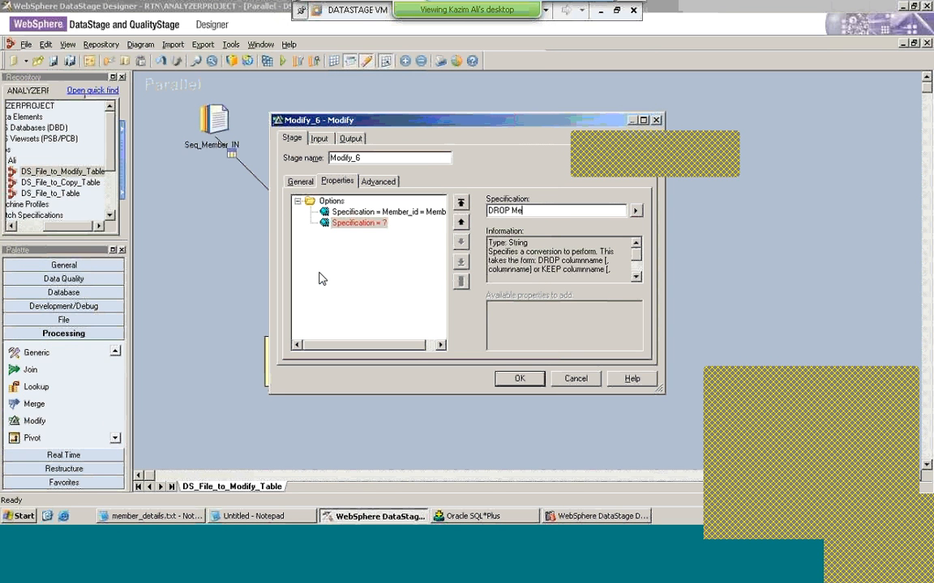
pyautogui.write('mbername')
pyautogui.hotkey('alt', 'Tab')
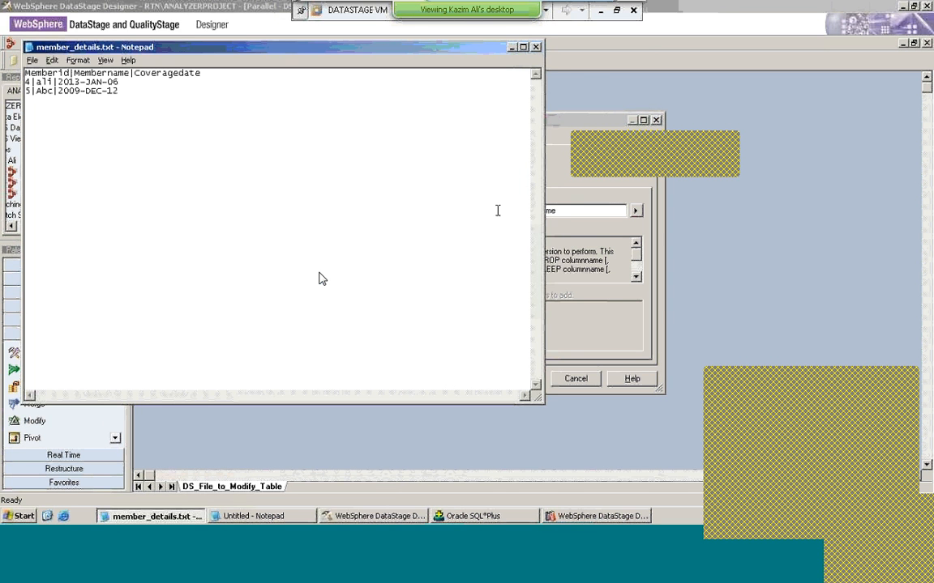
pyautogui.hotkey('alt', 'Tab')
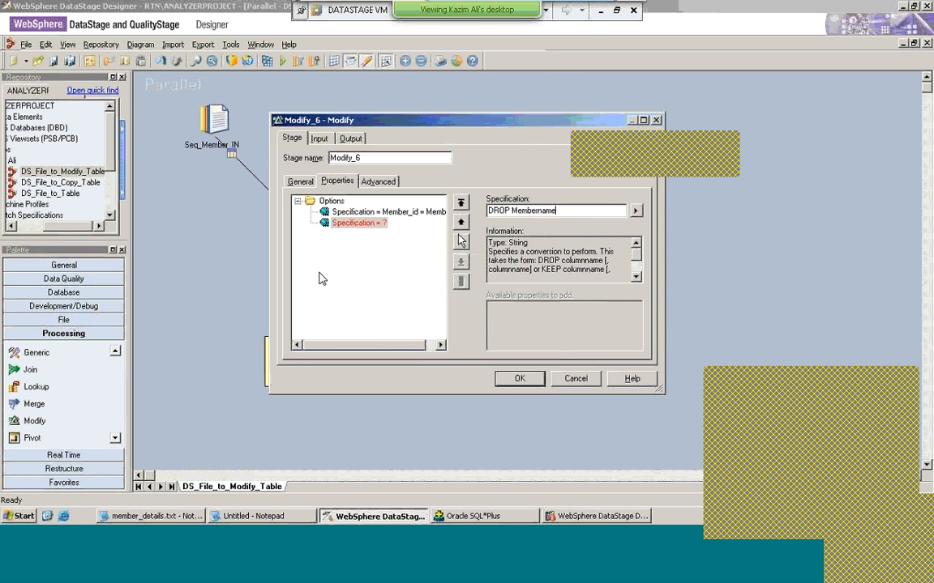
pyautogui.click(389, 202)
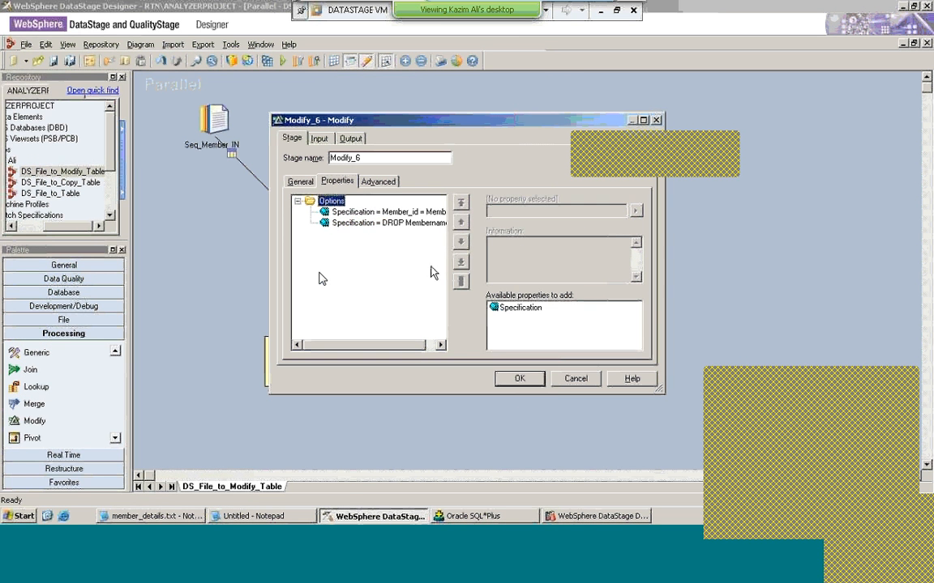
# Add output column Member_id with SQL type Integer
pyautogui.click(351, 139)
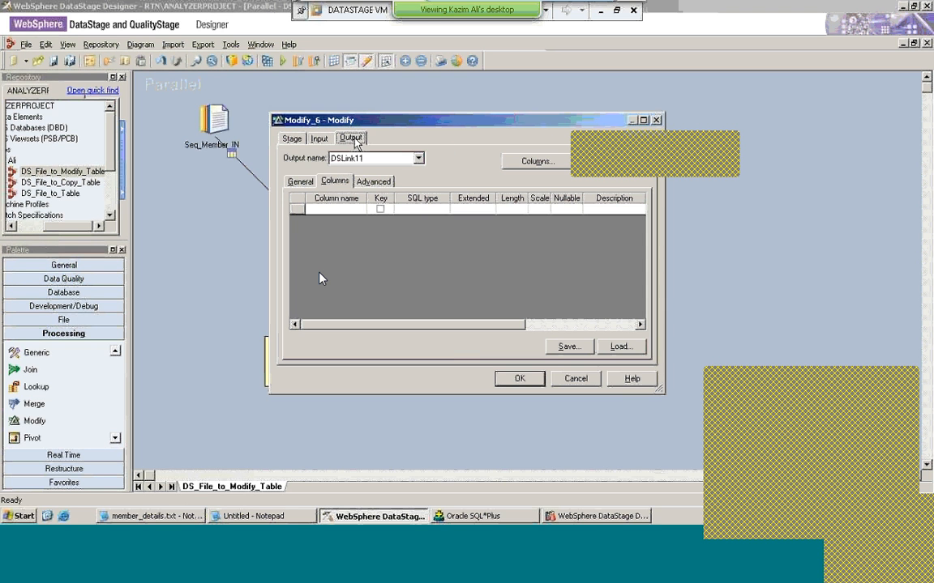
pyautogui.click(338, 216)
pyautogui.hotkey('alt', 'Tab')
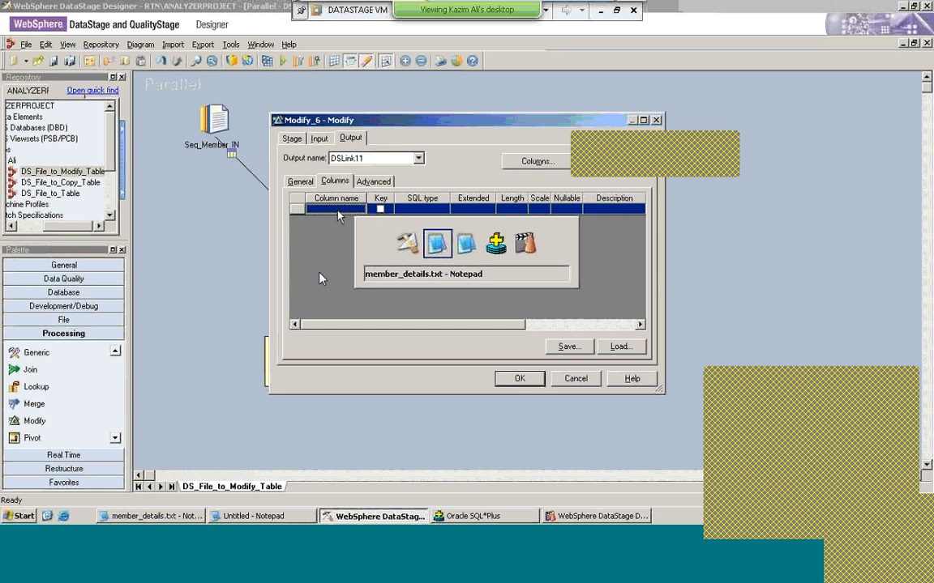
pyautogui.hotkey('alt', 'Tab')
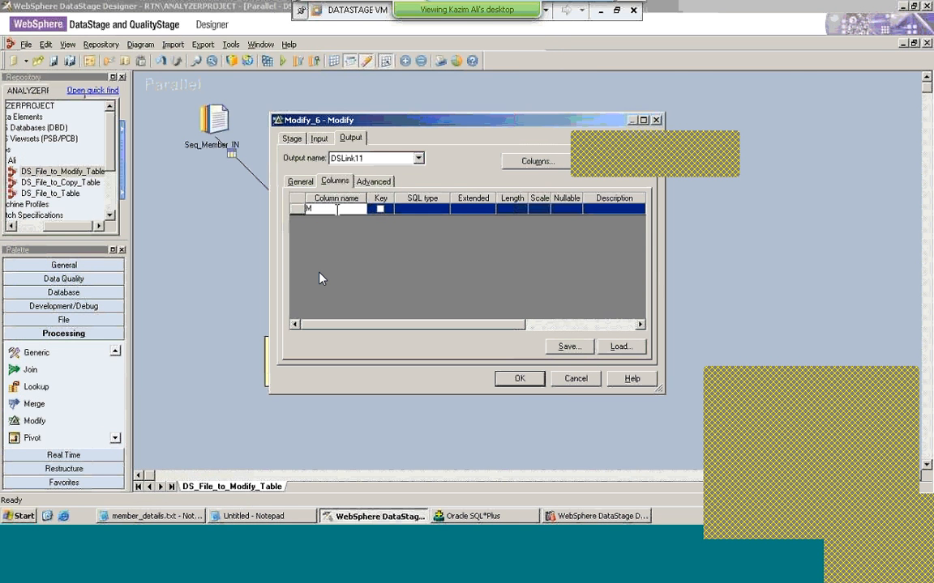
pyautogui.write('Member_id')
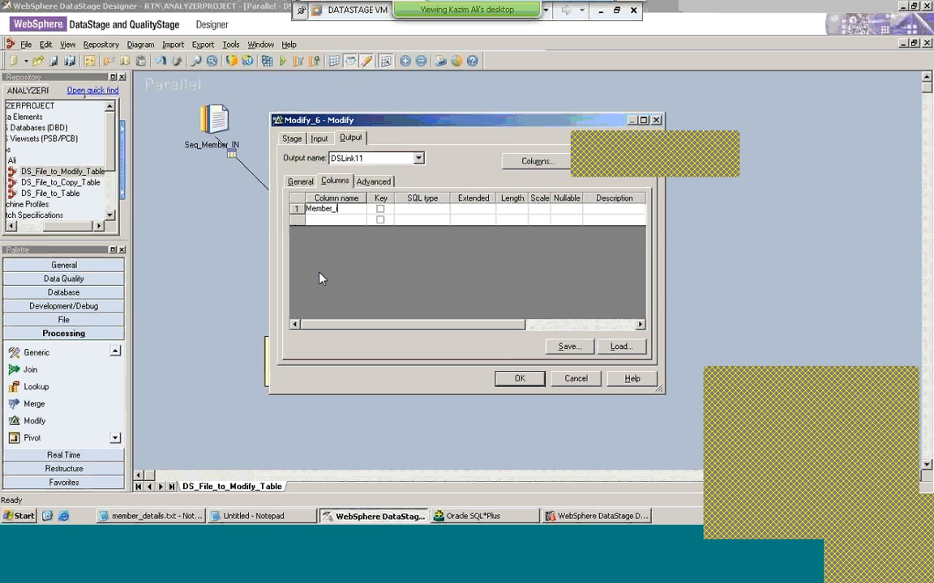
pyautogui.click(415, 211)
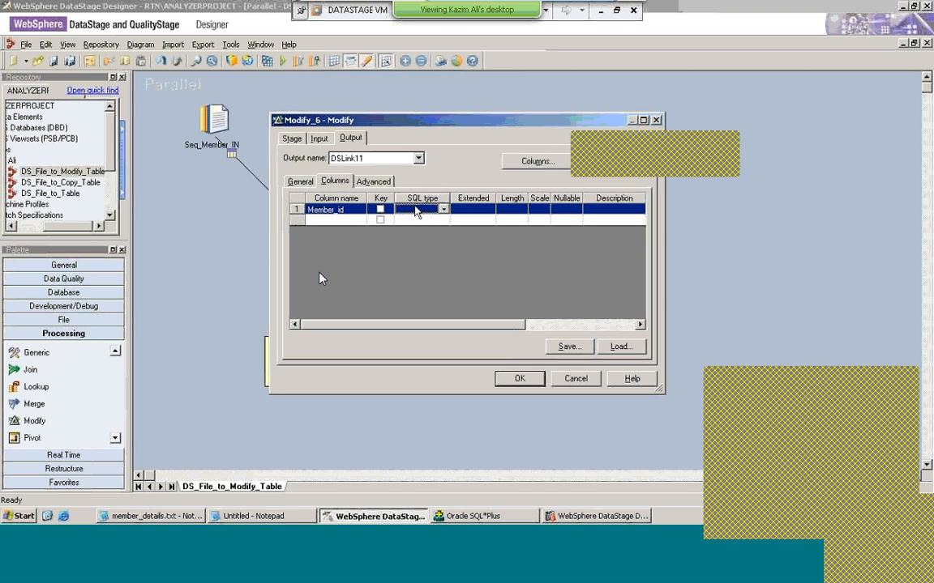
pyautogui.click(443, 210)
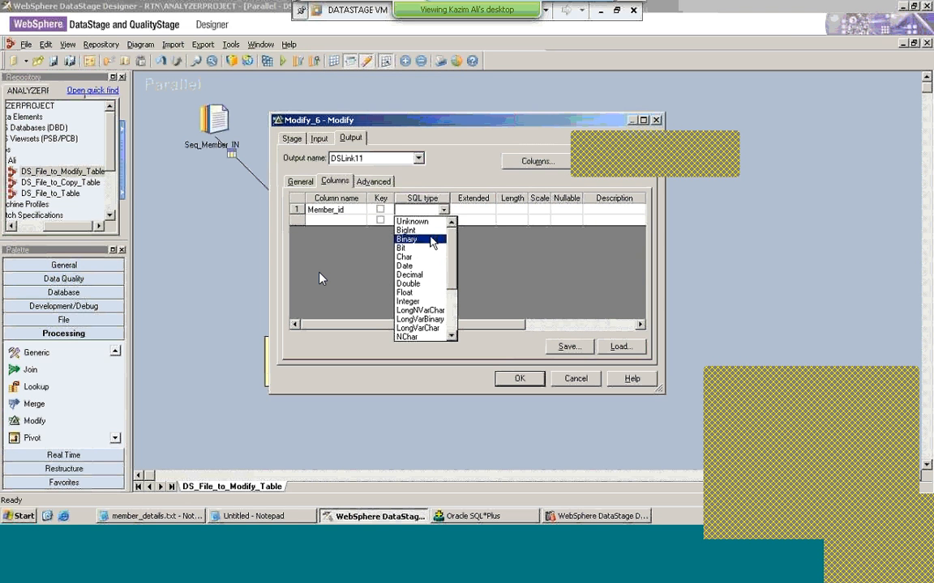
pyautogui.click(419, 301)
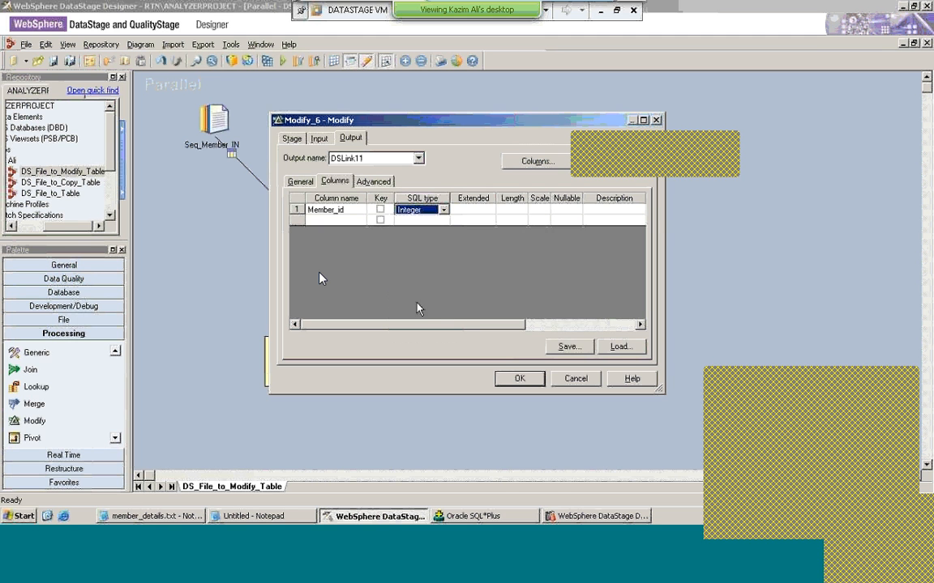
# Add output column Coveragedate, copied from the source file, as VarChar with length 11
pyautogui.click(348, 223)
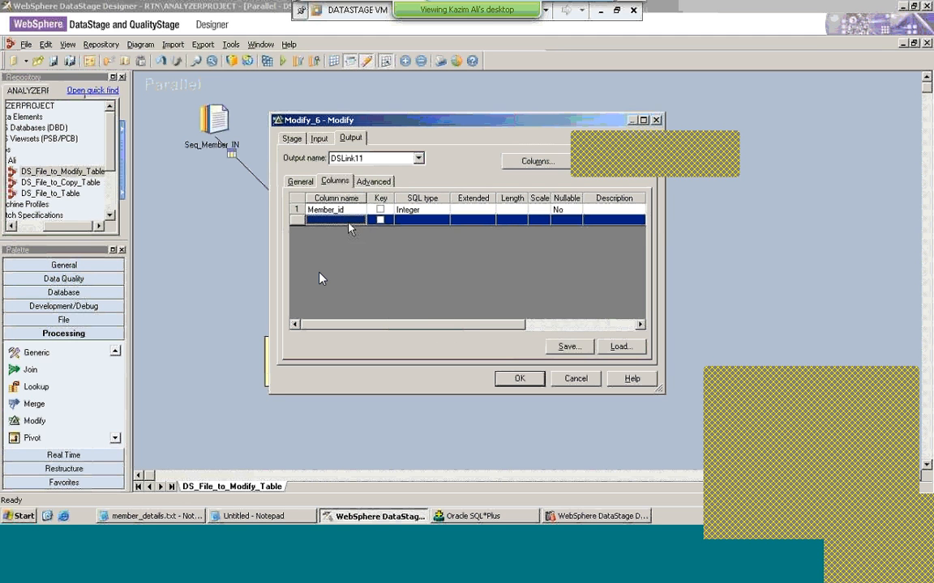
pyautogui.click(153, 516)
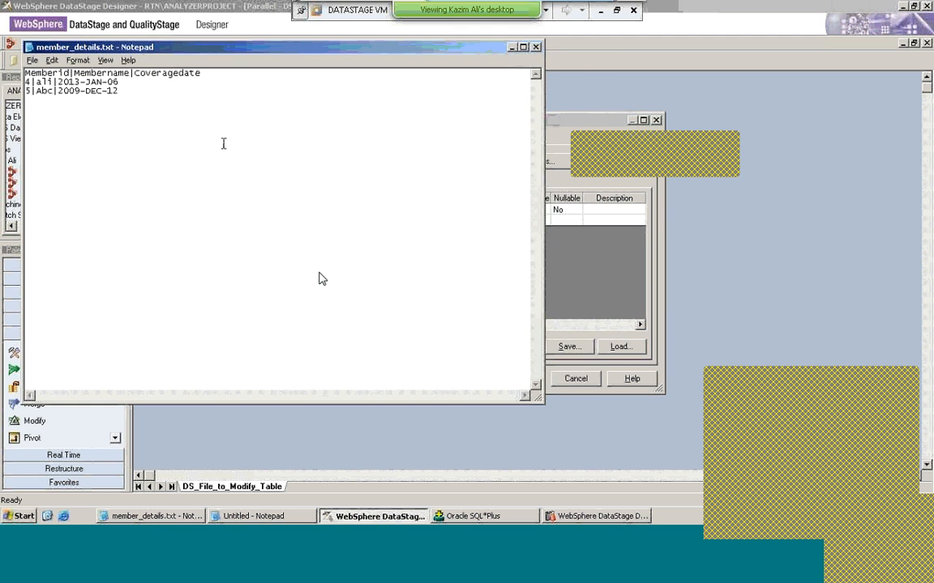
pyautogui.moveTo(200, 73); pyautogui.dragTo(134, 72)
pyautogui.hotkey('ctrl', 'c')
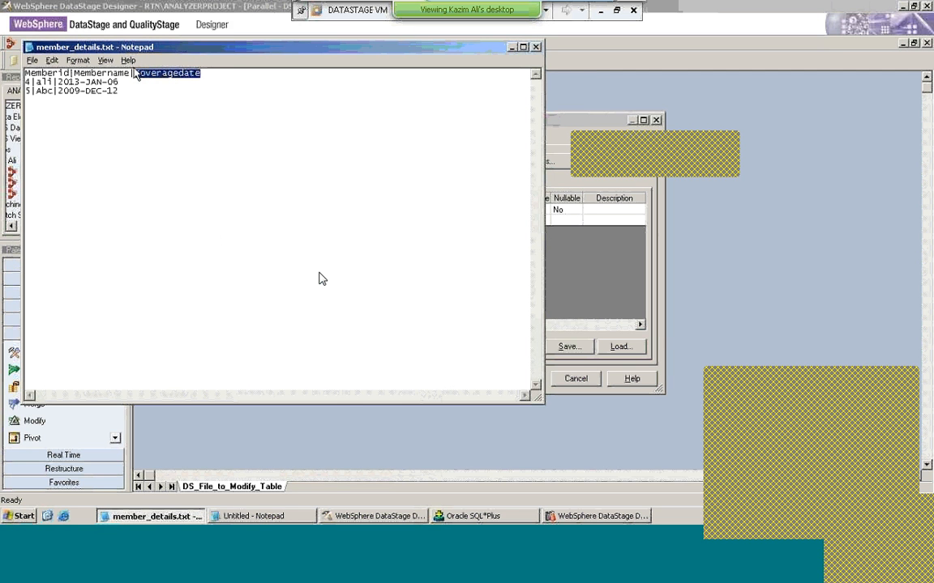
pyautogui.hotkey('alt', 'Tab')
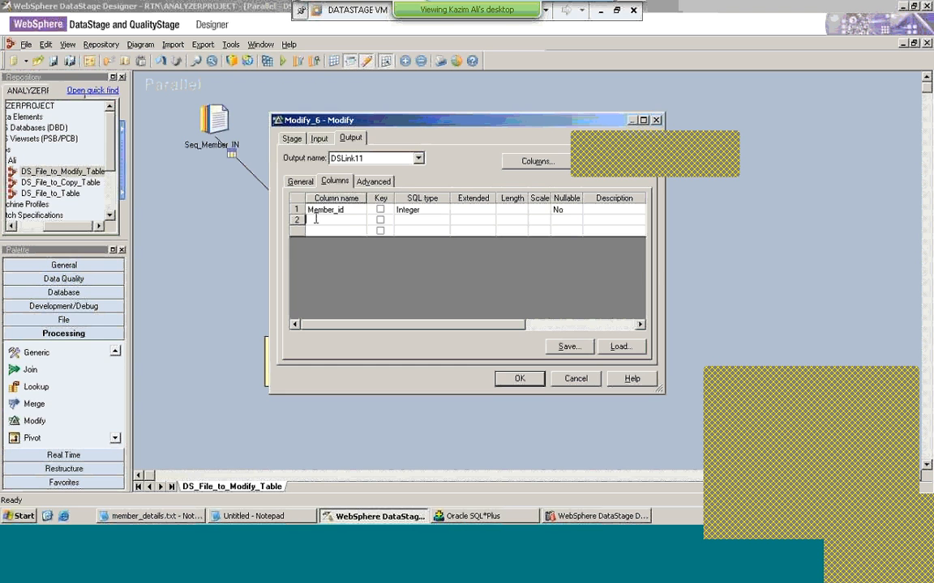
pyautogui.hotkey('ctrl', 'v')
pyautogui.click(439, 222)
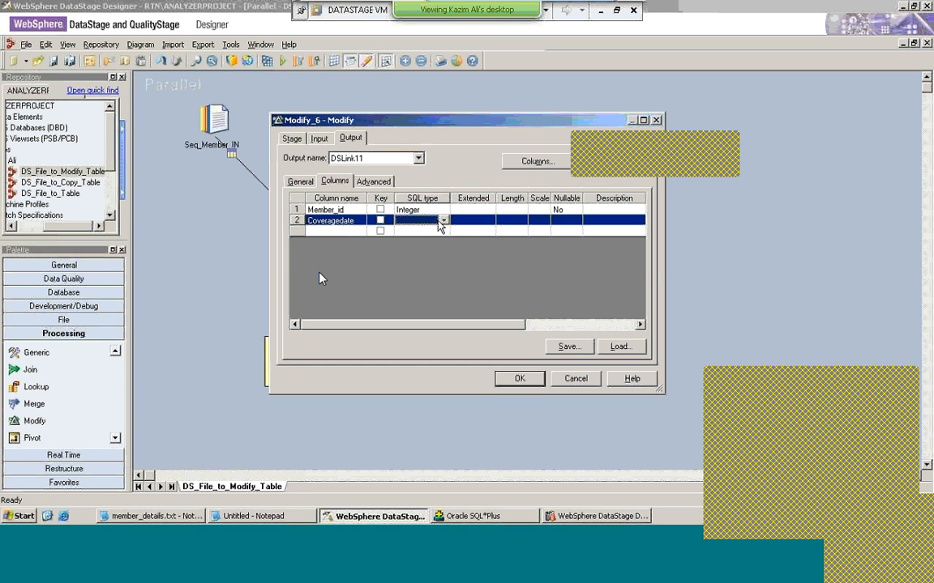
pyautogui.click(444, 221)
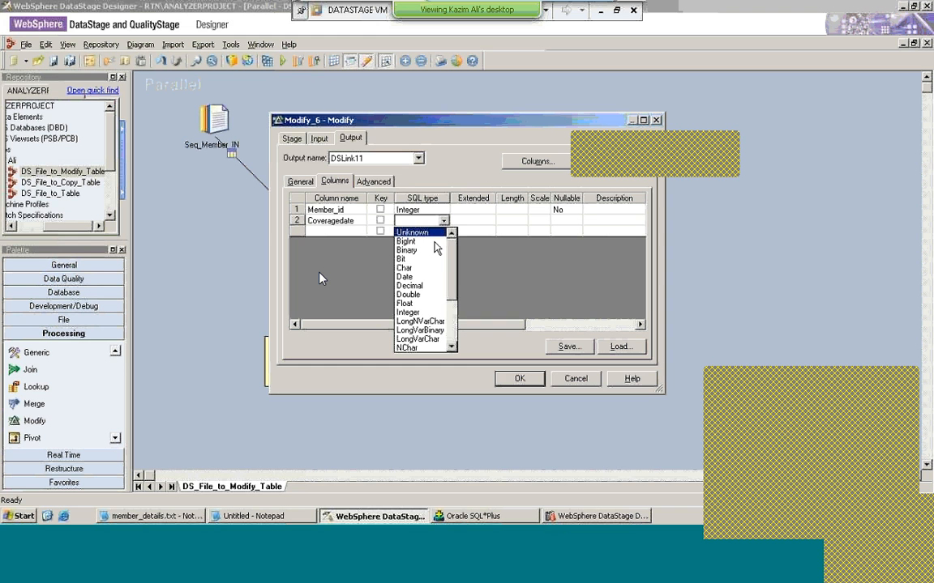
pyautogui.click(451, 348)
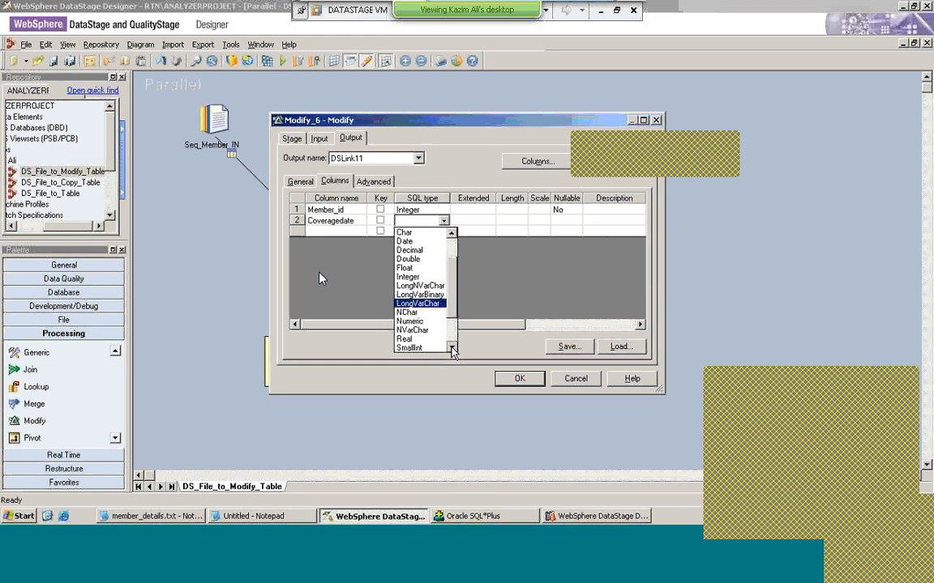
pyautogui.click(452, 348)
pyautogui.click(452, 348)
pyautogui.click(452, 348)
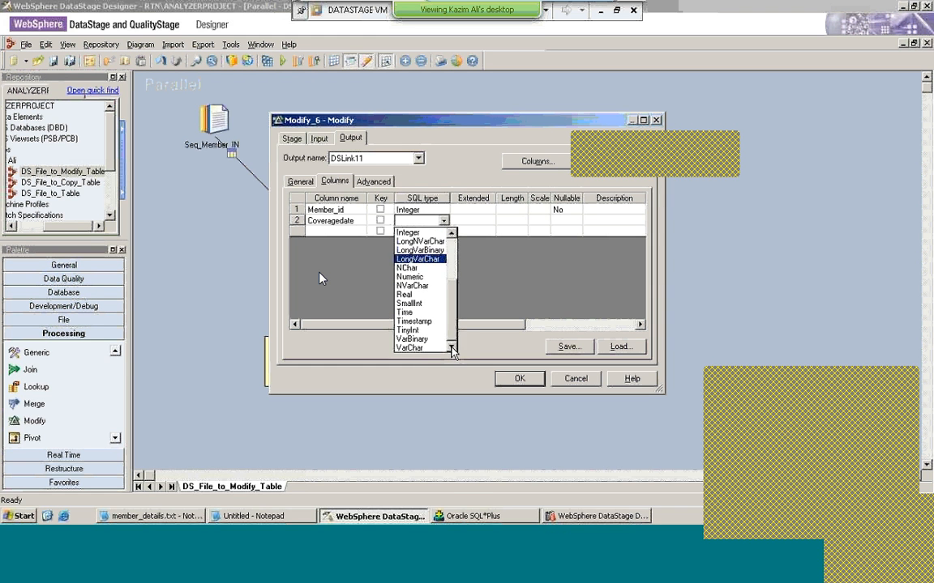
pyautogui.click(410, 348)
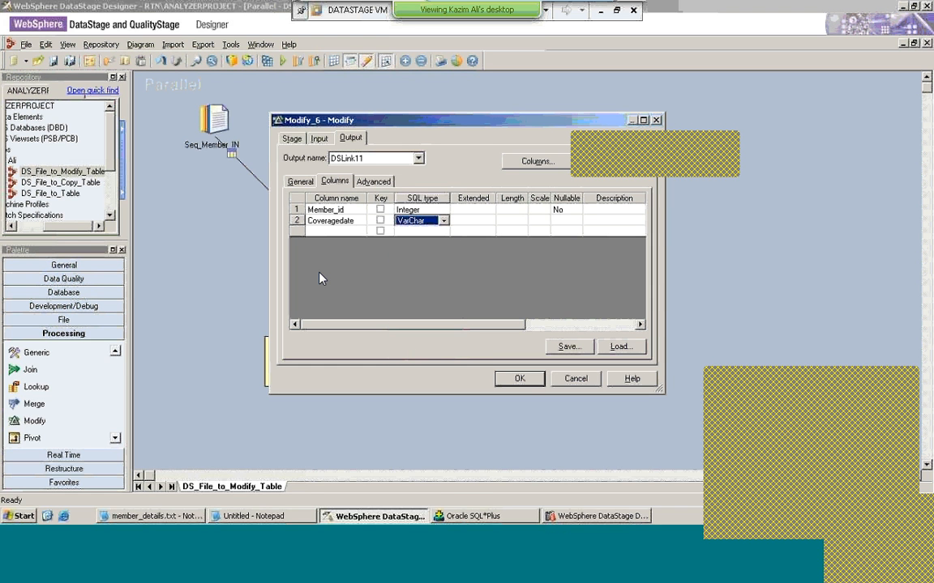
pyautogui.click(517, 221)
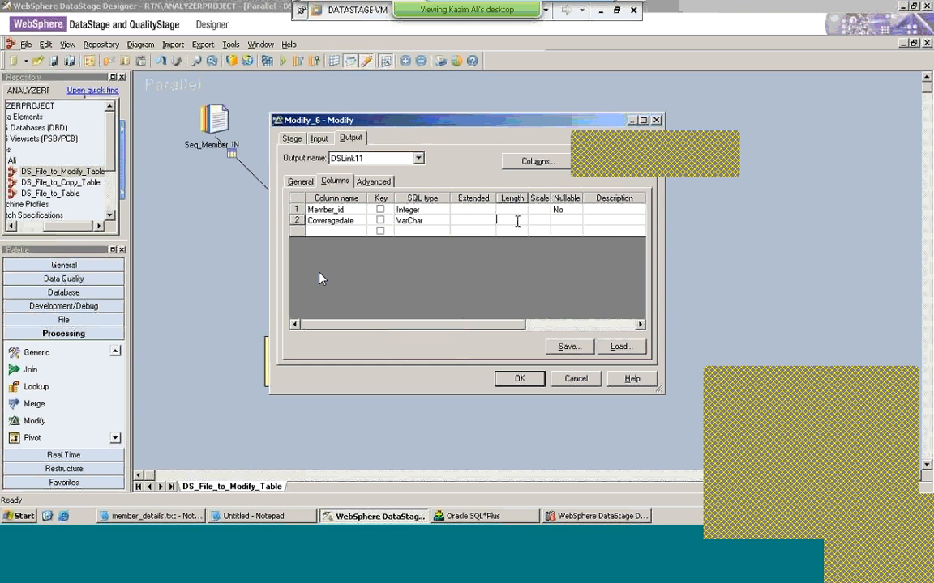
pyautogui.write('11')
pyautogui.click(474, 232)
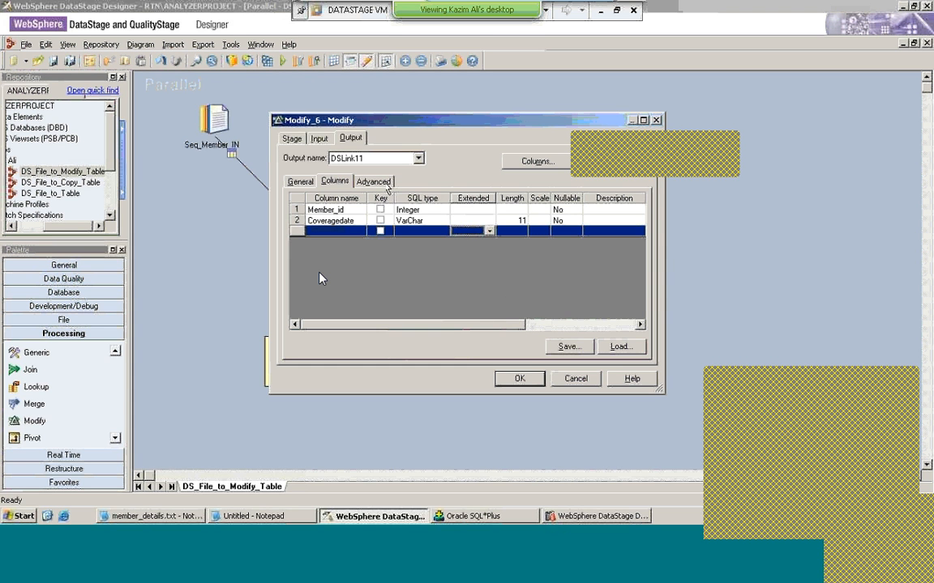
# Confirm and close the Modify_6 stage settings
pyautogui.click(319, 138)
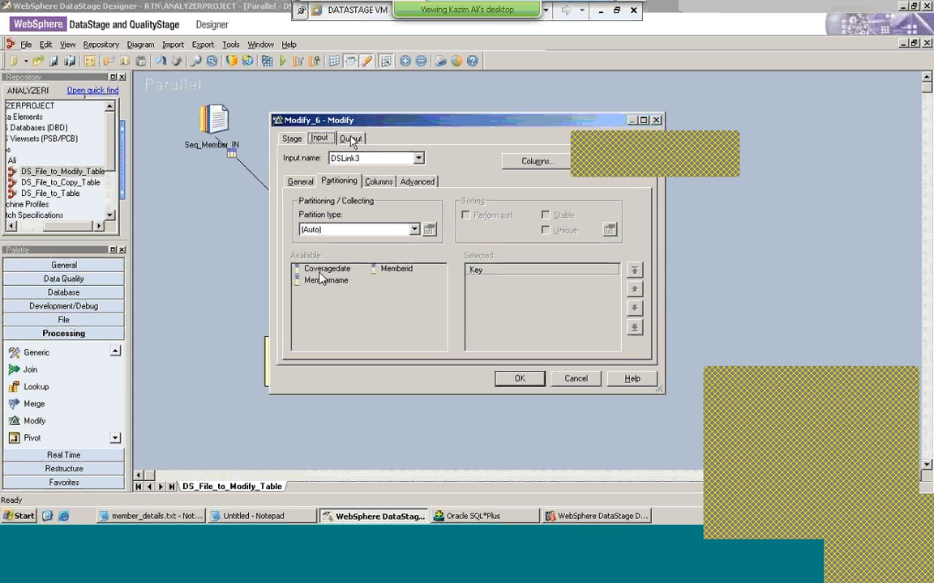
pyautogui.click(351, 138)
pyautogui.click(291, 139)
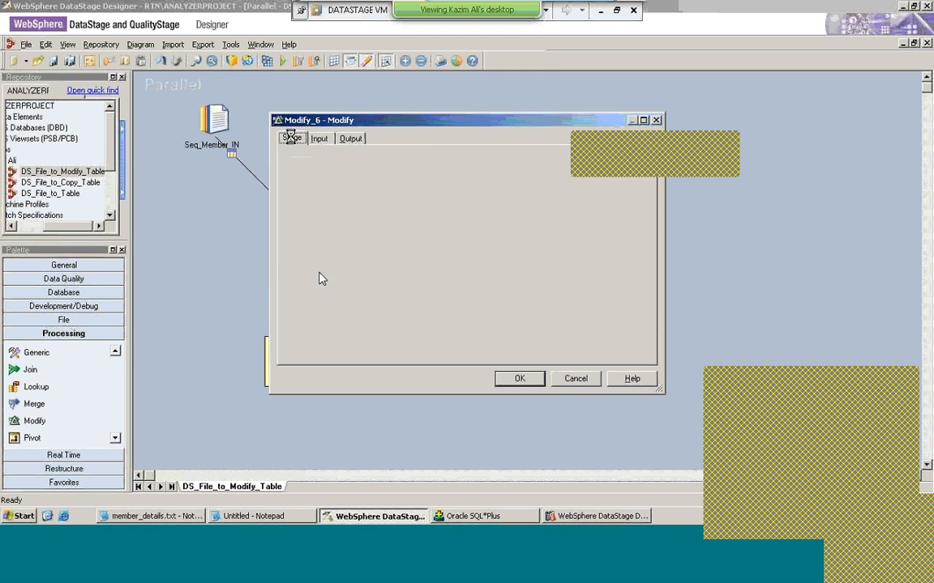
pyautogui.click(531, 381)
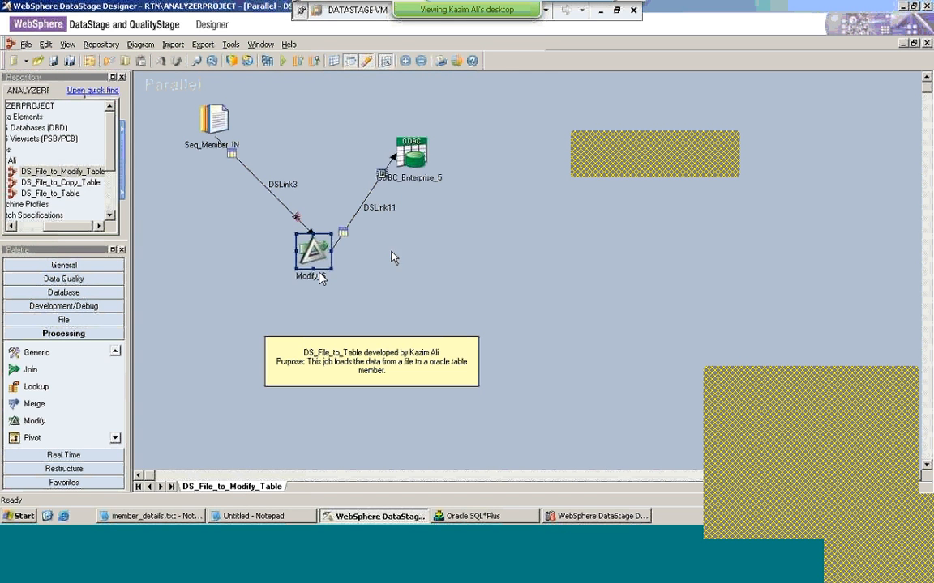
# Set ODBC_Enterprise_5's target table to Member_fact with Write Mode Create
pyautogui.doubleClick(410, 151)
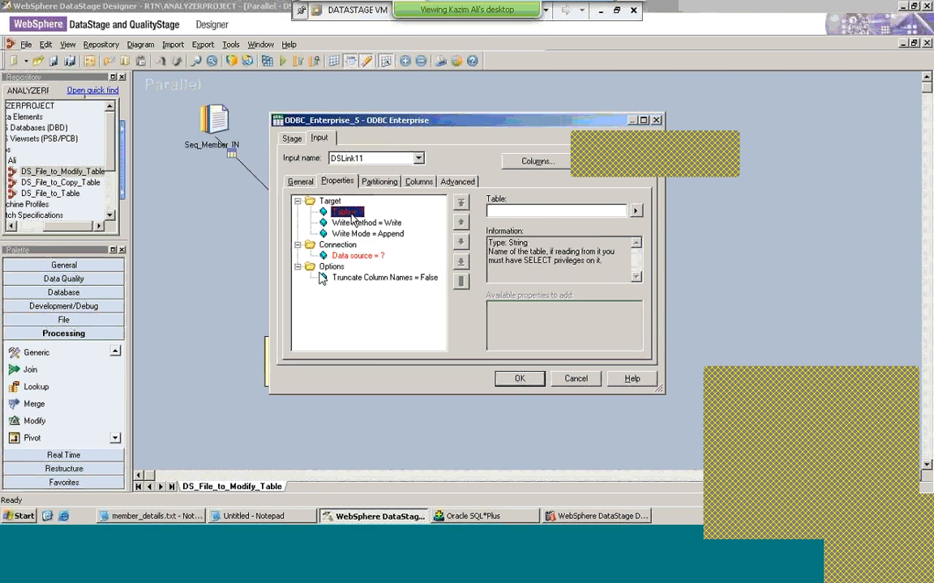
pyautogui.click(528, 210)
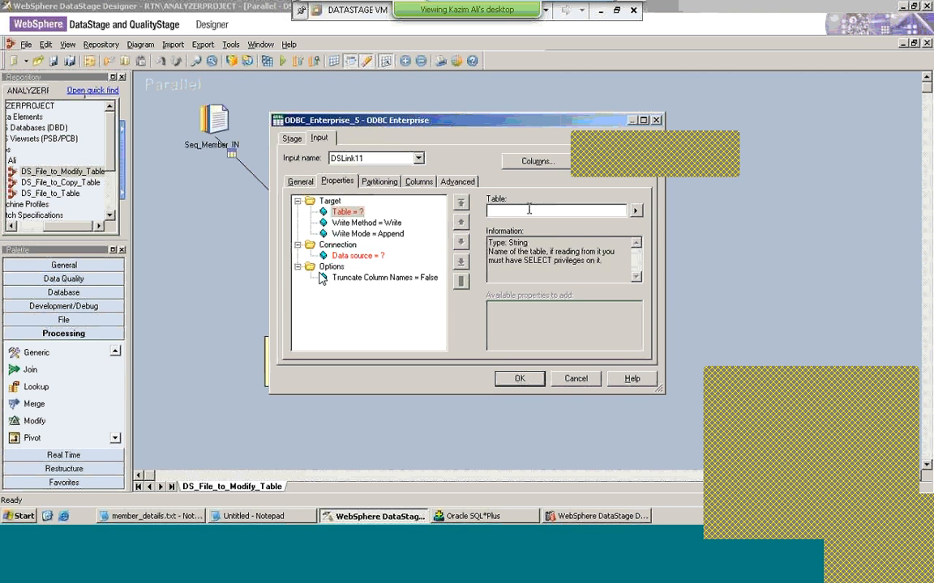
pyautogui.write('Member_m')
pyautogui.write('od')
pyautogui.press('BackSpace')
pyautogui.press('BackSpace')
pyautogui.press('BackSpace')
pyautogui.write('fact')
pyautogui.click(351, 214)
pyautogui.click(368, 234)
pyautogui.click(588, 211)
pyautogui.click(556, 235)
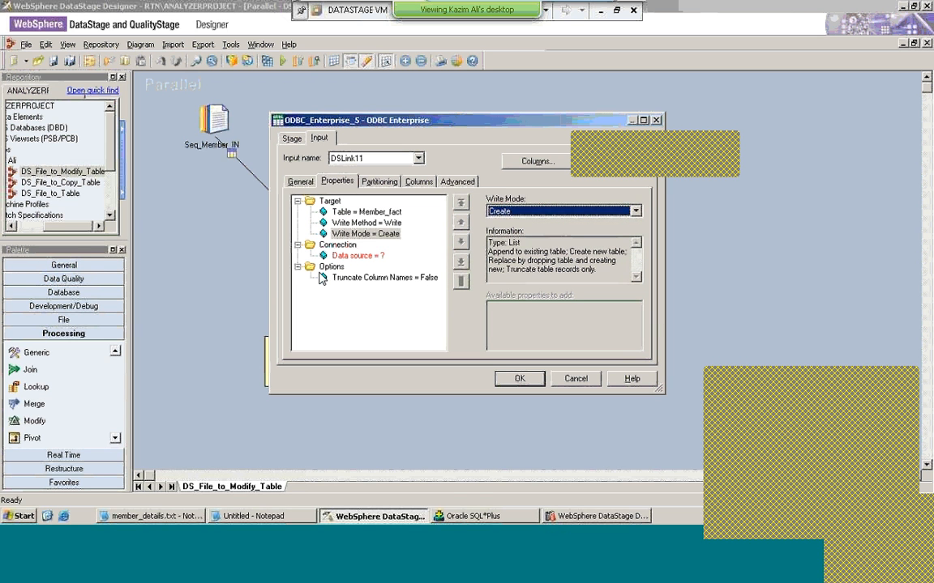
# Add the database user and password, set Data source to Oracle, and accept the settings
pyautogui.click(356, 255)
pyautogui.doubleClick(350, 246)
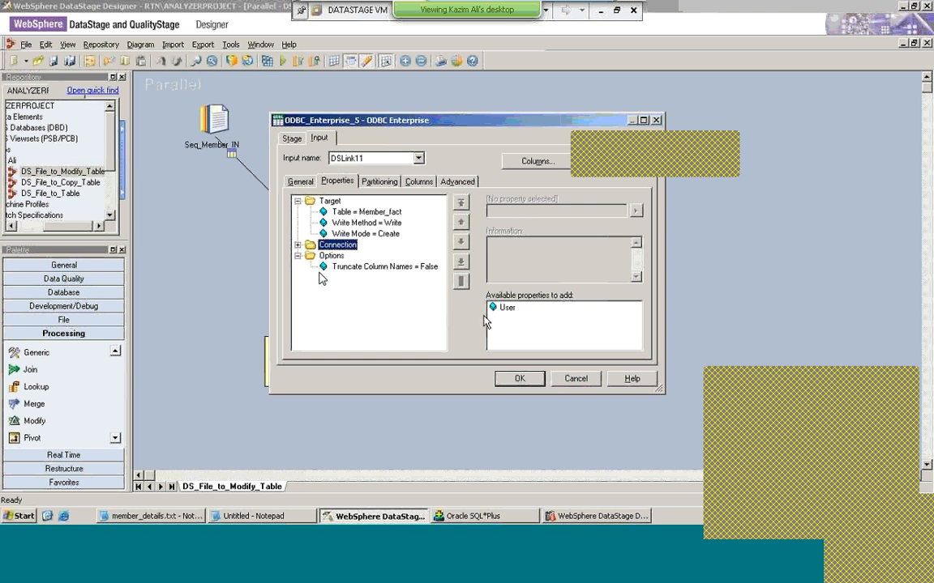
pyautogui.click(508, 309)
pyautogui.doubleClick(507, 309)
pyautogui.write('s')
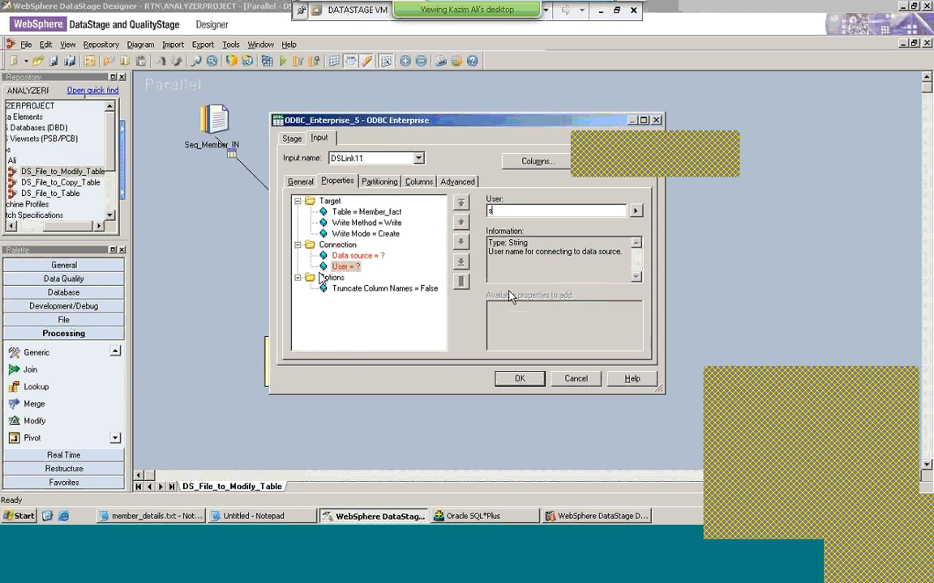
pyautogui.write('cott')
pyautogui.click(335, 244)
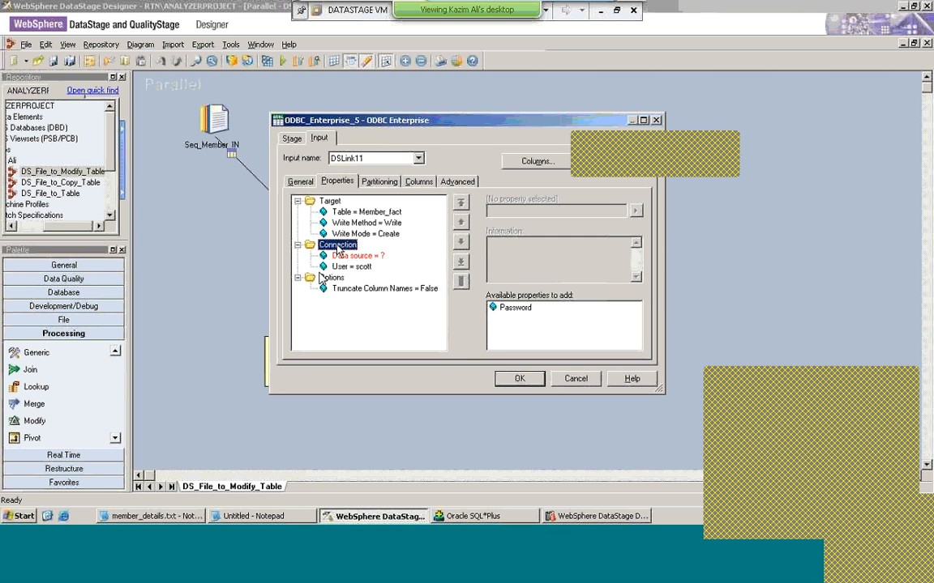
pyautogui.click(511, 314)
pyautogui.write('*****')
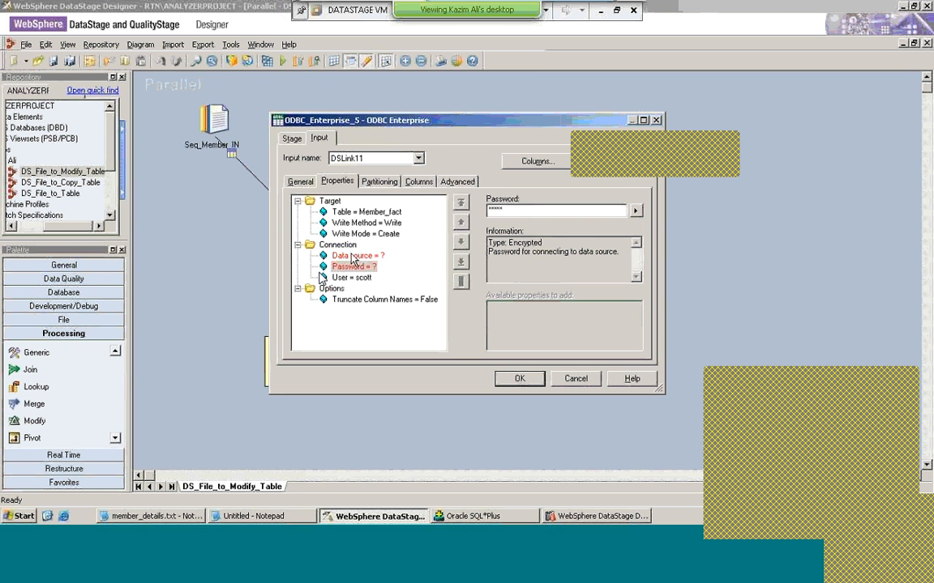
pyautogui.click(353, 256)
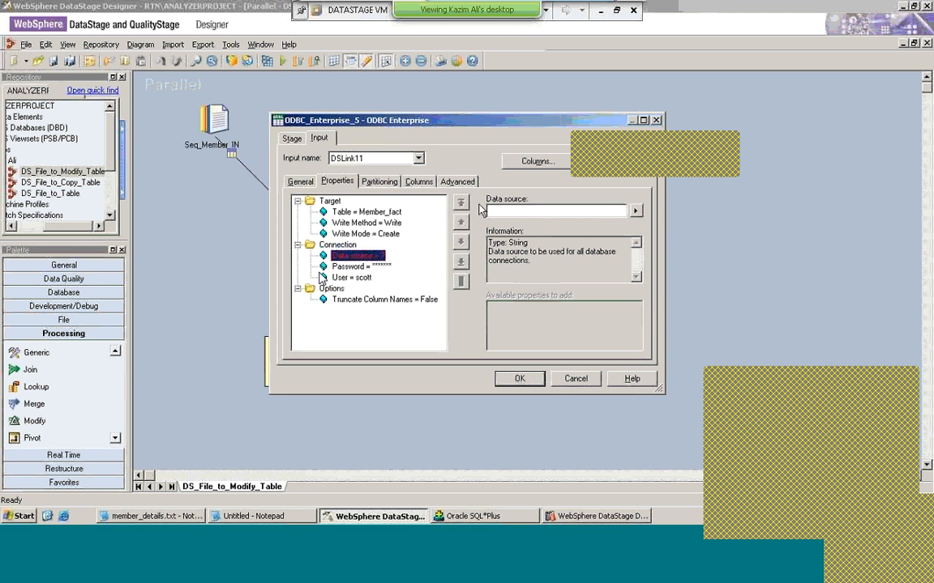
pyautogui.write('Oracle')
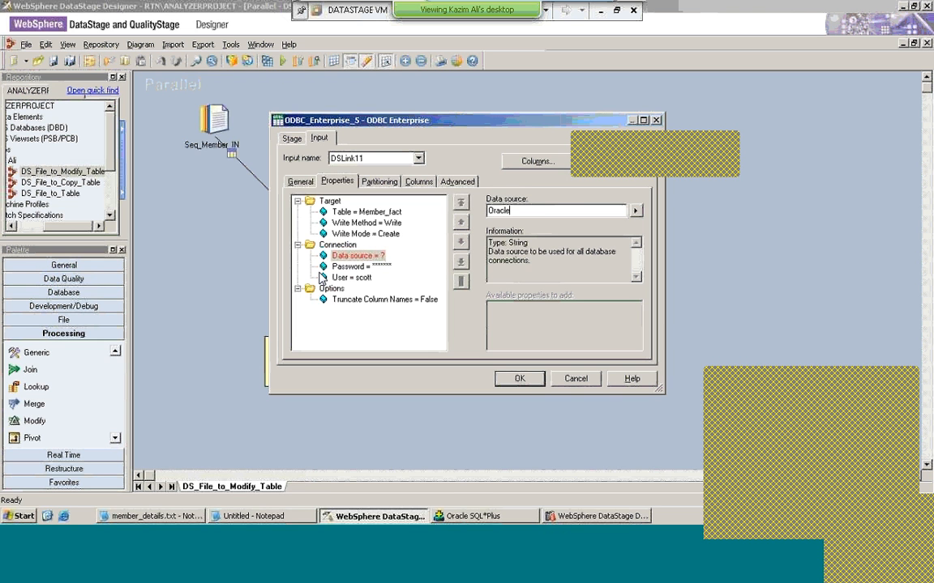
pyautogui.click(352, 246)
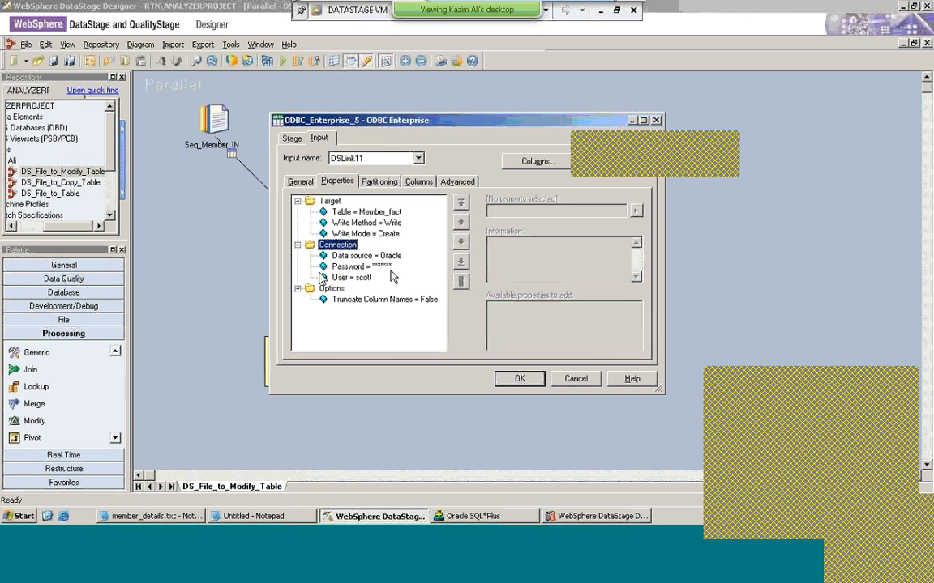
pyautogui.click(511, 381)
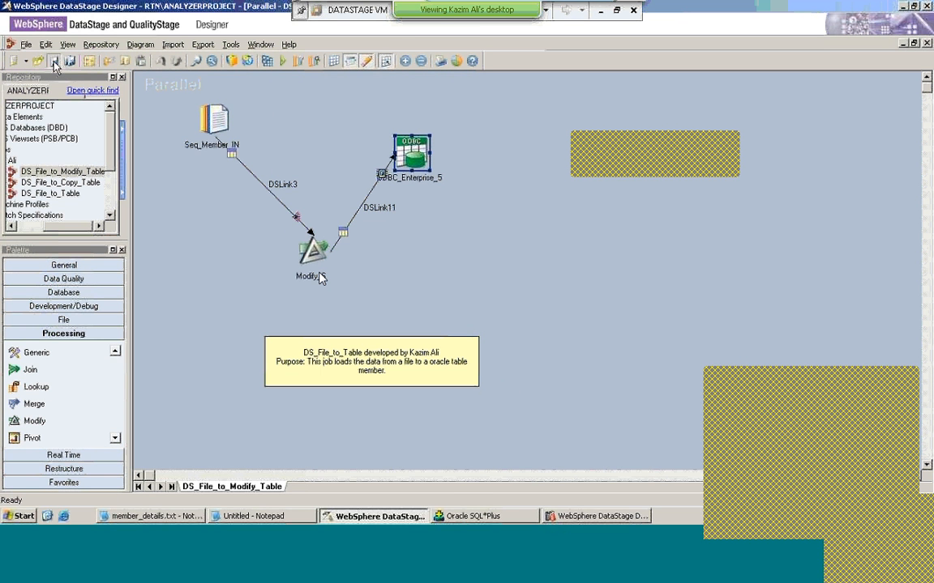
# Compile the job without errors, run it, and switch to DataStage Director
pyautogui.click(267, 62)
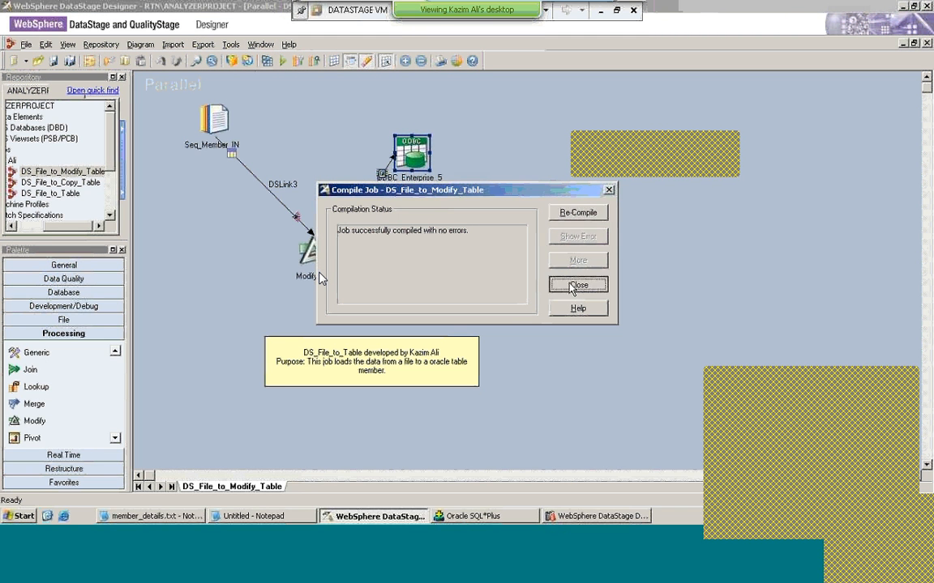
pyautogui.click(575, 286)
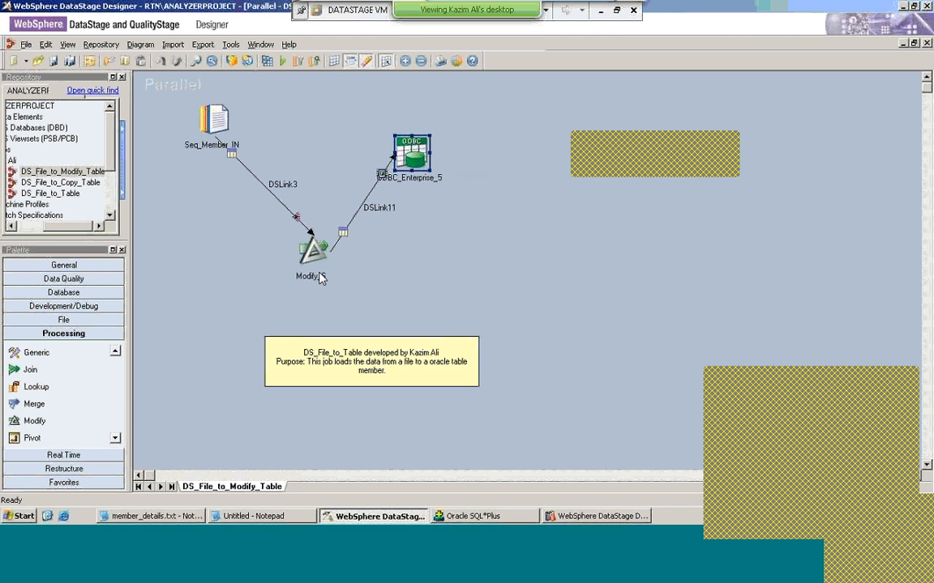
pyautogui.click(282, 63)
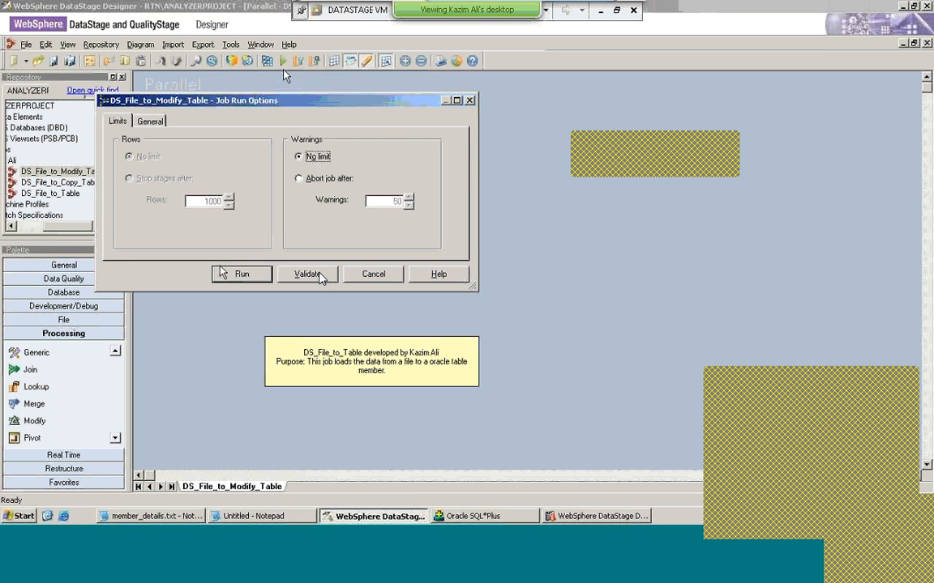
pyautogui.click(242, 273)
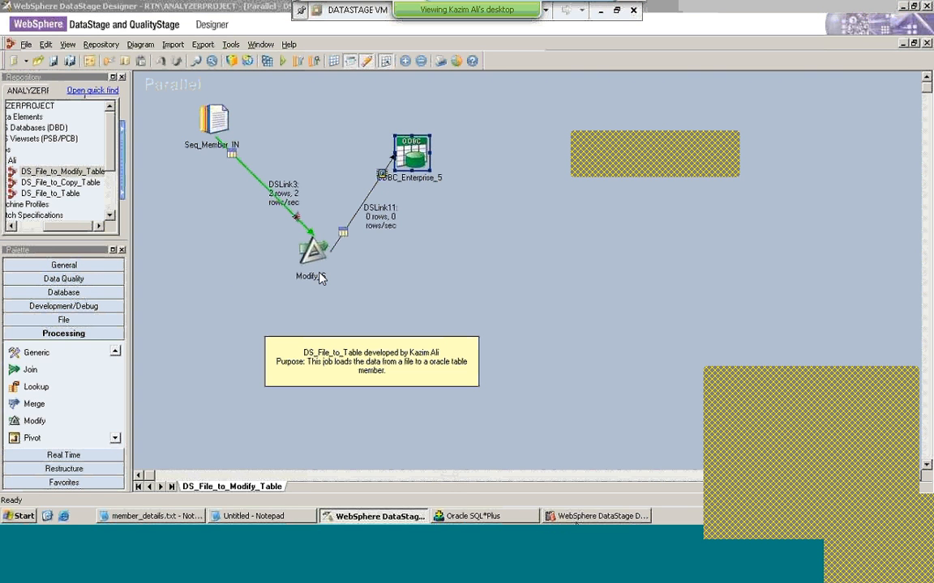
pyautogui.click(584, 517)
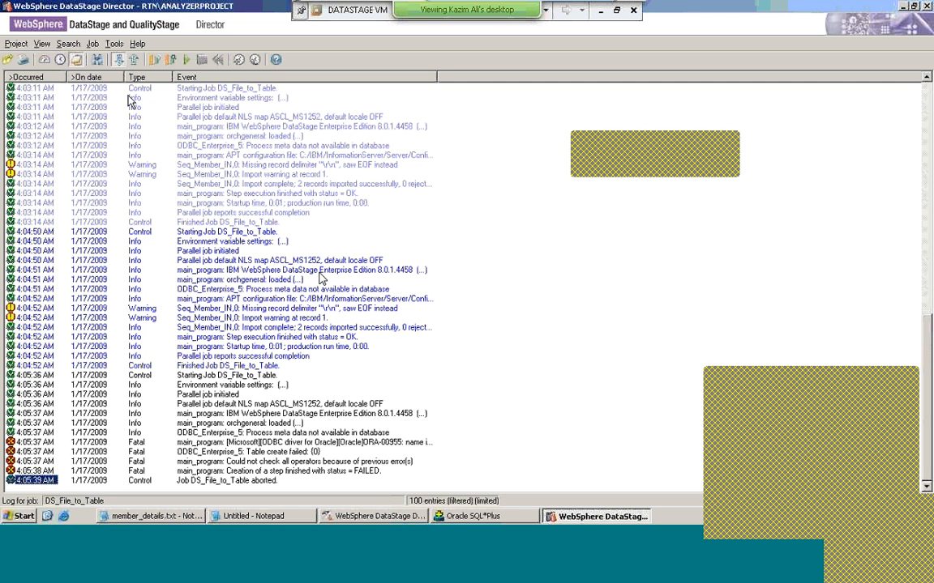
# Check DS_File_to_Modify_Table's status details in the job list: finished, 00:00:03
pyautogui.click(44, 60)
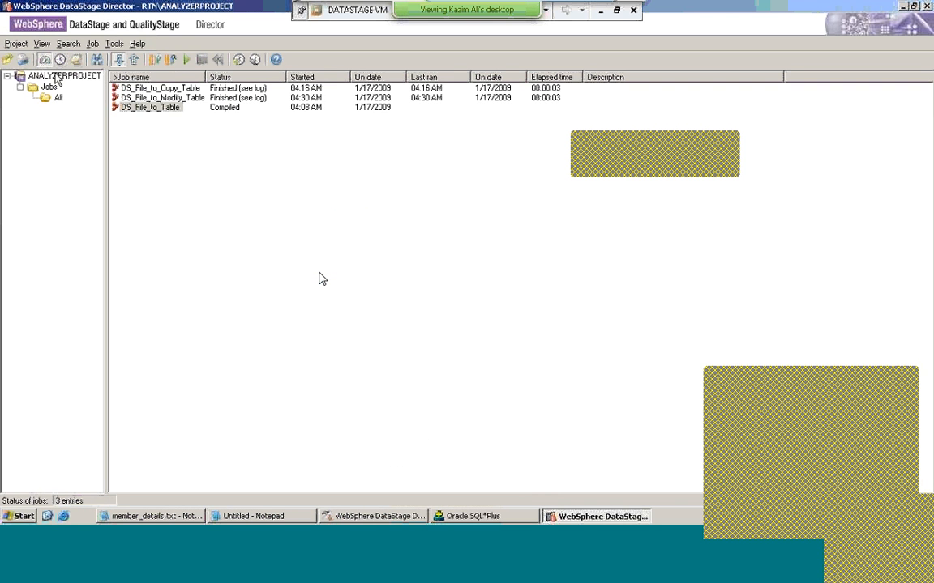
pyautogui.doubleClick(154, 98)
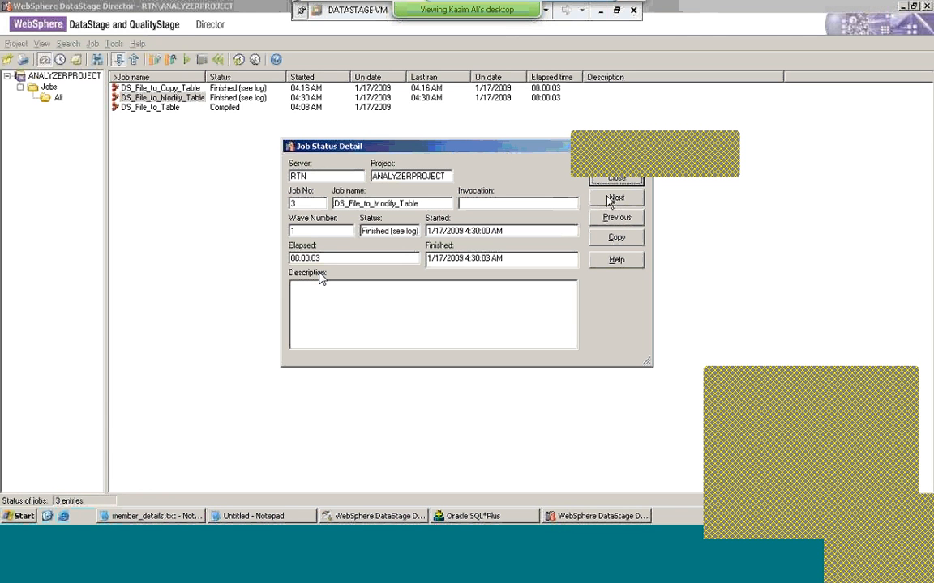
pyautogui.click(629, 183)
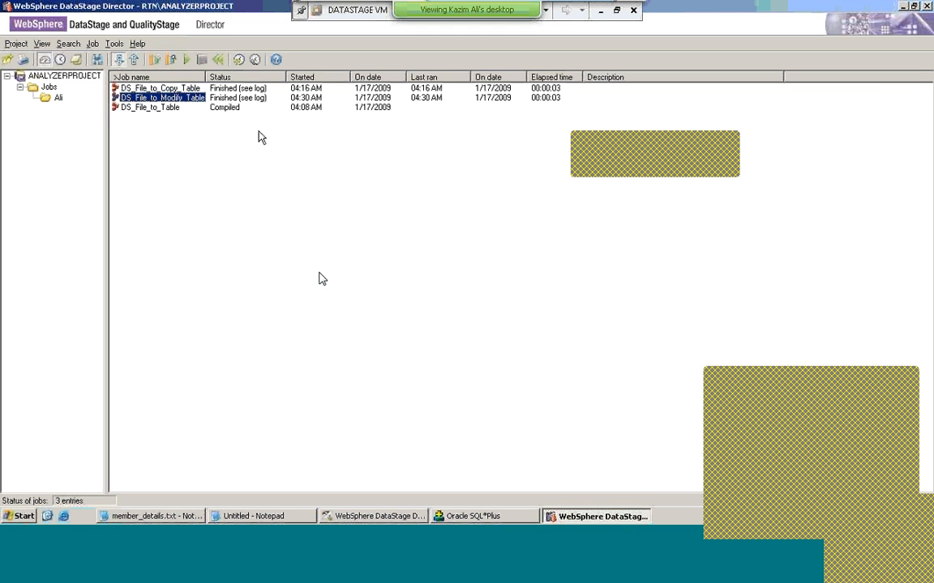
pyautogui.rightClick(199, 102)
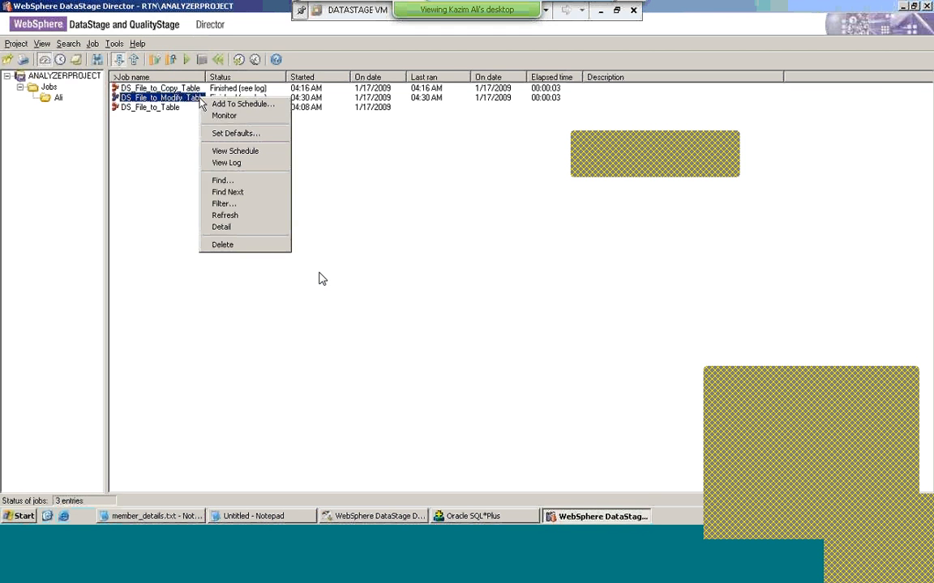
# View the DS_File_to_Modify_Table log showing 2 records imported and successful completion
pyautogui.click(230, 159)
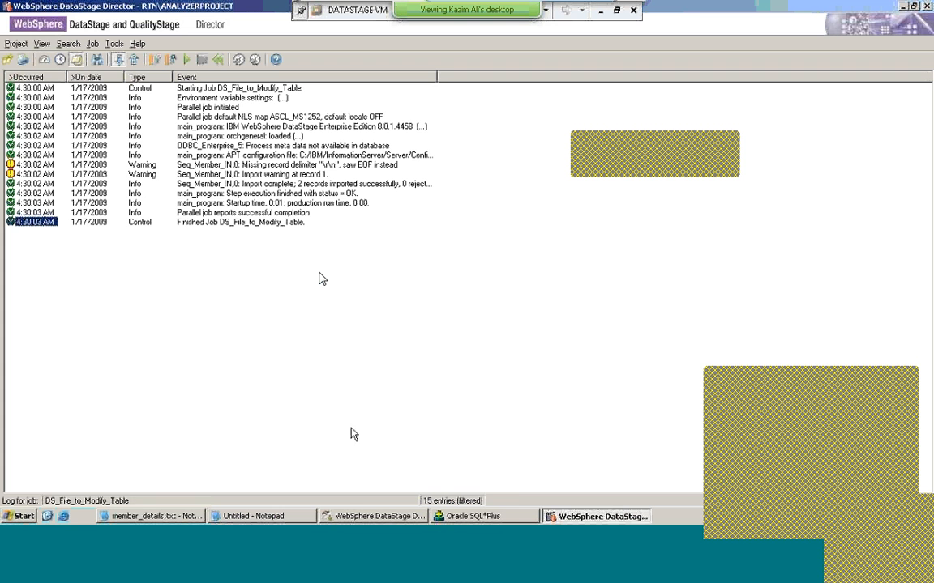
pyautogui.click(468, 516)
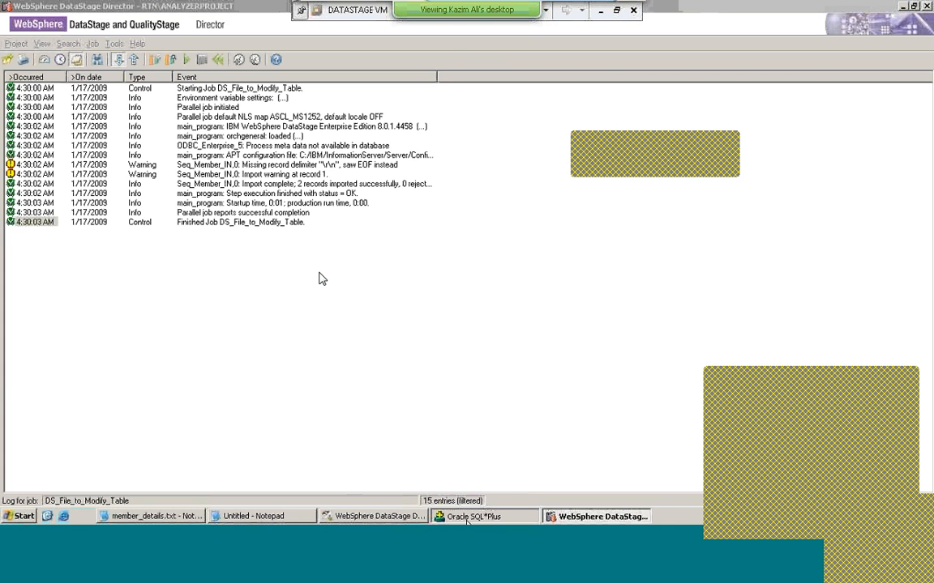
# Run select * from member_fact; to list its two member ID and coverage date rows
pyautogui.write('select')
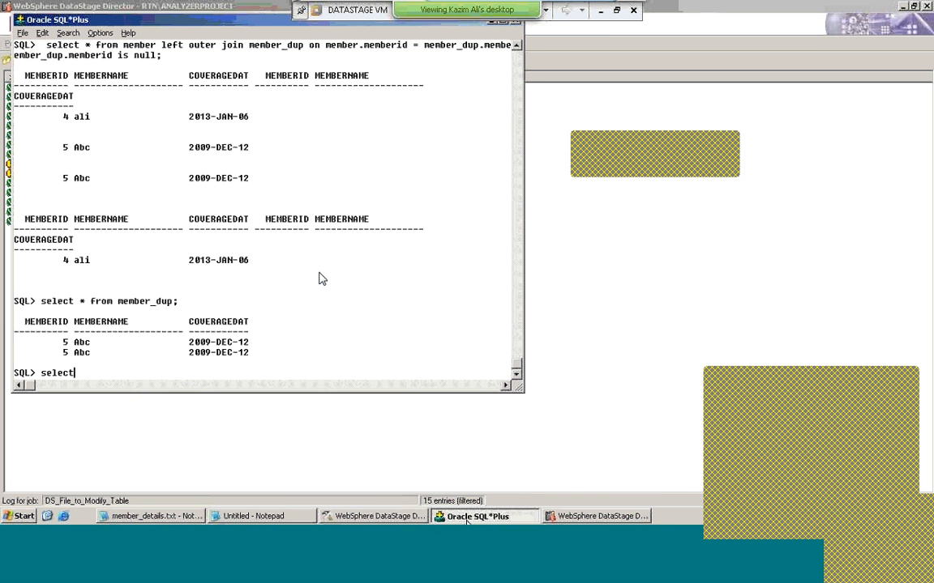
pyautogui.write(' * from member_g')
pyautogui.press('BackSpace')
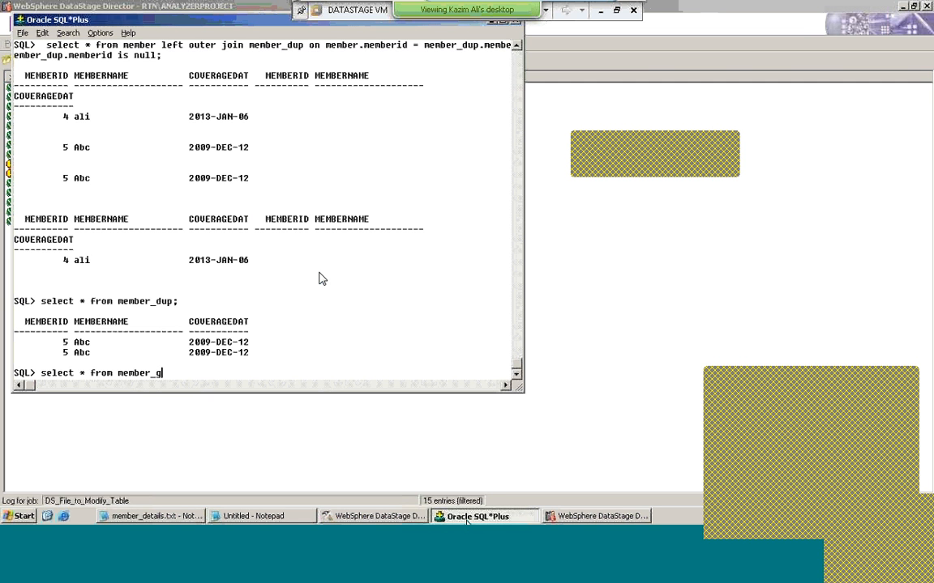
pyautogui.write('fact')
pyautogui.hotkey('alt', 'Tab')
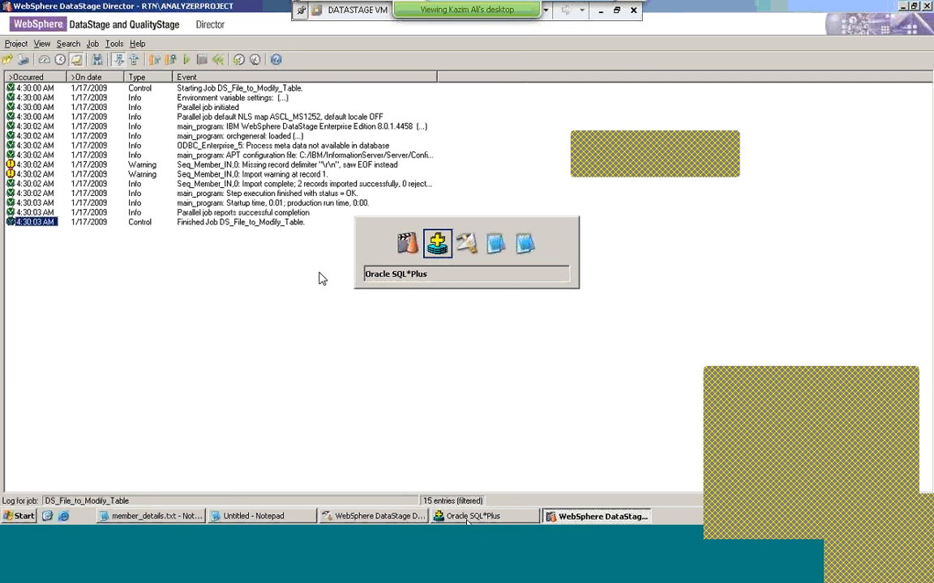
pyautogui.write(';')
pyautogui.press('Return')
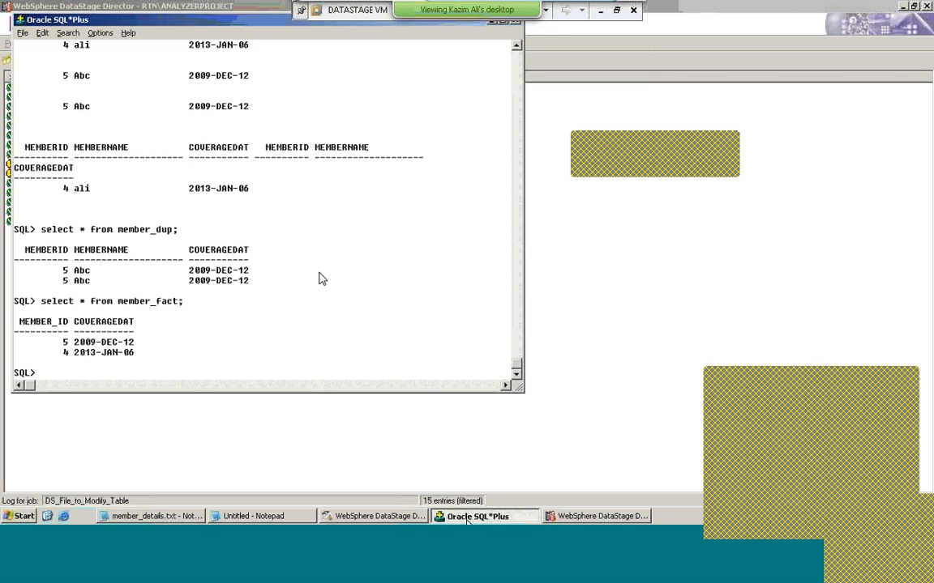
pyautogui.hotkey('alt', 'Tab')
pyautogui.hotkey('alt', 'Tab')
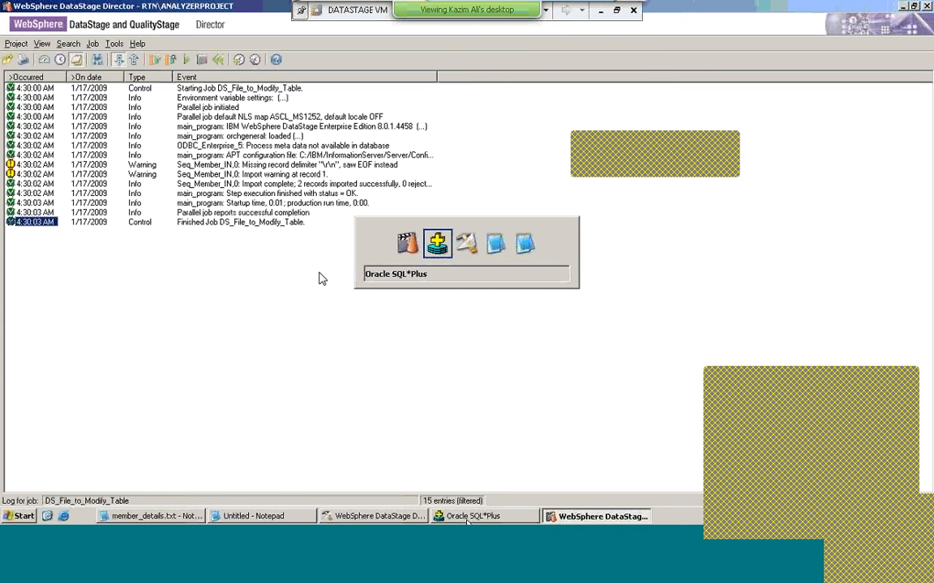
pyautogui.hotkey('alt', 'Tab')
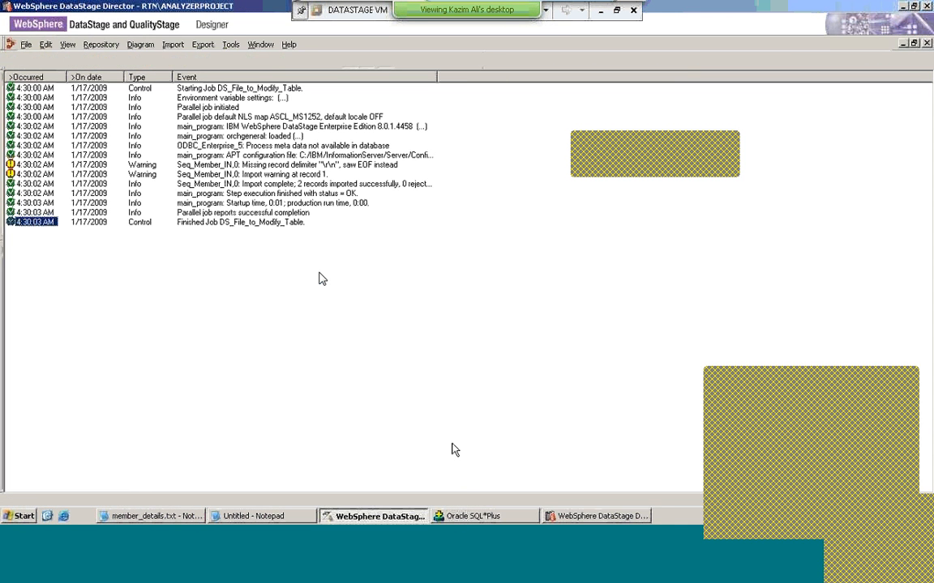
pyautogui.hotkey('alt', 'Tab')
pyautogui.hotkey('alt', 'Tab')
pyautogui.hotkey('alt', 'Tab')
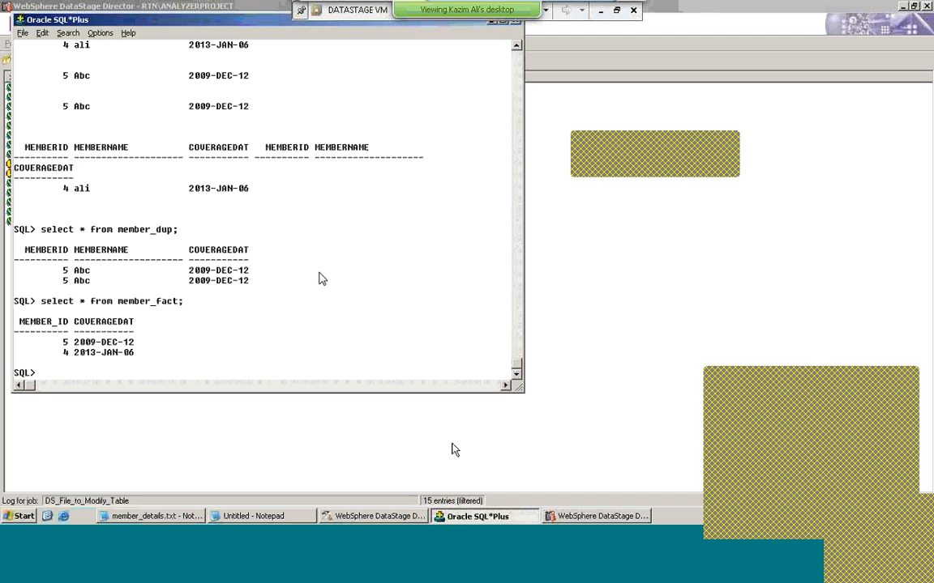
pyautogui.hotkey('alt', 'Tab')
pyautogui.hotkey('alt', 'Tab')
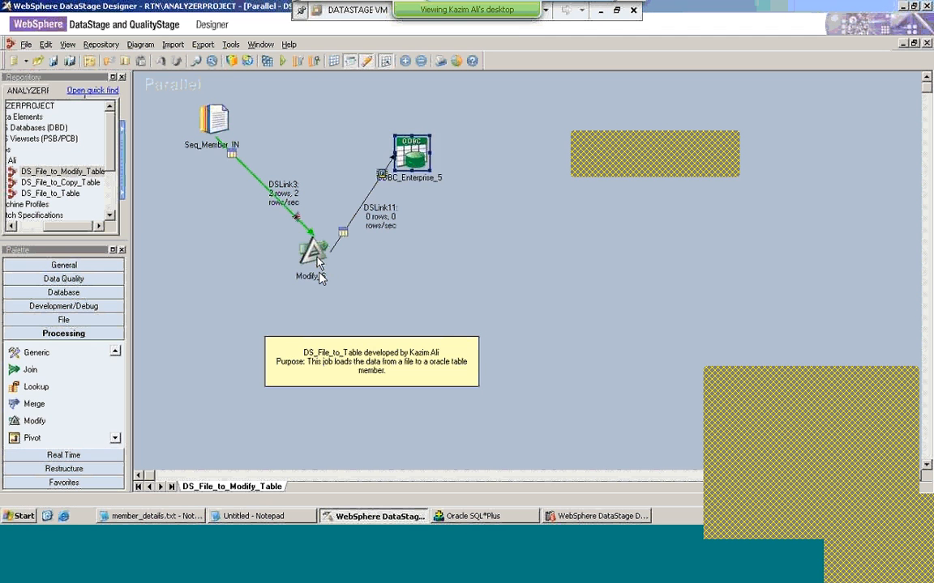
# Add a third blank Specification to Modify_6 and select the DROP Membername value field
pyautogui.doubleClick(315, 271)
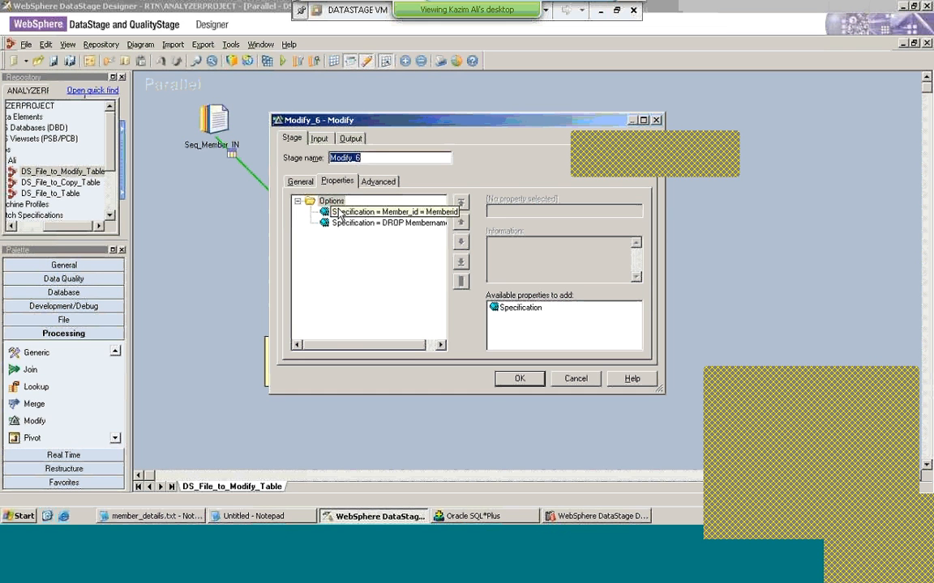
pyautogui.click(320, 278)
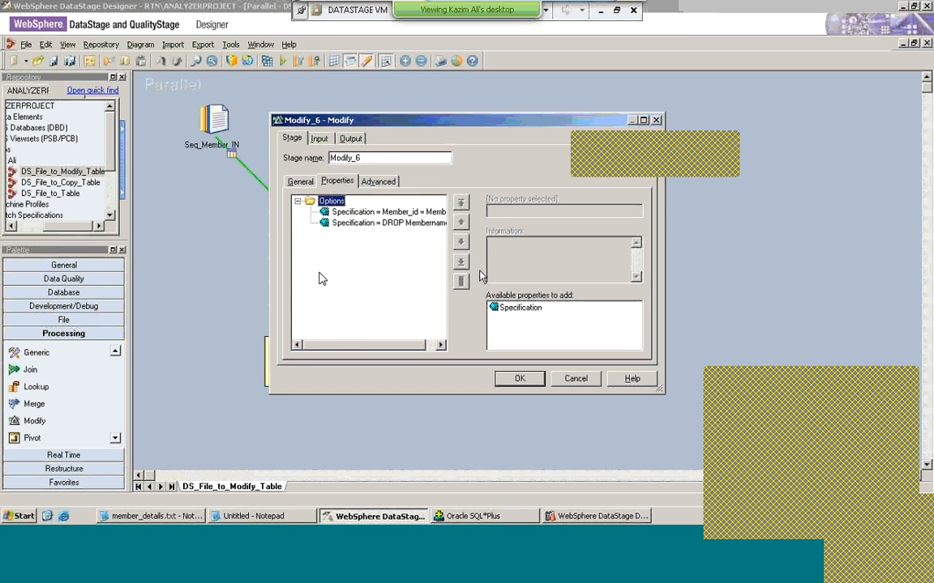
pyautogui.click(510, 310)
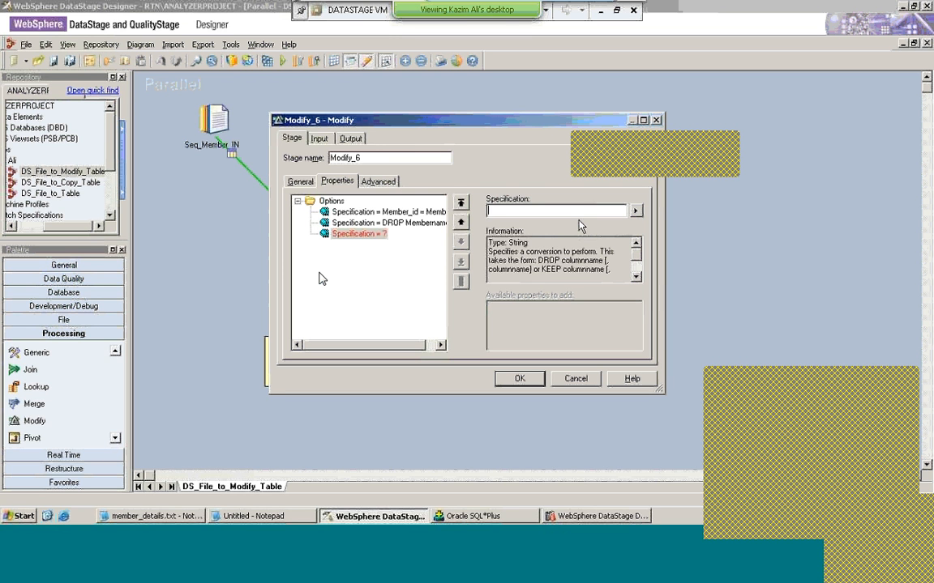
pyautogui.click(405, 223)
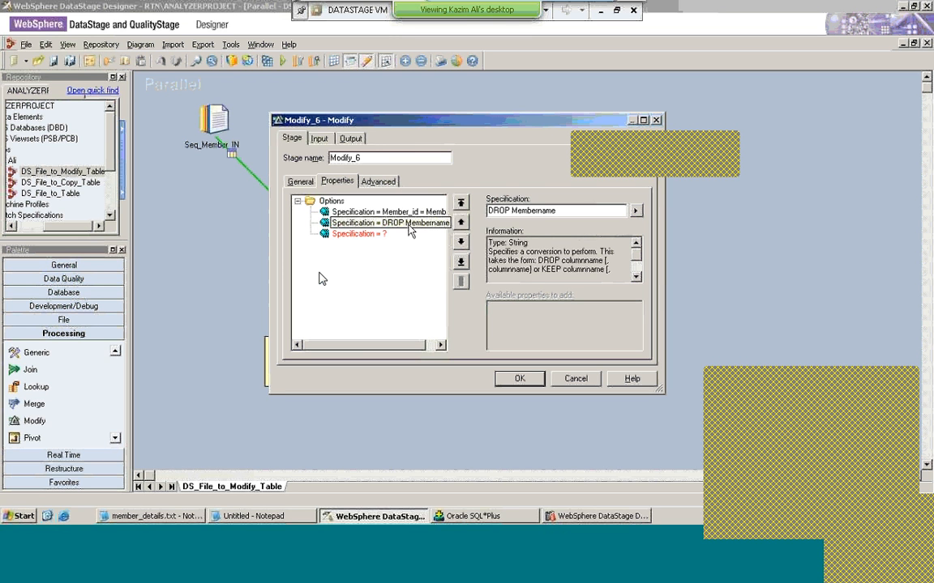
pyautogui.click(564, 211)
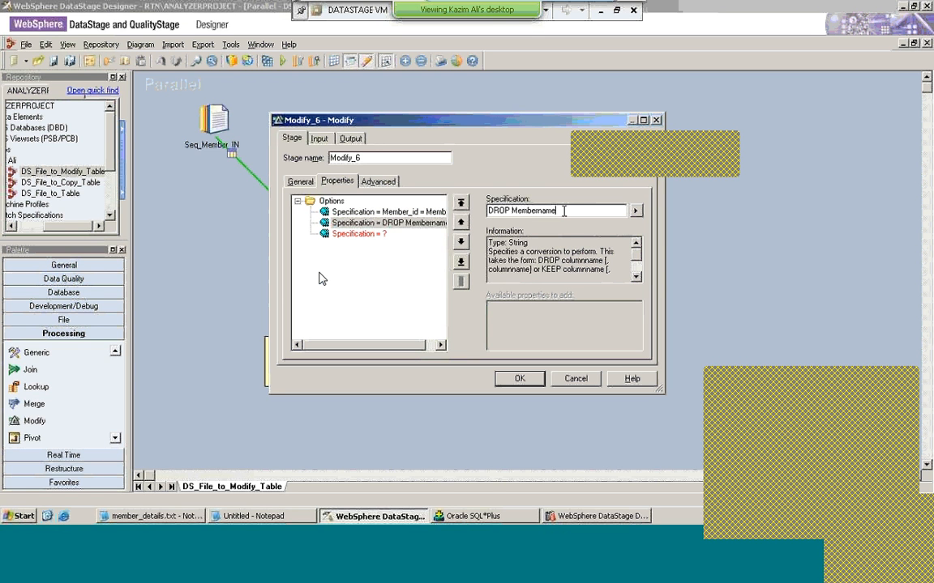
# Change the specification text to KEEP Member_id, Coveragedate
pyautogui.write(',')
pyautogui.press('BackSpace')
pyautogui.press('BackSpace')
pyautogui.press('BackSpace')
pyautogui.press('BackSpace')
pyautogui.press('BackSpace')
pyautogui.press('BackSpace')
pyautogui.press('BackSpace')
pyautogui.press('BackSpace')
pyautogui.press('BackSpace')
pyautogui.press('BackSpace')
pyautogui.press('BackSpace')
pyautogui.press('BackSpace')
pyautogui.press('BackSpace')
pyautogui.press('BackSpace')
pyautogui.press('BackSpace')
pyautogui.press('BackSpace')
pyautogui.write('KEEP Member_id,')
pyautogui.hotkey('alt', 'Tab')
pyautogui.hotkey('alt', 'Tab')
pyautogui.hotkey('alt', 'Tab')
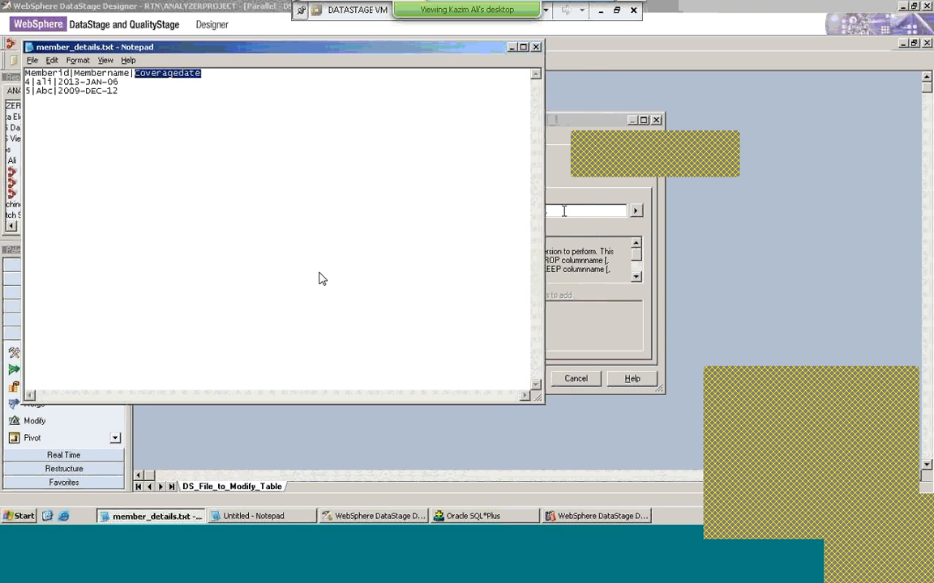
pyautogui.hotkey('alt', 'Tab')
pyautogui.hotkey('alt', 'Tab')
pyautogui.hotkey('alt', 'Tab')
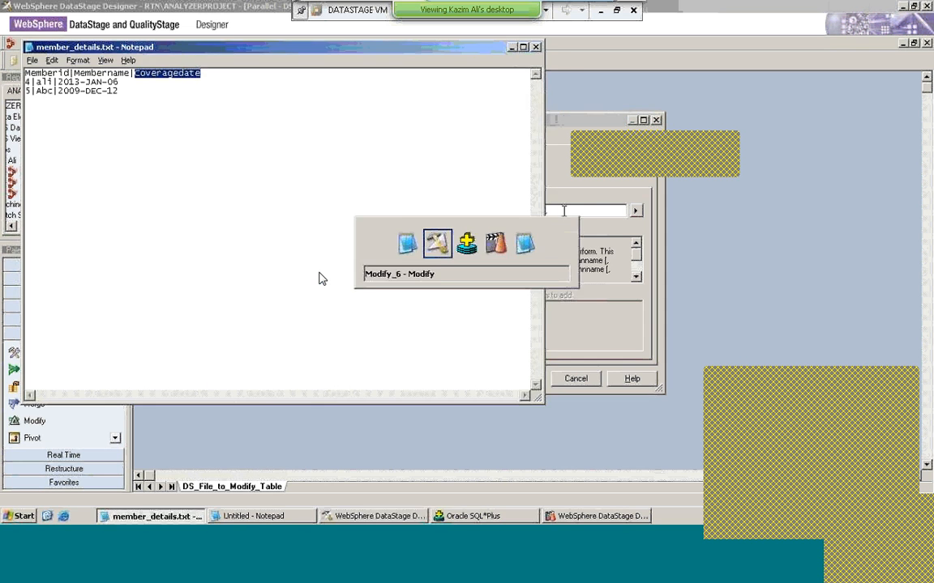
pyautogui.write('Coveragedate')
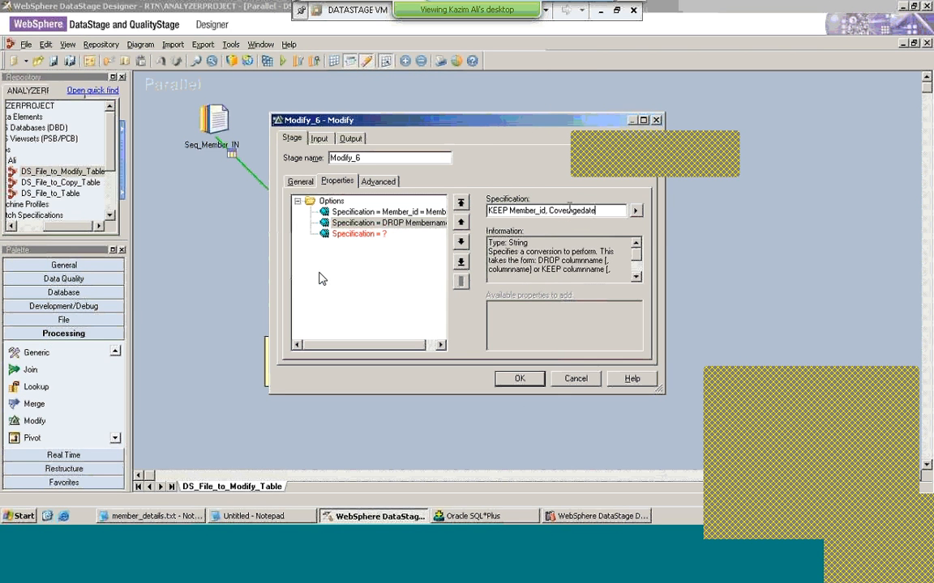
# Remove the empty Specification row and save the Modify_6 properties
pyautogui.click(380, 235)
pyautogui.click(386, 223)
pyautogui.rightClick(384, 233)
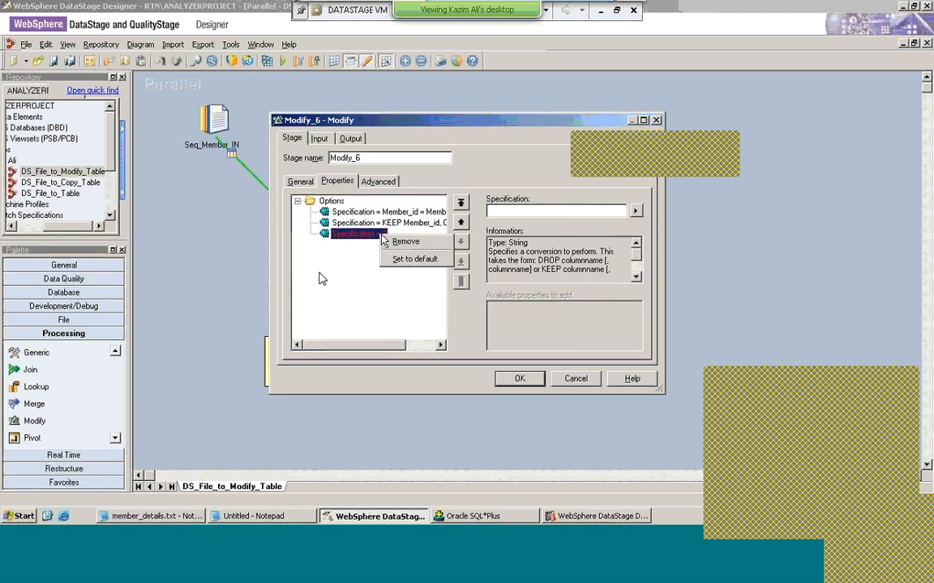
pyautogui.click(399, 243)
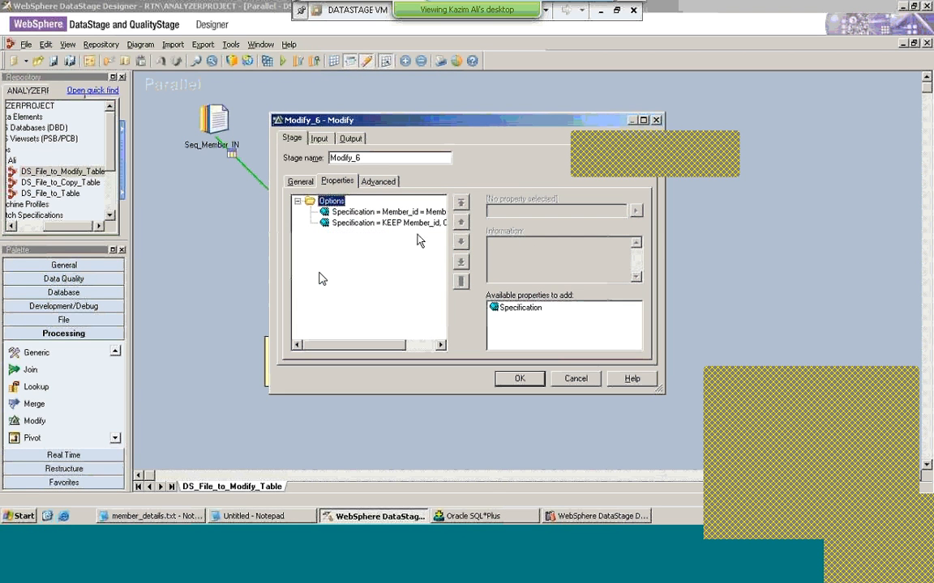
pyautogui.click(519, 379)
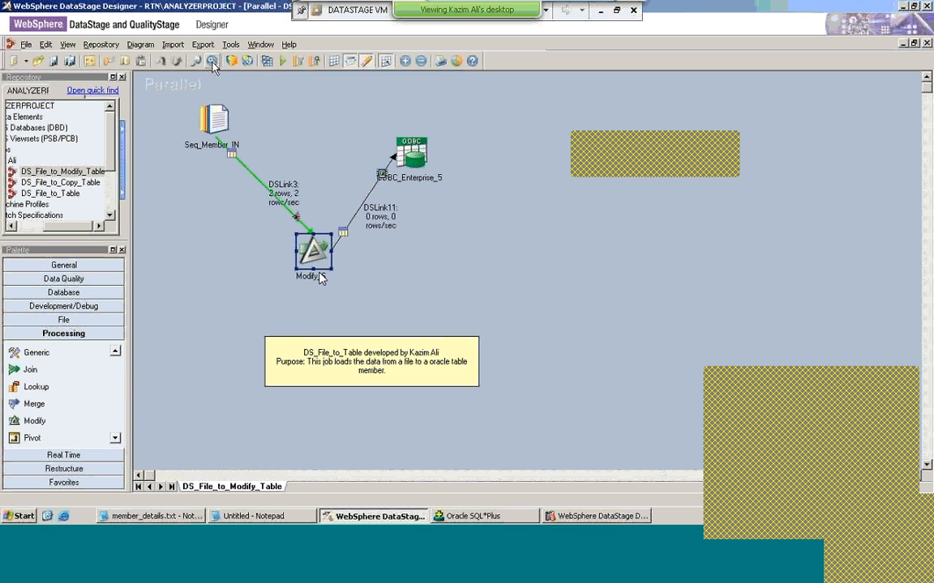
# Recompile DS_File_to_Modify_Table without errors and start a new run
pyautogui.click(268, 61)
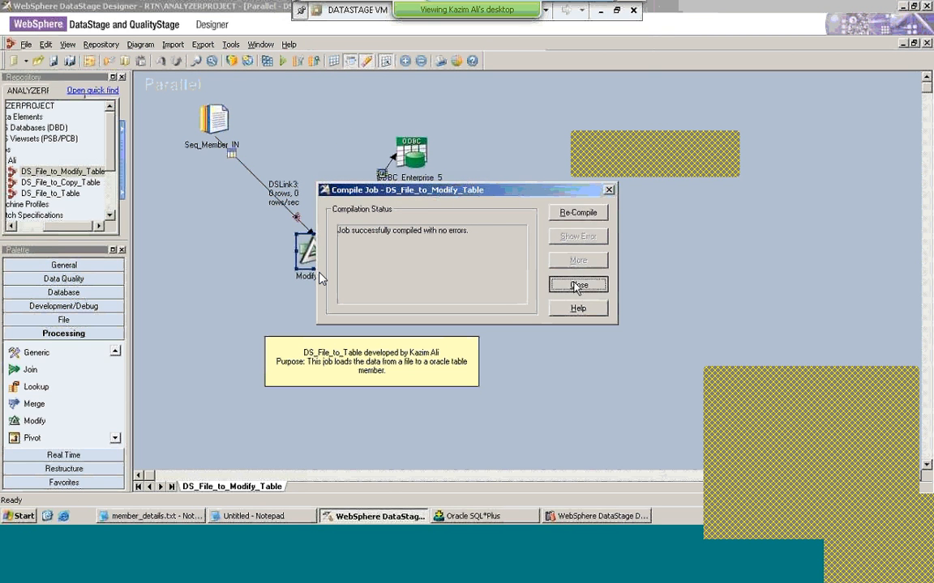
pyautogui.click(578, 283)
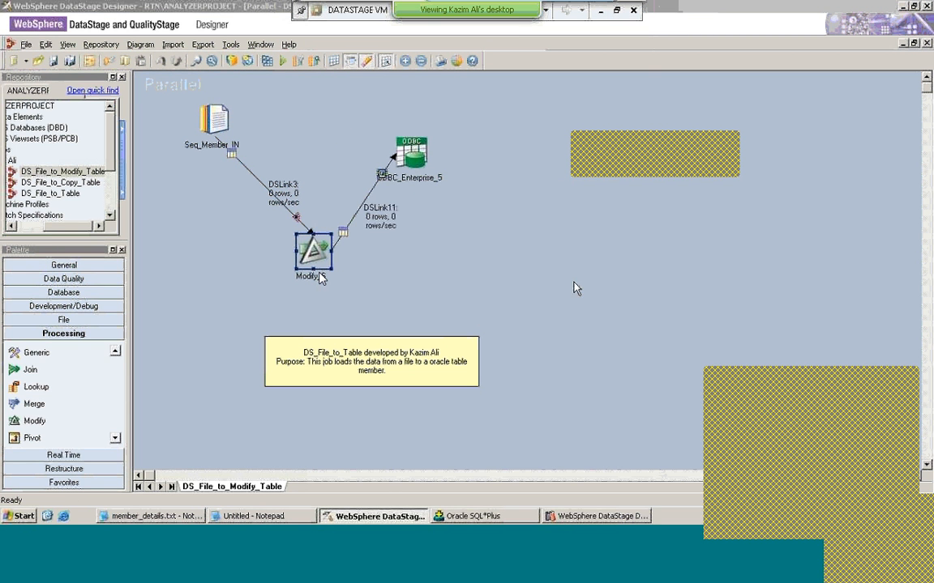
pyautogui.click(285, 62)
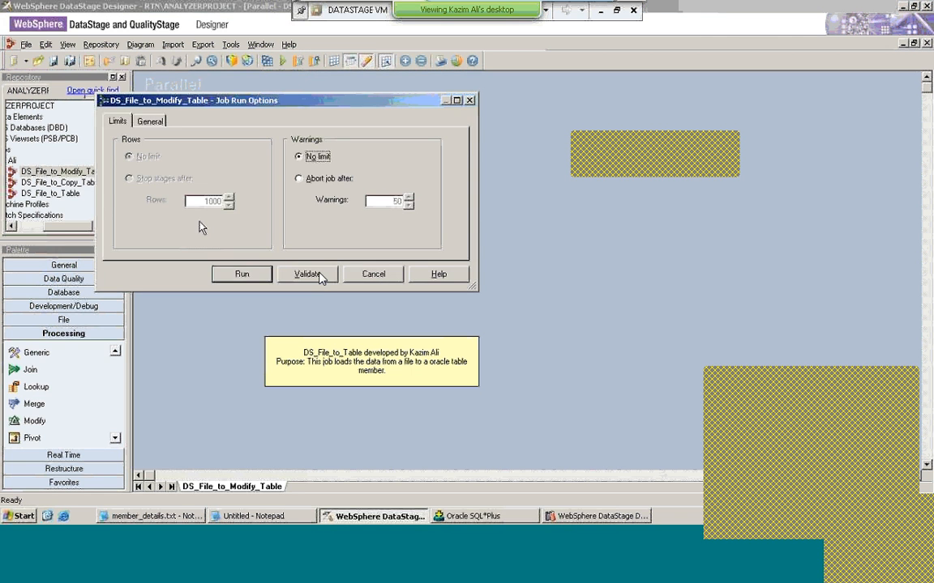
pyautogui.click(241, 274)
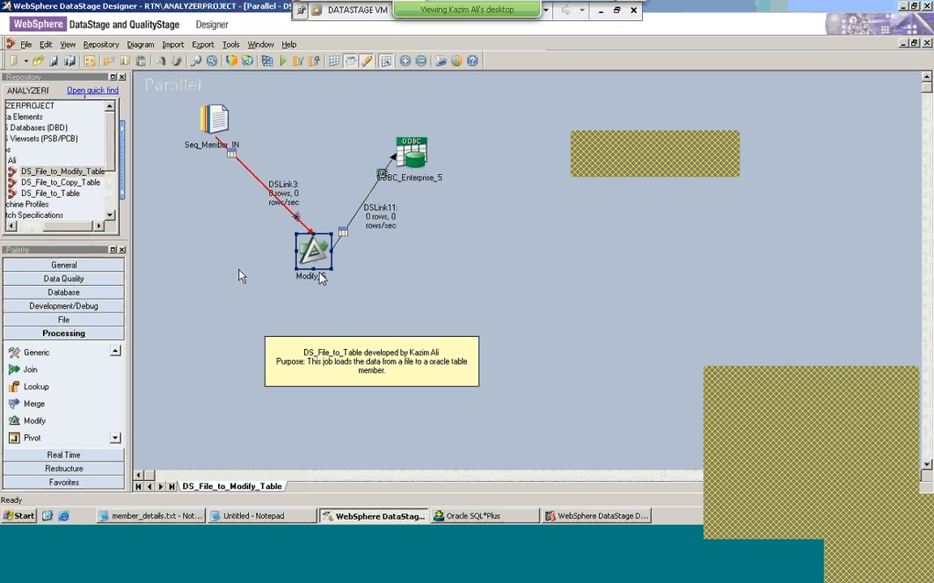
# Check the Director log showing the ORA-00955 abort, then reopen Modify_6's properties in Designer
pyautogui.click(571, 516)
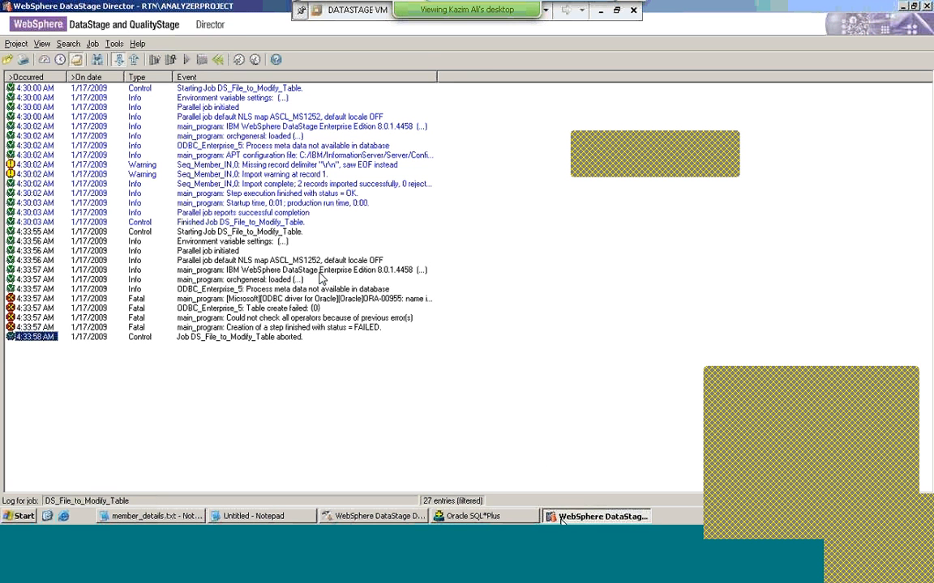
pyautogui.click(561, 518)
pyautogui.click(561, 519)
pyautogui.click(561, 519)
pyautogui.doubleClick(316, 258)
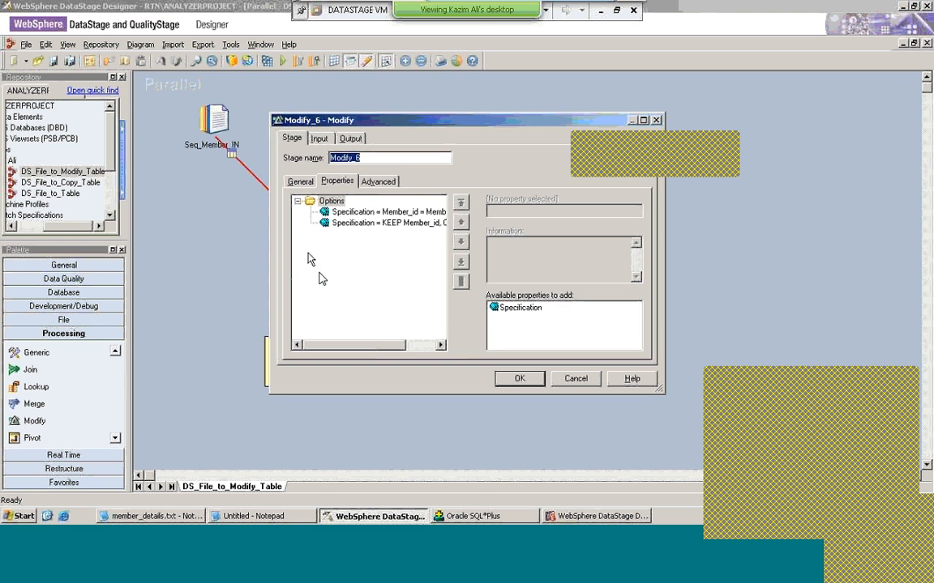
# Correct the Modify_6 specification to 'KEEP Memberid, Coveragedate' and save the stage properties
pyautogui.click(370, 223)
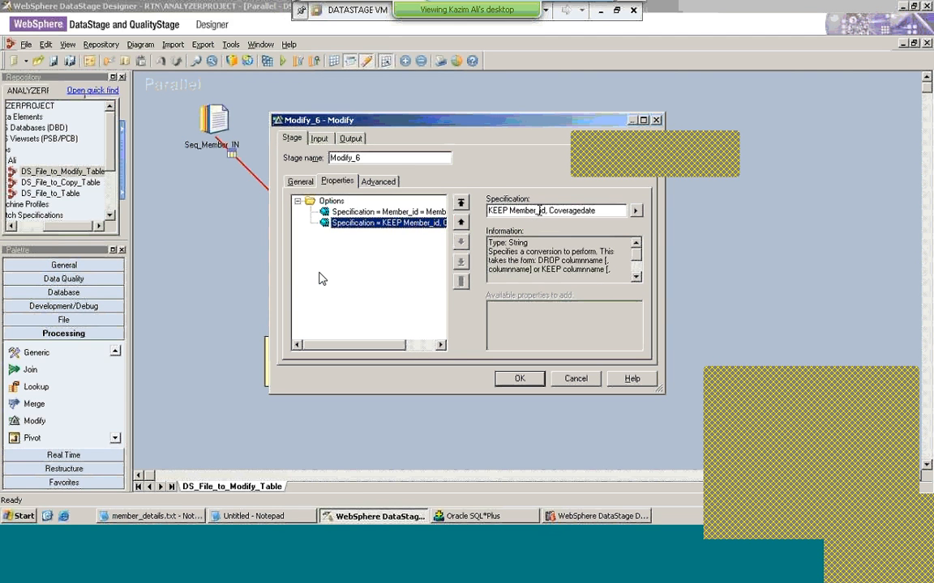
pyautogui.click(539, 209)
pyautogui.press('BackSpace')
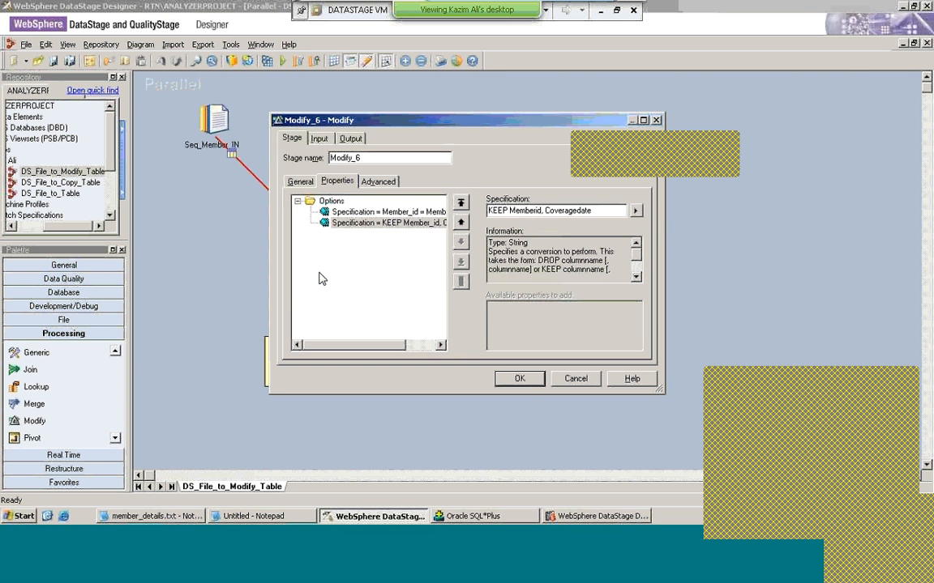
pyautogui.click(520, 382)
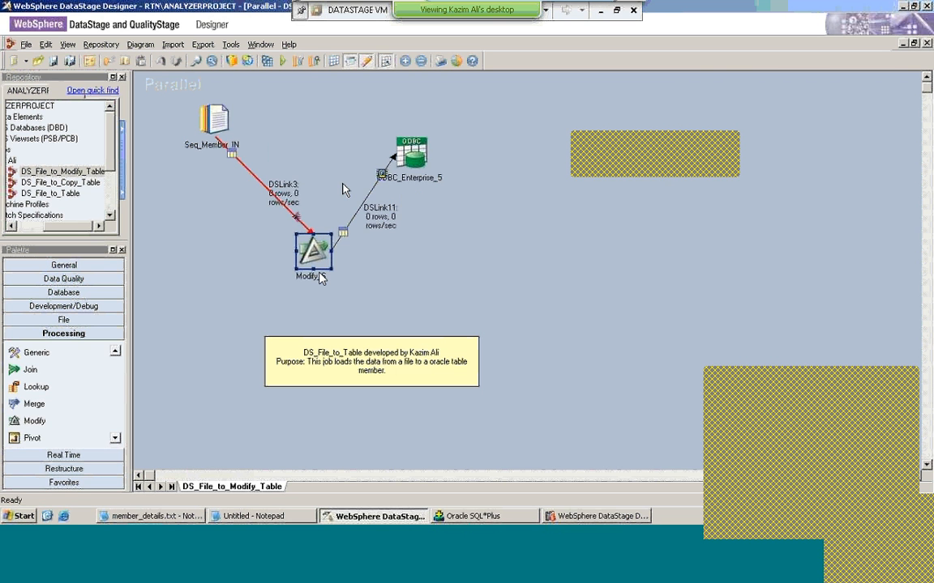
# Recompile DS_File_to_Modify_Table and run the job again
pyautogui.click(240, 59)
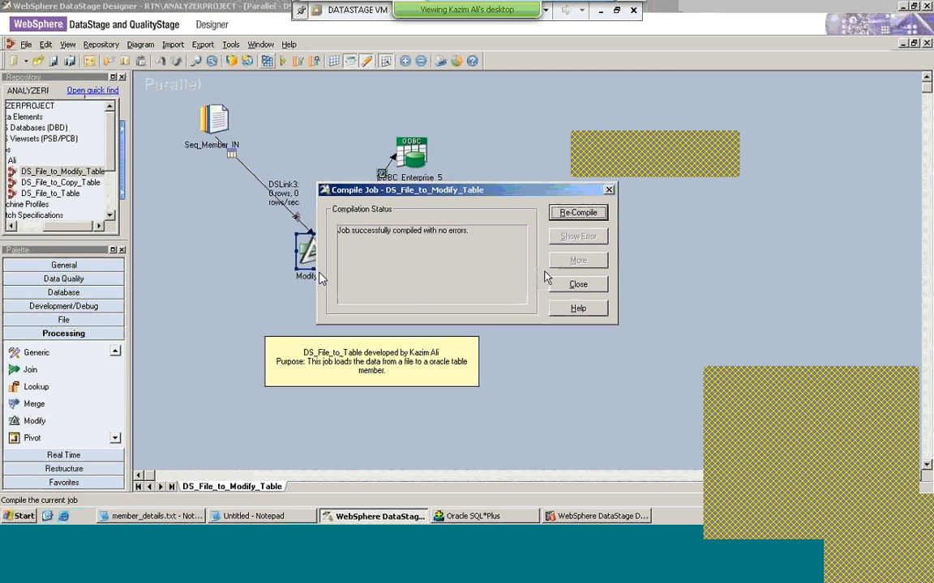
pyautogui.click(573, 286)
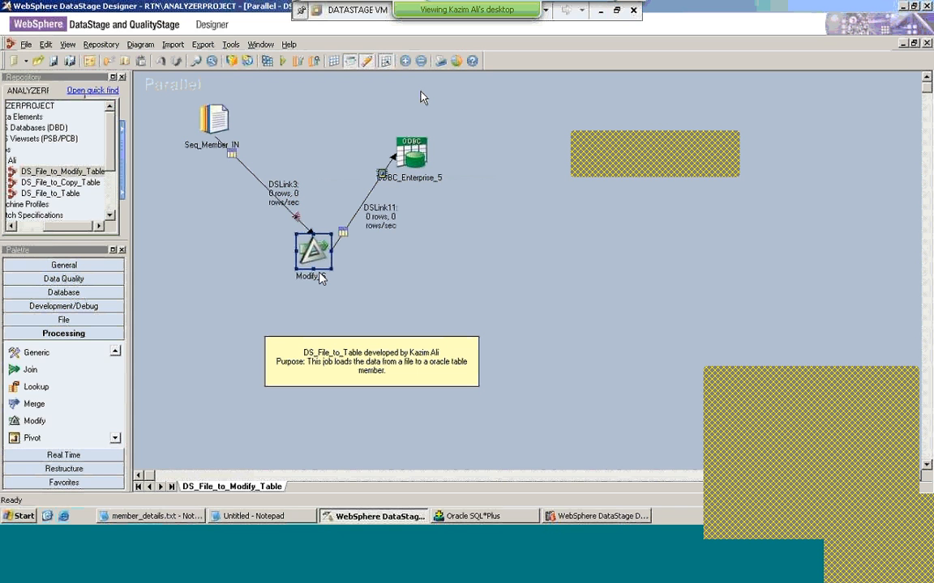
pyautogui.click(285, 60)
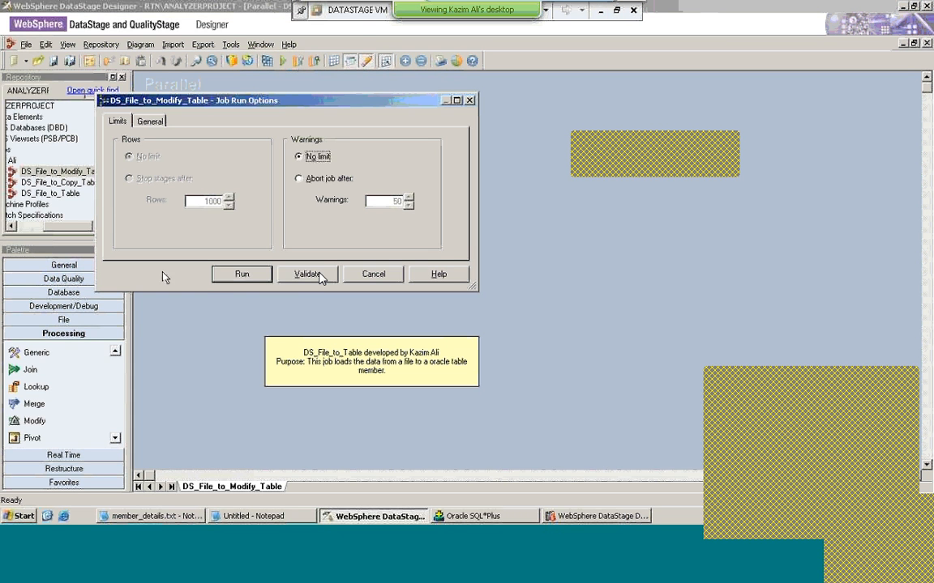
pyautogui.click(233, 277)
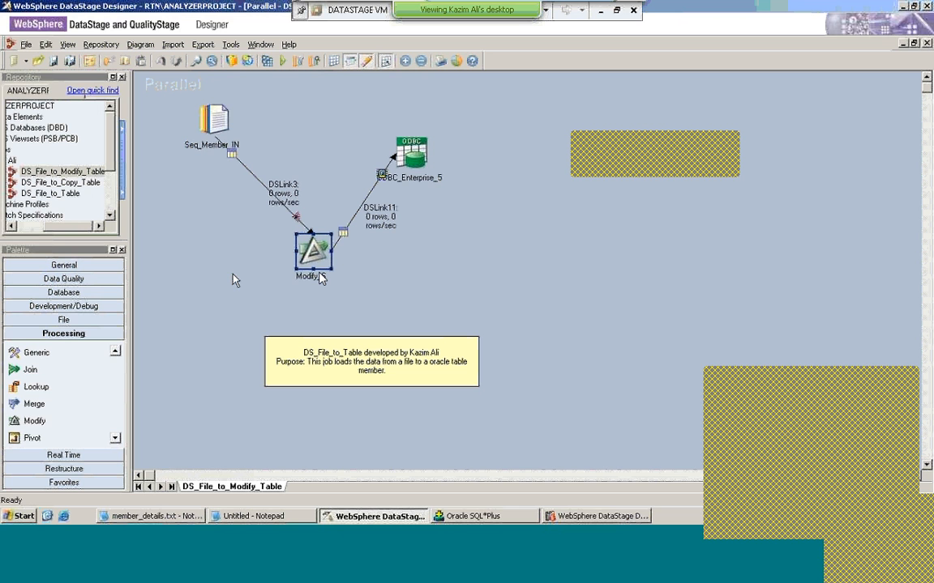
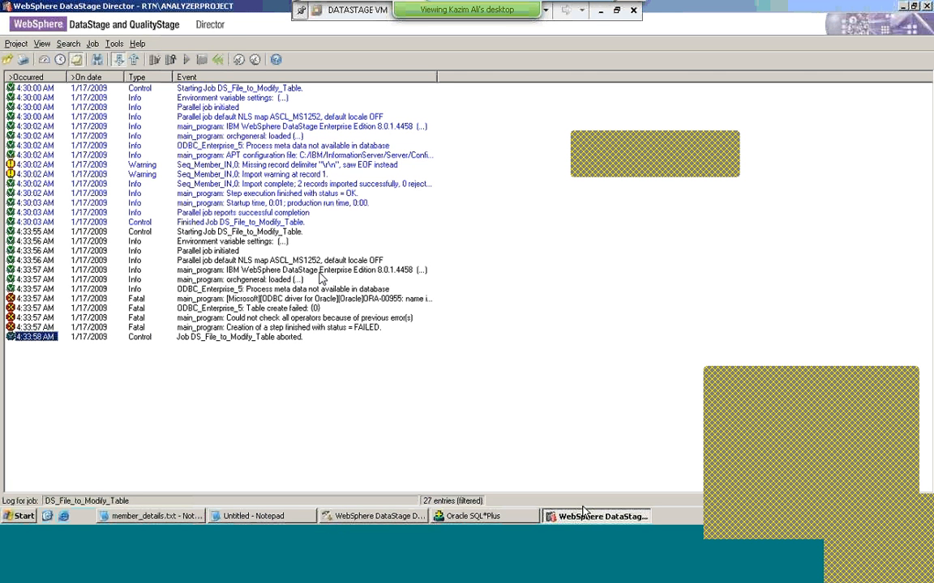
# Return from the Director log to the DS_File_to_Modify_Table job in Designer
pyautogui.click(586, 516)
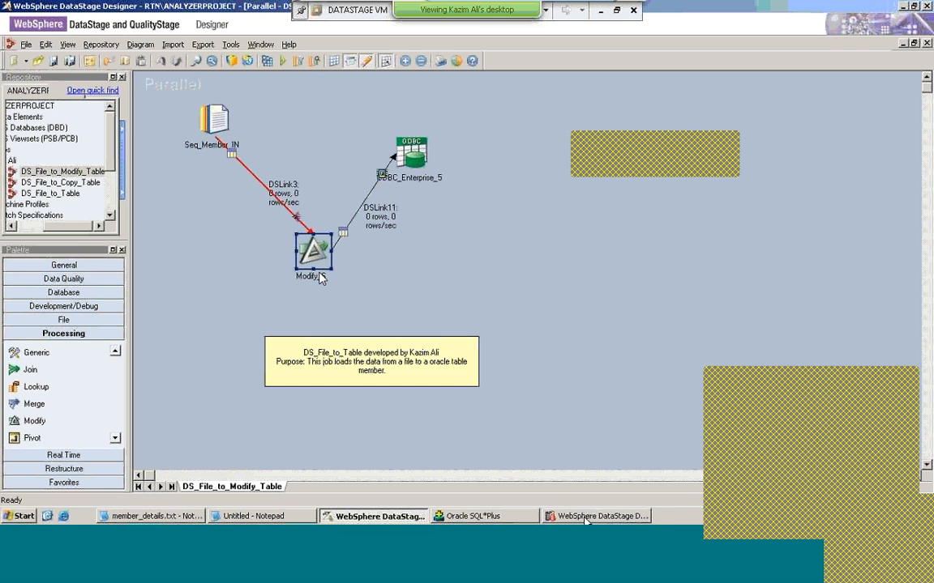
# Set ODBC_Enterprise_5's Write Mode to Append
pyautogui.click(584, 516)
pyautogui.click(380, 235)
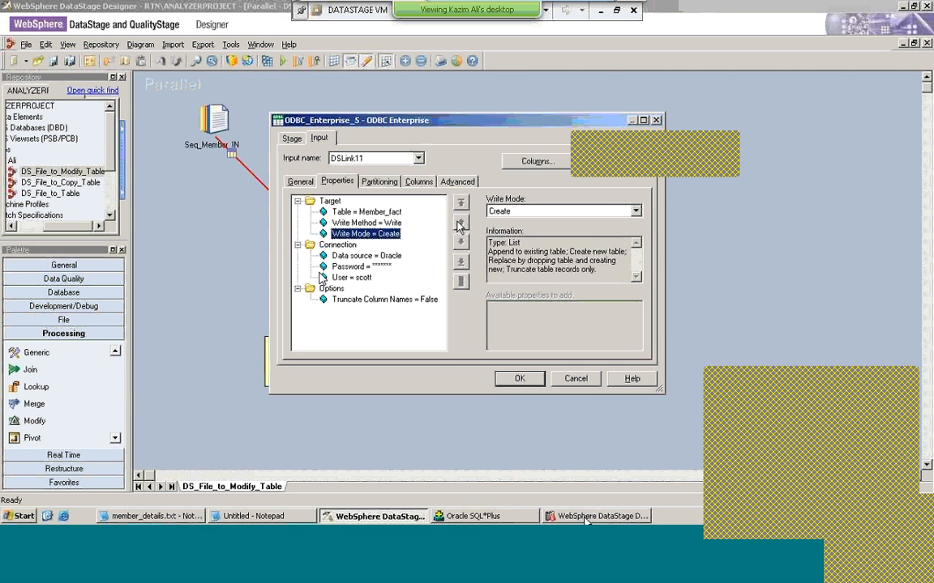
pyautogui.click(636, 211)
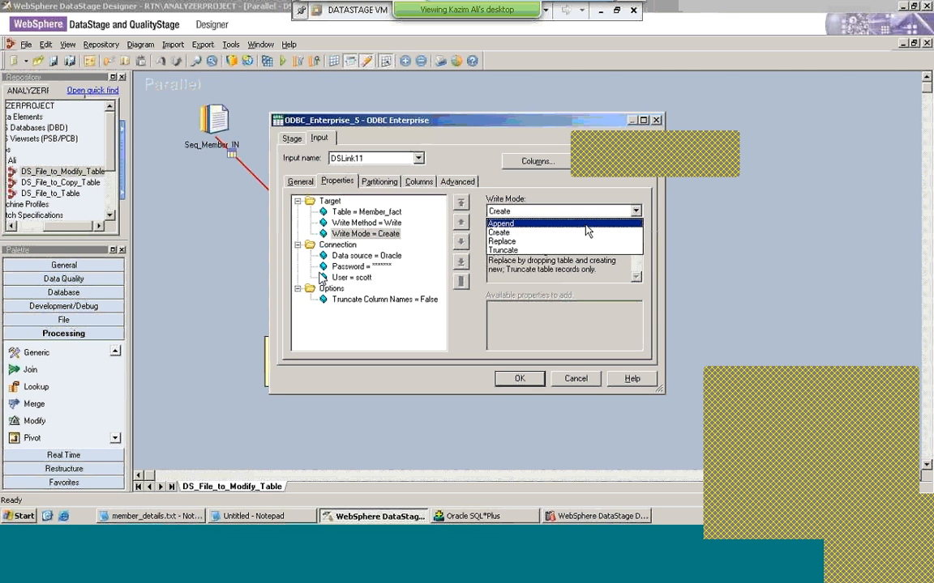
pyautogui.click(587, 223)
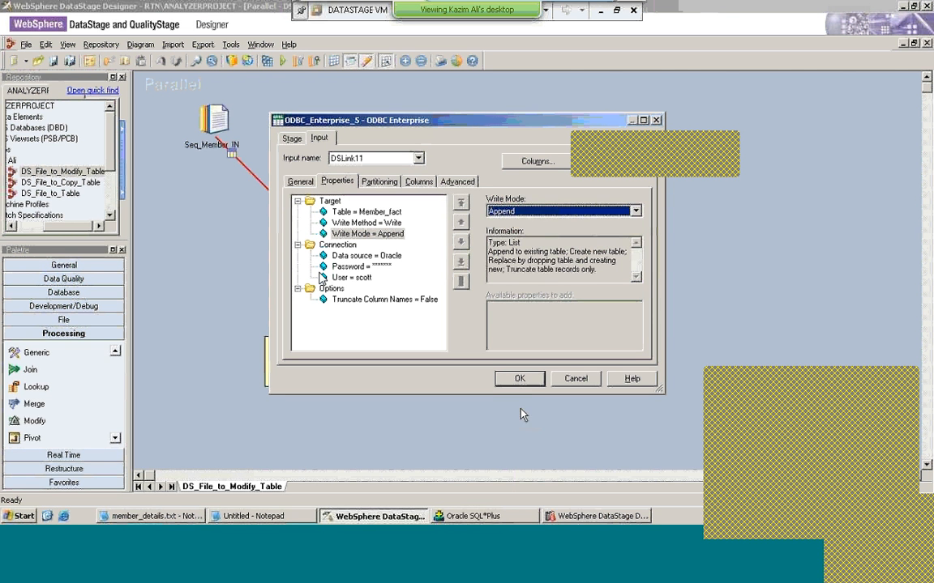
pyautogui.click(519, 379)
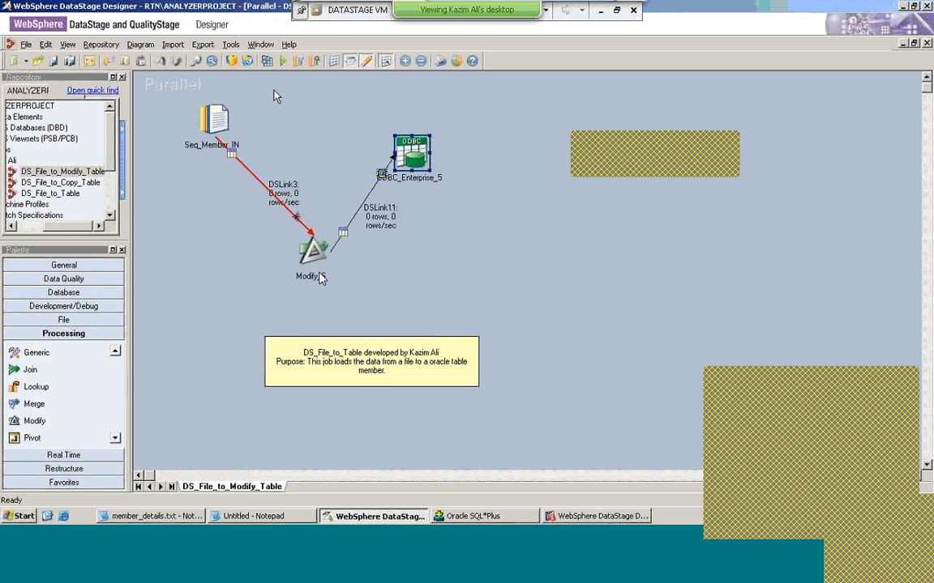
# Edit the Modify_6 'KEEP Memberid, Coveragedate' specification and save the stage
pyautogui.doubleClick(313, 252)
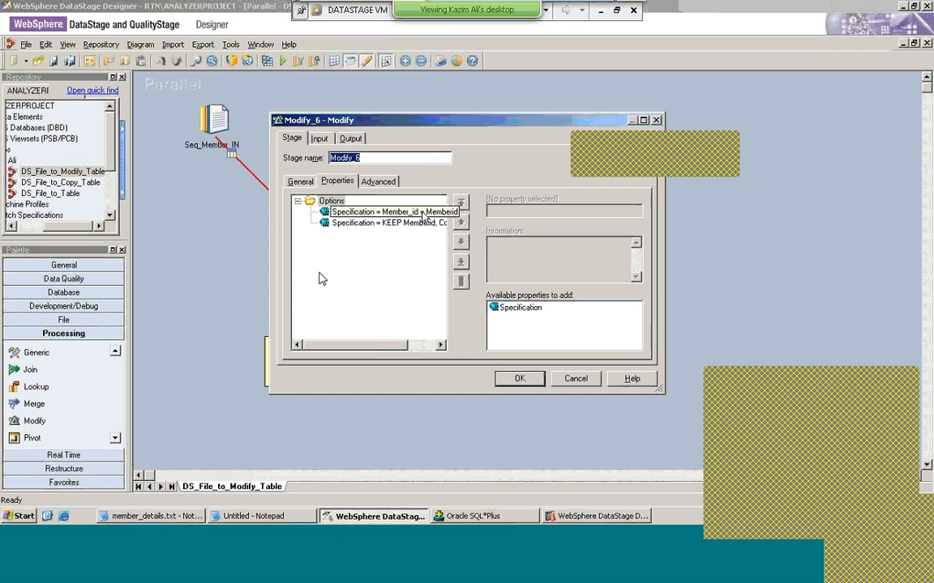
pyautogui.click(382, 223)
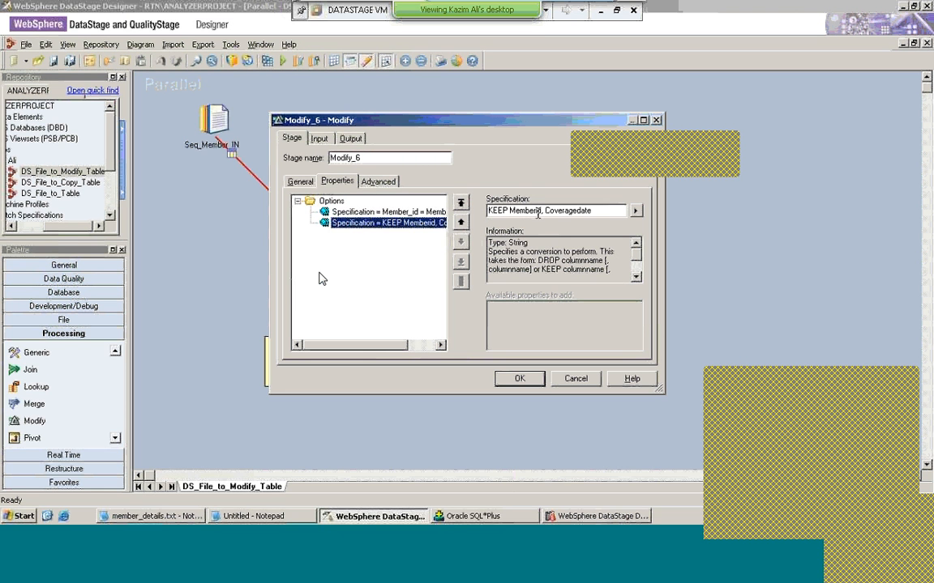
pyautogui.click(538, 212)
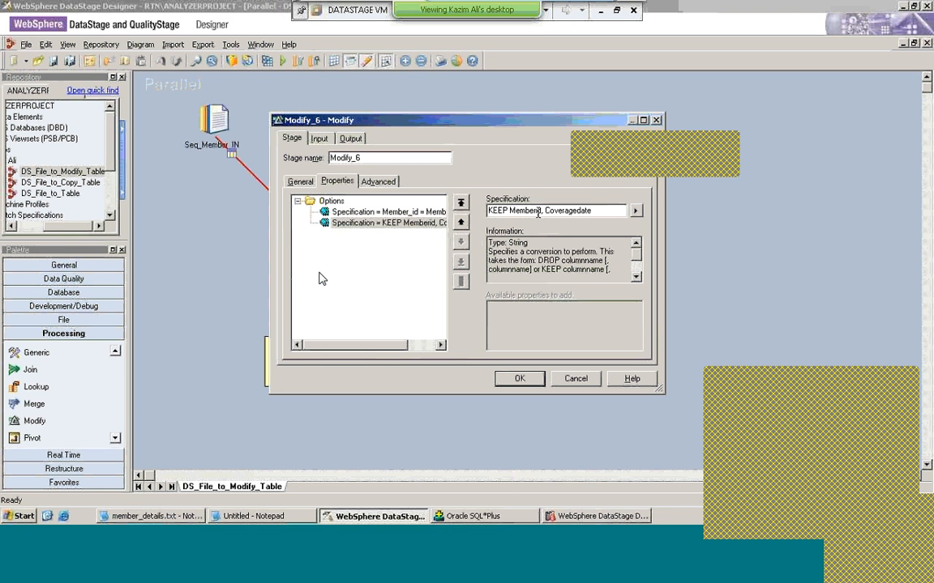
pyautogui.write('_')
pyautogui.click(523, 379)
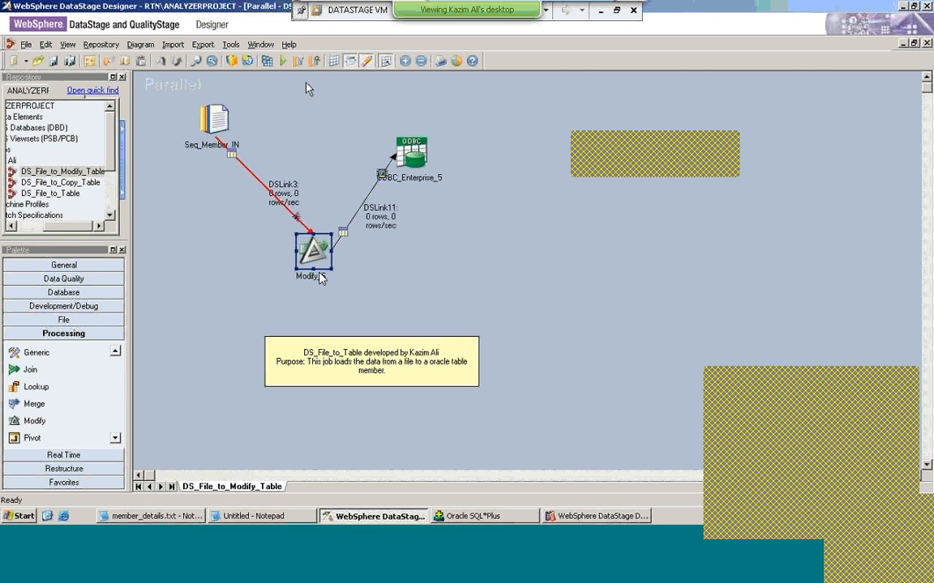
# Compile and run DS_File_to_Modify_Table, sending 2 rows through the Modify stage
pyautogui.click(268, 61)
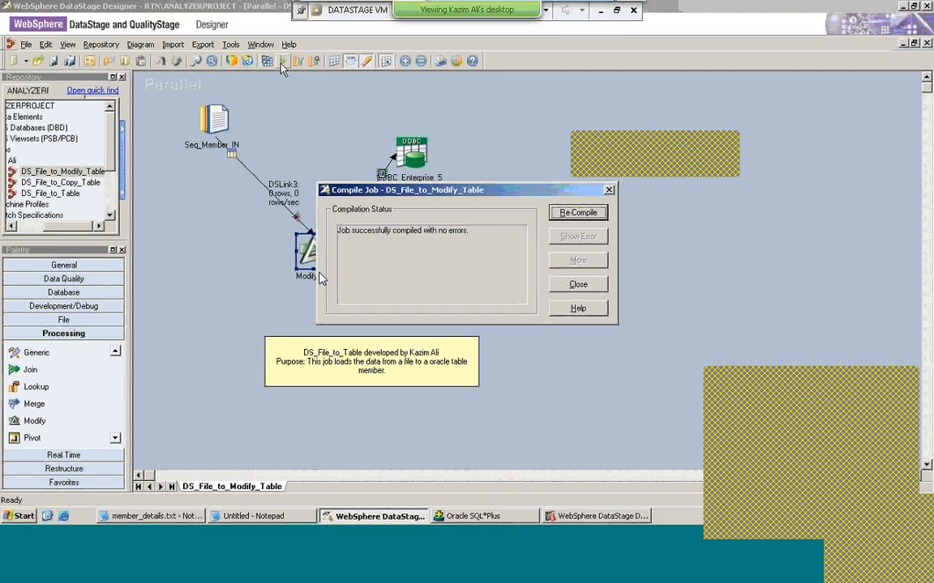
pyautogui.click(578, 284)
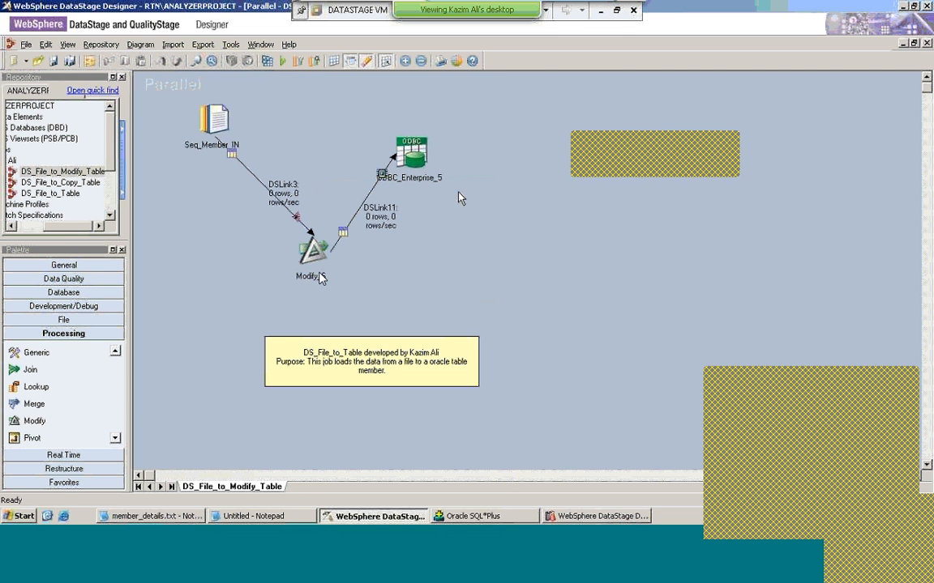
pyautogui.click(282, 61)
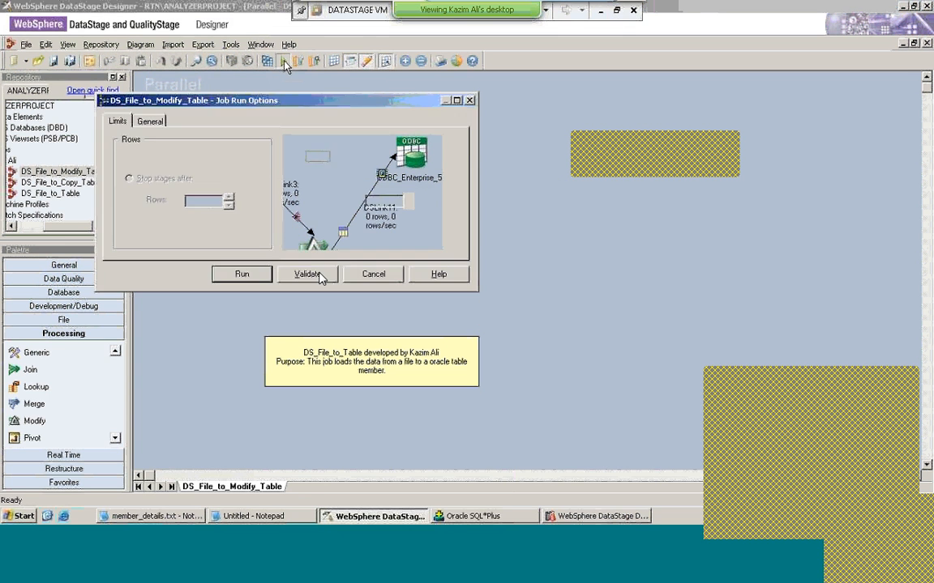
pyautogui.click(241, 275)
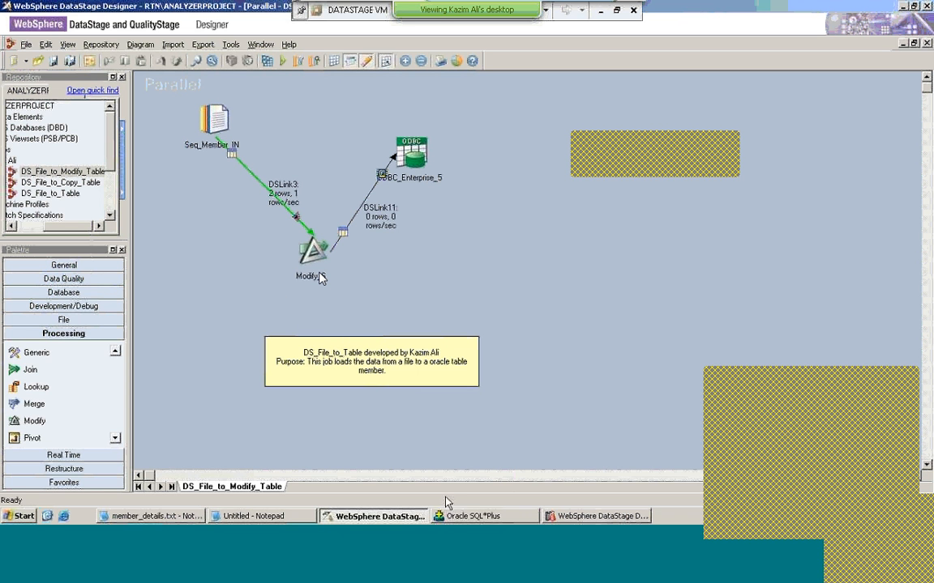
pyautogui.click(461, 518)
# Run 'select * from member_fact;' in SQL*Plus, confirm 4 rows, then return to DataStage
pyautogui.write('selec')
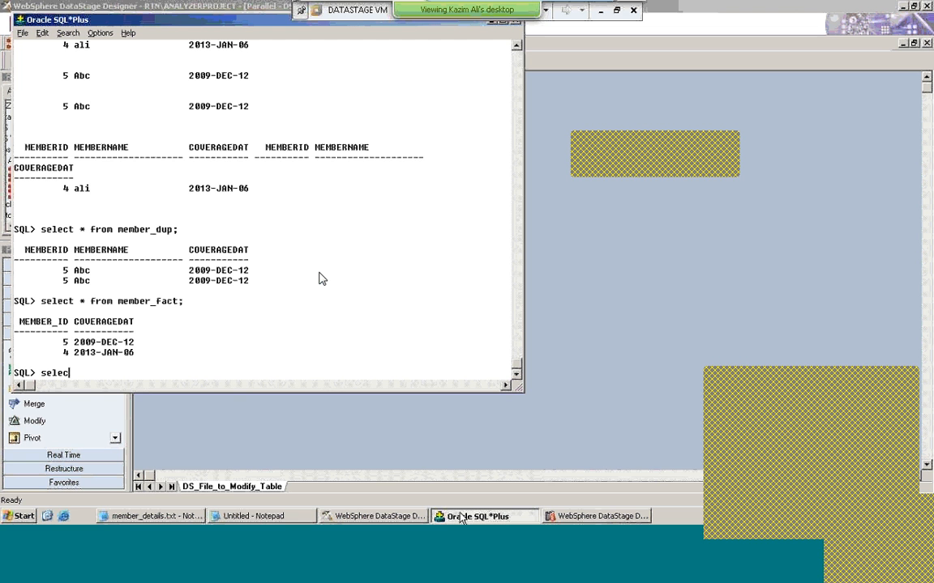
pyautogui.write('t * from member_fact;')
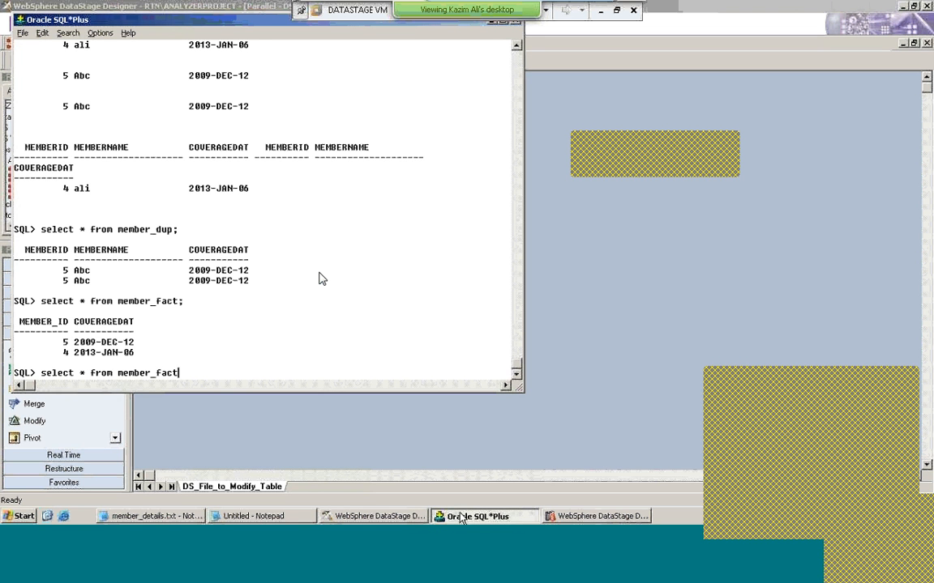
pyautogui.press('Return')
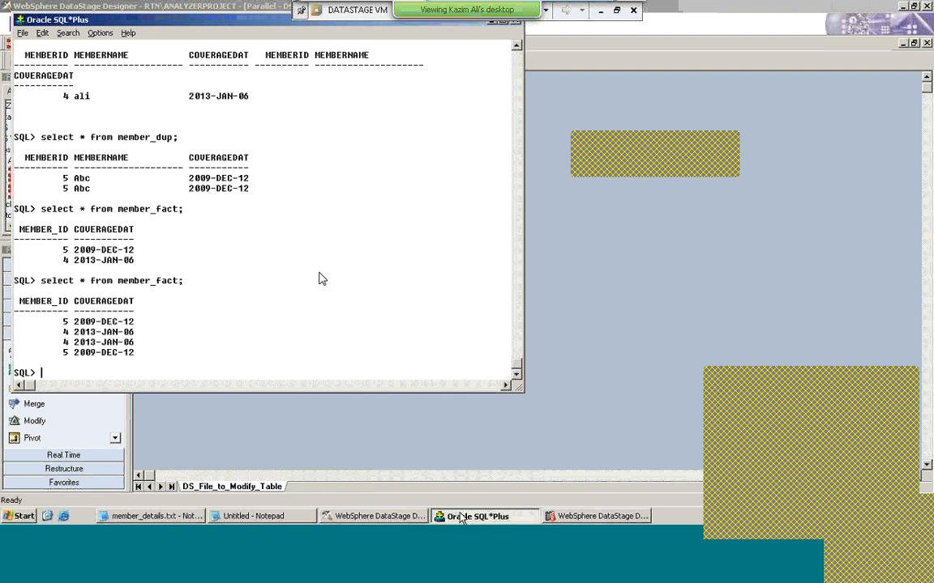
pyautogui.click(460, 517)
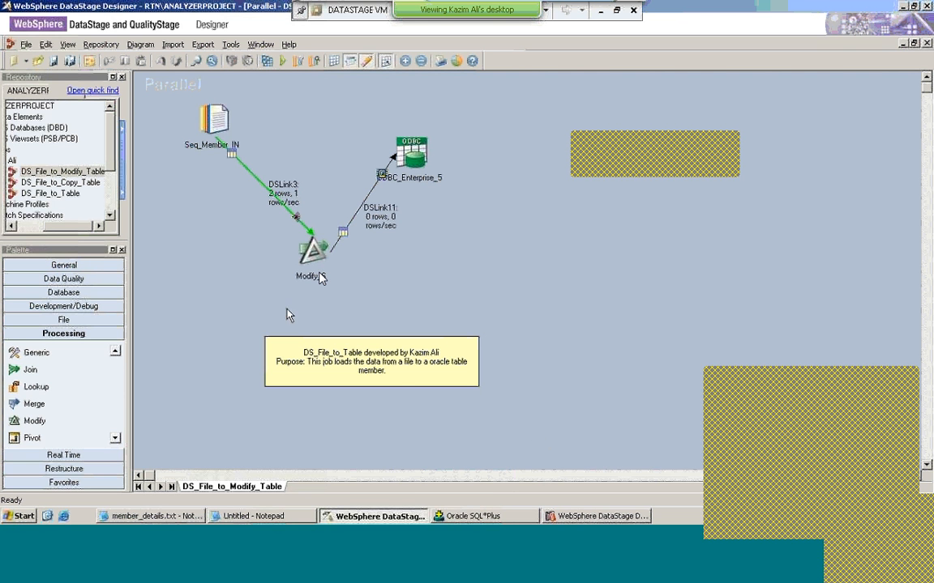
# Open DS_File_to_Copy_Table and inspect ODBC_Enterprise_6's table and Append write mode without changes
pyautogui.click(16, 182)
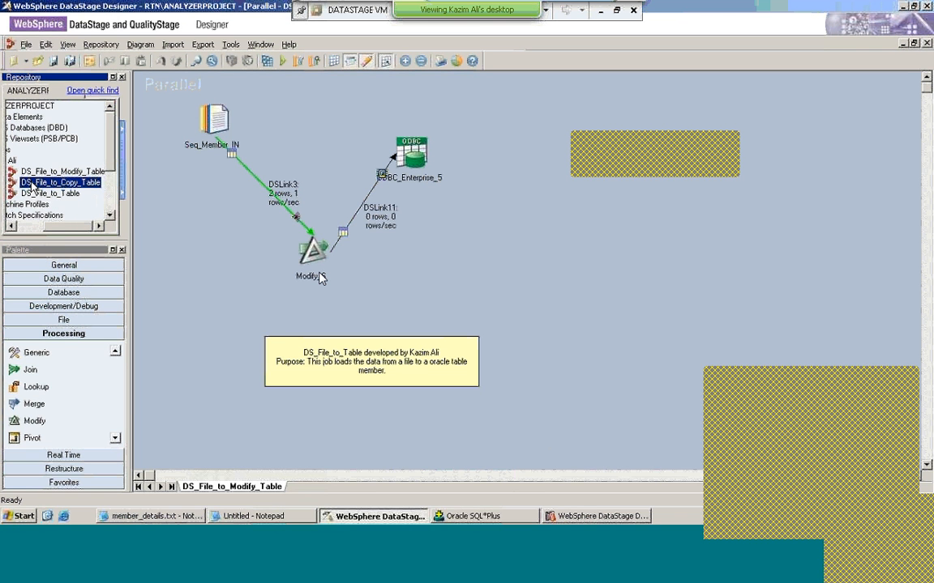
pyautogui.doubleClick(33, 186)
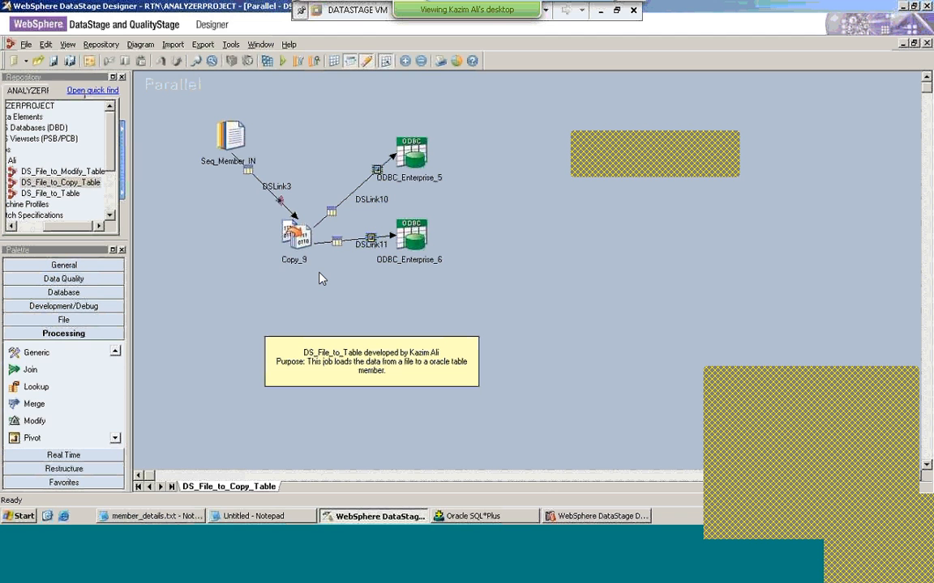
pyautogui.click(414, 241)
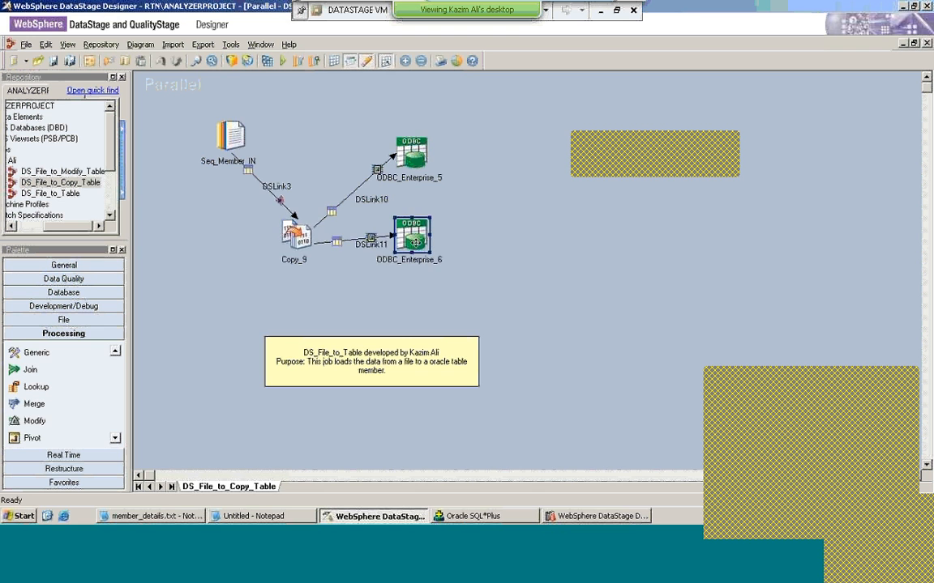
pyautogui.doubleClick(414, 242)
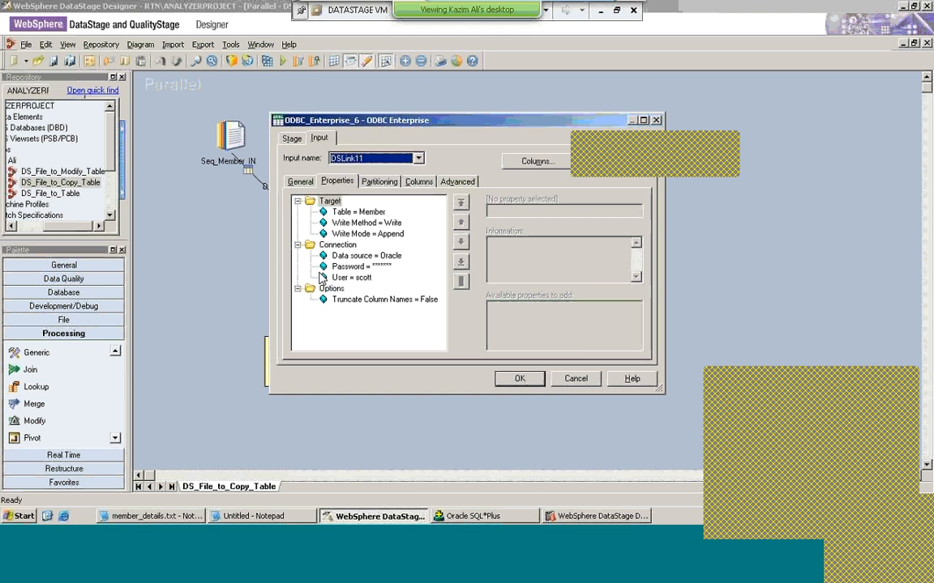
pyautogui.click(569, 383)
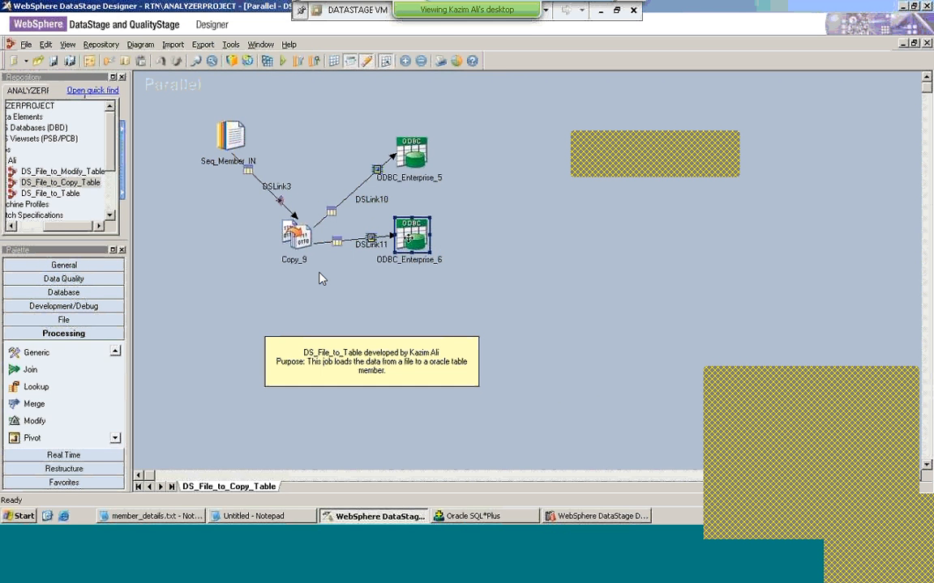
# Open Copy_9's output settings and review the DSLink10 mapping and column definitions
pyautogui.click(303, 238)
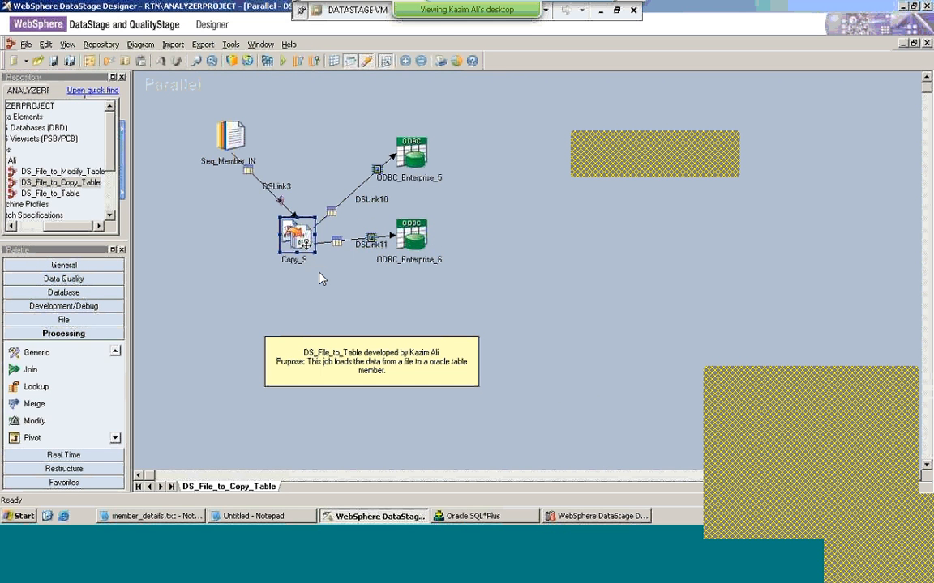
pyautogui.click(423, 238)
pyautogui.click(300, 236)
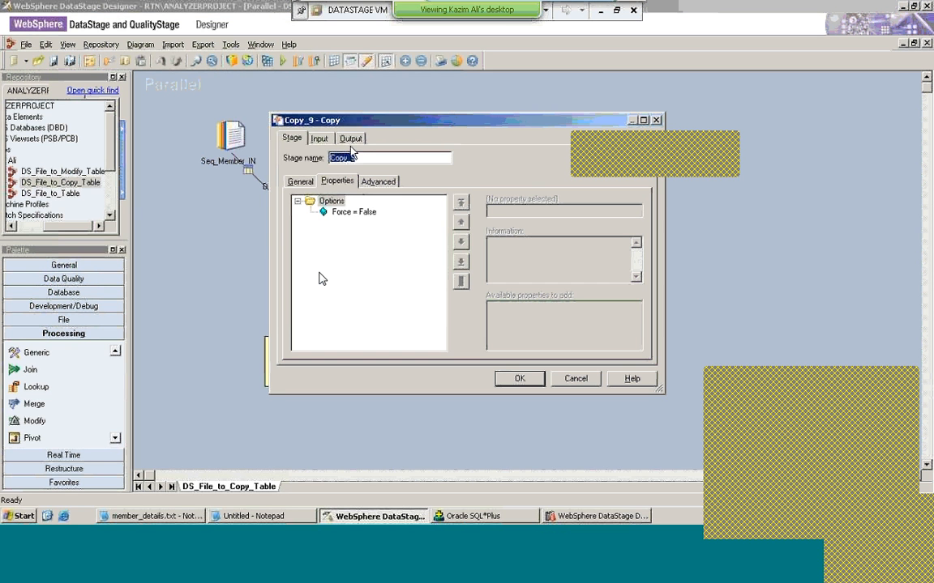
pyautogui.click(352, 140)
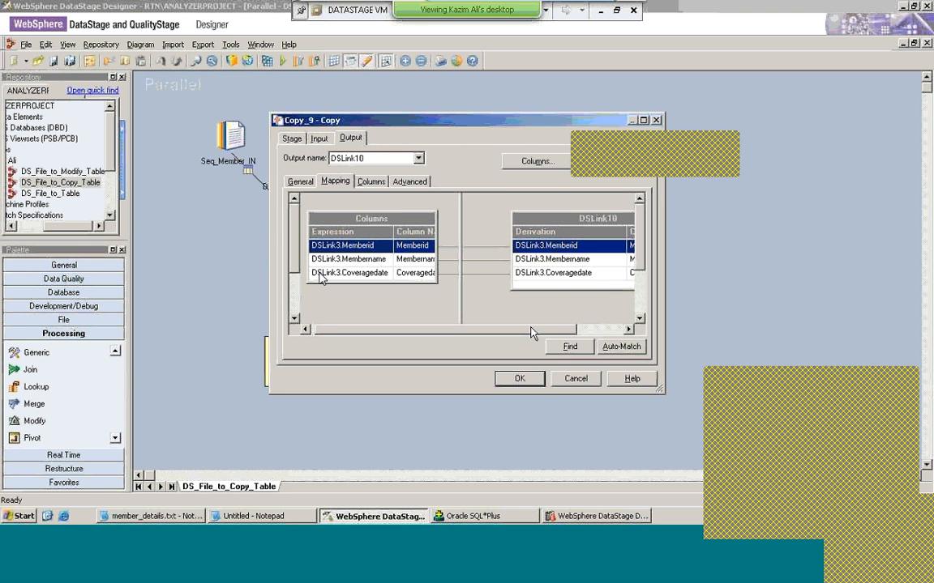
pyautogui.moveTo(530, 332); pyautogui.dragTo(581, 323)
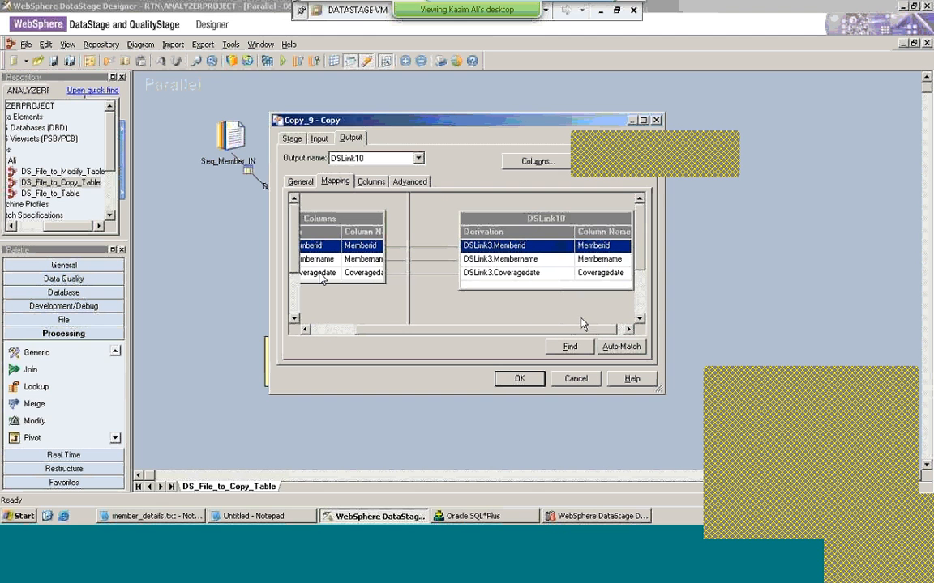
pyautogui.click(541, 221)
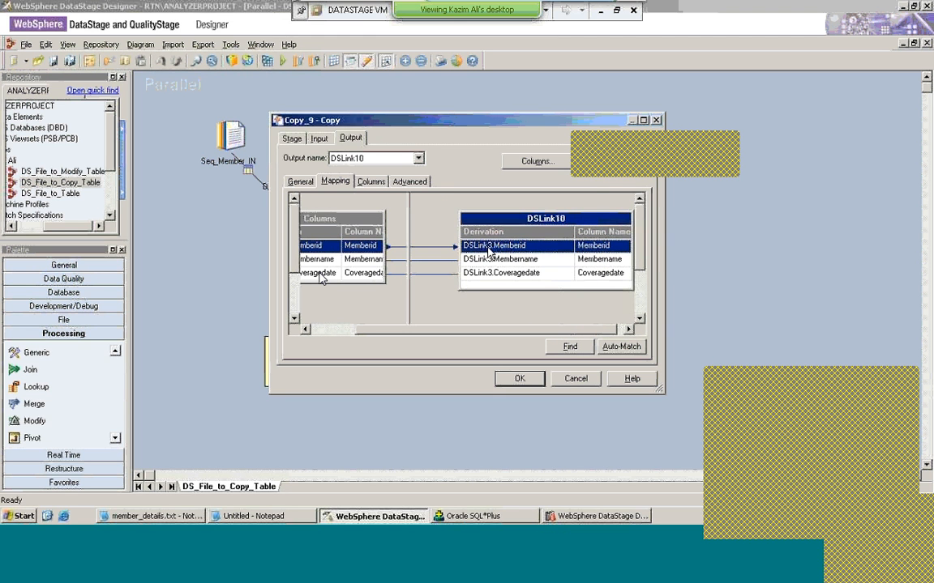
pyautogui.click(356, 221)
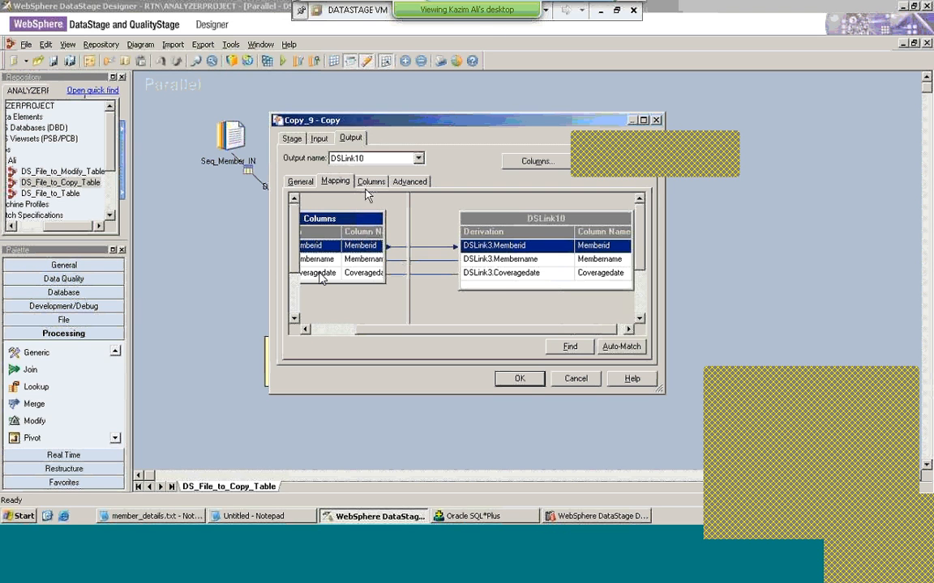
pyautogui.click(368, 183)
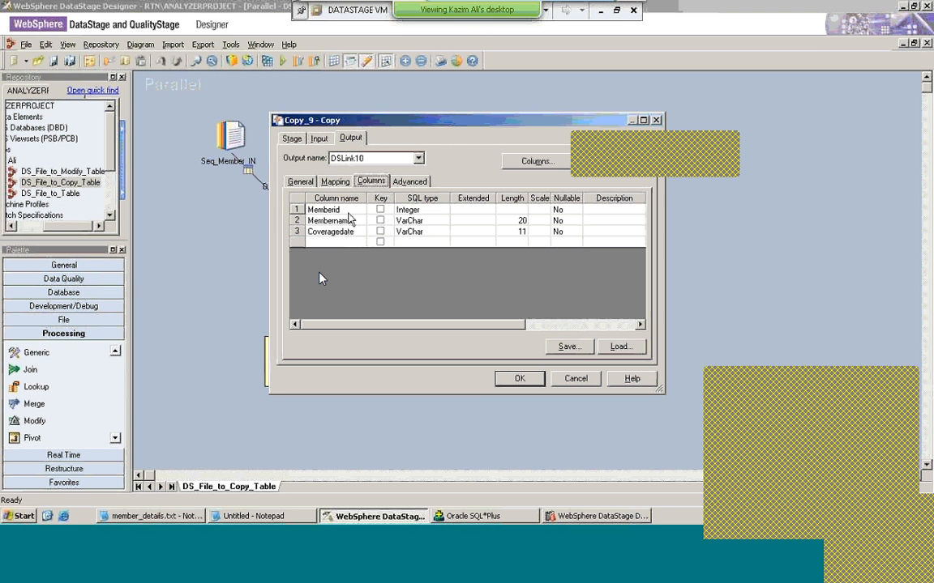
# Rename the DSLink10 output column Memberid to Member_id and save the stage
pyautogui.click(350, 212)
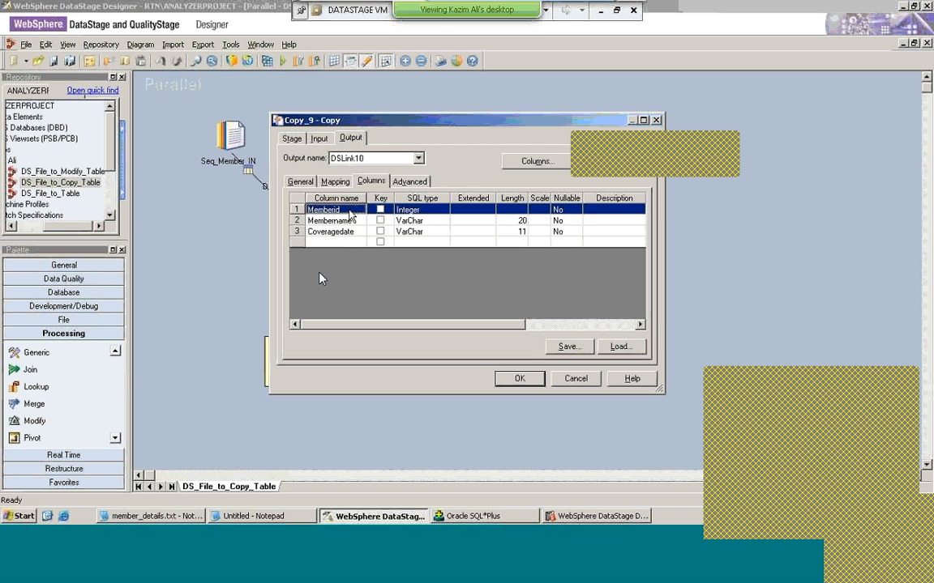
pyautogui.click(349, 211)
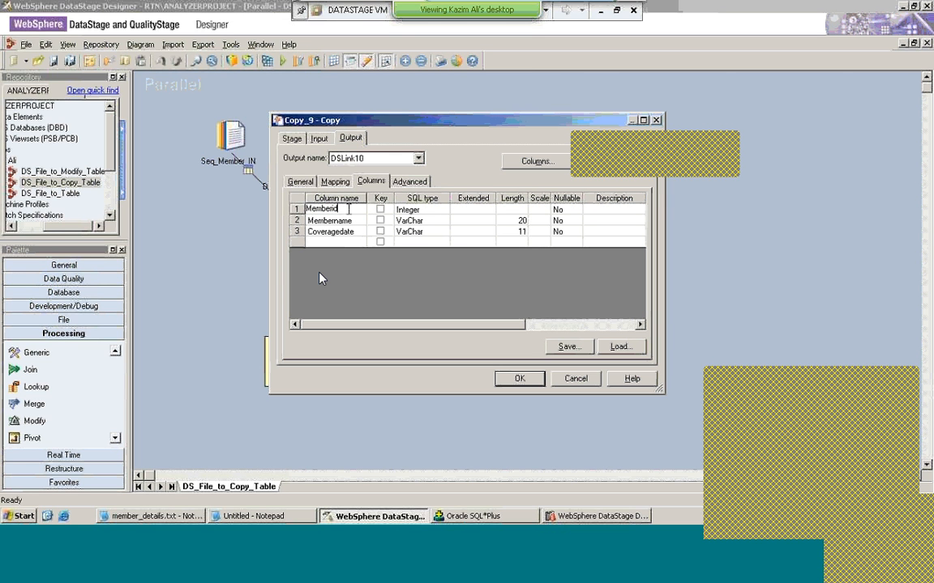
pyautogui.press('Left')
pyautogui.press('Left')
pyautogui.write('_')
pyautogui.click(516, 380)
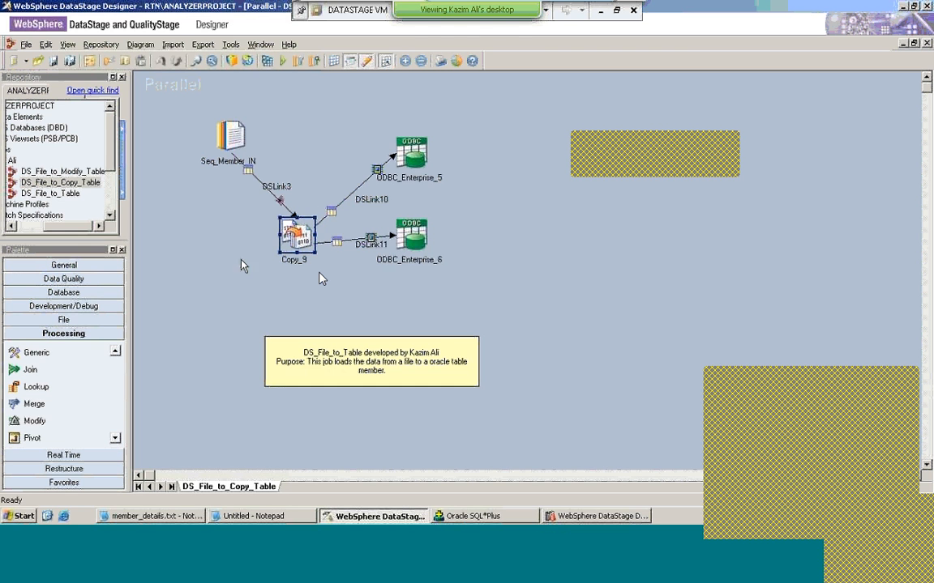
# Reopen Copy_9 and verify the mapping shows Member_id, Membername and Coveragedate
pyautogui.doubleClick(306, 239)
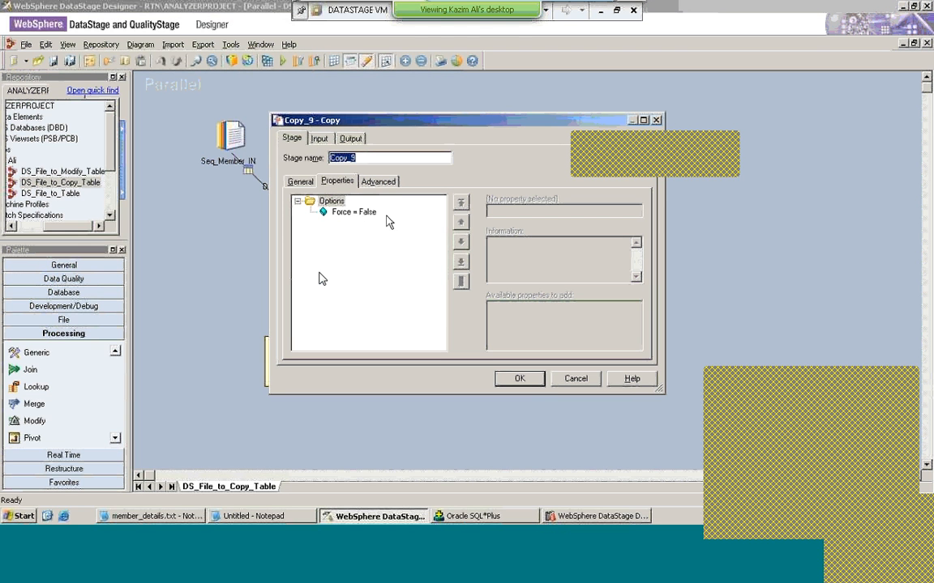
pyautogui.click(350, 138)
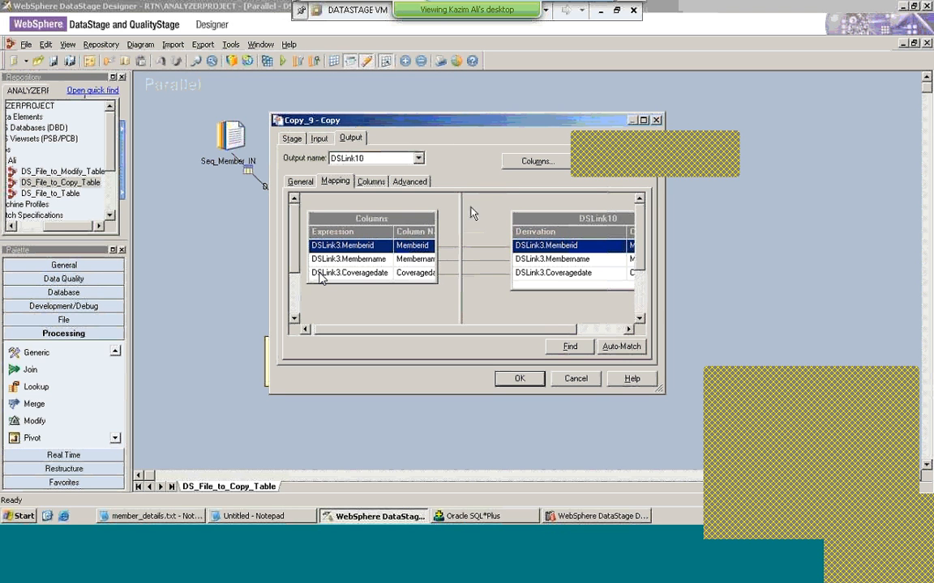
pyautogui.click(397, 220)
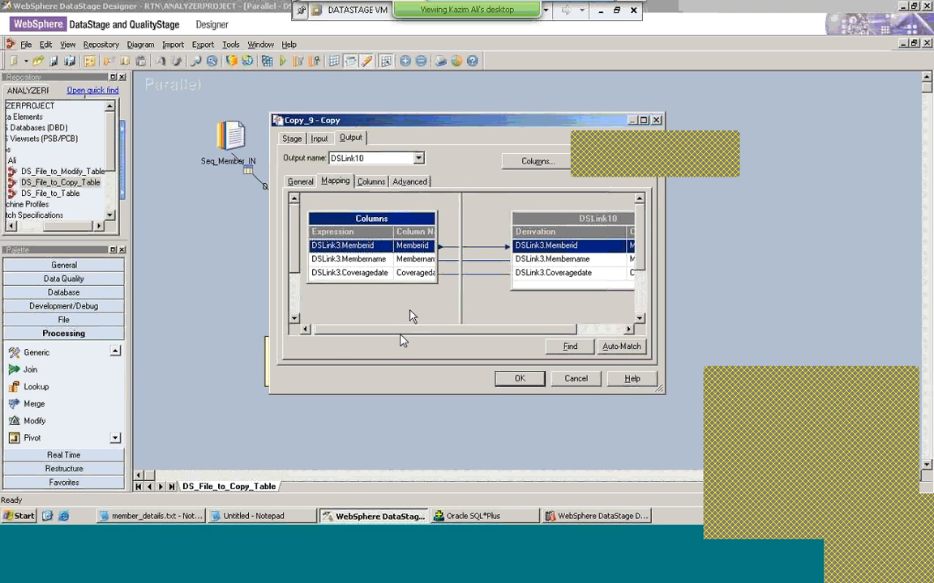
pyautogui.moveTo(422, 333); pyautogui.dragTo(468, 333)
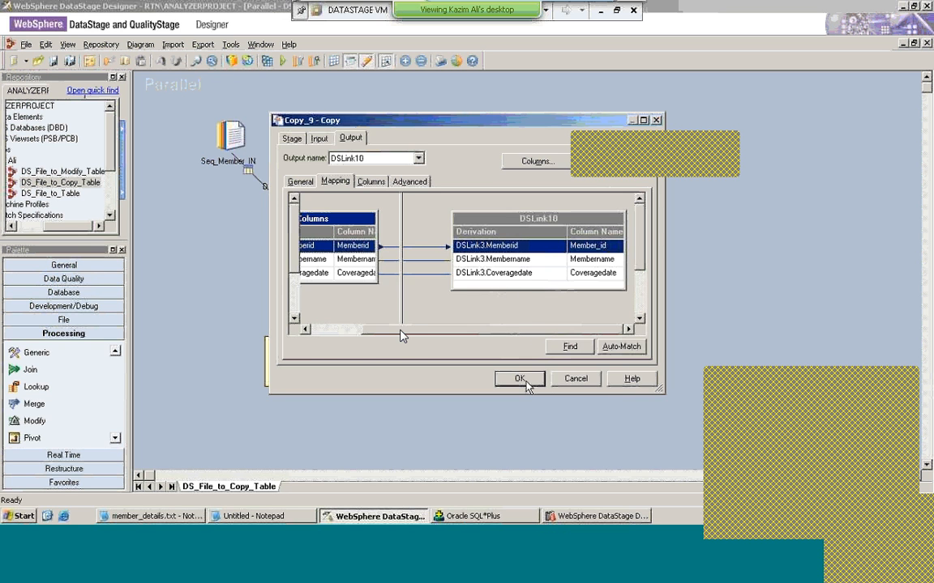
pyautogui.click(520, 378)
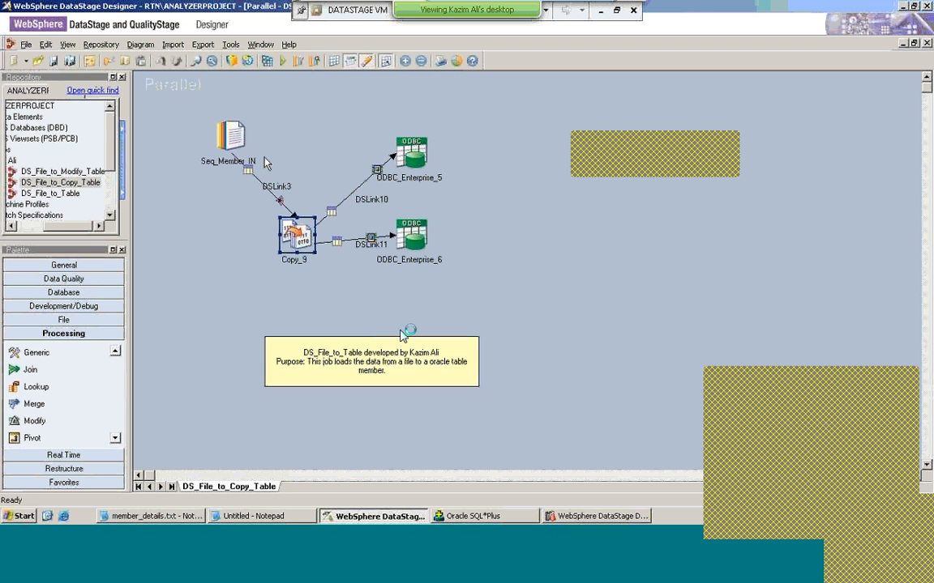
# Change ODBC_Enterprise_5's table from Member_dup to Member_dup_cpy and its write mode from Append to Create
pyautogui.click(414, 150)
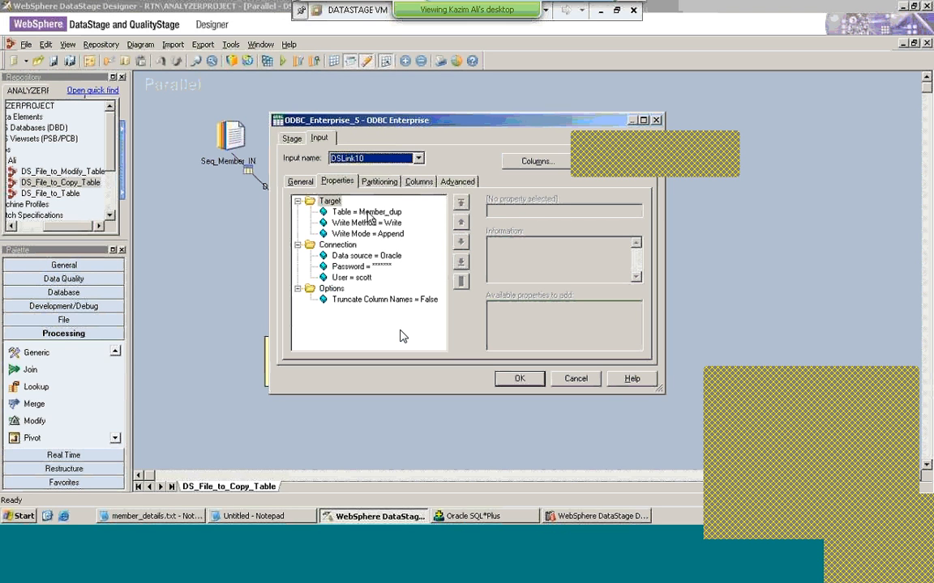
pyautogui.click(368, 214)
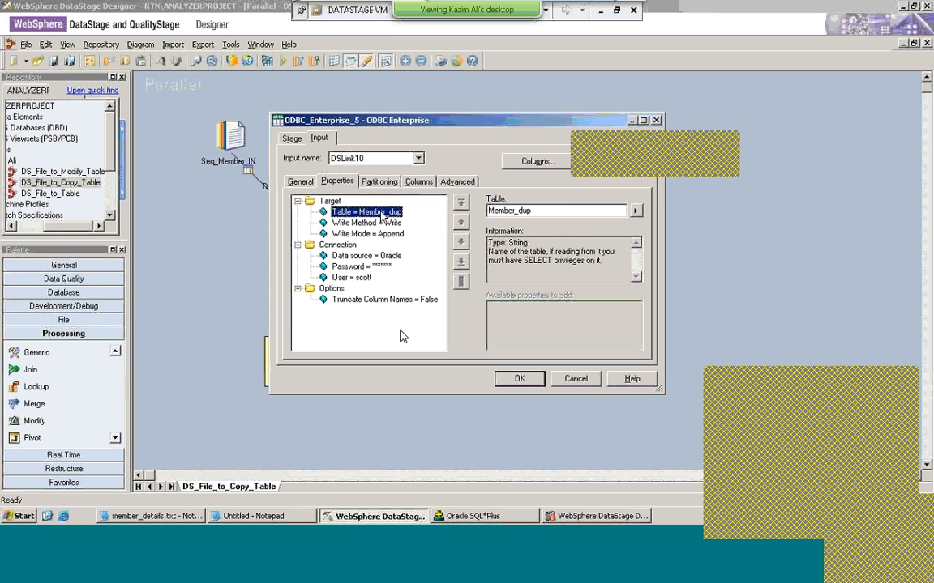
pyautogui.click(572, 210)
pyautogui.write('_')
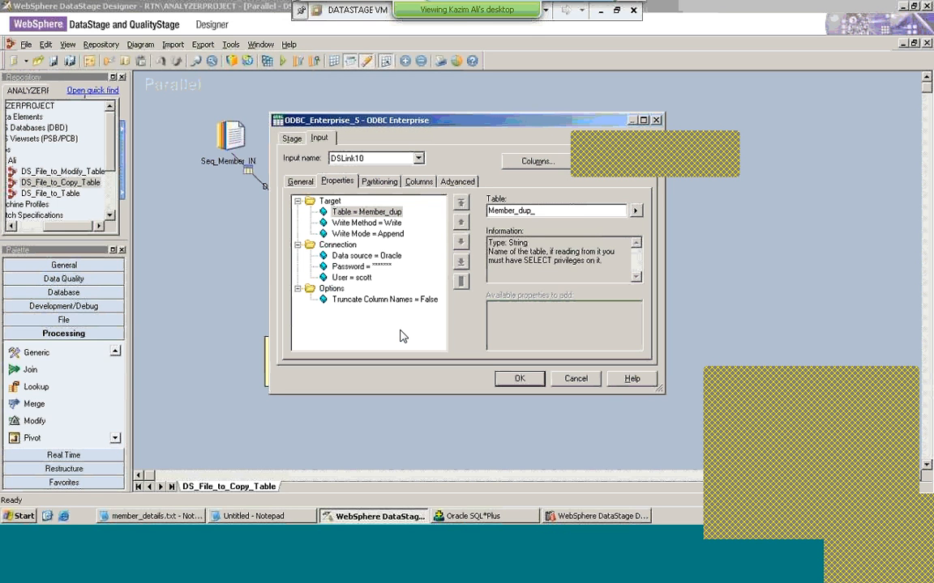
pyautogui.write('cpy')
pyautogui.click(395, 231)
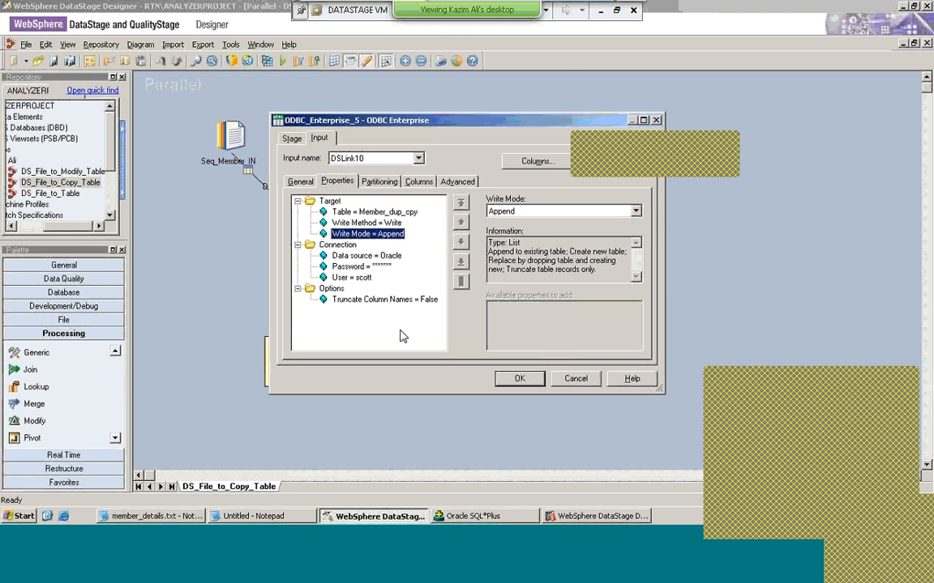
pyautogui.click(595, 210)
pyautogui.click(559, 252)
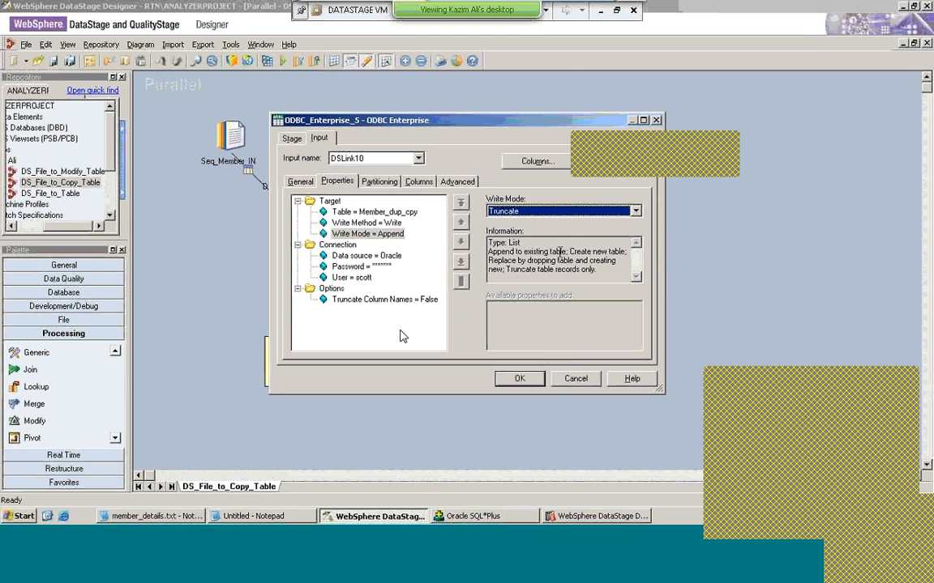
pyautogui.click(596, 211)
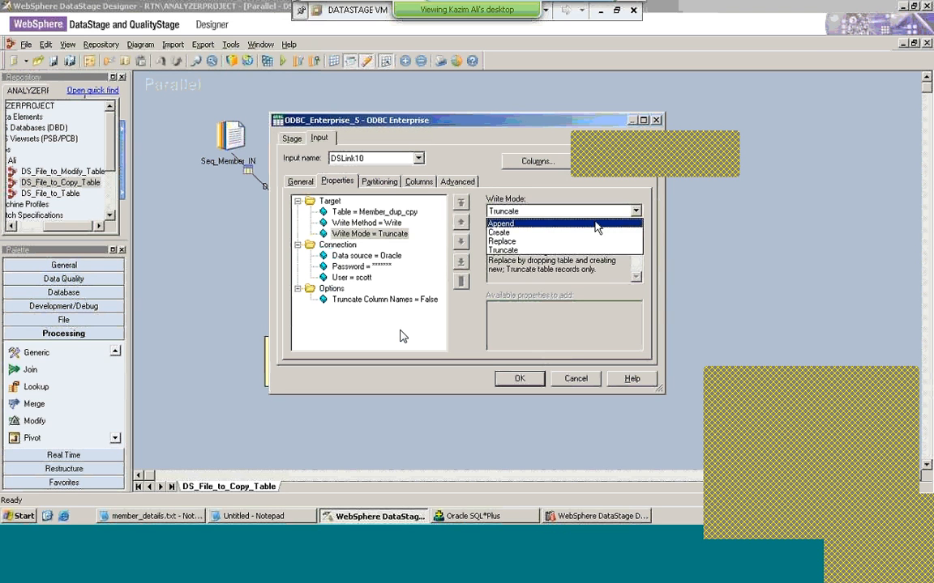
pyautogui.click(531, 233)
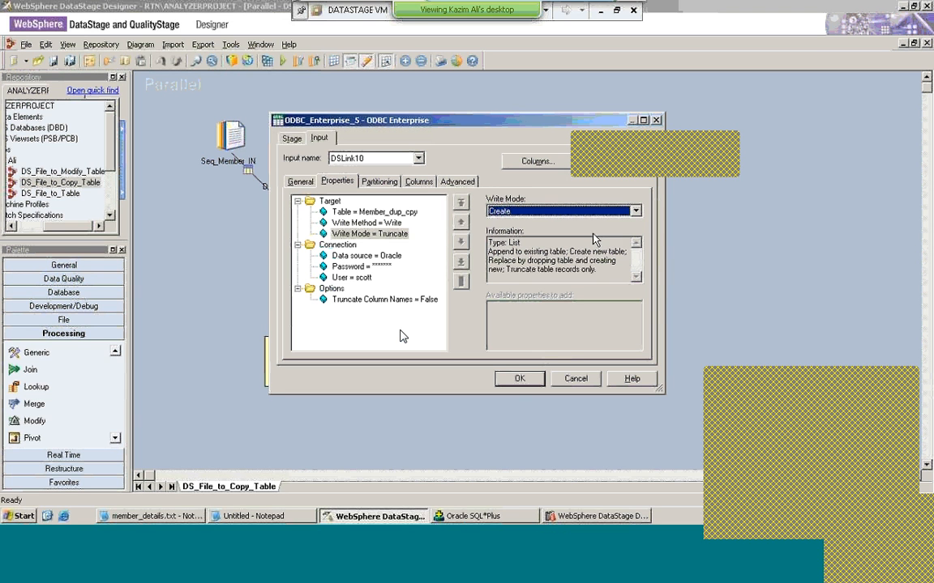
pyautogui.click(521, 380)
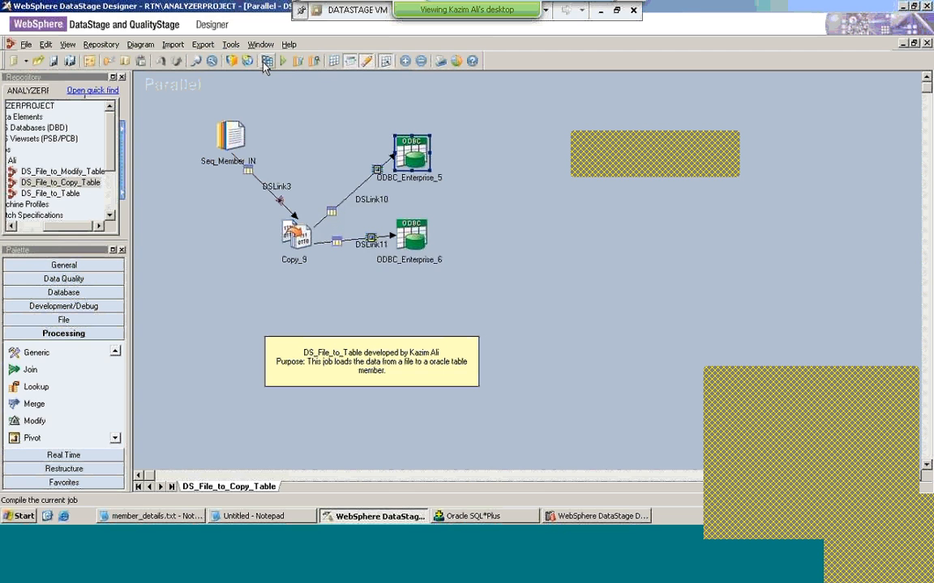
# Compile DS_File_to_Copy_Table and run it with default limits, loading 2 rows into both ODBC targets
pyautogui.click(235, 58)
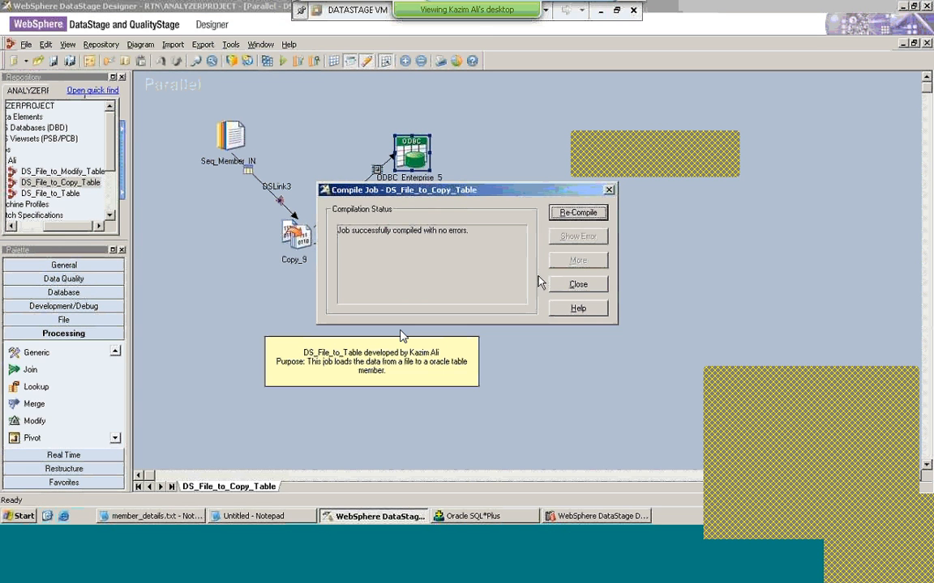
pyautogui.click(567, 285)
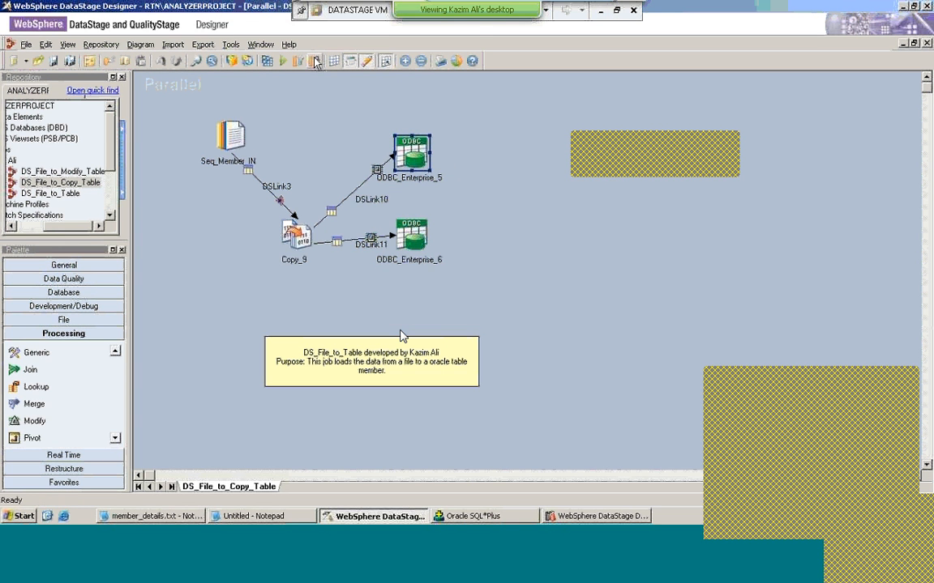
pyautogui.click(284, 61)
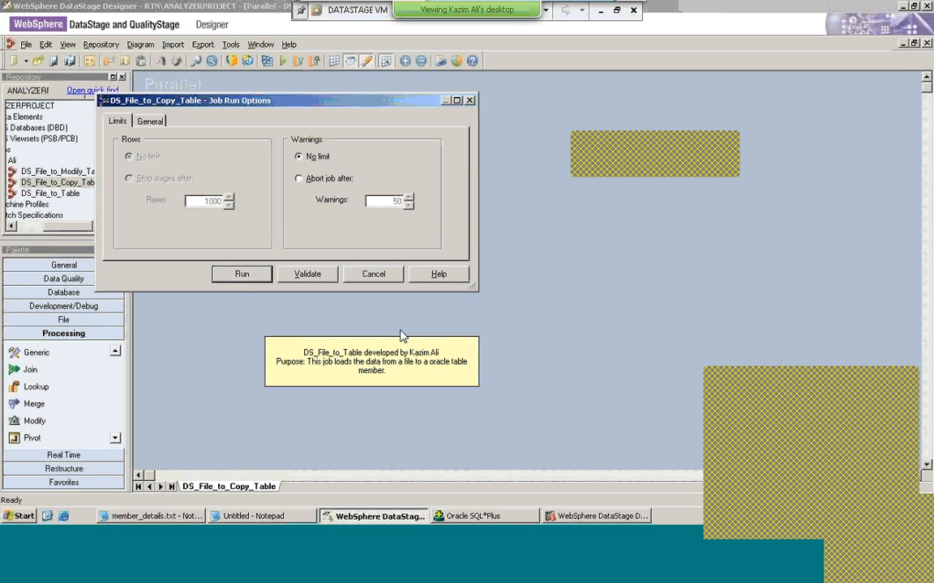
pyautogui.click(242, 274)
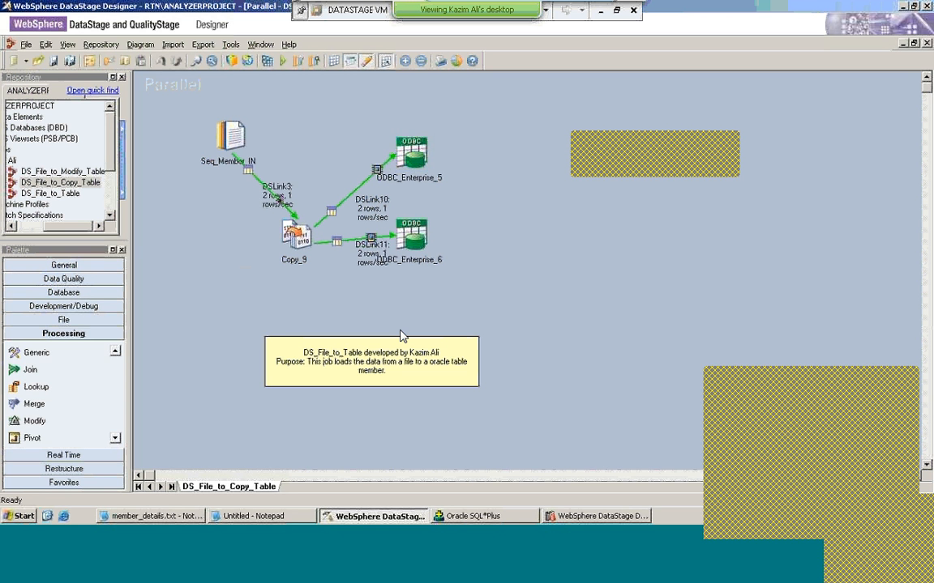
pyautogui.hotkey('alt', 'Tab')
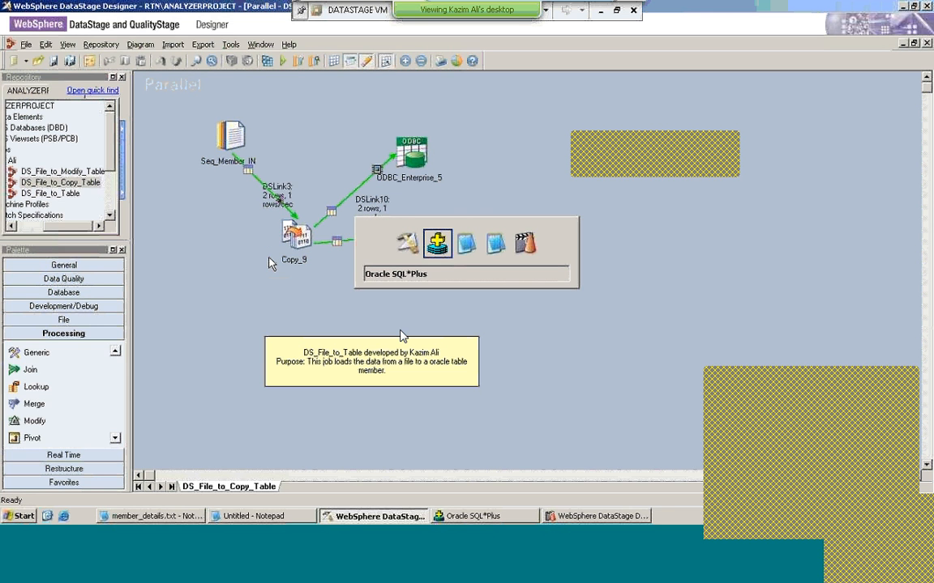
# Run 'select * from member_dup_cpy;' in SQL*Plus, confirming rows for members 4 and 5
pyautogui.hotkey('alt', 'Tab')
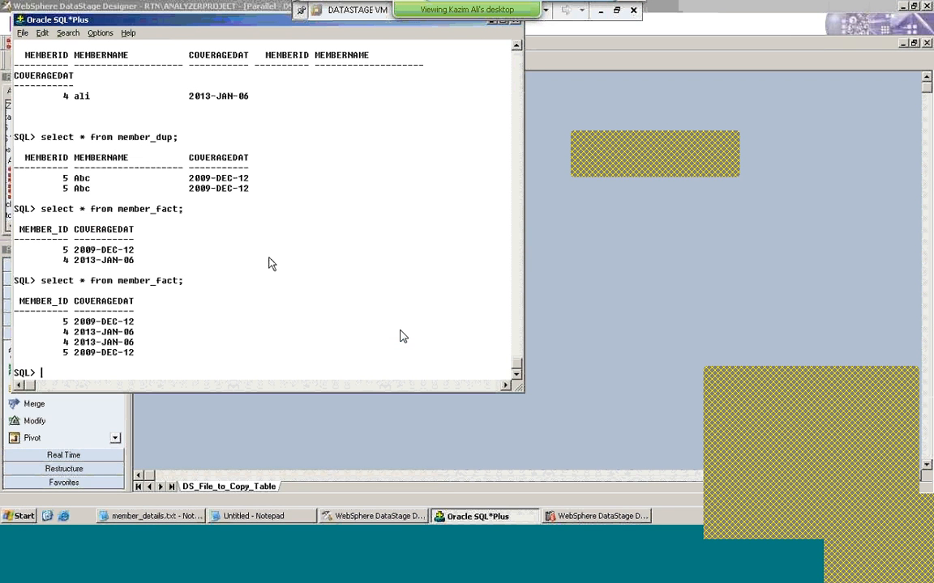
pyautogui.write('select * from member_d')
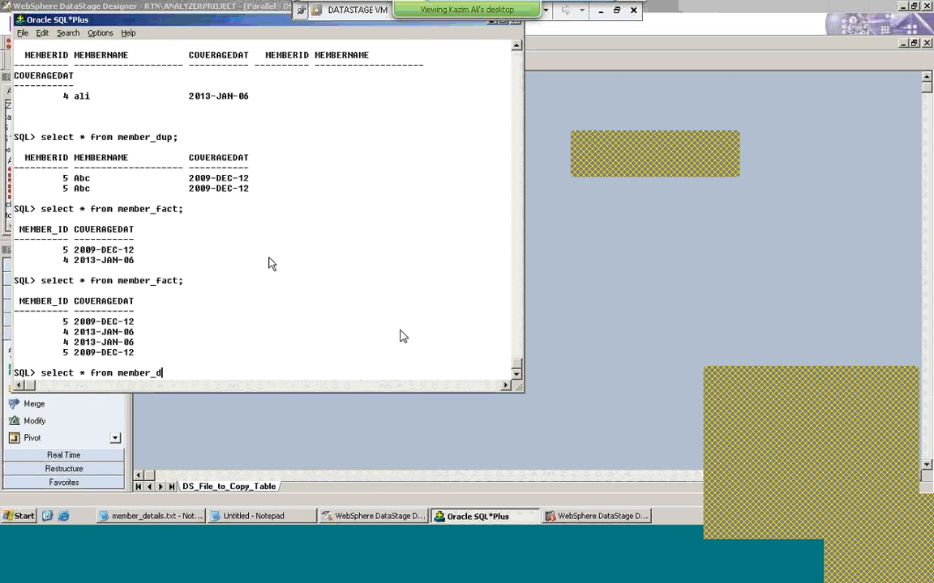
pyautogui.write('up_cpy;')
pyautogui.press('Return')
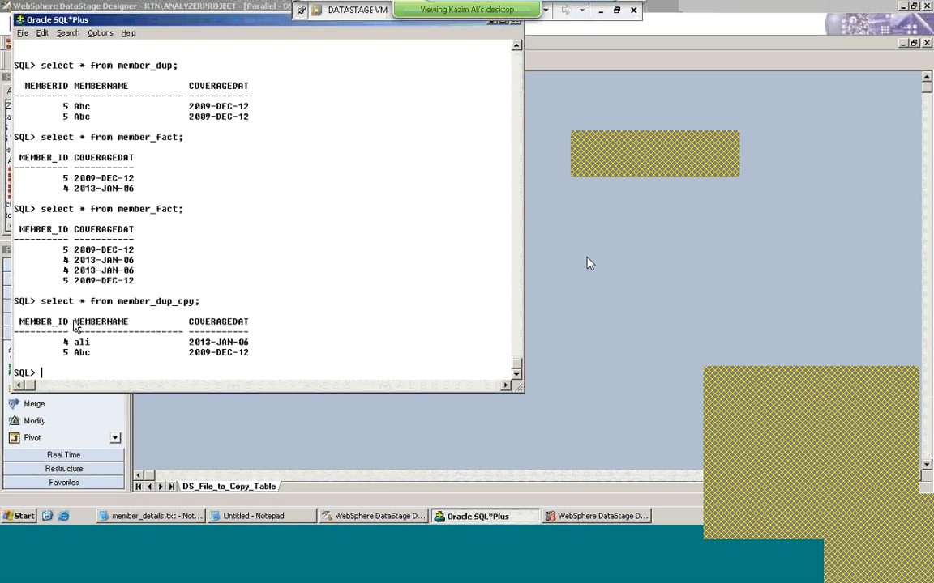
pyautogui.hotkey('alt', 'Tab')
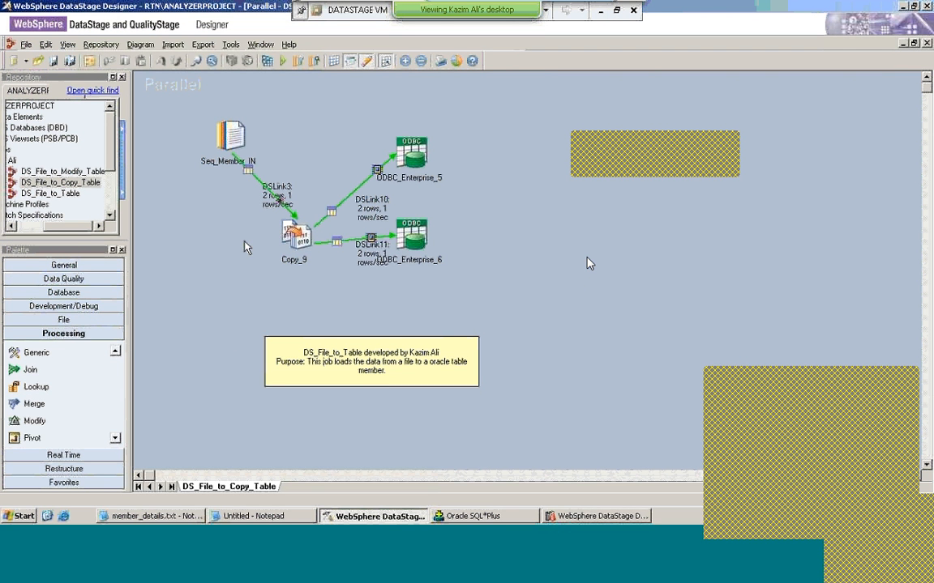
pyautogui.doubleClick(296, 239)
pyautogui.click(351, 139)
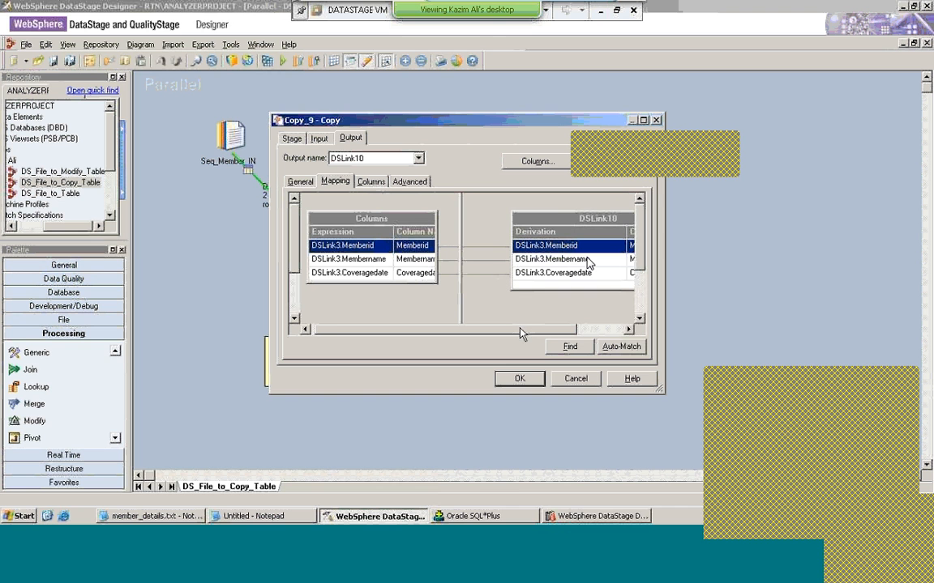
pyautogui.moveTo(522, 329); pyautogui.dragTo(582, 324)
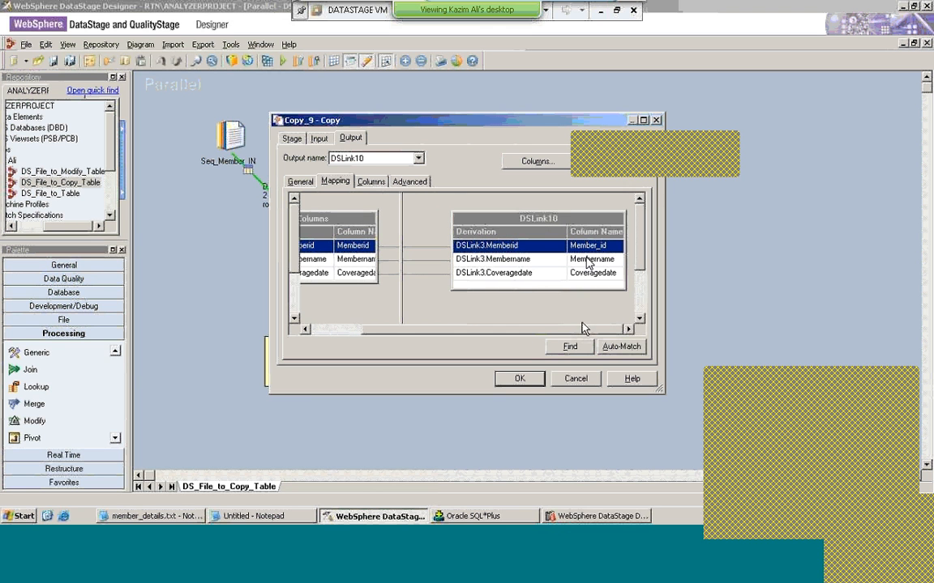
pyautogui.click(417, 160)
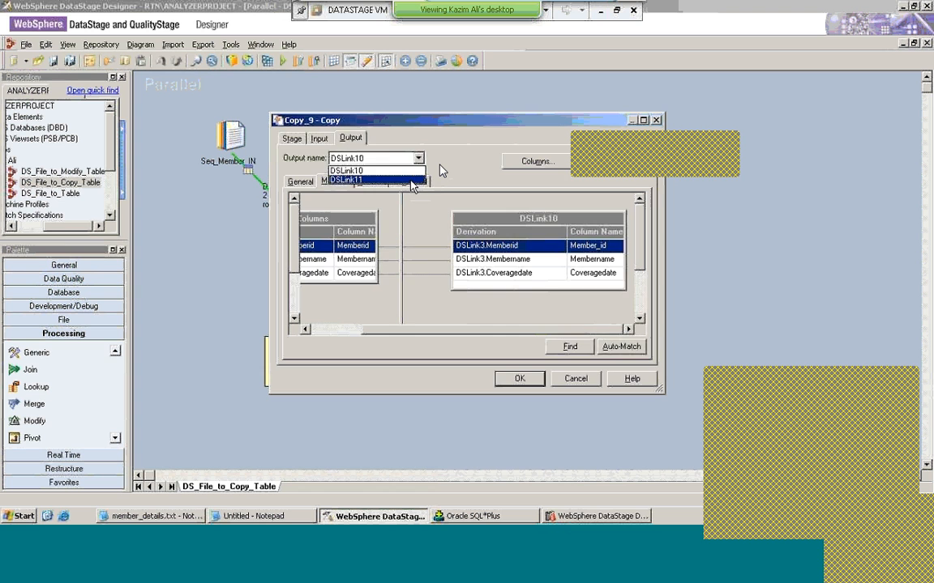
pyautogui.click(379, 179)
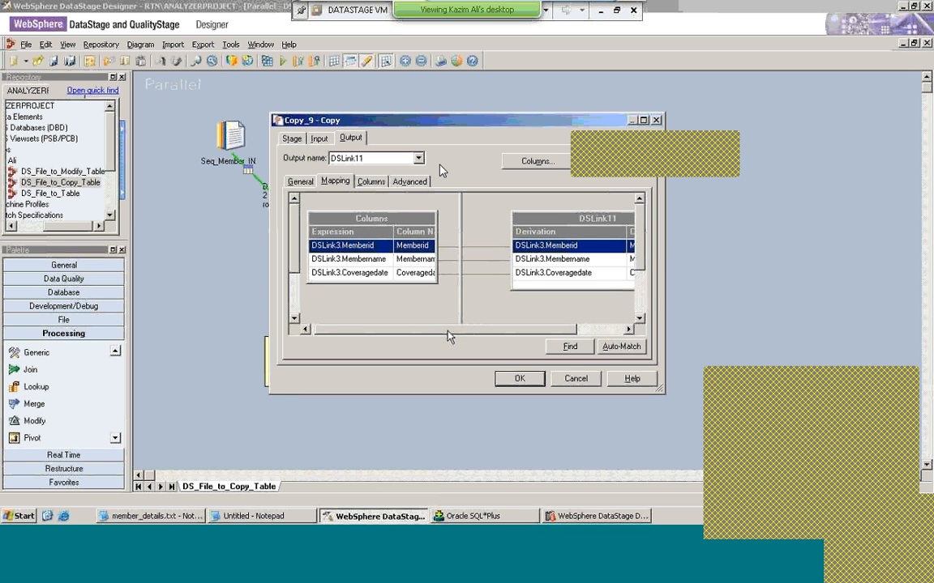
pyautogui.moveTo(449, 336); pyautogui.dragTo(477, 331)
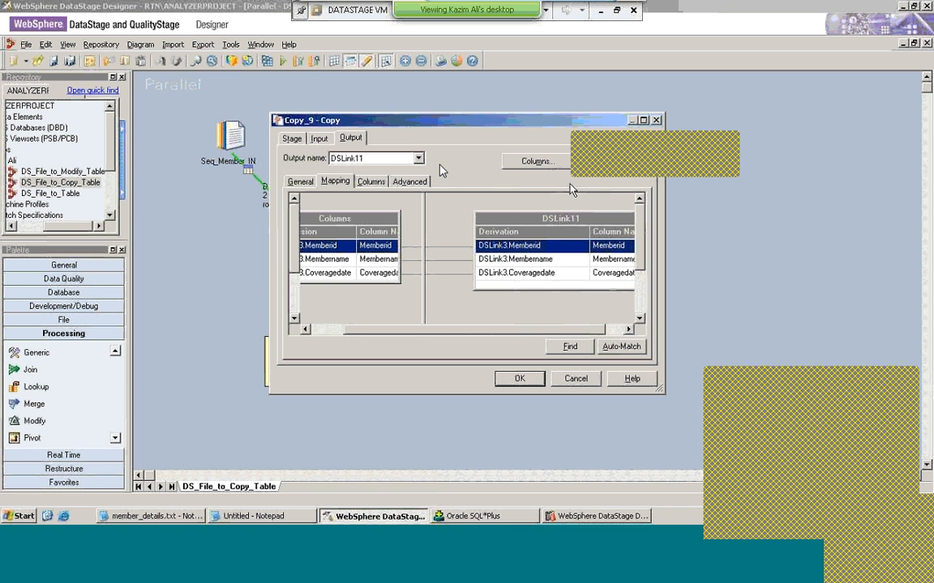
pyautogui.click(374, 183)
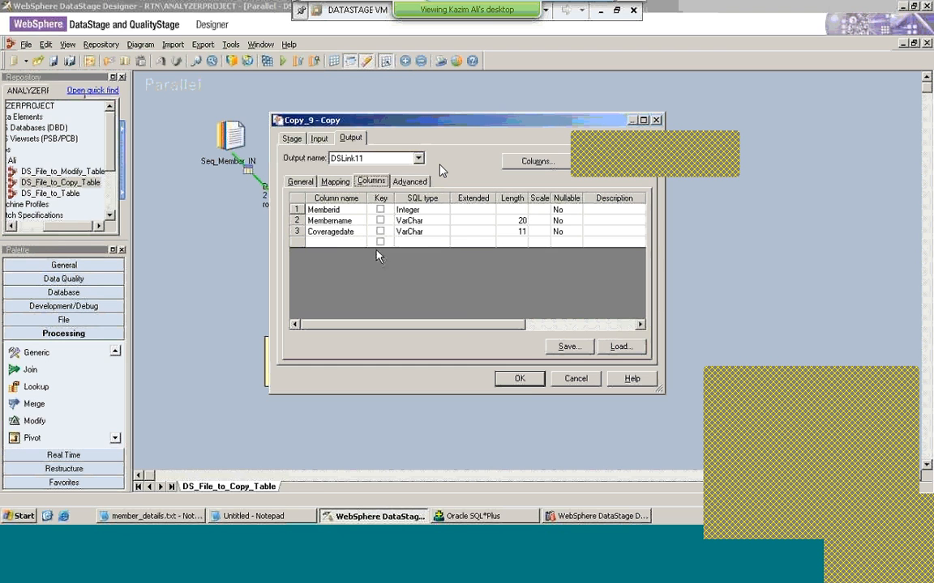
pyautogui.click(520, 379)
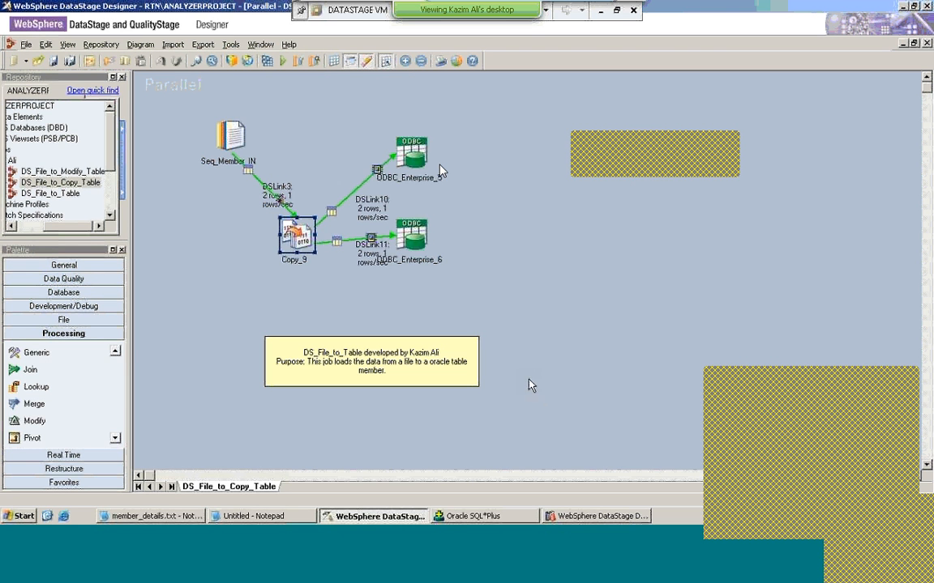
# Add the replies 'yes' and 'yes I can do' on new lines in the untitled notes
pyautogui.click(437, 362)
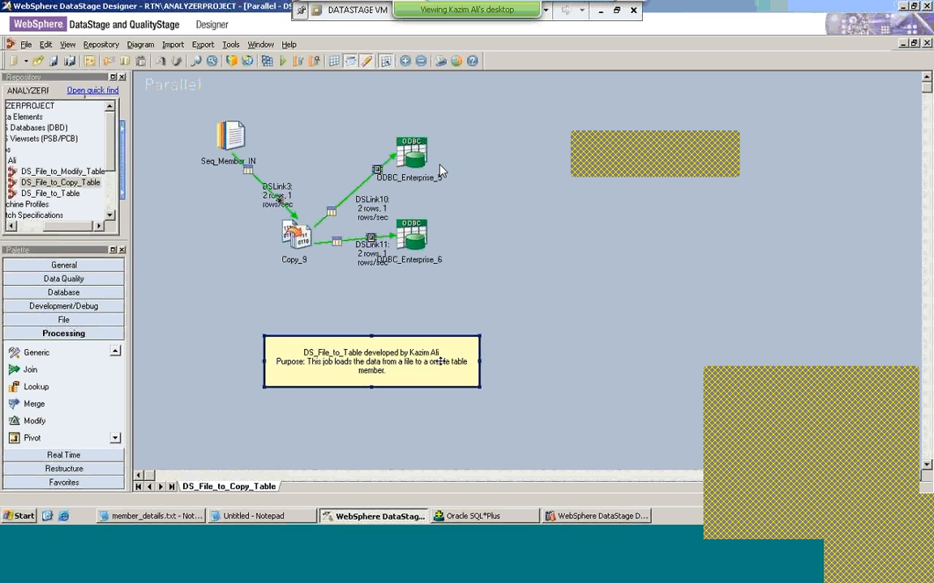
pyautogui.hotkey('alt', 'Tab')
pyautogui.hotkey('alt', 'Tab')
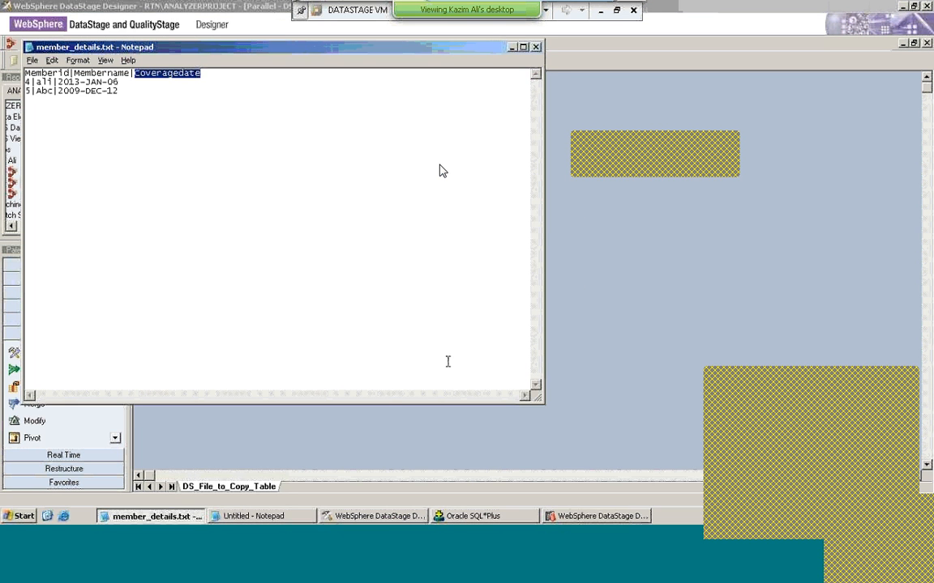
pyautogui.hotkey('alt', 'Tab')
pyautogui.hotkey('alt', 'Tab')
pyautogui.hotkey('alt', 'Tab')
pyautogui.press('Return')
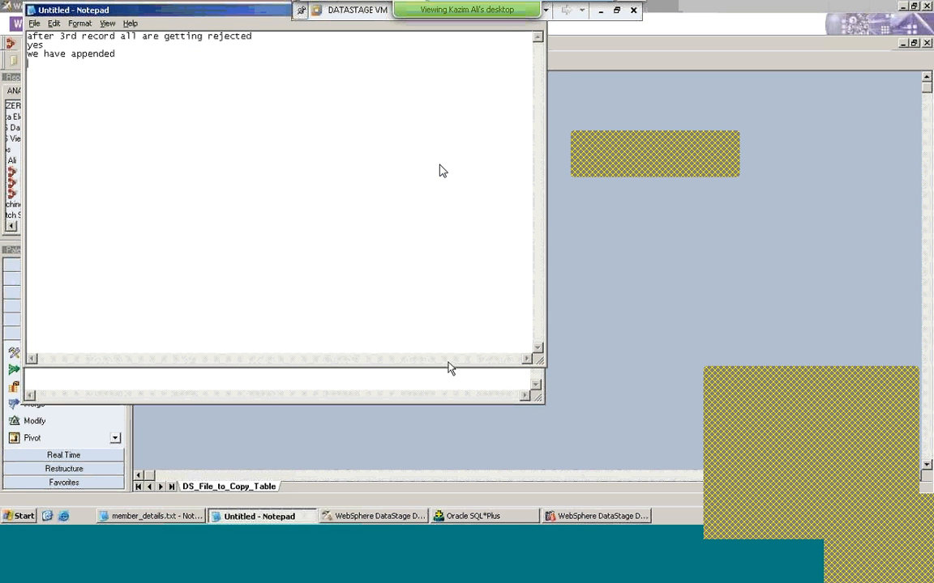
pyautogui.write('yes')
pyautogui.press('Return')
pyautogui.write('yes I can do')
# Clean up stray characters on the 'yes' line and add 'okay sure' on a new line
pyautogui.press('Up')
pyautogui.write(';0')
pyautogui.press('BackSpace')
pyautogui.press('BackSpace')
pyautogui.press('BackSpace')
pyautogui.write('s')
pyautogui.press('Down')
pyautogui.press('Right')
pyautogui.press('Right')
pyautogui.press('Right')
pyautogui.press('Right')
pyautogui.press('Right')
pyautogui.press('Right')
pyautogui.press('Right')
pyautogui.press('Right')
pyautogui.press('Right')
pyautogui.press('Return')
pyautogui.write('okay sure')
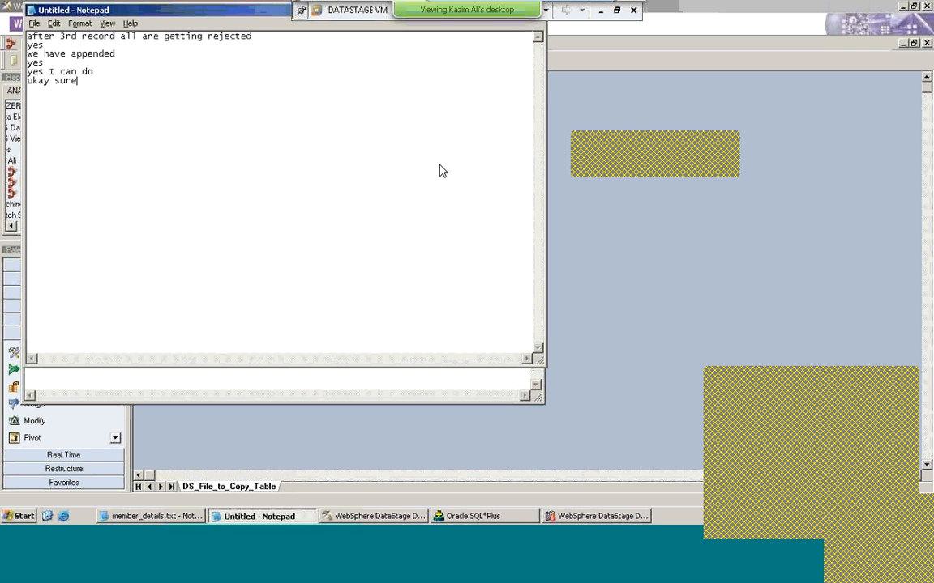
pyautogui.hotkey('alt', 'Tab')
pyautogui.hotkey('alt', 'Tab')
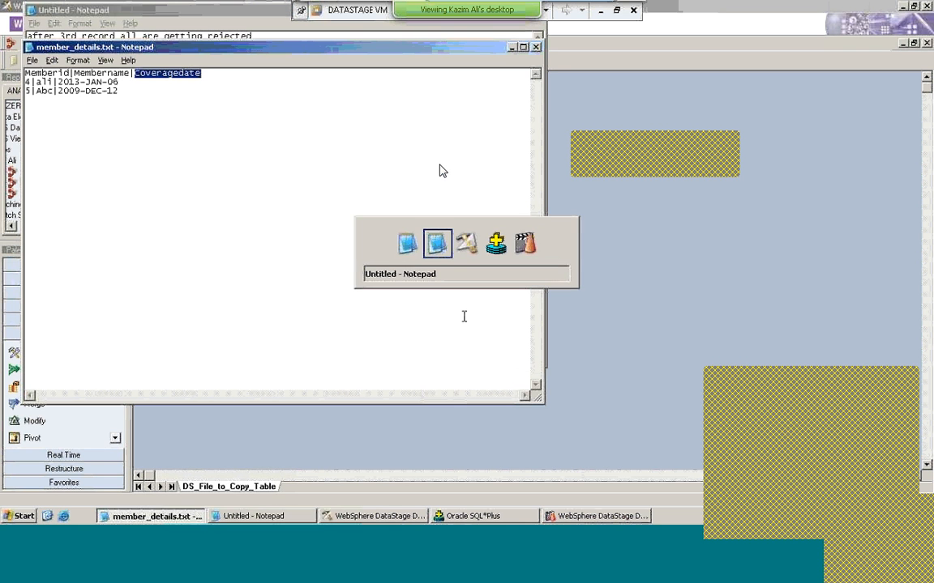
pyautogui.hotkey('alt', 'Tab')
pyautogui.hotkey('alt', 'Tab')
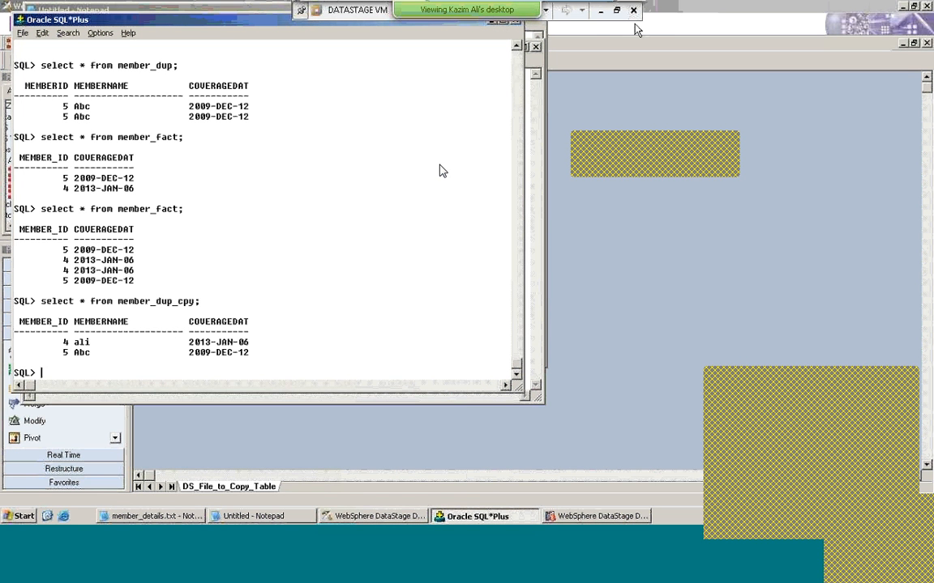
# Minimize the remote desktop session to reveal the local Skype call
pyautogui.click(600, 12)
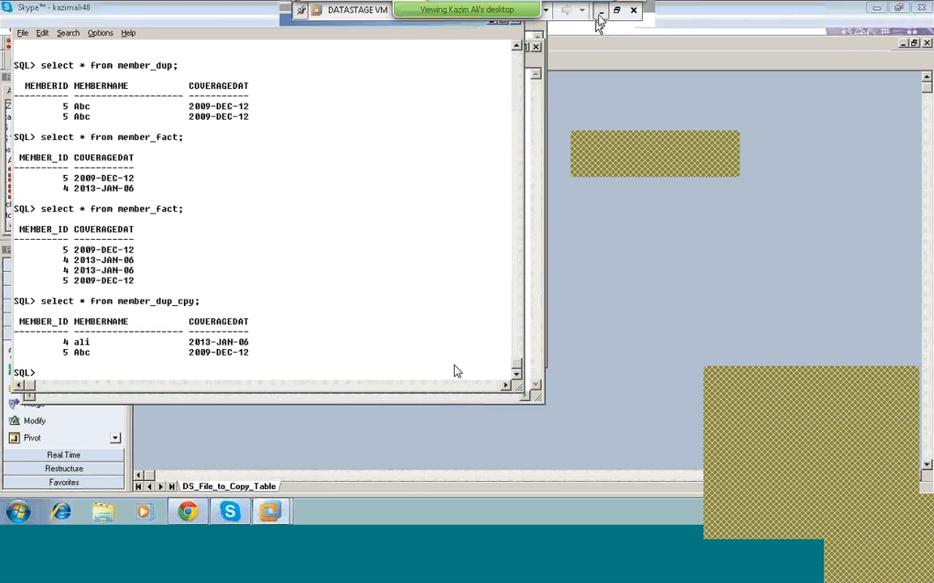